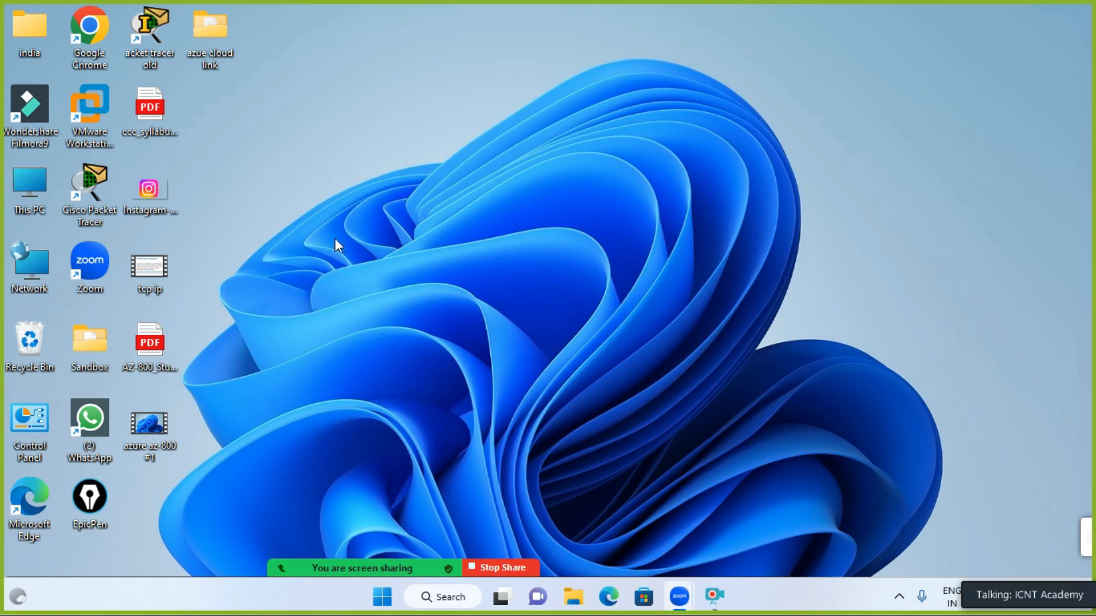
- Launch VMware Workstation Pro from its desktop shortcut
{"action": "double_click", "coordinate": [98, 107]}
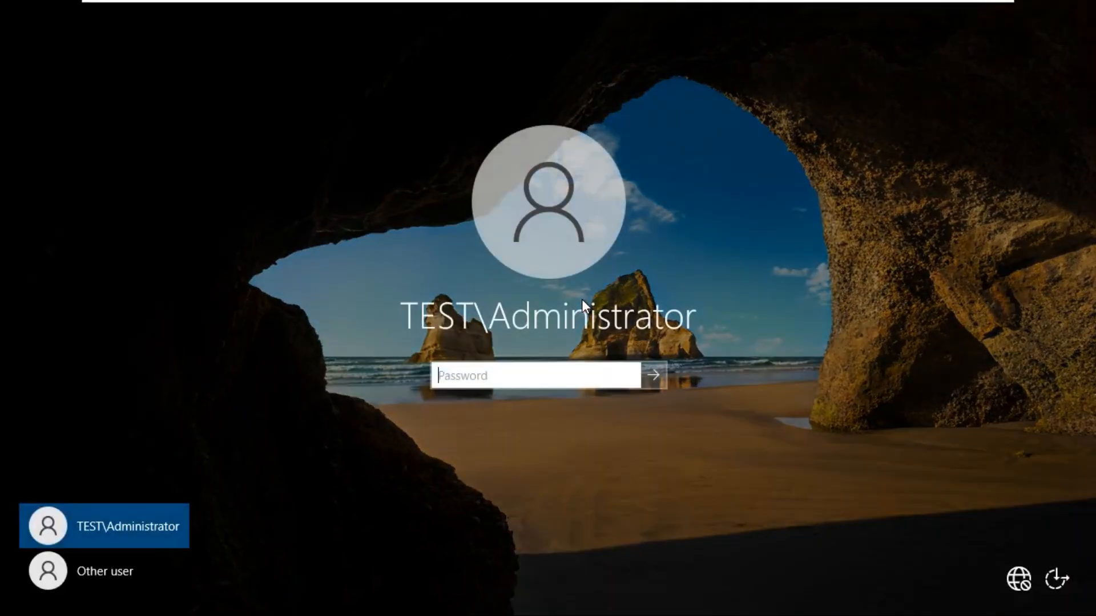
- Sign in with the administrator password and leave the full-screen view
{"action": "type", "text": "•••"}
{"action": "type", "text": "•••••"}
{"action": "key", "text": "Return"}
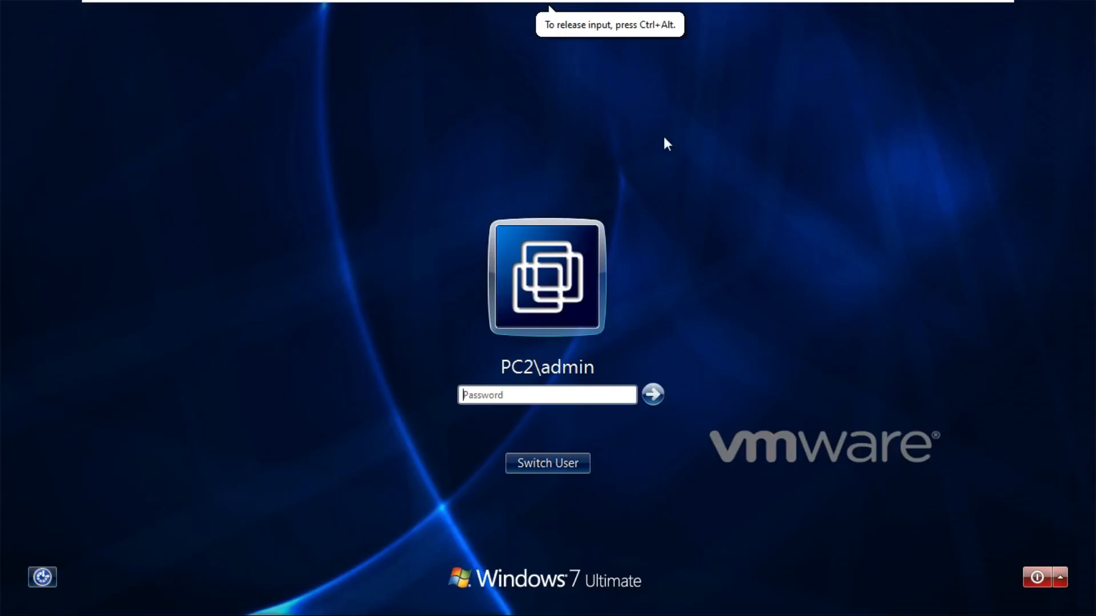
{"action": "mouse_move", "coordinate": [125, 24]}
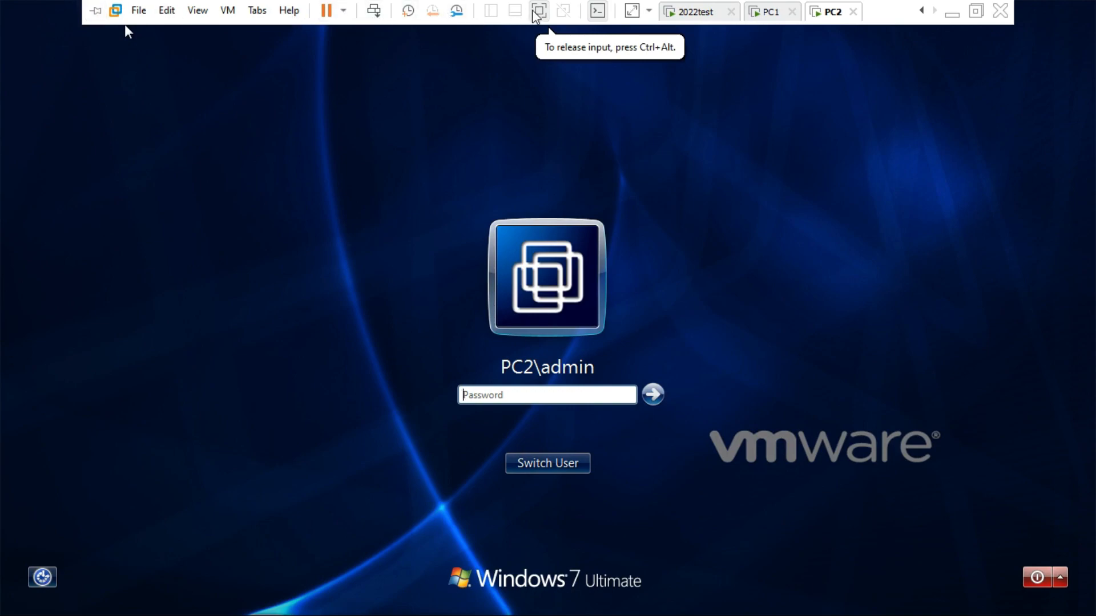
{"action": "key", "text": "ctrl+alt+Return"}
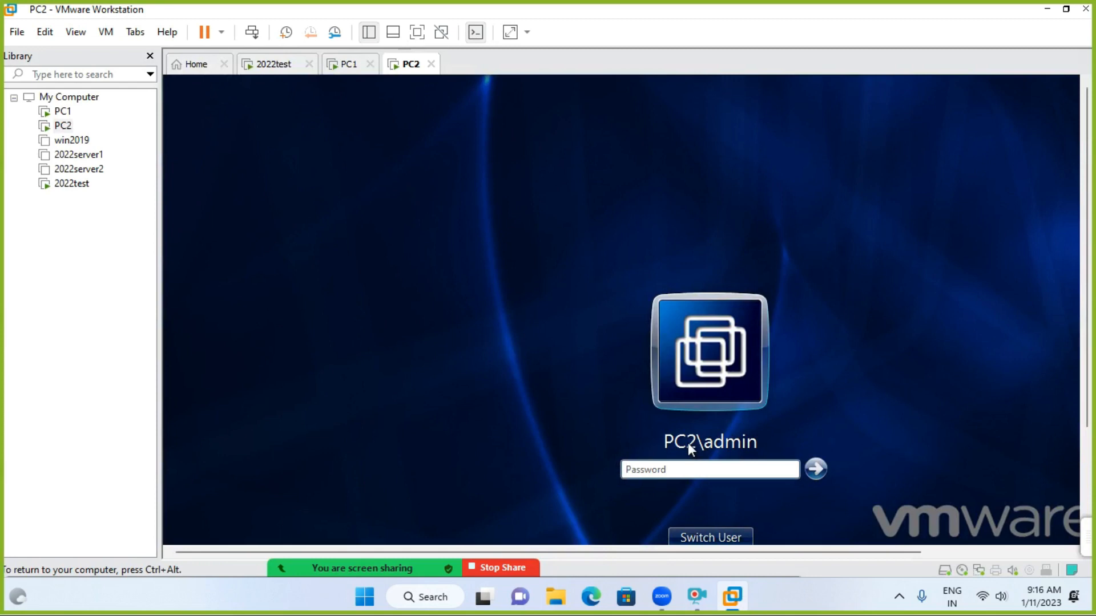
- Bring up the PC1 virtual machine's sign-in screen, then switch to the 2022test server
{"action": "left_click", "coordinate": [362, 71]}
{"action": "left_click", "coordinate": [540, 173]}
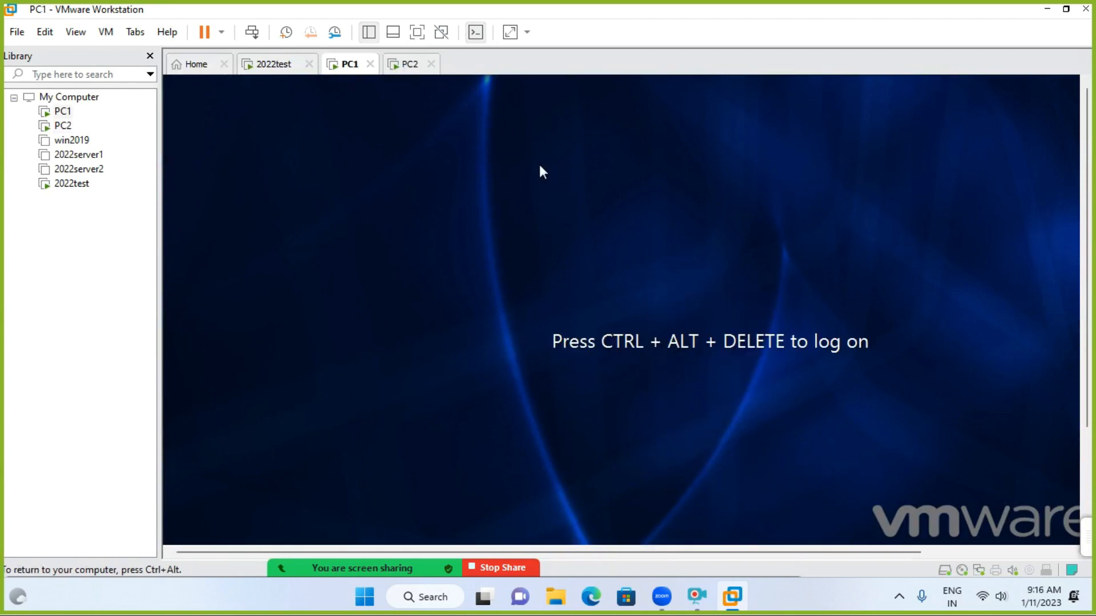
{"action": "key", "text": "ctrl+alt+Insert"}
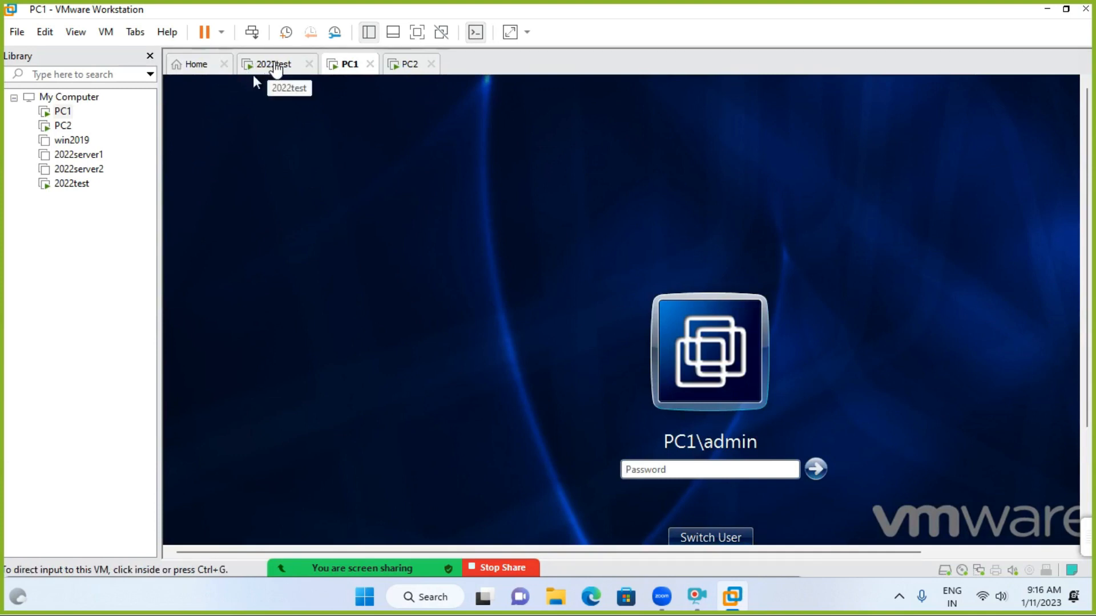
{"action": "left_click", "coordinate": [275, 68]}
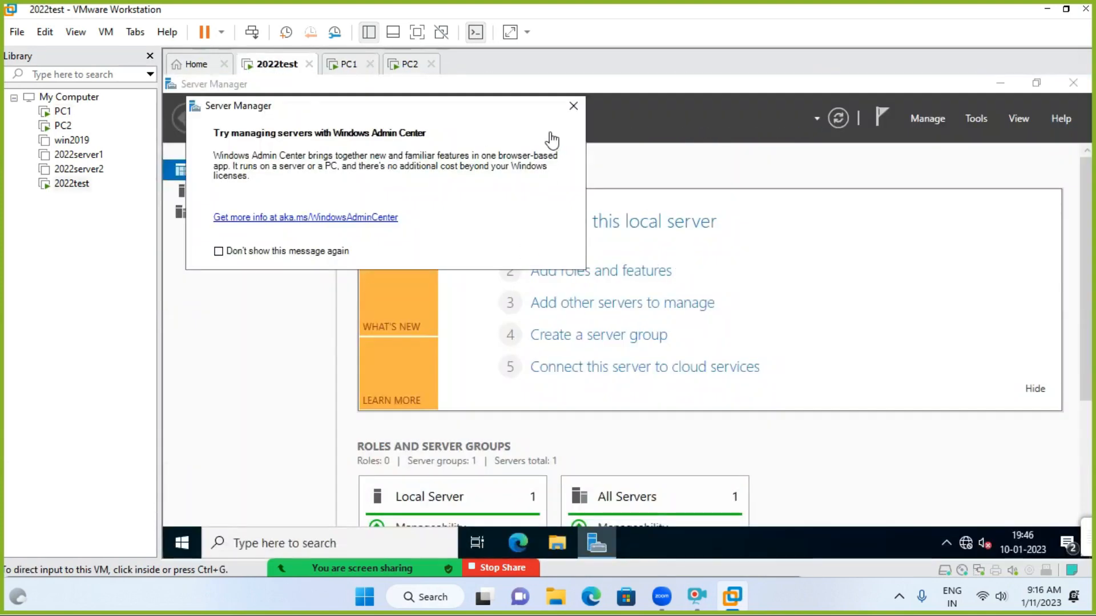
- Dismiss the Windows Admin Center notice on 2022test and show the server full screen
{"action": "left_click", "coordinate": [574, 106]}
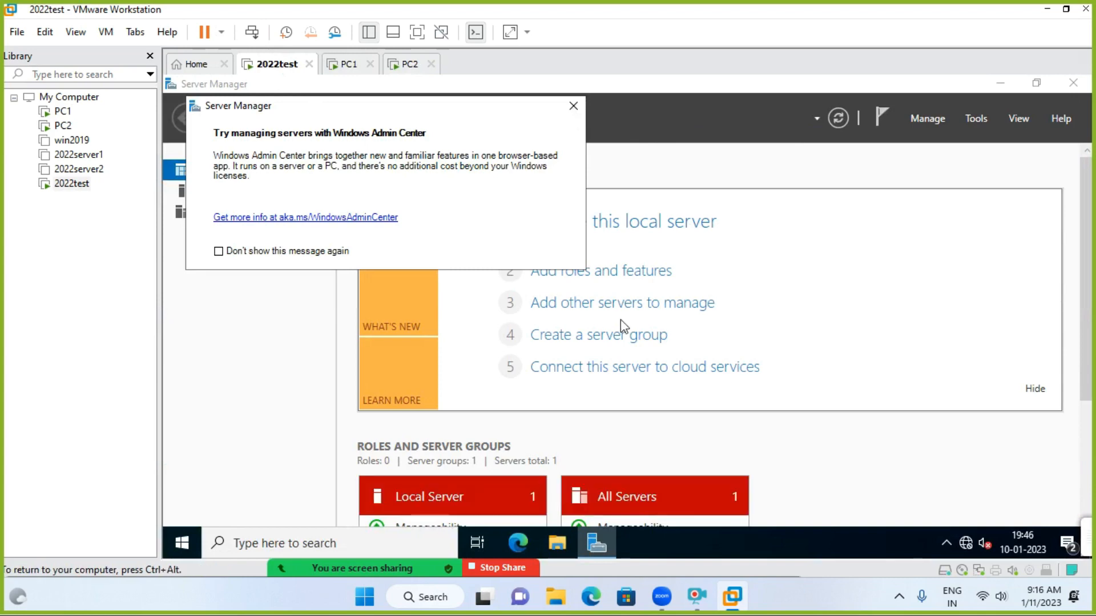
{"action": "left_click", "coordinate": [572, 107]}
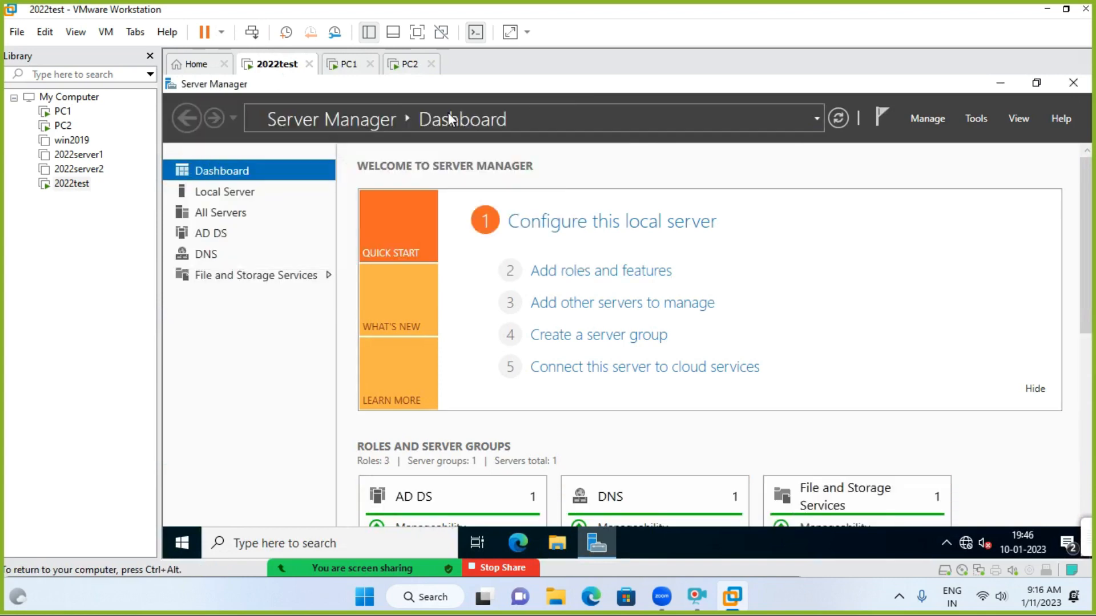
{"action": "left_click", "coordinate": [422, 32]}
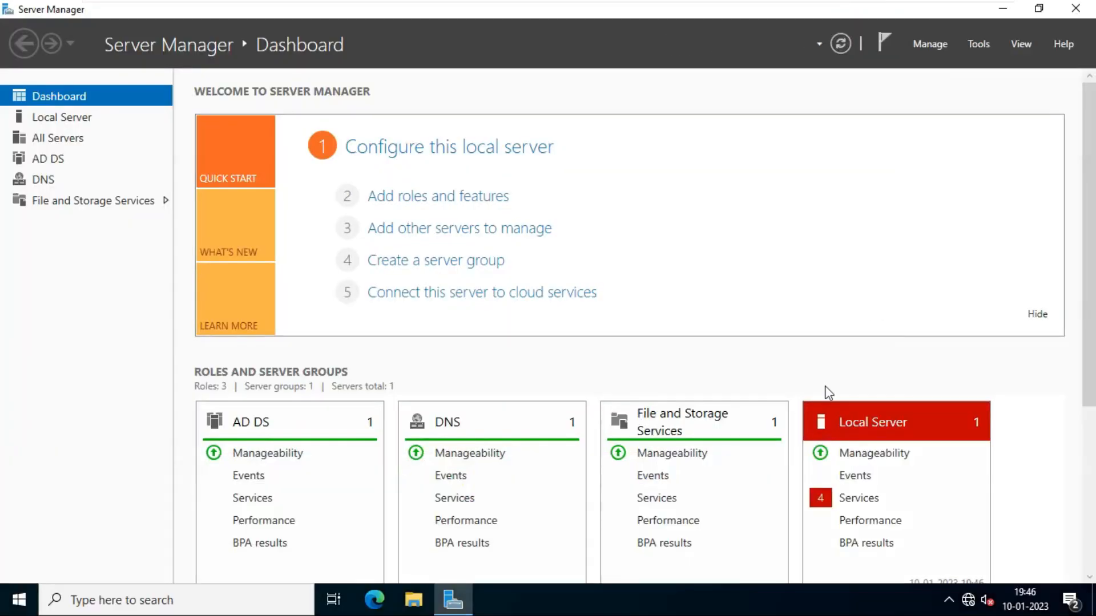
- Open and close Active Directory Users and Computers from Tools, then launch dsa.msc from Run
{"action": "left_click", "coordinate": [980, 45]}
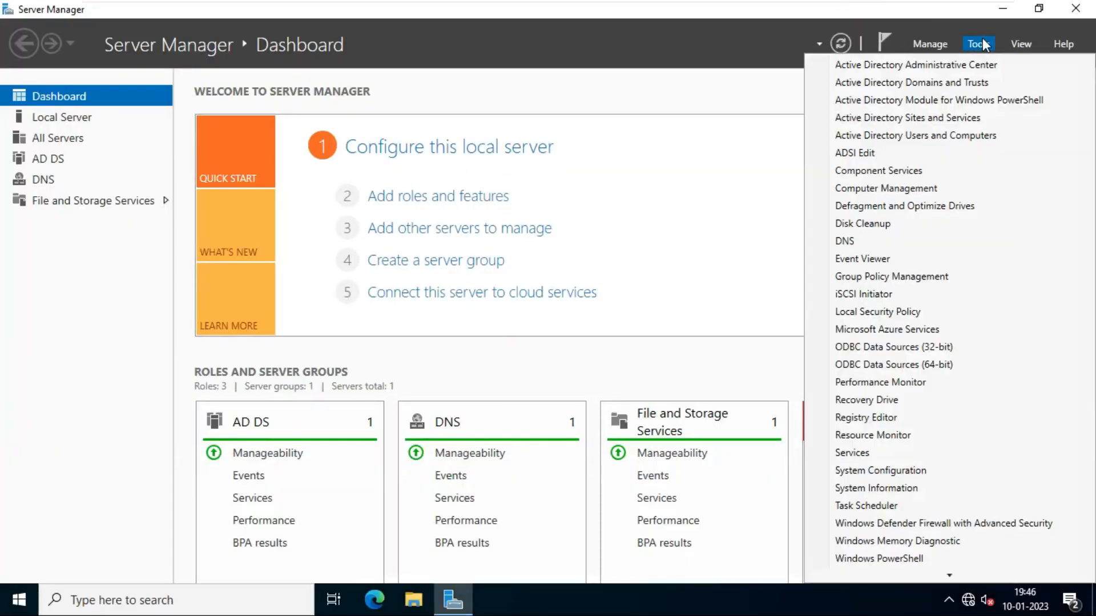
{"action": "left_click", "coordinate": [936, 143]}
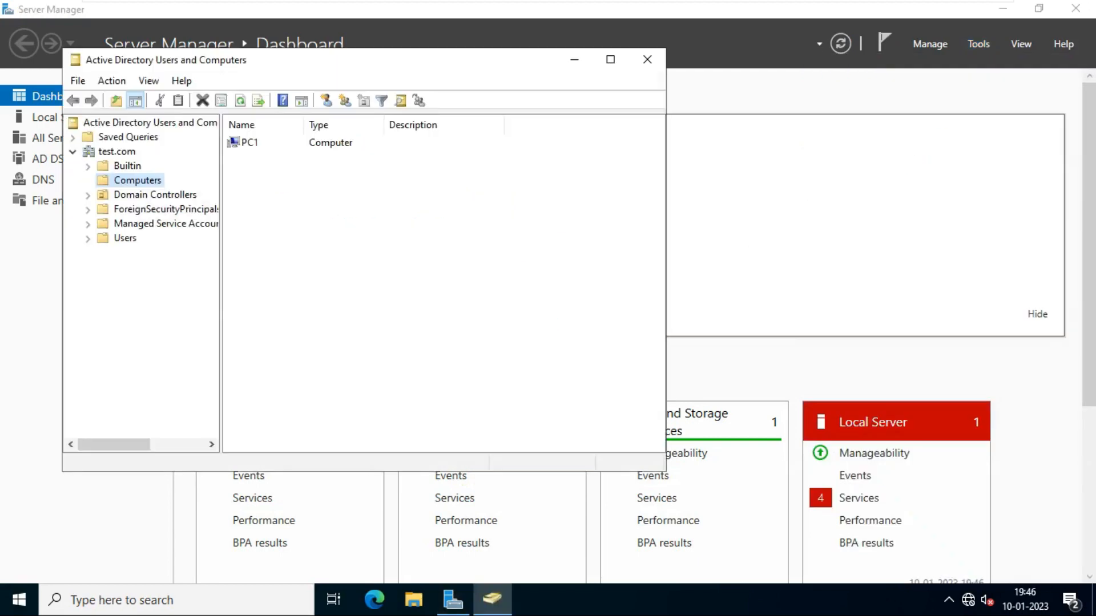
{"action": "left_click", "coordinate": [647, 60]}
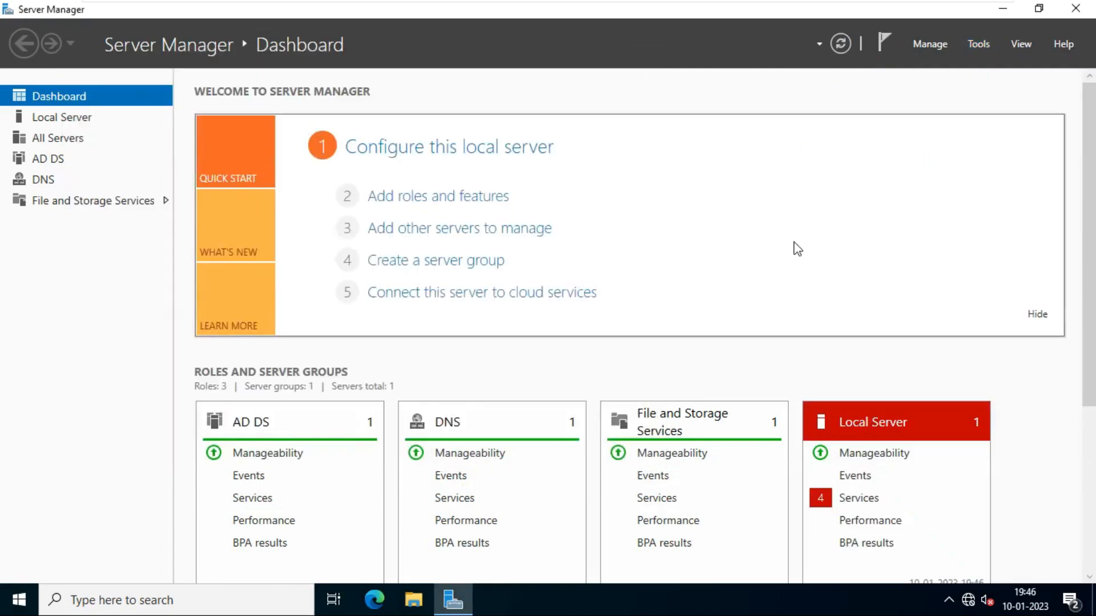
{"action": "key", "text": "super+r"}
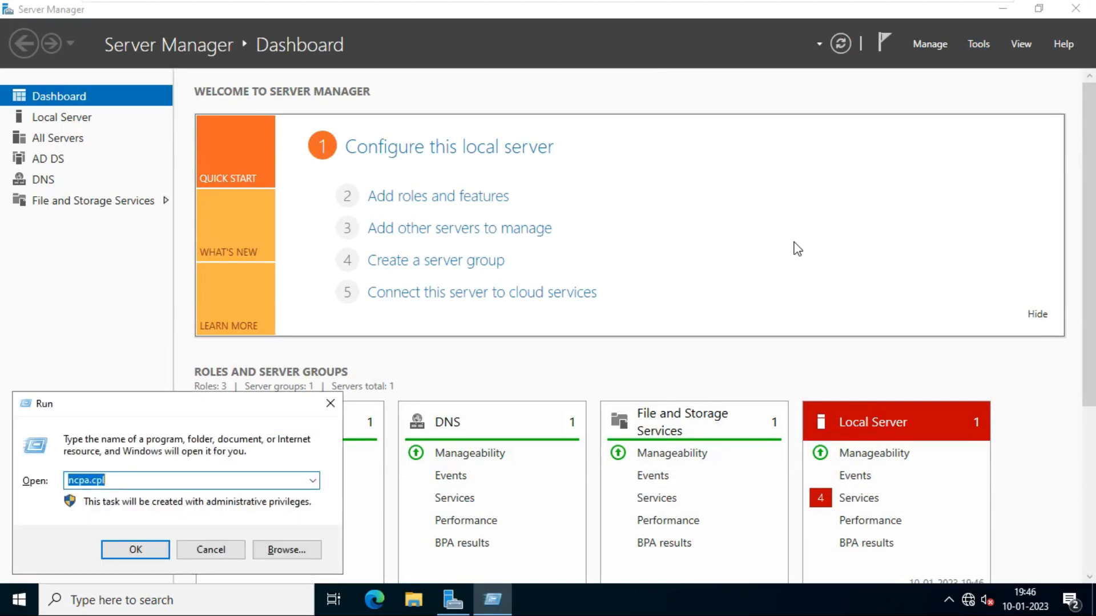
{"action": "type", "text": "dsa.msc"}
{"action": "key", "text": "Return"}
- Locate PC1 in the test.com Computers container of Active Directory Users and Computers
{"action": "left_click", "coordinate": [413, 163]}
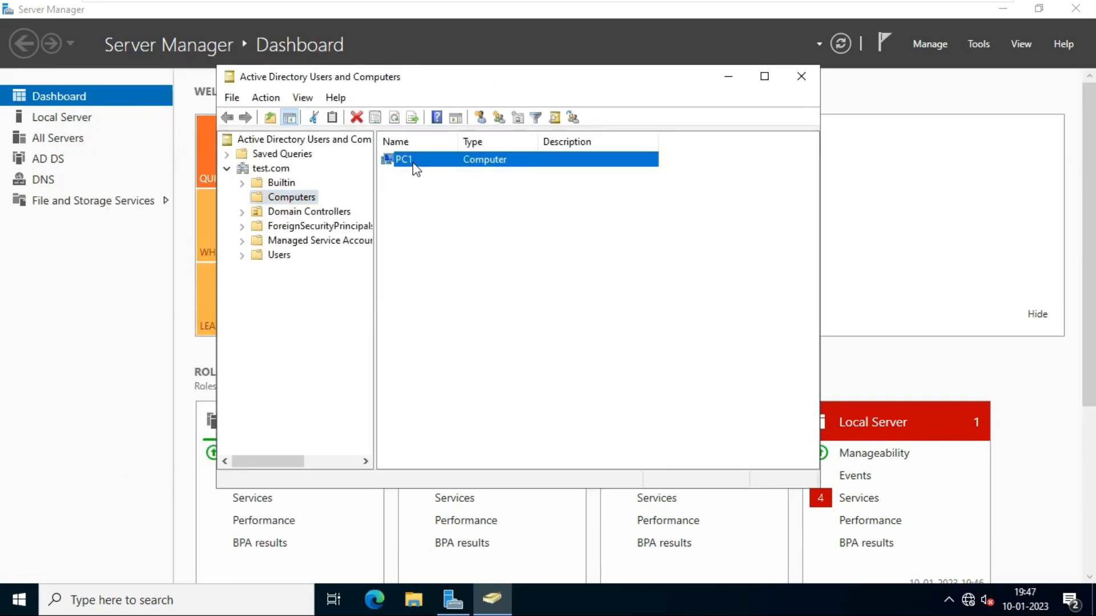
{"action": "left_click", "coordinate": [302, 200]}
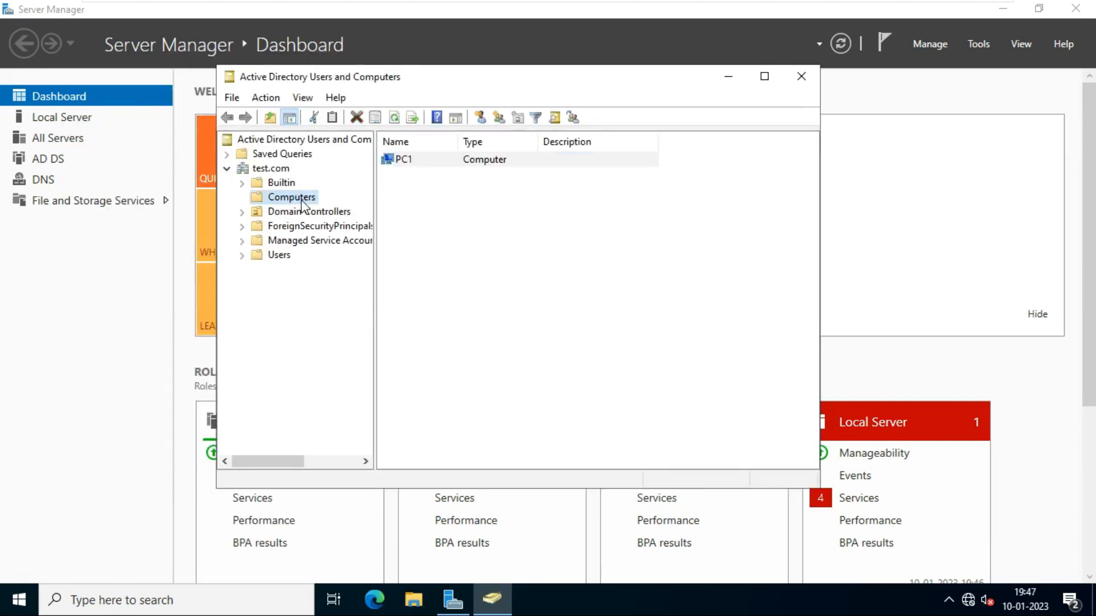
{"action": "left_click", "coordinate": [403, 167]}
- Check the PC1 and PC2 virtual machine tabs, then minimize VMware to the host desktop
{"action": "mouse_move", "coordinate": [854, 2]}
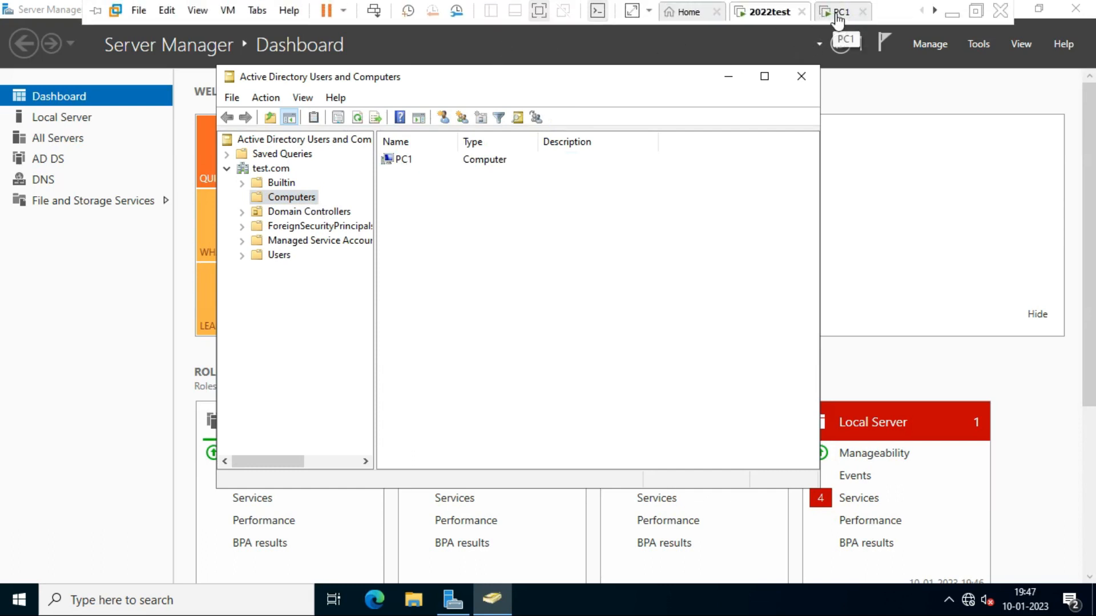
{"action": "left_click", "coordinate": [838, 17]}
{"action": "left_click", "coordinate": [934, 13]}
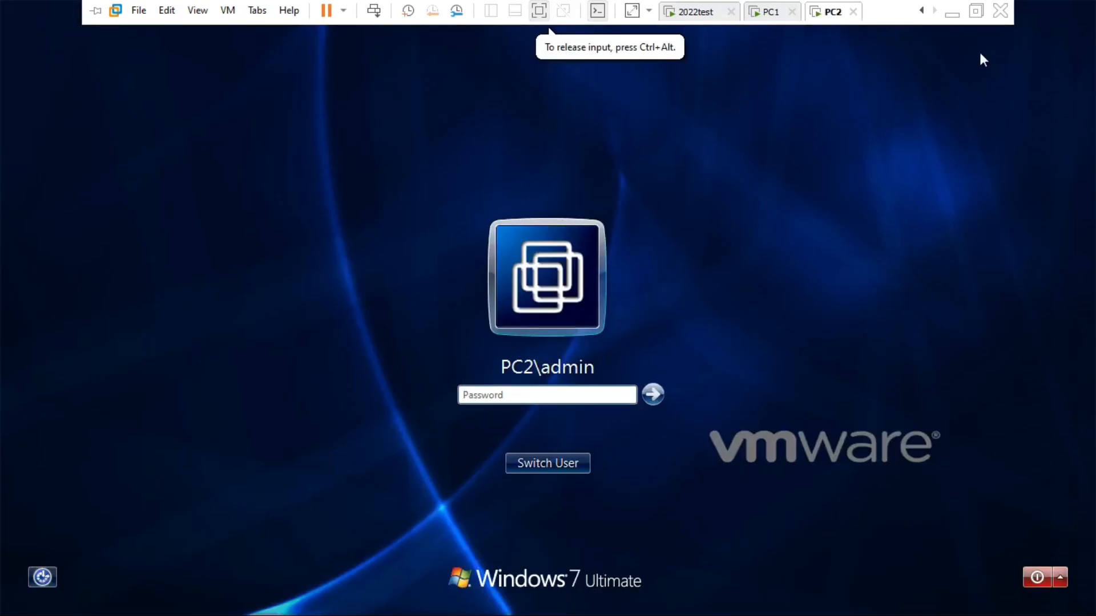
{"action": "mouse_move", "coordinate": [939, 8]}
{"action": "left_click", "coordinate": [952, 14]}
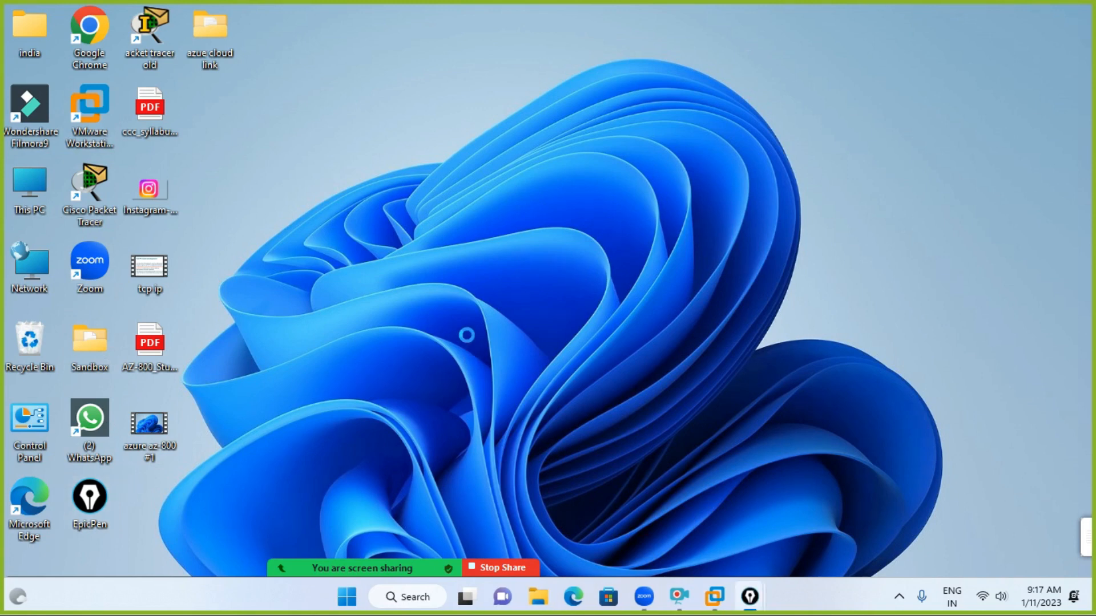
- Move the EpicPen toolbar aside, switch to a blank blackboard and pick the pen
{"action": "left_click_drag", "start_coordinate": [605, 111], "coordinate": [1076, 78]}
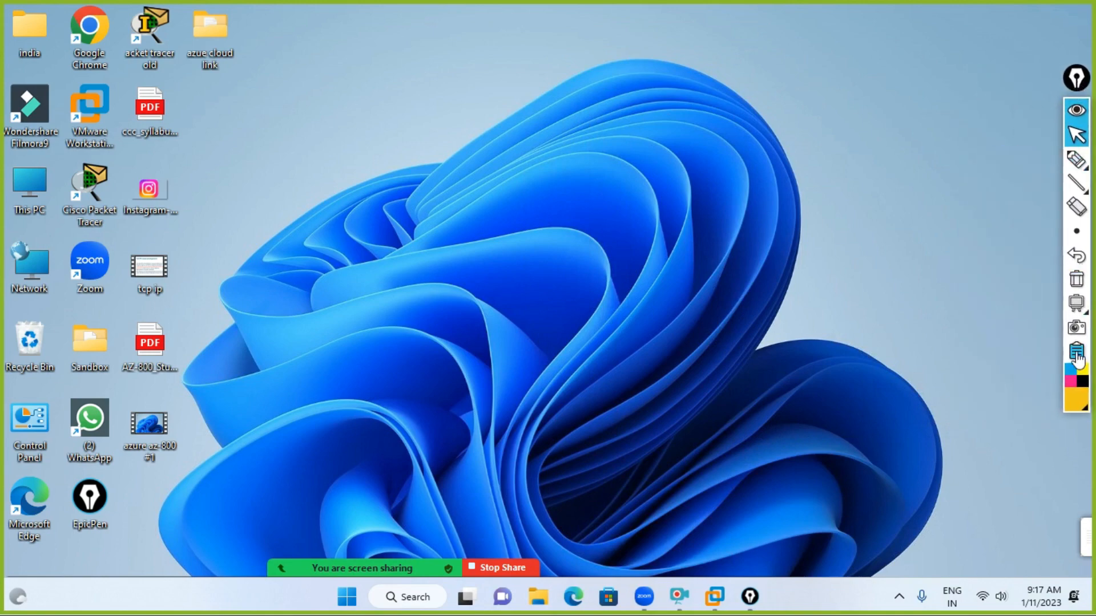
{"action": "left_click", "coordinate": [1082, 306]}
{"action": "left_click", "coordinate": [1051, 303]}
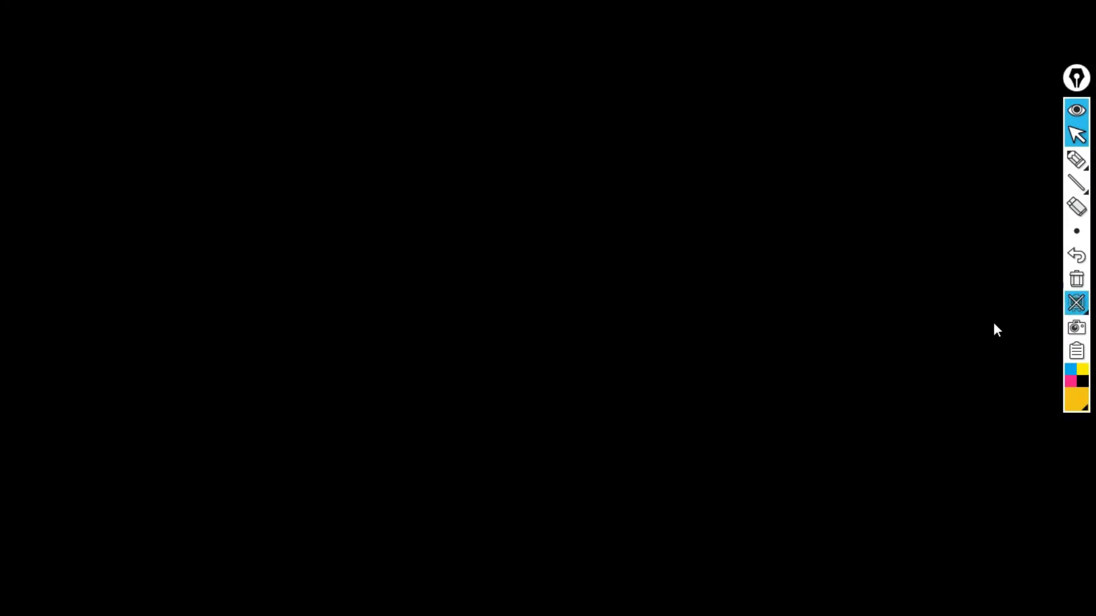
{"action": "left_click", "coordinate": [1076, 160]}
- Draw a server tower with several shelf lines inside it
{"action": "left_click_drag", "start_coordinate": [201, 112], "coordinate": [210, 331]}
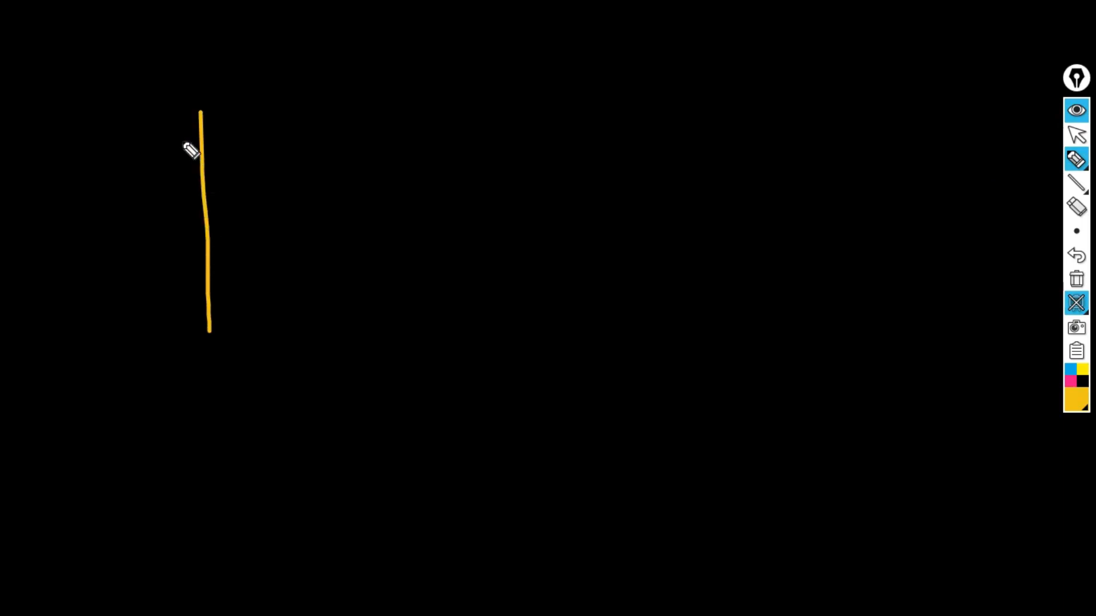
{"action": "mouse_move", "coordinate": [194, 106]}
{"action": "left_mouse_down"}
{"action": "mouse_move", "coordinate": [309, 103]}
{"action": "mouse_move", "coordinate": [301, 336]}
{"action": "mouse_move", "coordinate": [201, 330]}
{"action": "left_mouse_up"}
{"action": "left_click_drag", "start_coordinate": [200, 149], "coordinate": [304, 146]}
{"action": "left_click_drag", "start_coordinate": [197, 187], "coordinate": [297, 195]}
{"action": "left_click_drag", "start_coordinate": [209, 240], "coordinate": [290, 247]}
{"action": "left_click_drag", "start_coordinate": [222, 274], "coordinate": [278, 273]}
{"action": "left_click", "coordinate": [314, 217]}
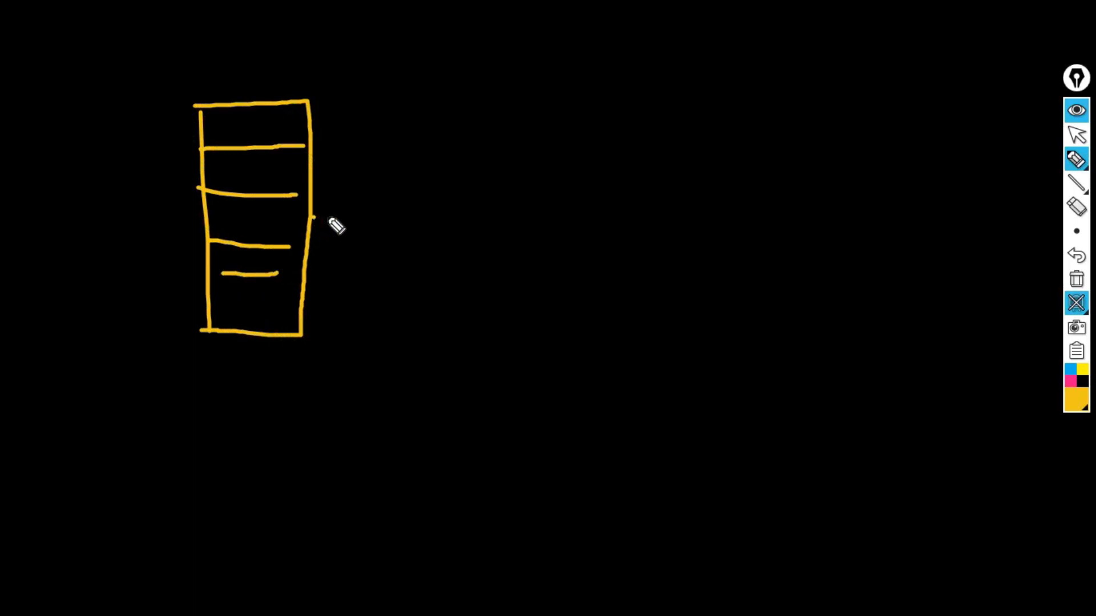
- Link the tower to a long network bar with two computer boxes and stands beneath
{"action": "left_click_drag", "start_coordinate": [313, 217], "coordinate": [424, 207]}
{"action": "mouse_move", "coordinate": [435, 189]}
{"action": "left_mouse_down"}
{"action": "mouse_move", "coordinate": [436, 226]}
{"action": "mouse_move", "coordinate": [796, 174]}
{"action": "mouse_move", "coordinate": [435, 230]}
{"action": "left_mouse_up"}
{"action": "left_click_drag", "start_coordinate": [535, 226], "coordinate": [537, 286]}
{"action": "mouse_move", "coordinate": [486, 287]}
{"action": "left_mouse_down"}
{"action": "mouse_move", "coordinate": [577, 285]}
{"action": "mouse_move", "coordinate": [505, 343]}
{"action": "mouse_move", "coordinate": [495, 297]}
{"action": "left_mouse_up"}
{"action": "left_click_drag", "start_coordinate": [698, 228], "coordinate": [709, 284]}
{"action": "mouse_move", "coordinate": [679, 290]}
{"action": "left_mouse_down"}
{"action": "mouse_move", "coordinate": [766, 285]}
{"action": "mouse_move", "coordinate": [689, 325]}
{"action": "mouse_move", "coordinate": [680, 291]}
{"action": "left_mouse_up"}
{"action": "left_click_drag", "start_coordinate": [522, 353], "coordinate": [528, 389]}
{"action": "left_click_drag", "start_coordinate": [690, 338], "coordinate": [759, 353]}
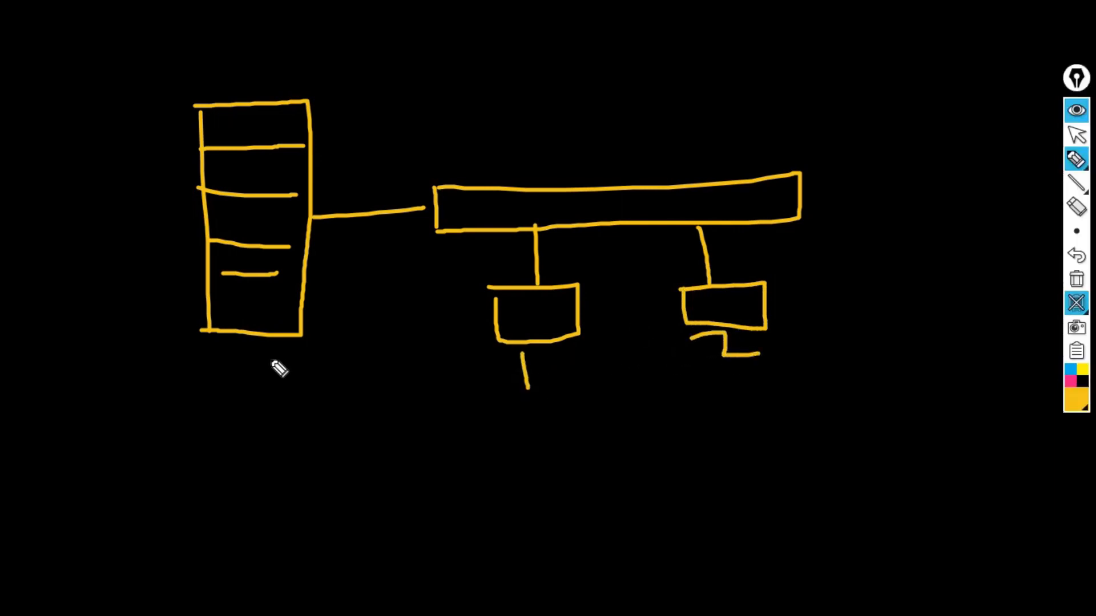
{"action": "left_click", "coordinate": [1076, 160]}
- Label the server tower '10.0.0.1 10.0.0.1' and touch up the left computer box
{"action": "left_click", "coordinate": [1049, 159]}
{"action": "left_click", "coordinate": [157, 364]}
{"action": "type", "text": "10.0.0.1 "}
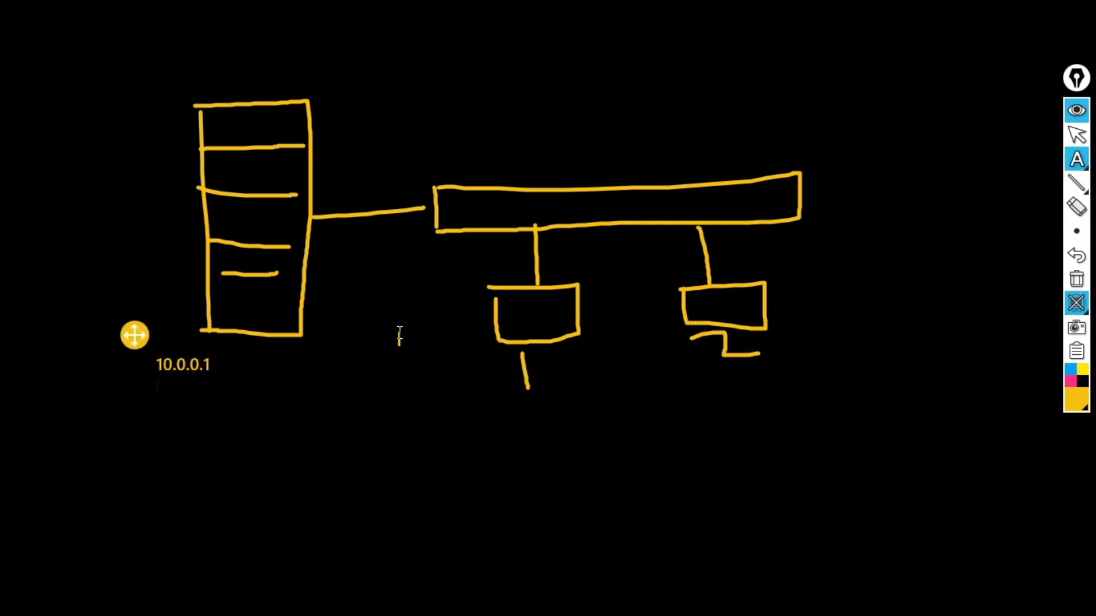
{"action": "type", "text": "10.0.0.1"}
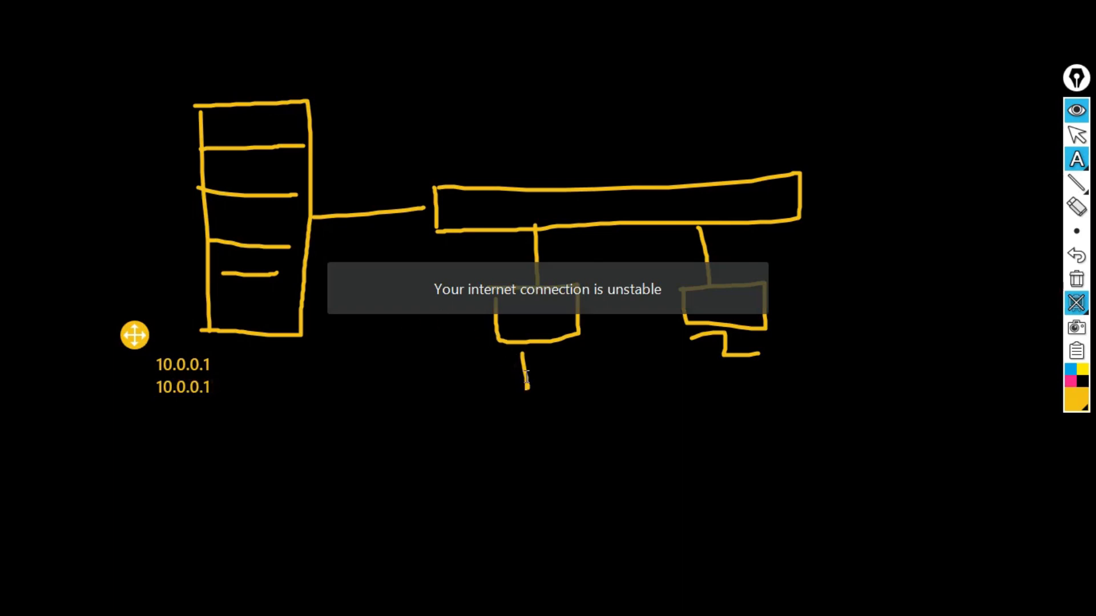
{"action": "mouse_move", "coordinate": [1076, 159]}
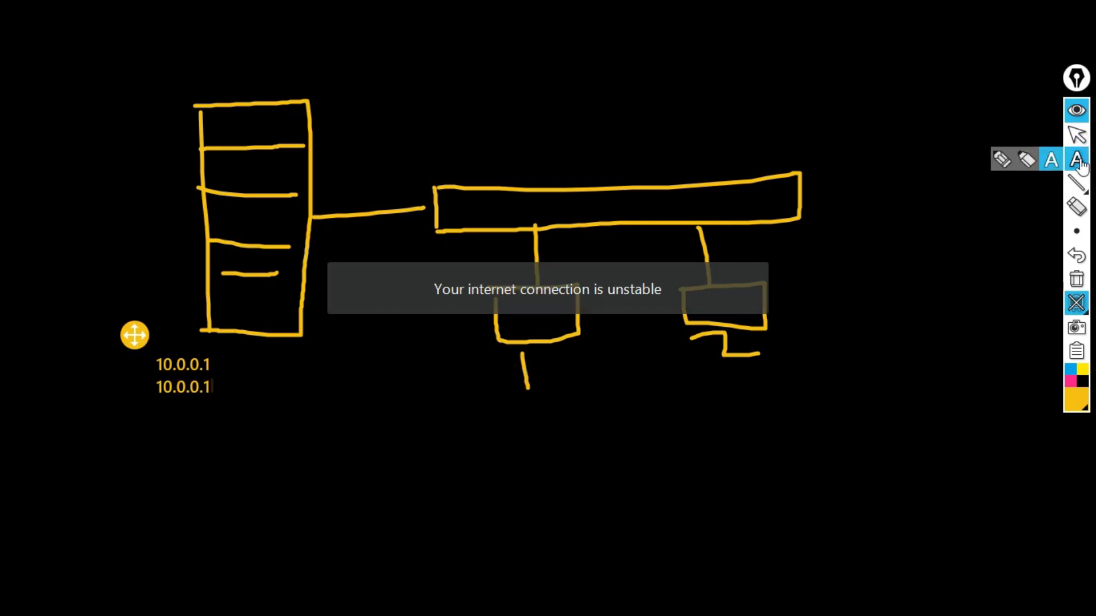
{"action": "left_click", "coordinate": [1000, 161]}
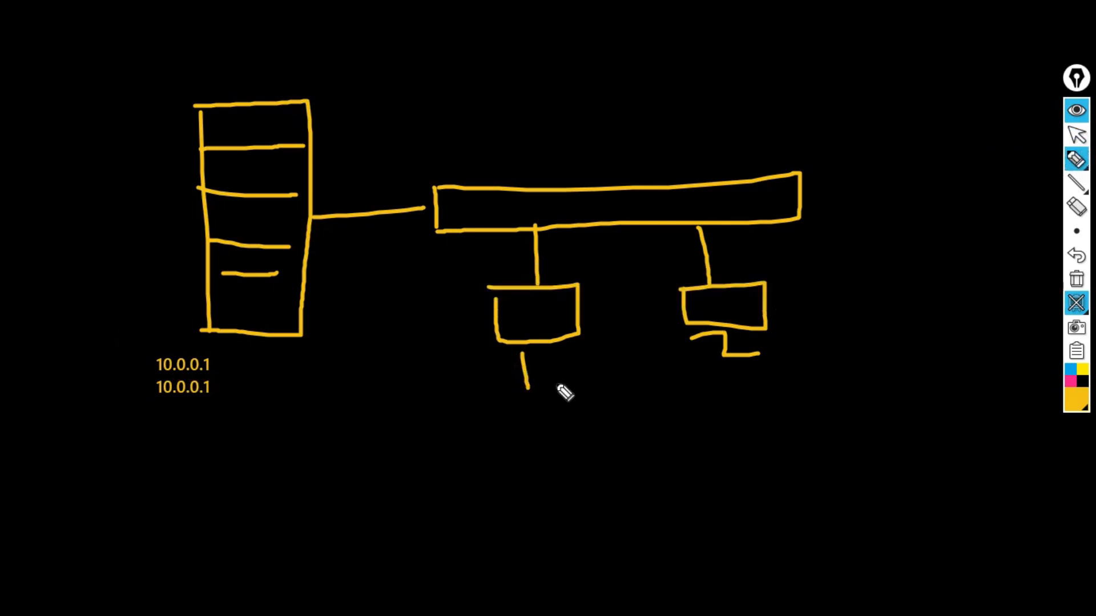
{"action": "left_click_drag", "start_coordinate": [492, 284], "coordinate": [490, 308]}
- Label the left computer, then label the second client box '10.0.0.3 10.0.0.1'
{"action": "left_click", "coordinate": [471, 393]}
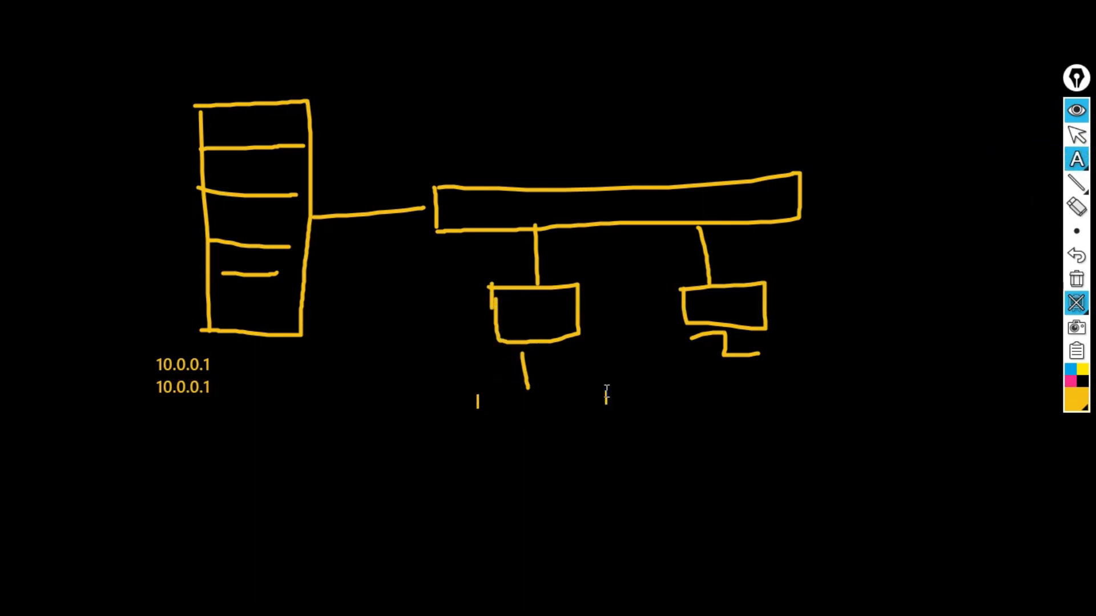
{"action": "type", "text": "10.0.0.2"}
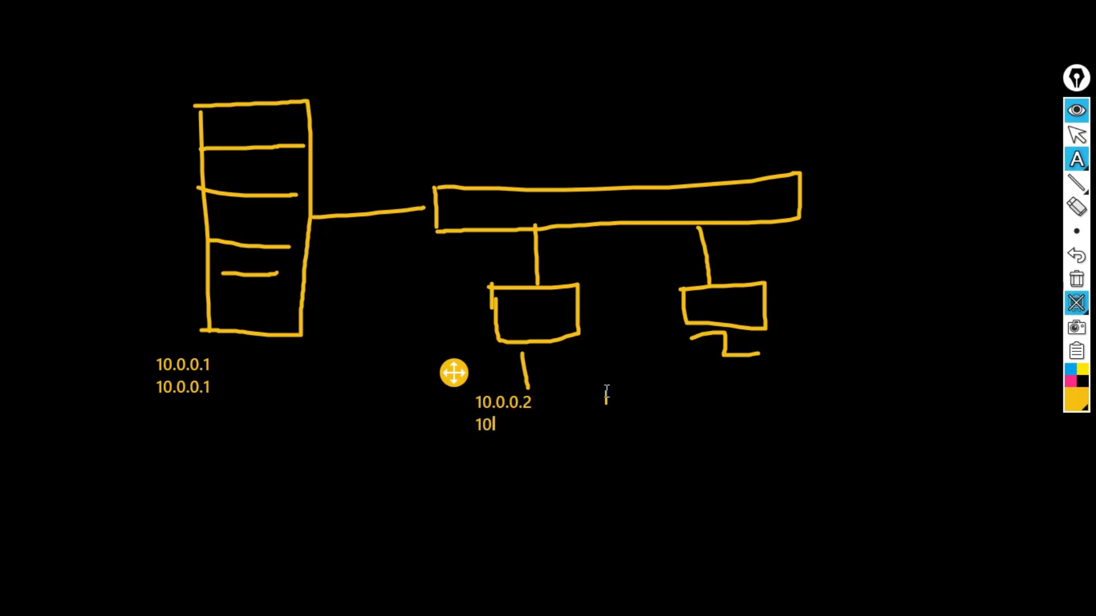
{"action": "type", "text": "1"}
{"action": "left_click", "coordinate": [178, 389]}
{"action": "left_click", "coordinate": [694, 385]}
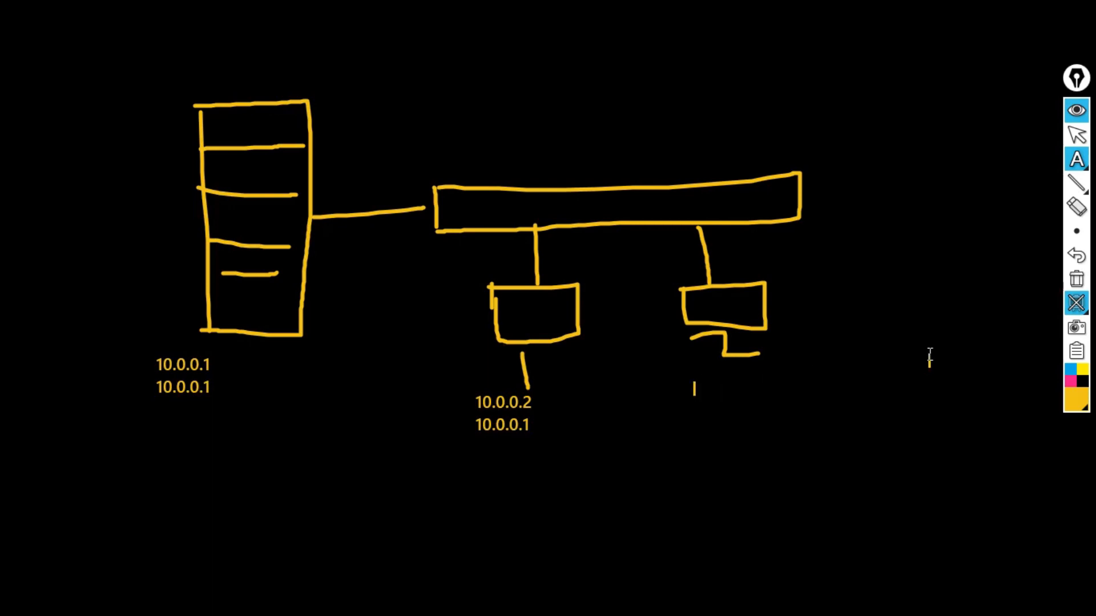
{"action": "type", "text": "10.0.0."}
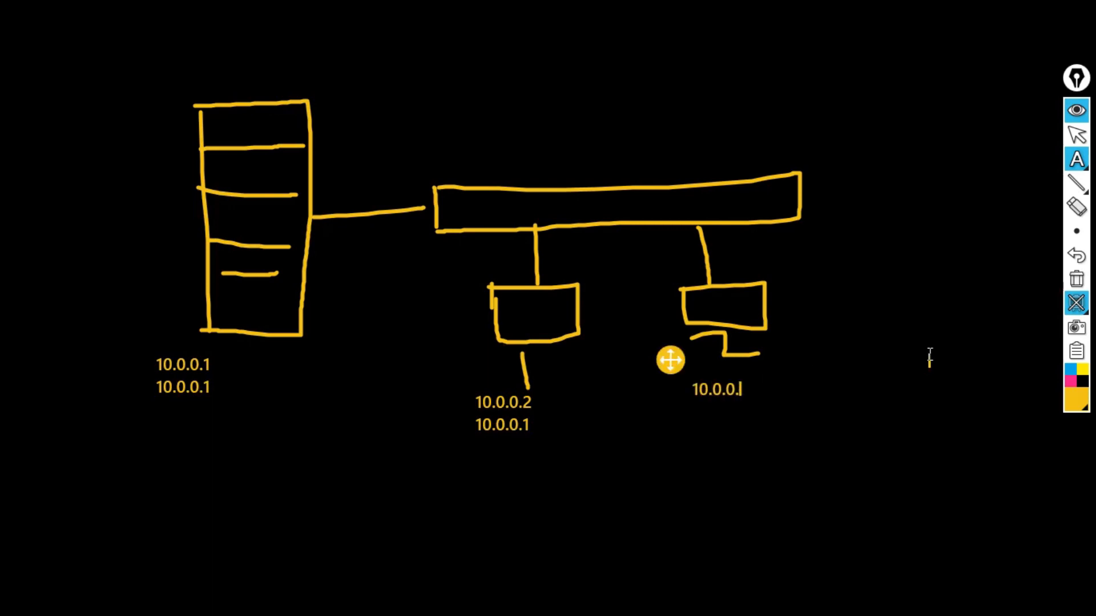
{"action": "type", "text": "3 10.0.0.1"}
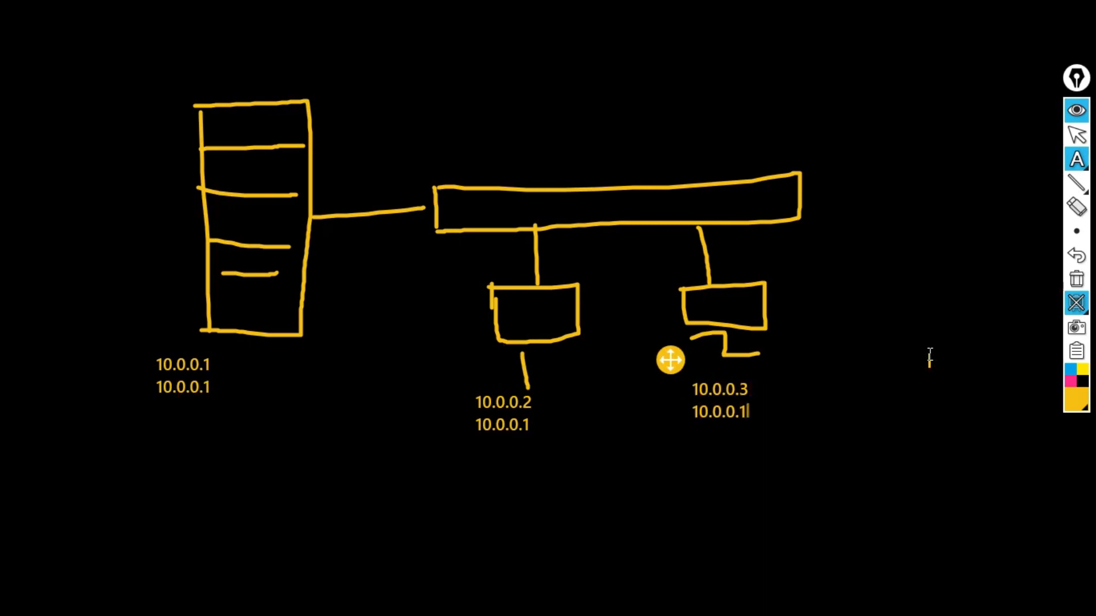
- Draw a third client box linked to the bar with the highlighter
{"action": "left_click", "coordinate": [1076, 159]}
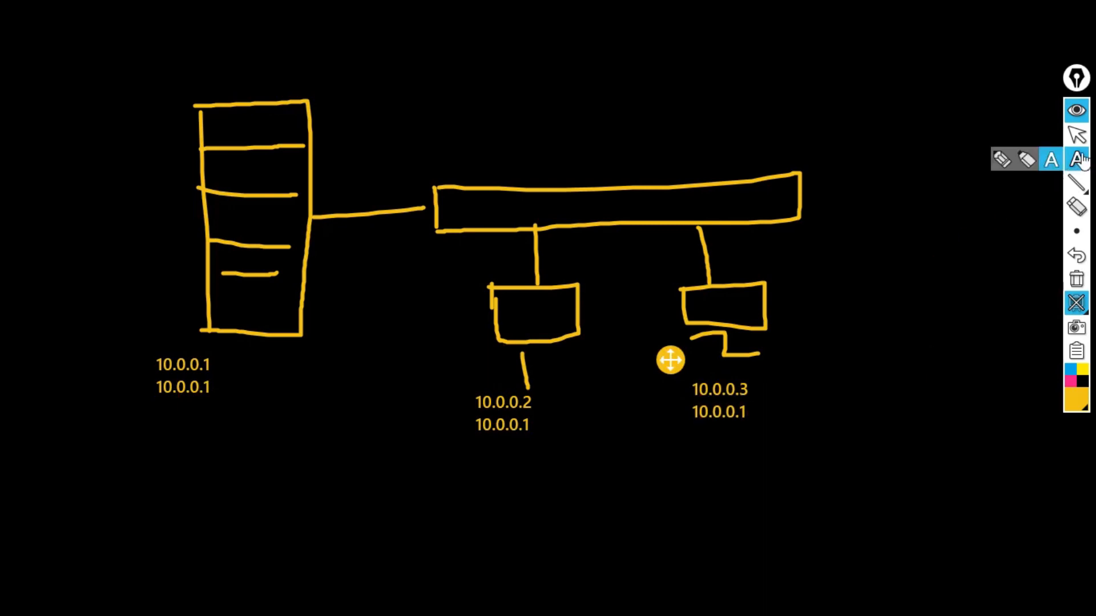
{"action": "left_click", "coordinate": [1003, 161]}
{"action": "mouse_move", "coordinate": [797, 220]}
{"action": "left_mouse_down"}
{"action": "mouse_move", "coordinate": [907, 313]}
{"action": "mouse_move", "coordinate": [849, 324]}
{"action": "mouse_move", "coordinate": [817, 273]}
{"action": "left_mouse_up"}
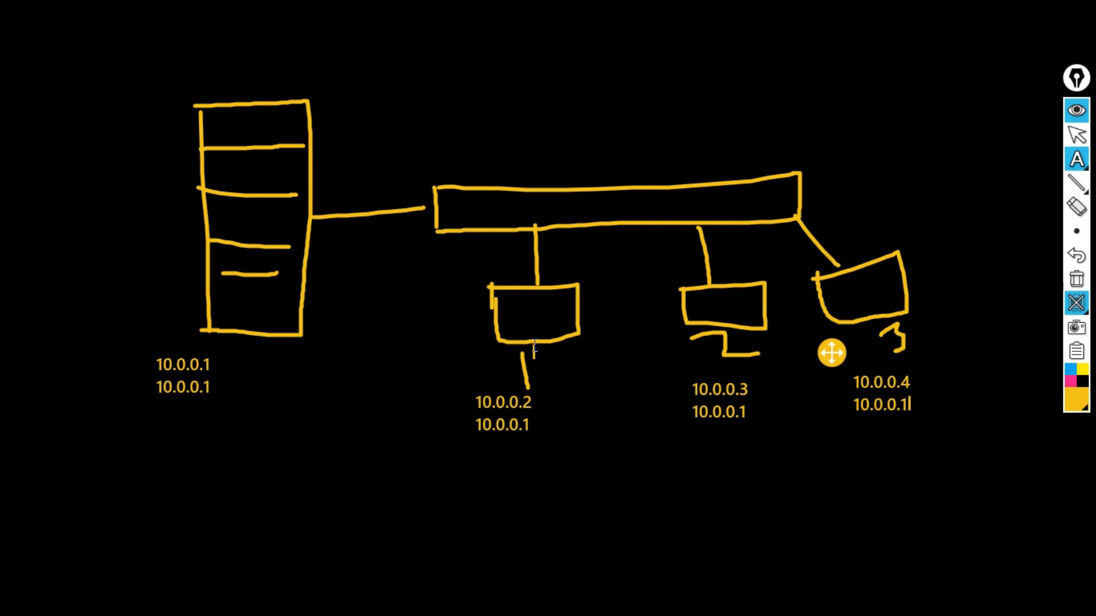
{"action": "mouse_move", "coordinate": [1077, 185]}
{"action": "mouse_move", "coordinate": [1076, 159]}
{"action": "left_click", "coordinate": [1027, 157]}
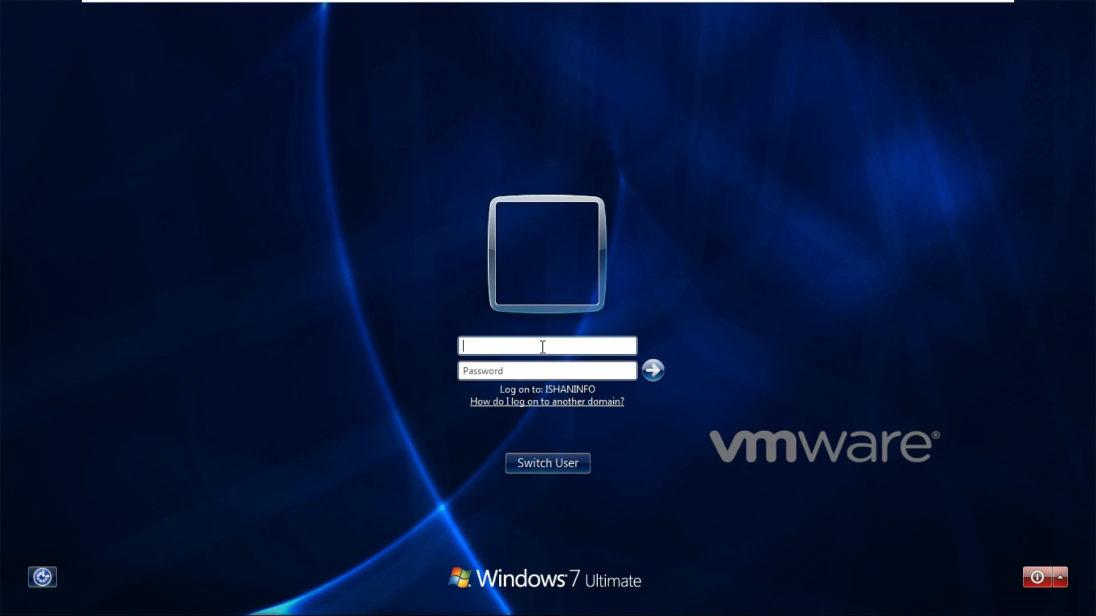
- Replace the user name with .\admin so logon targets the local PC2 machine
{"action": "type", "text": "123"}
{"action": "key", "text": "BackSpace"}
{"action": "key", "text": "BackSpace"}
{"action": "key", "text": "BackSpace"}
{"action": "left_click", "coordinate": [485, 346]}
{"action": "type", "text": ".\\"}
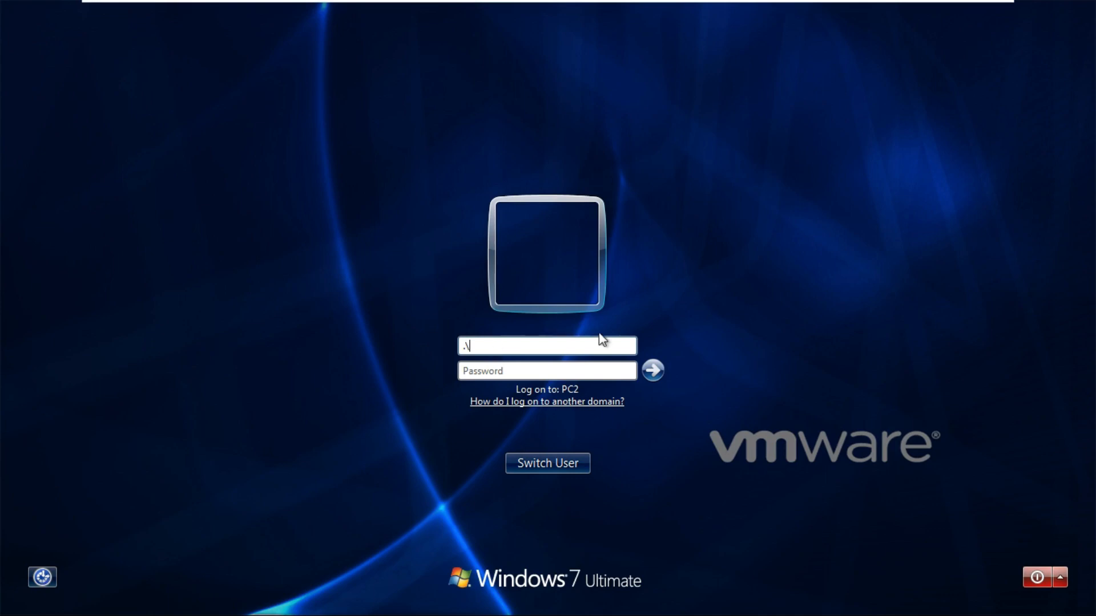
{"action": "type", "text": "admin"}
{"action": "left_click_drag", "start_coordinate": [522, 343], "coordinate": [348, 334]}
{"action": "type", "text": "admin"}
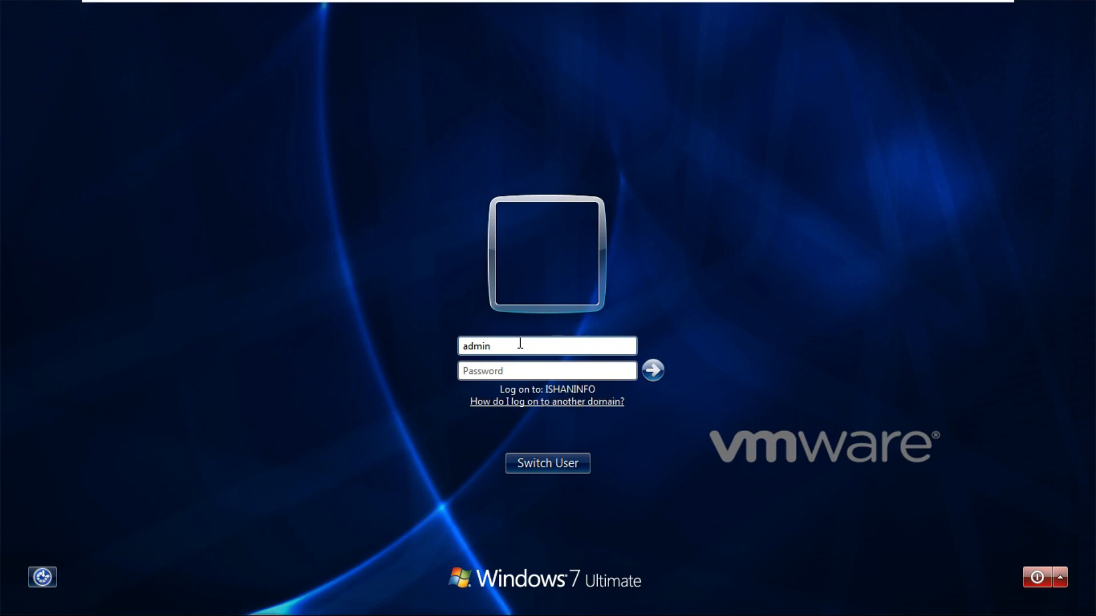
{"action": "key", "text": "BackSpace"}
{"action": "key", "text": "BackSpace"}
{"action": "key", "text": "BackSpace"}
{"action": "key", "text": "BackSpace"}
{"action": "key", "text": "BackSpace"}
{"action": "type", "text": ".\\"}
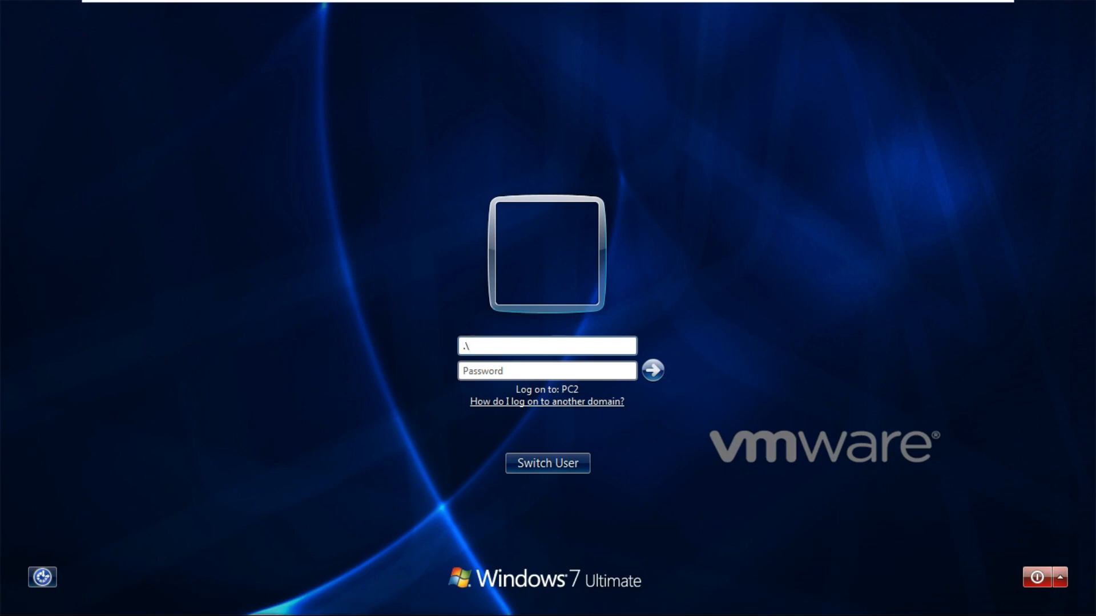
{"action": "type", "text": "admin"}
- Log on to PC2 with the local admin password and show Computer in Windows Explorer
{"action": "left_click", "coordinate": [513, 371]}
{"action": "type", "text": "123"}
{"action": "key", "text": "Return"}
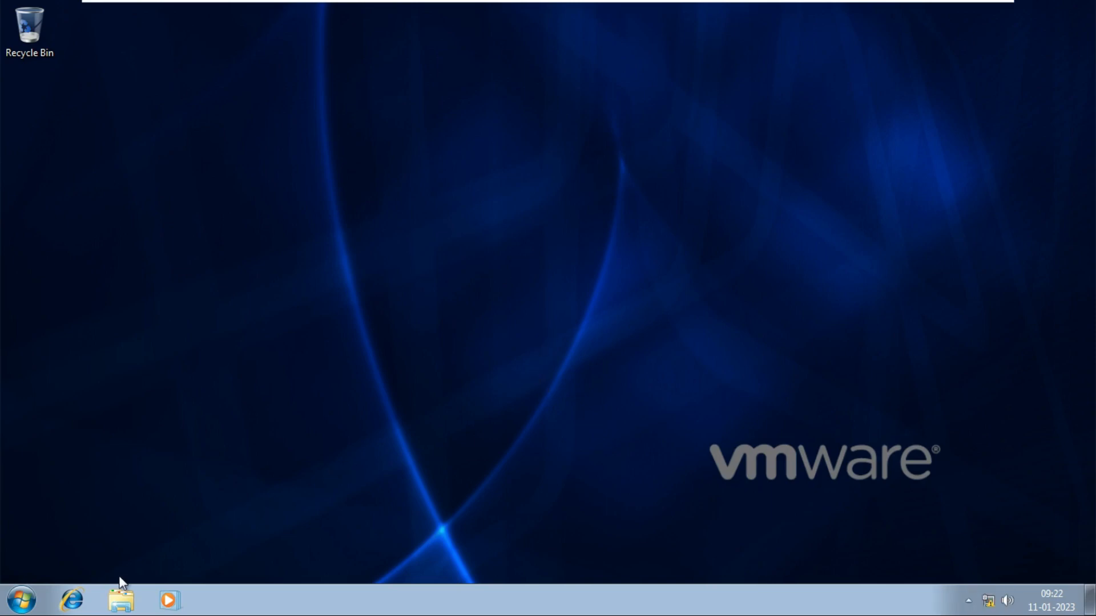
{"action": "left_click", "coordinate": [121, 600]}
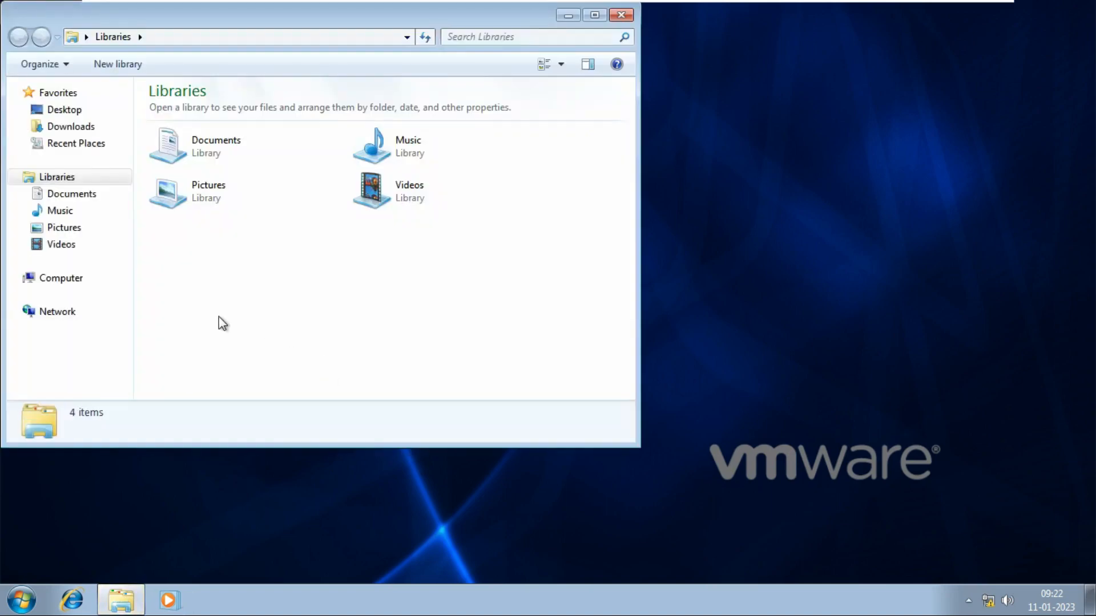
{"action": "left_click", "coordinate": [60, 278]}
- Center the Explorer window and open PC2's system properties from Computer
{"action": "right_click", "coordinate": [287, 243]}
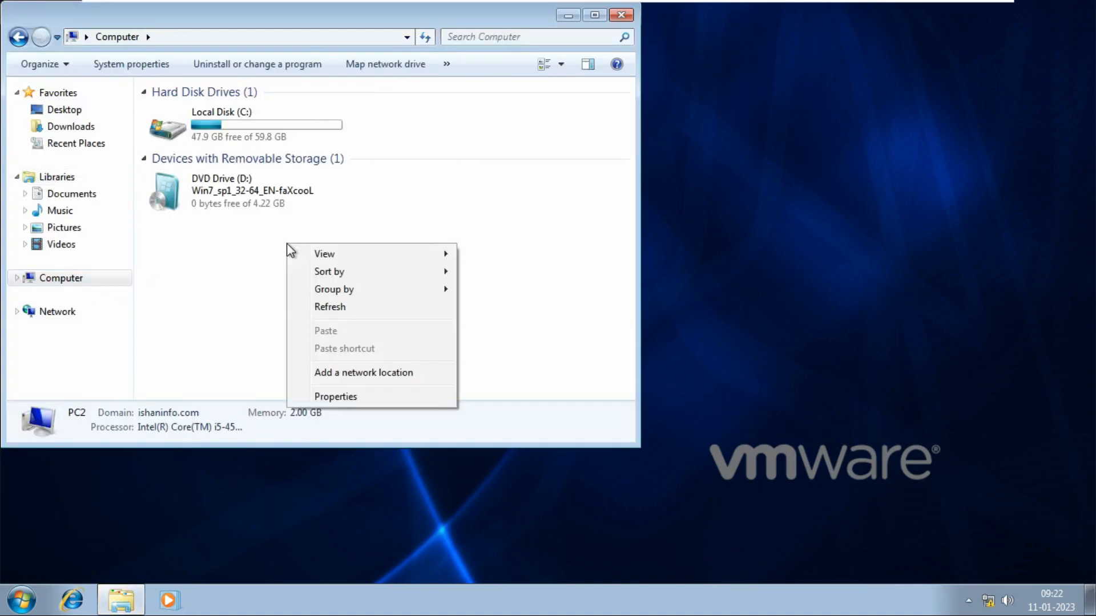
{"action": "left_click", "coordinate": [530, 323]}
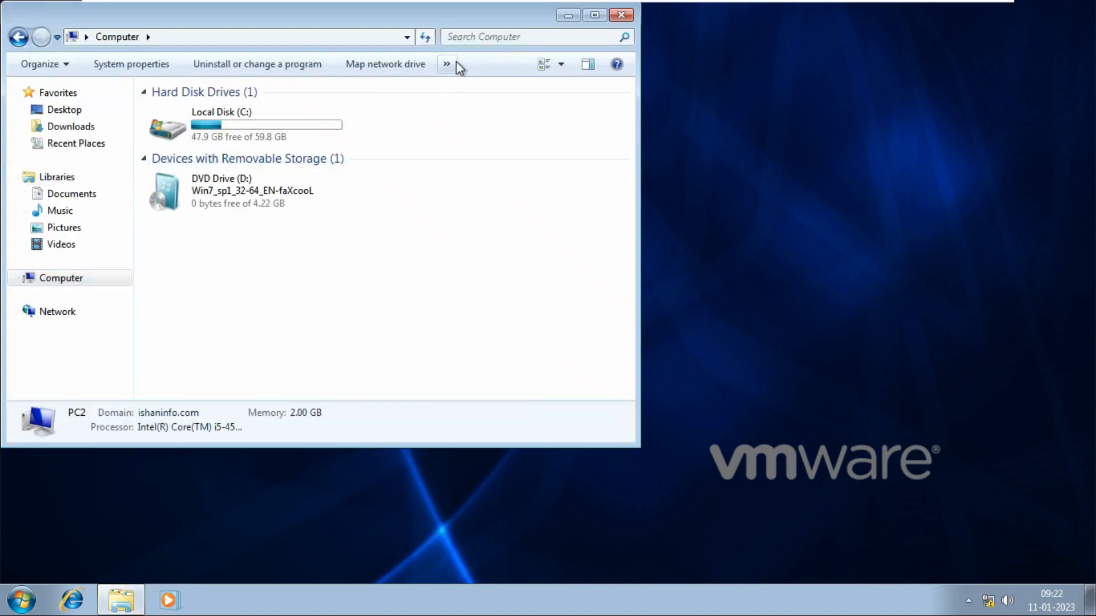
{"action": "left_click_drag", "start_coordinate": [420, 8], "coordinate": [605, 39]}
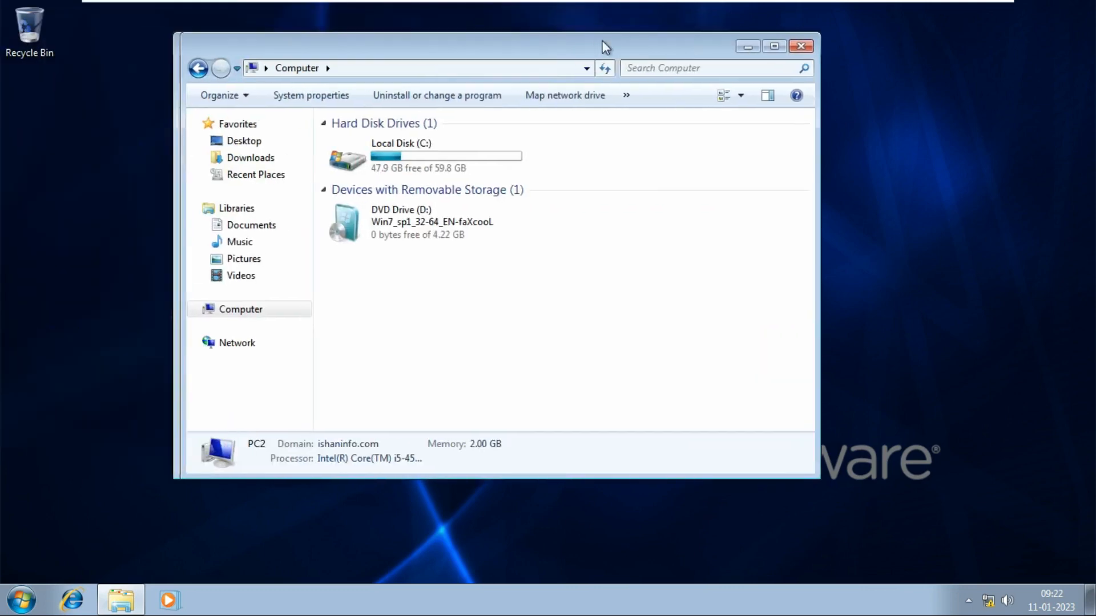
{"action": "right_click", "coordinate": [486, 299]}
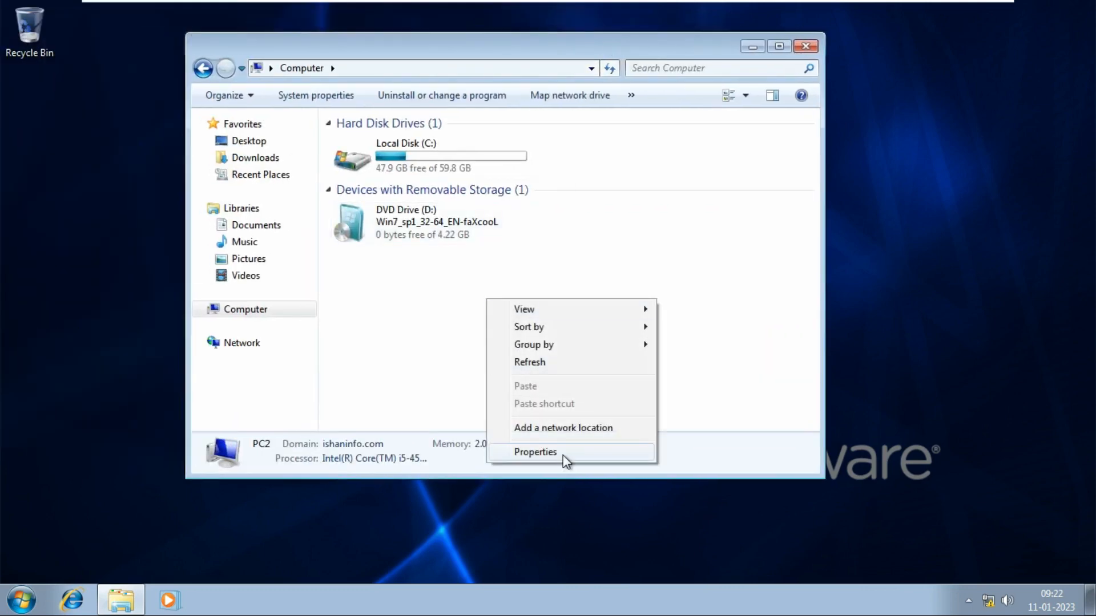
{"action": "left_click", "coordinate": [534, 452]}
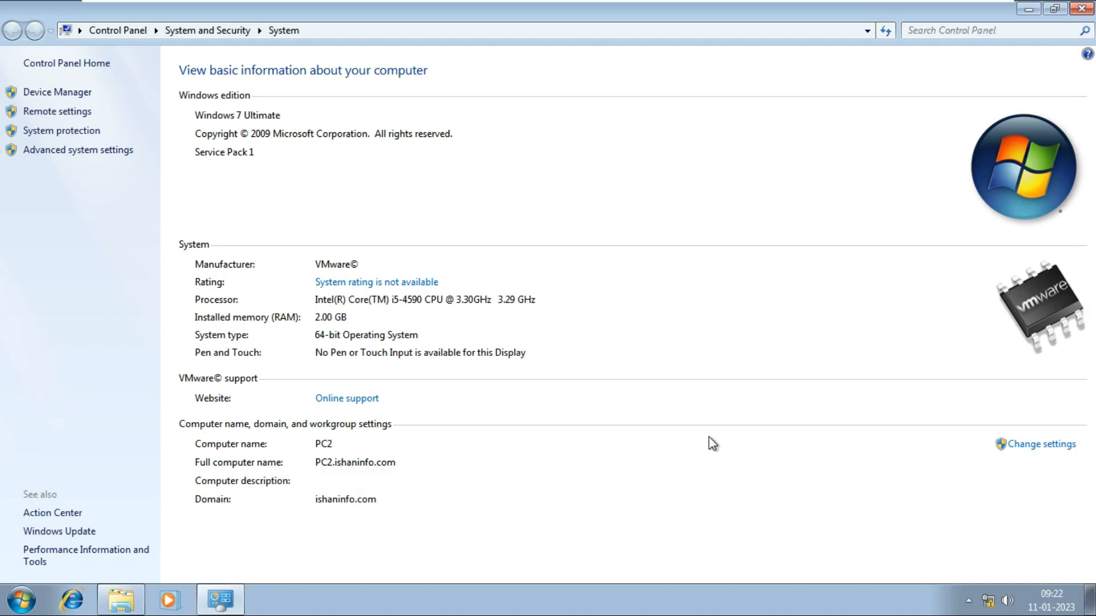
- Open the computer name and domain change settings and select the ishaninfo.com domain text
{"action": "left_click", "coordinate": [1039, 450]}
{"action": "left_click", "coordinate": [374, 336]}
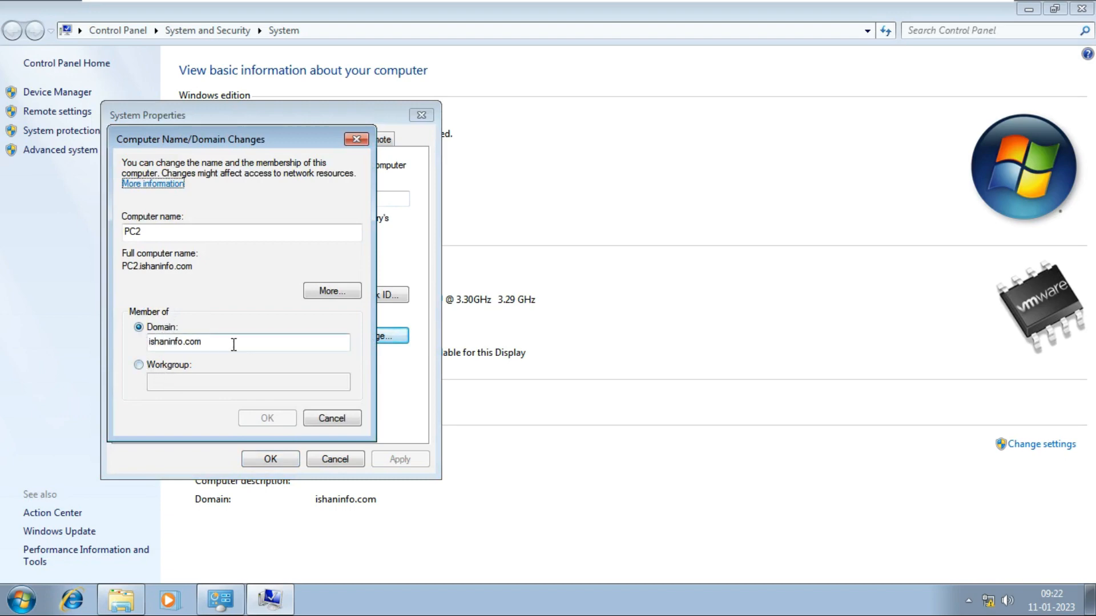
{"action": "left_click_drag", "start_coordinate": [238, 343], "coordinate": [131, 346]}
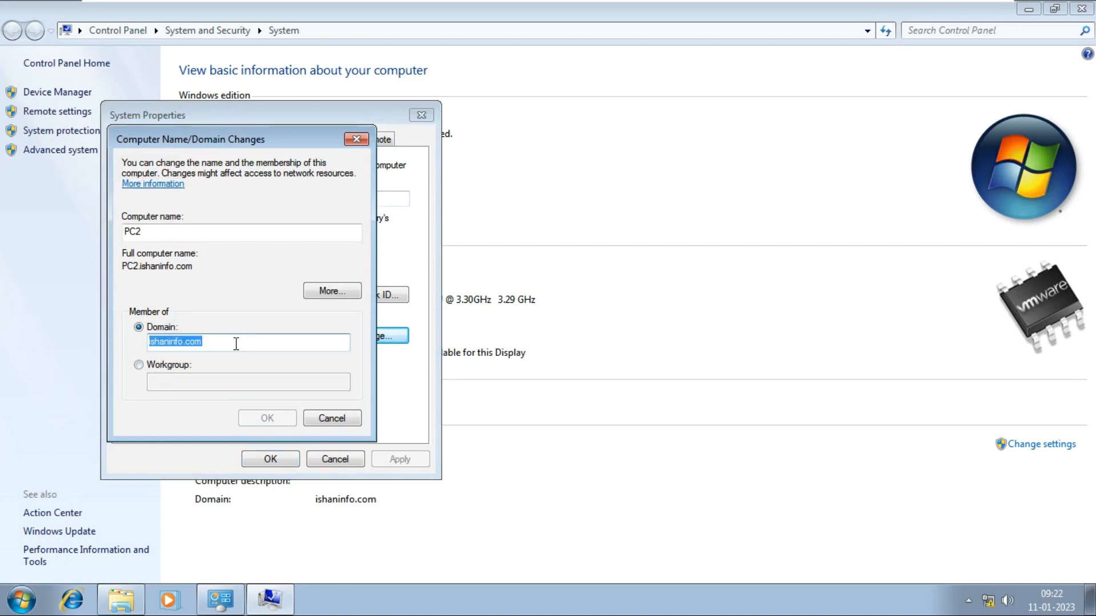
{"action": "left_click_drag", "start_coordinate": [236, 344], "coordinate": [132, 351]}
- Inspect PC2's IPv4 properties via ncpa.cpl and close the network windows unchanged
{"action": "key", "text": "super+r"}
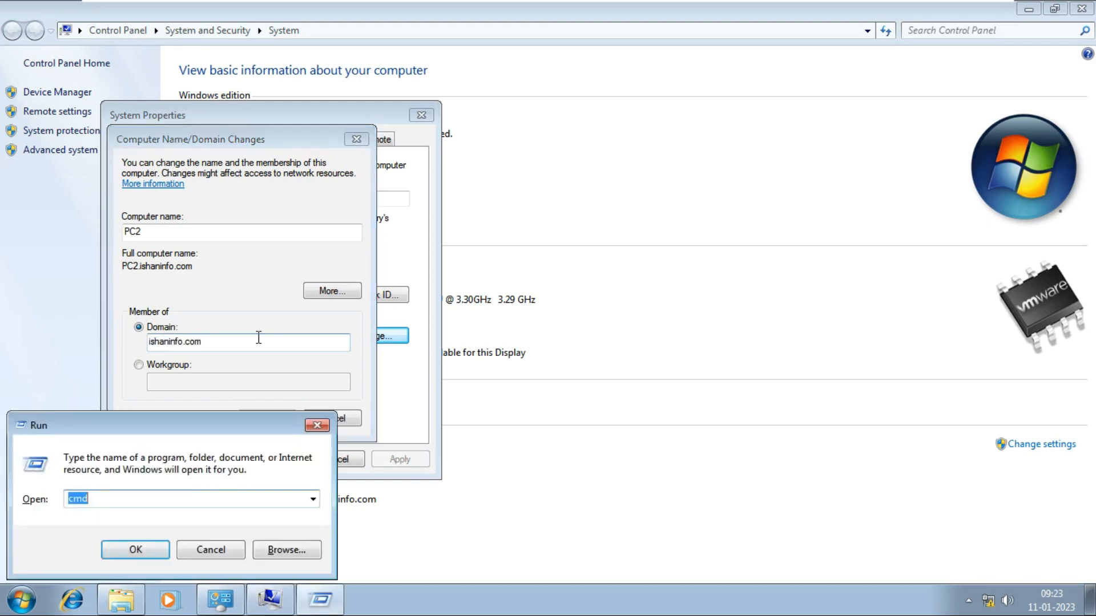
{"action": "type", "text": "nfo."}
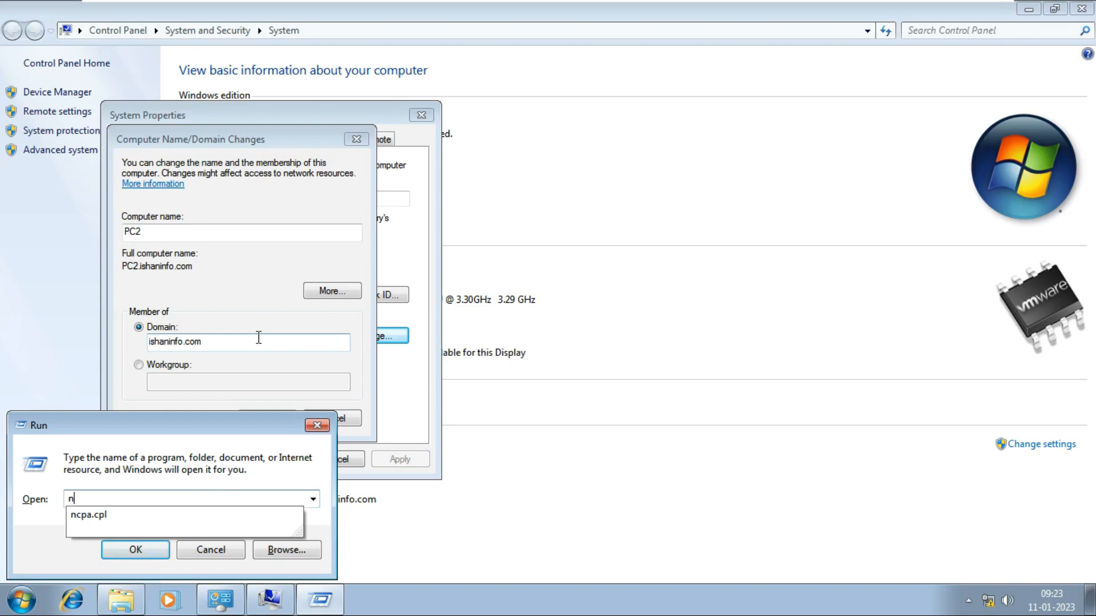
{"action": "type", "text": "c"}
{"action": "key", "text": "Down"}
{"action": "key", "text": "Return"}
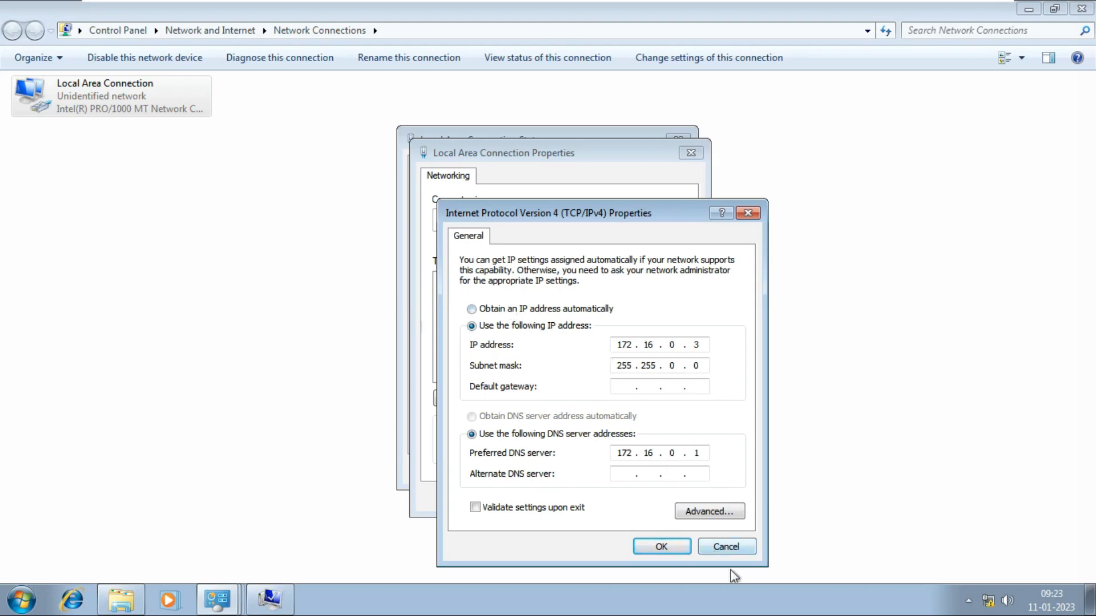
{"action": "left_click", "coordinate": [747, 551]}
{"action": "left_click", "coordinate": [671, 496]}
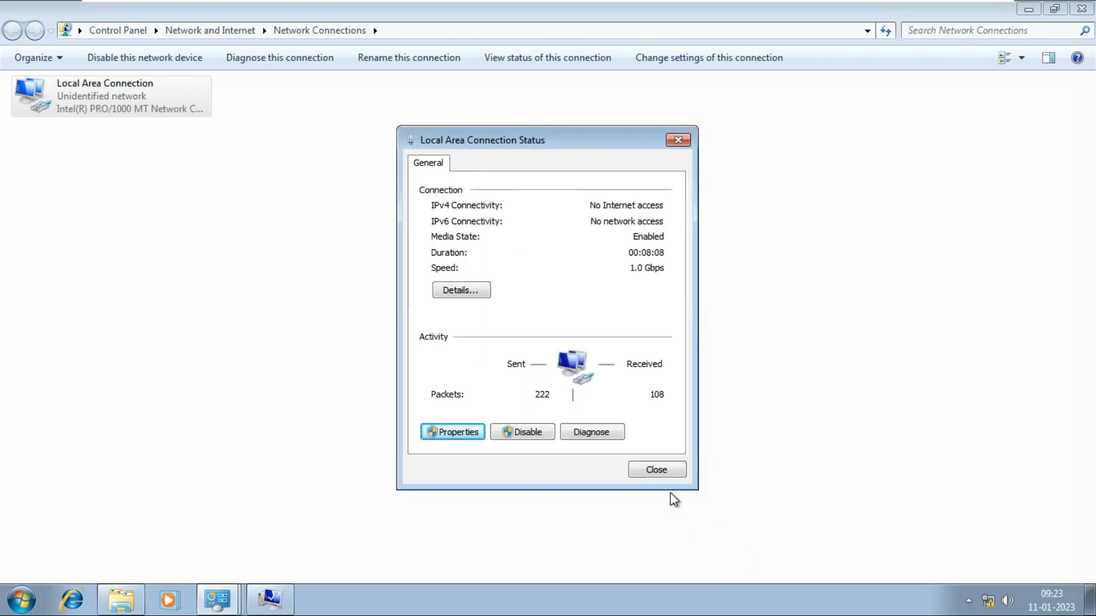
{"action": "left_click", "coordinate": [675, 476]}
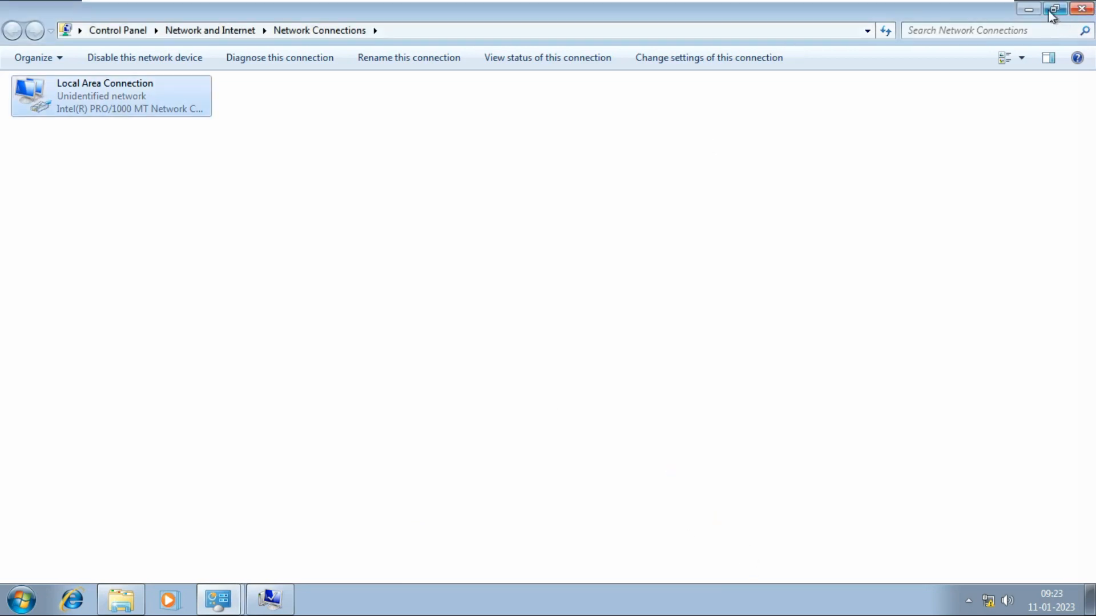
{"action": "left_click", "coordinate": [1029, 9]}
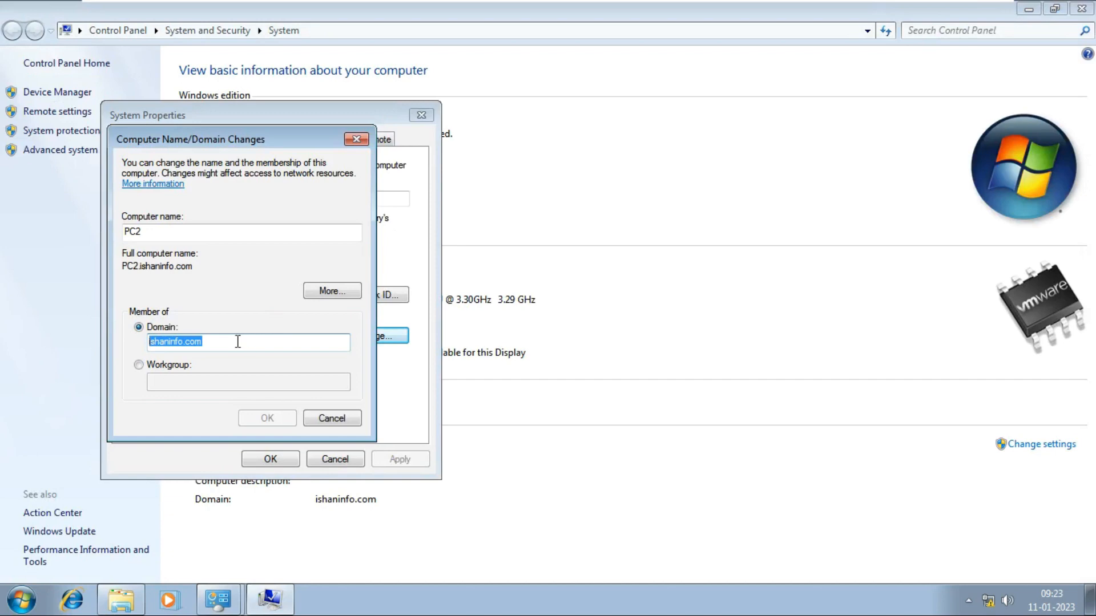
- Try joining domain test.com and dismiss the domain-controller-unreachable error
{"action": "type", "text": "test.com"}
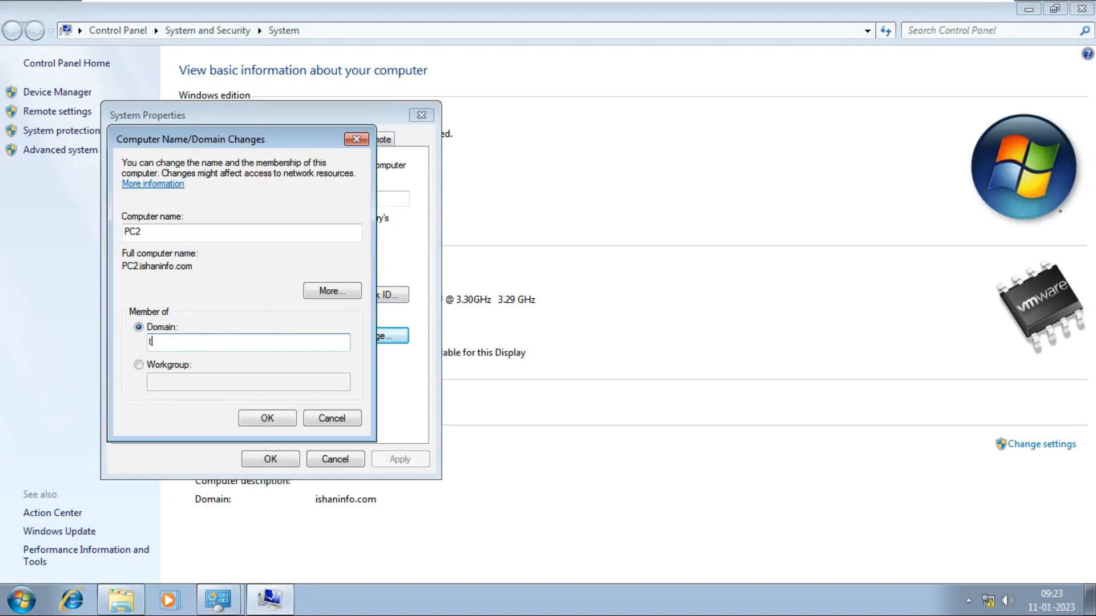
{"action": "key", "text": "Return"}
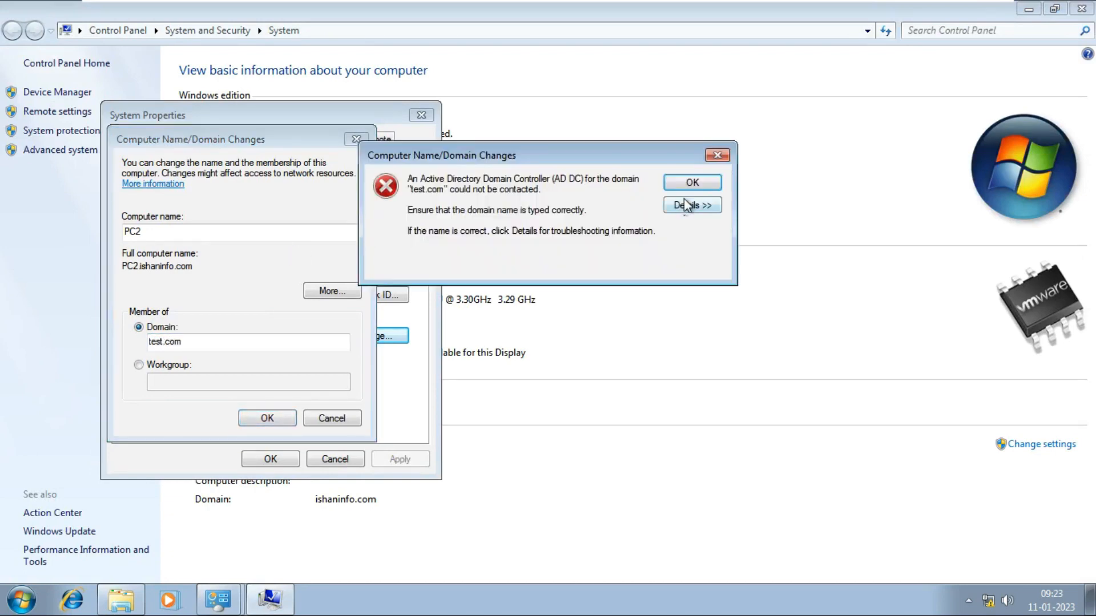
{"action": "left_click", "coordinate": [718, 155]}
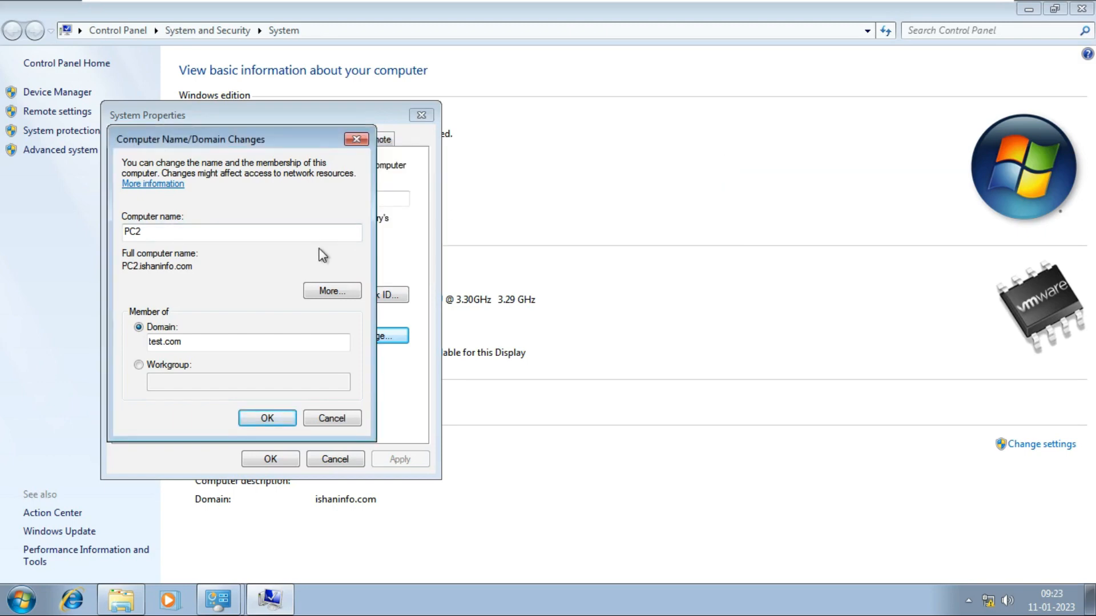
{"action": "key", "text": "super+r"}
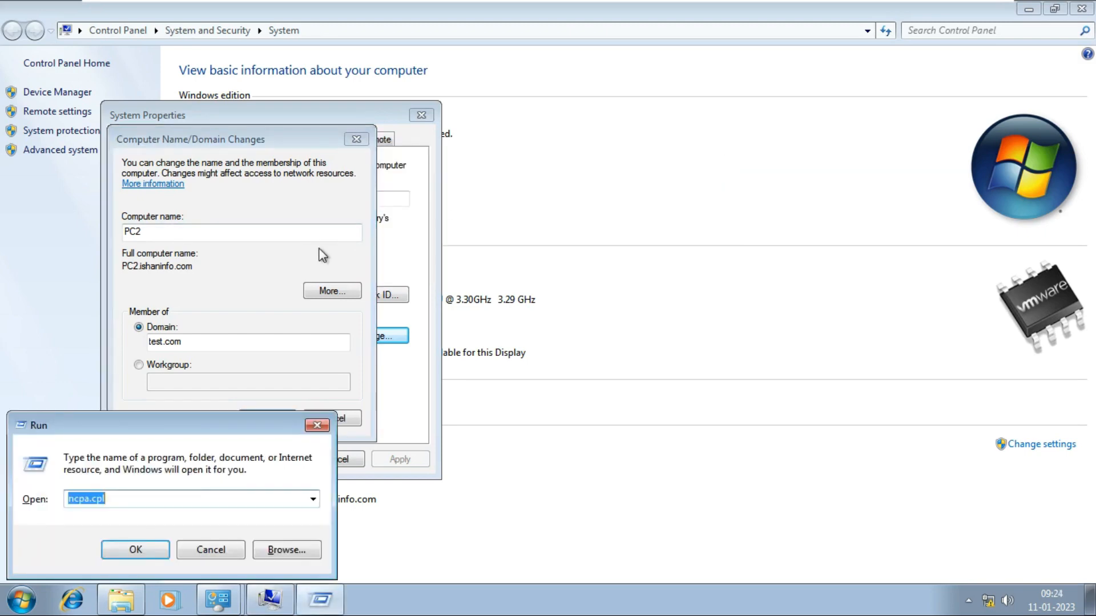
- Run ncpa.cpl and set PC2's adapter IPv4 address to 10.0.0.3
{"action": "type", "text": "n"}
{"action": "key", "text": "Down"}
{"action": "key", "text": "Return"}
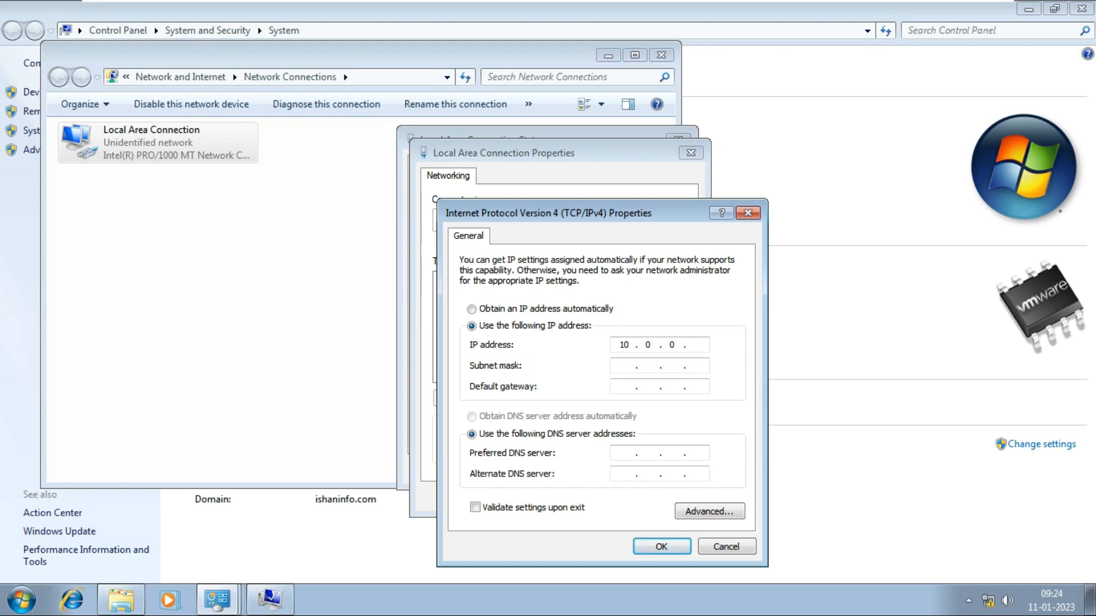
{"action": "type", "text": "3"}
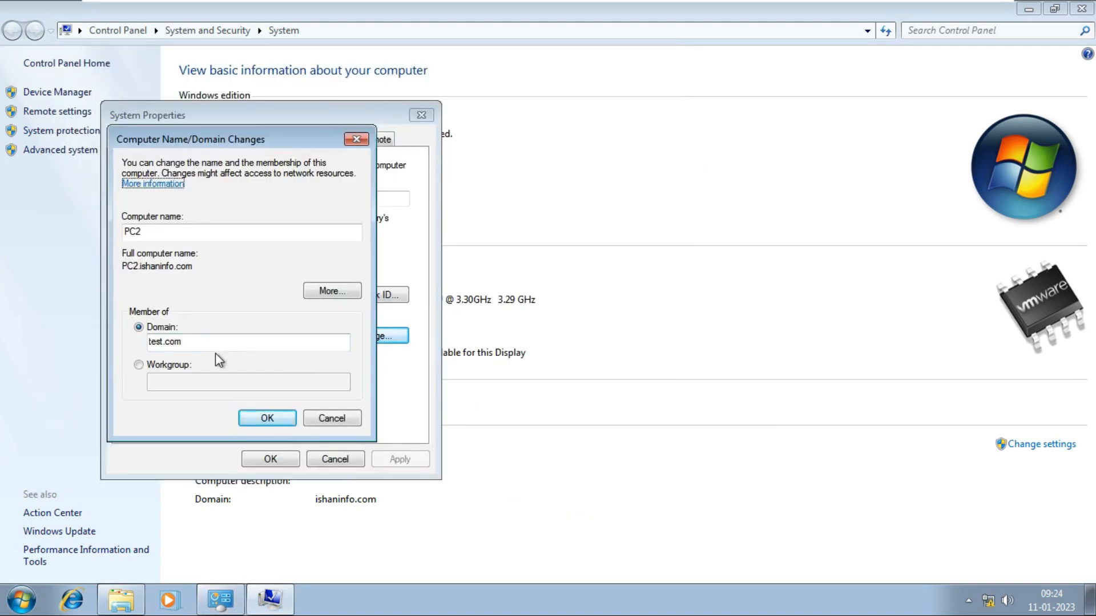
- Ping the 10.0.0.1 server from a command prompt, then close the prompt window
{"action": "key", "text": "super+r"}
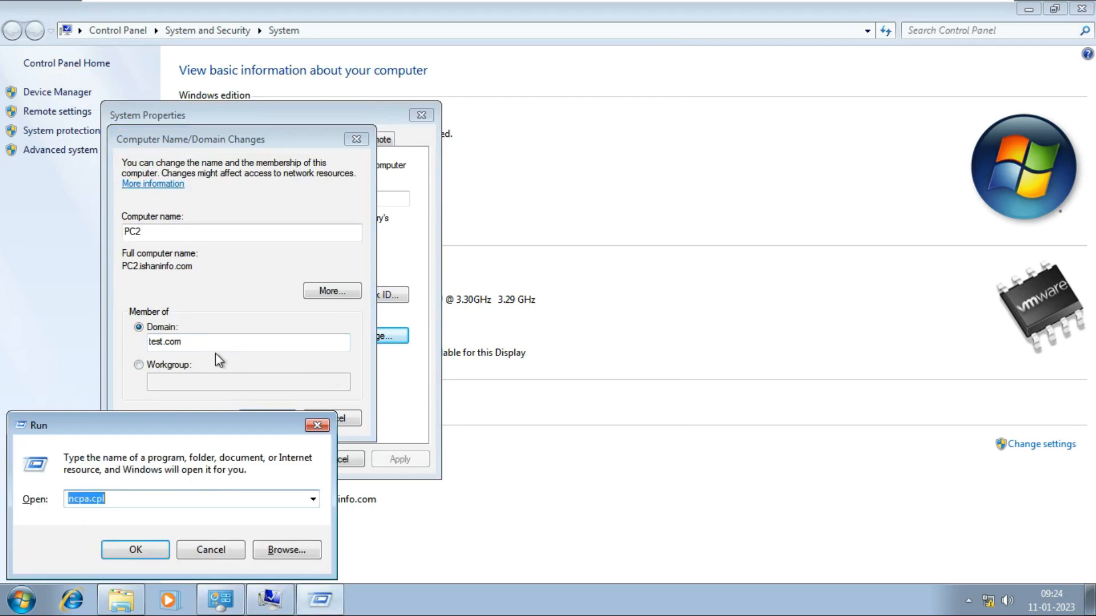
{"action": "type", "text": "cmd"}
{"action": "key", "text": "Return"}
{"action": "type", "text": "pin"}
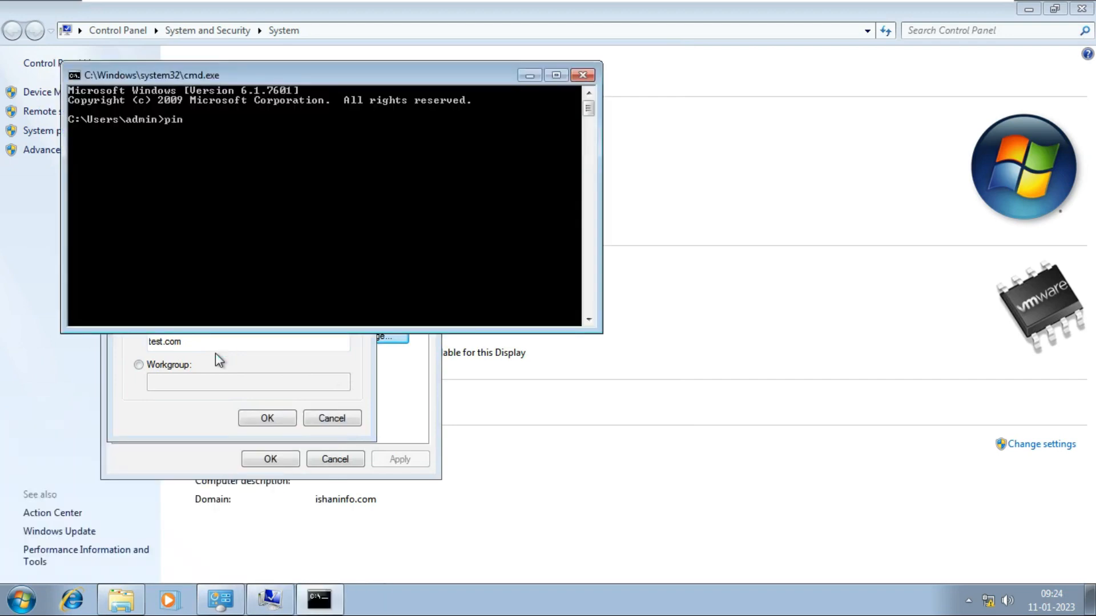
{"action": "type", "text": "g 10.00.0.1"}
{"action": "key", "text": "Return"}
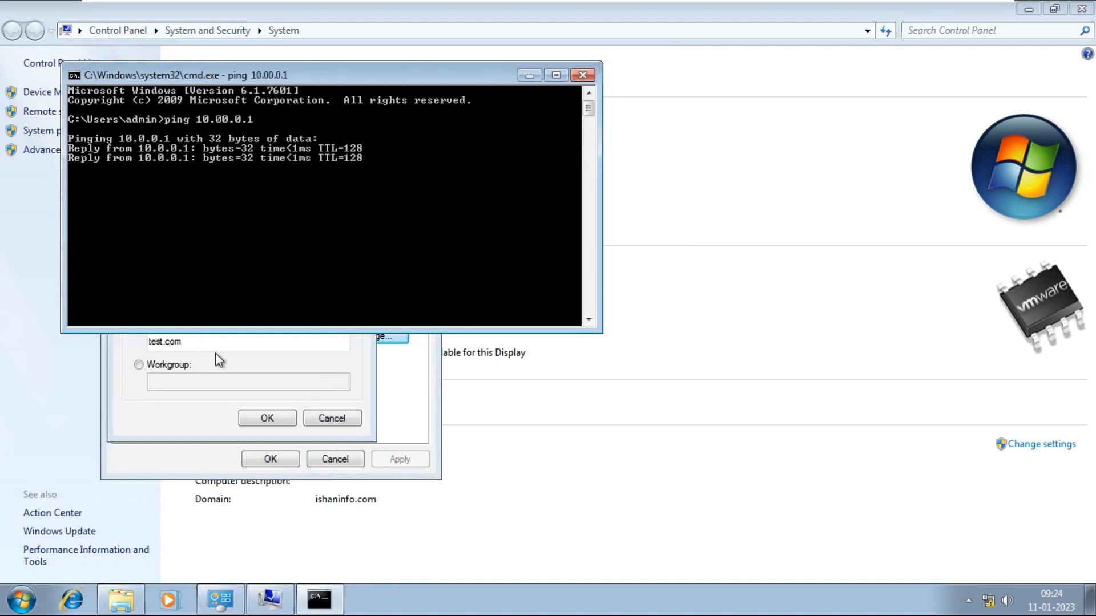
{"action": "left_click", "coordinate": [582, 76]}
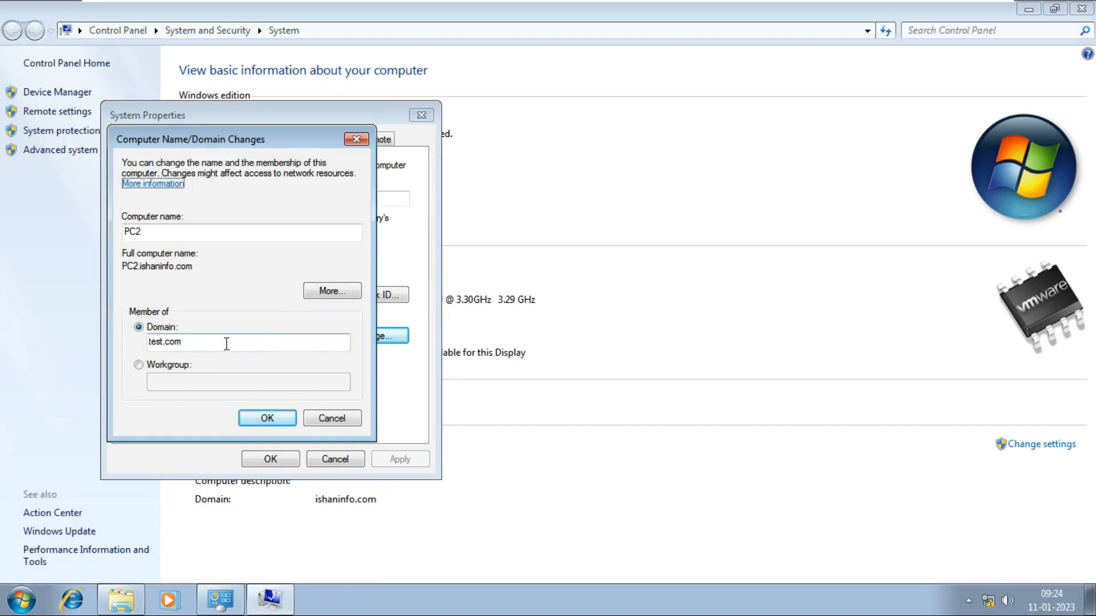
- Confirm PC2's test.com join with administrator credentials, restart PC2, and go to 2022test
{"action": "left_click", "coordinate": [274, 418]}
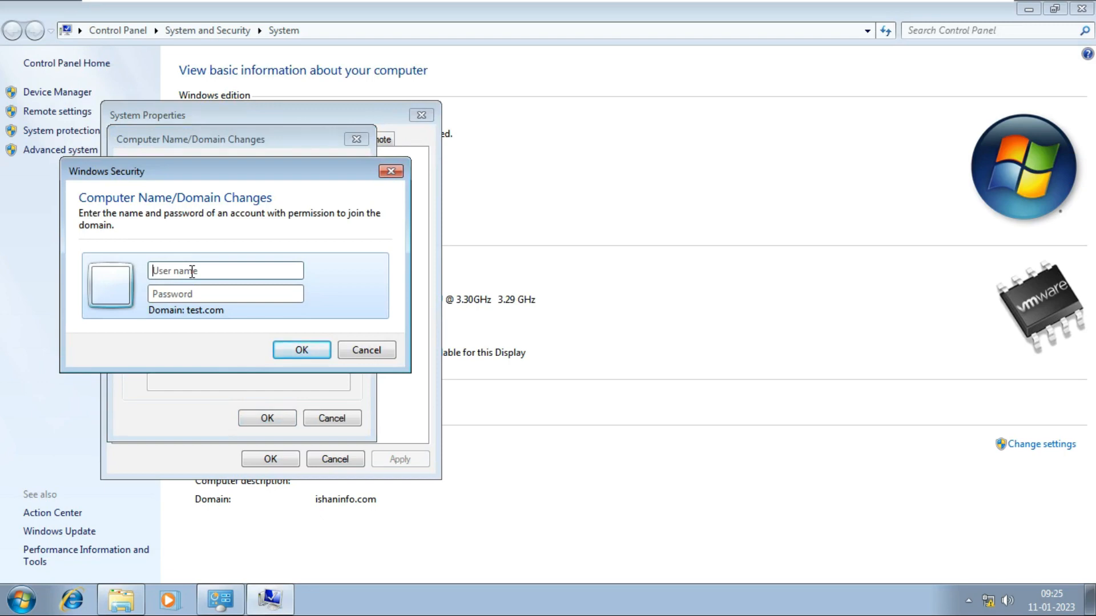
{"action": "type", "text": "administr"}
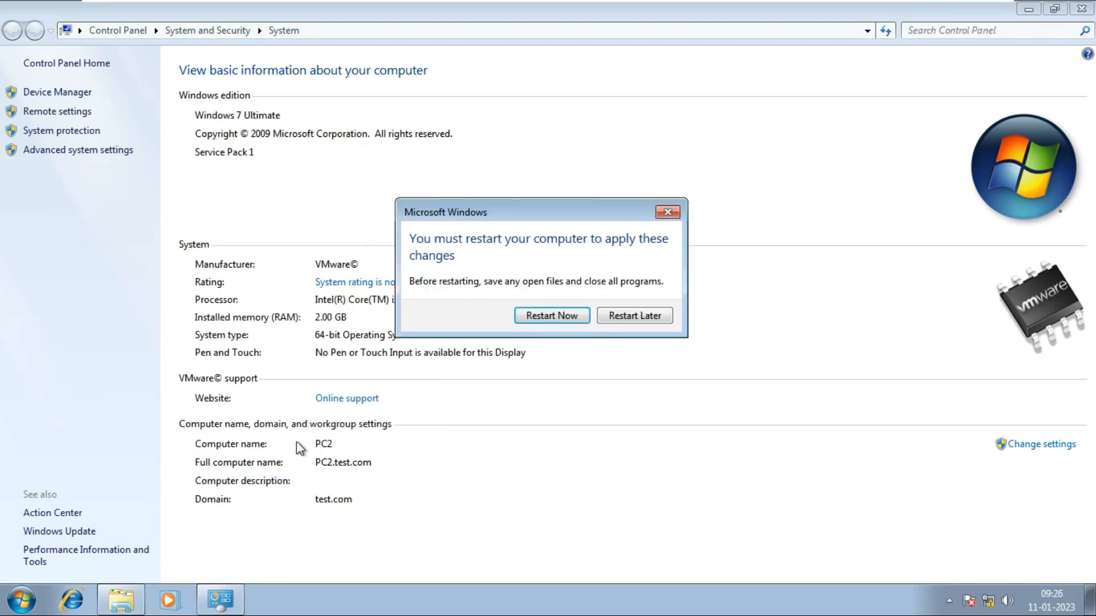
{"action": "left_click", "coordinate": [562, 318]}
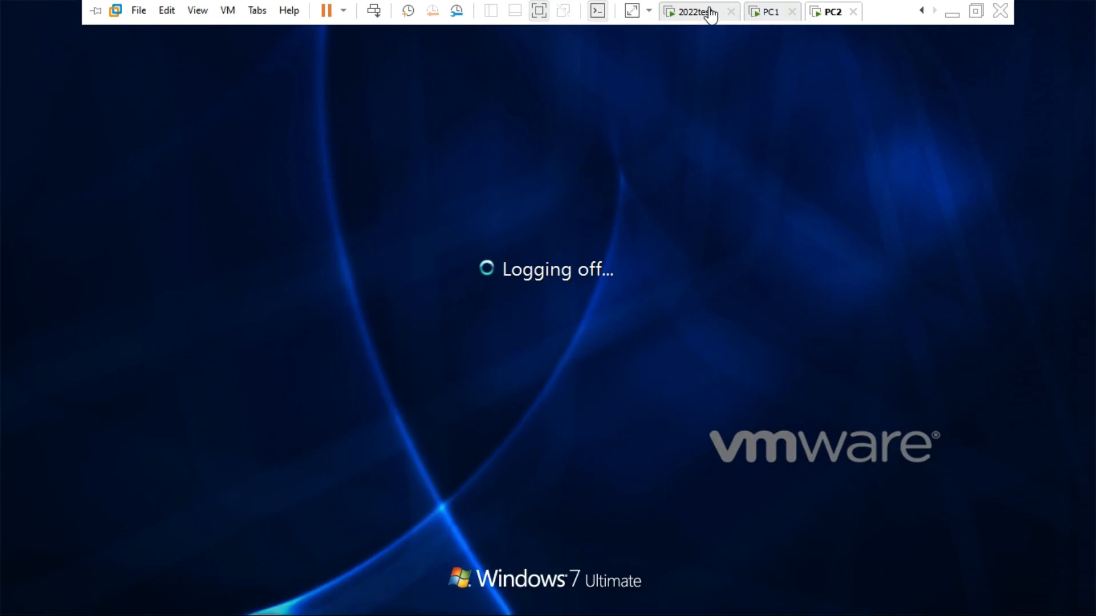
{"action": "left_click", "coordinate": [708, 13]}
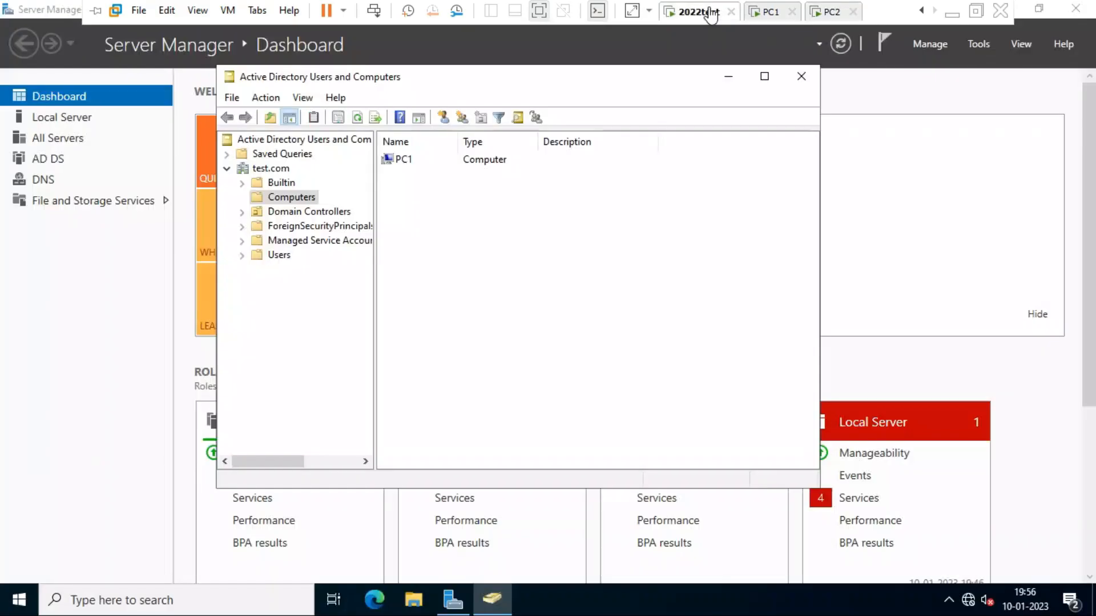
- Refresh the Computers list so PC2 appears beside PC1, then exit full screen
{"action": "right_click", "coordinate": [434, 216]}
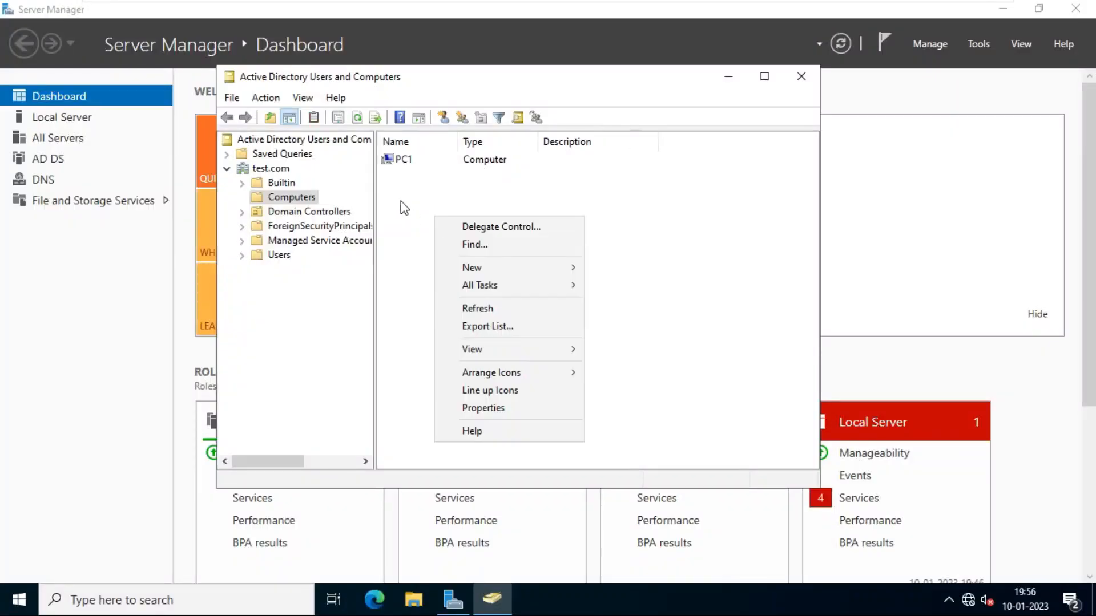
{"action": "left_click", "coordinate": [485, 309]}
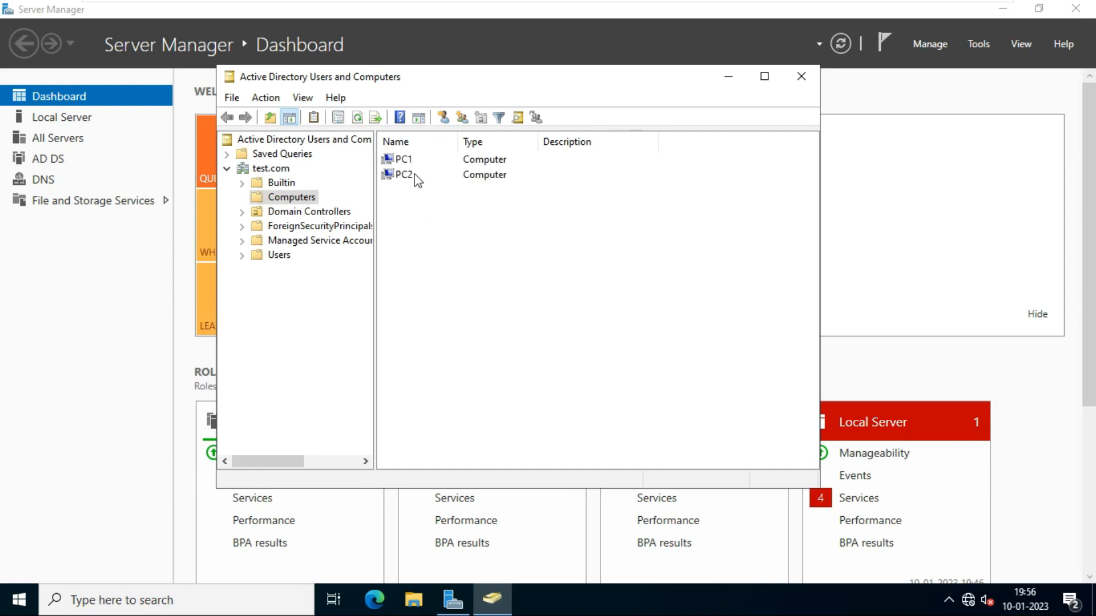
{"action": "left_click", "coordinate": [416, 177]}
{"action": "left_click", "coordinate": [417, 163]}
{"action": "left_click", "coordinate": [423, 177]}
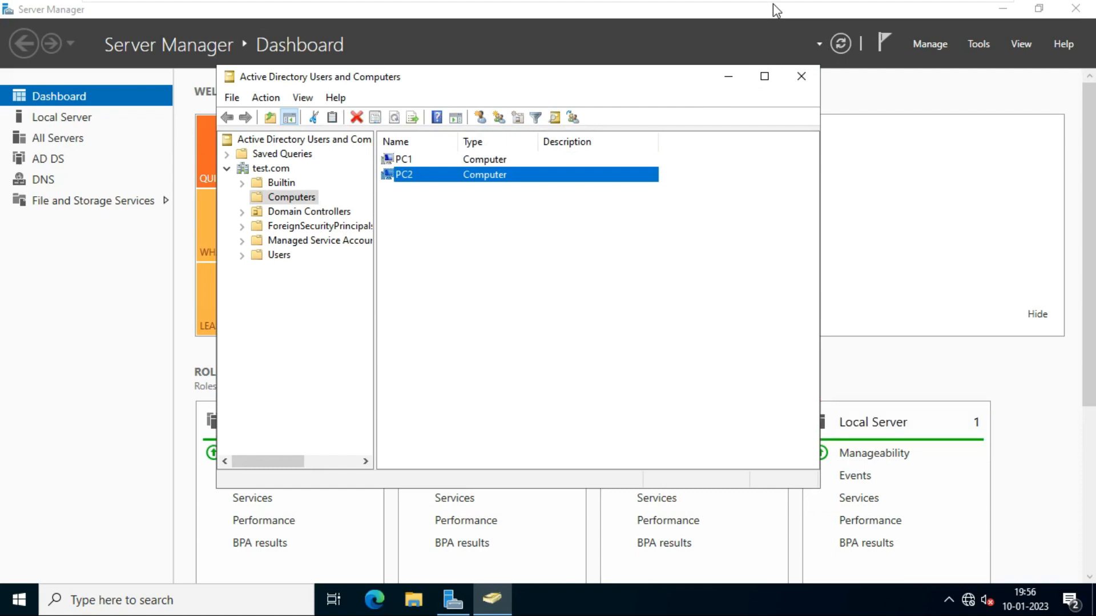
{"action": "mouse_move", "coordinate": [772, 3]}
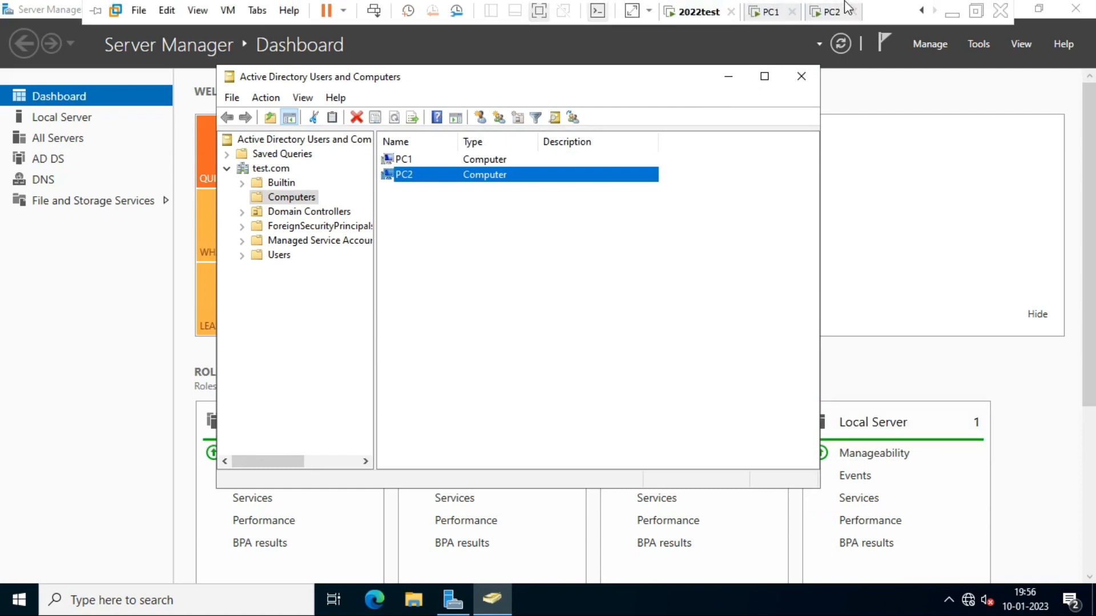
{"action": "left_click", "coordinate": [541, 12]}
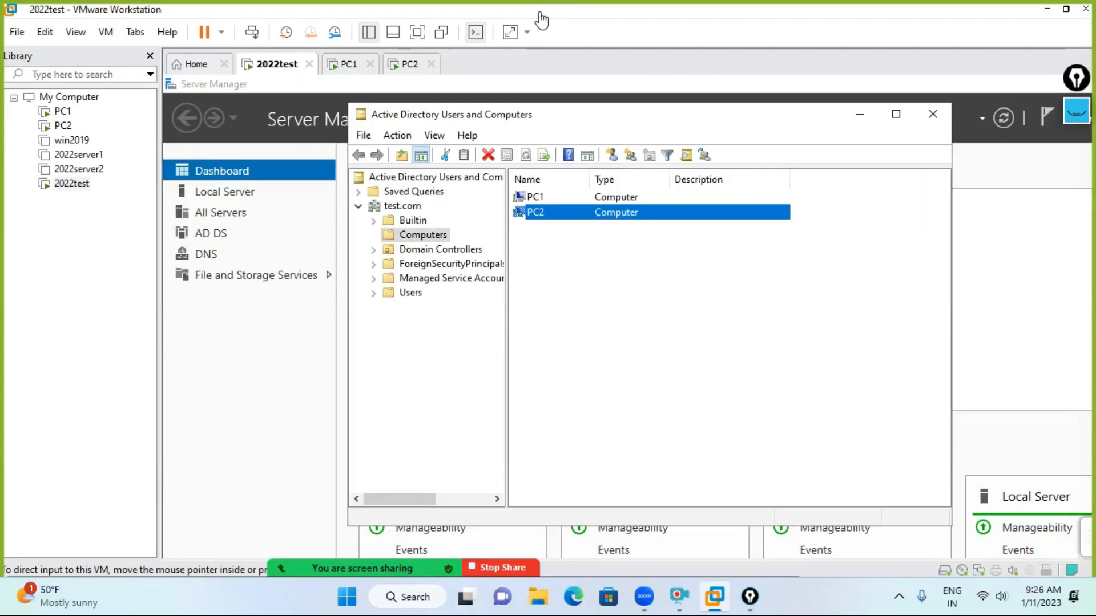
- Close Active Directory Users and Computers and flip between the PC1 and PC2 machines
{"action": "left_click", "coordinate": [932, 115]}
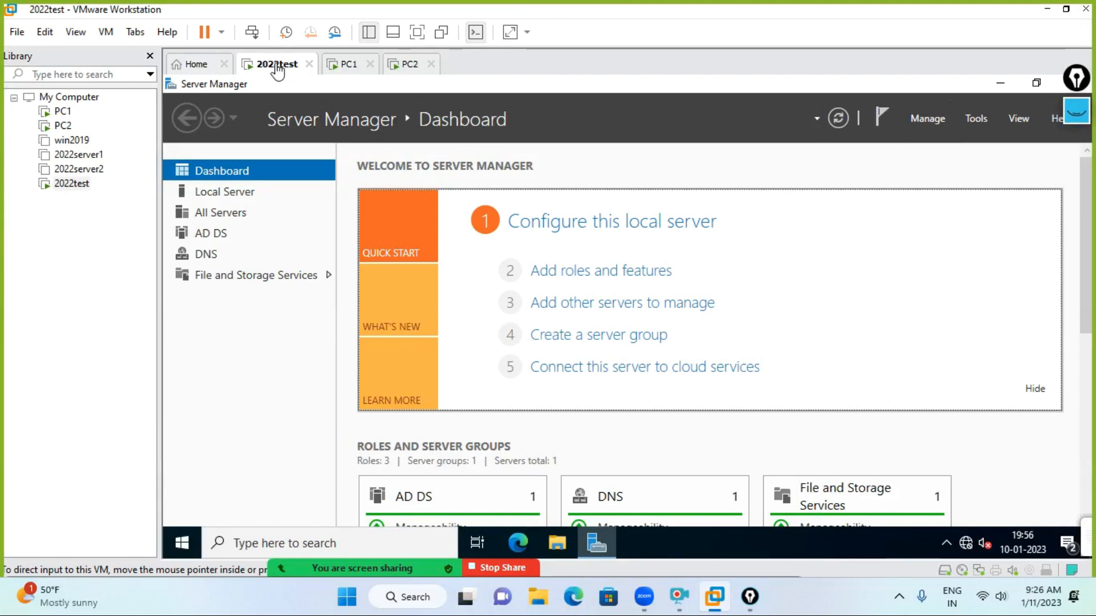
{"action": "left_click", "coordinate": [347, 65]}
{"action": "left_click", "coordinate": [413, 65]}
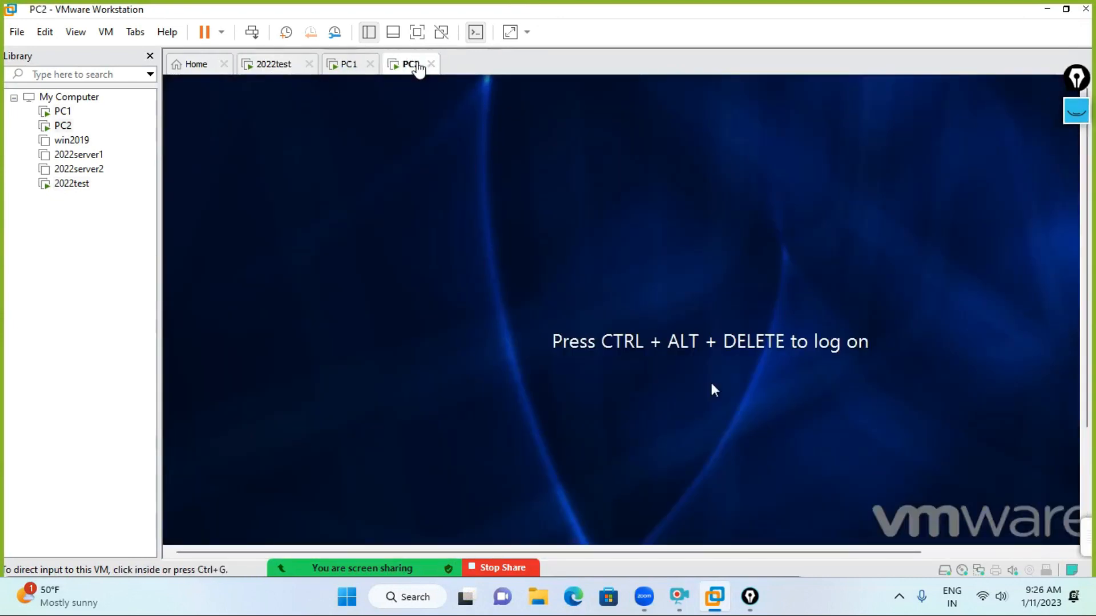
{"action": "left_click", "coordinate": [354, 66]}
{"action": "left_click", "coordinate": [414, 71]}
{"action": "left_click", "coordinate": [350, 67]}
{"action": "left_click", "coordinate": [418, 73]}
{"action": "left_click", "coordinate": [351, 67]}
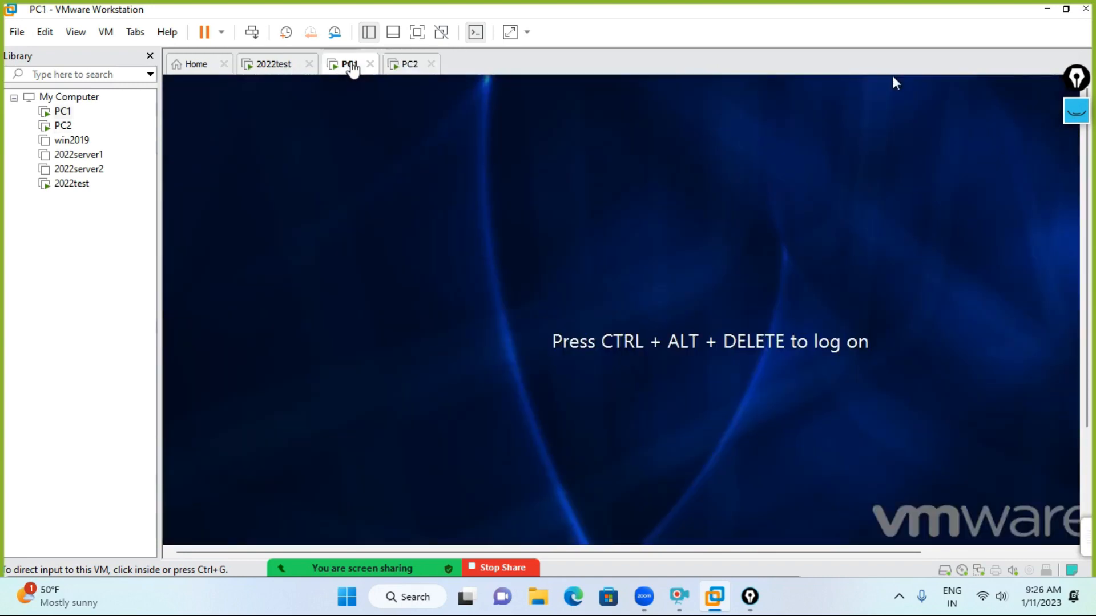
{"action": "left_click", "coordinate": [410, 67]}
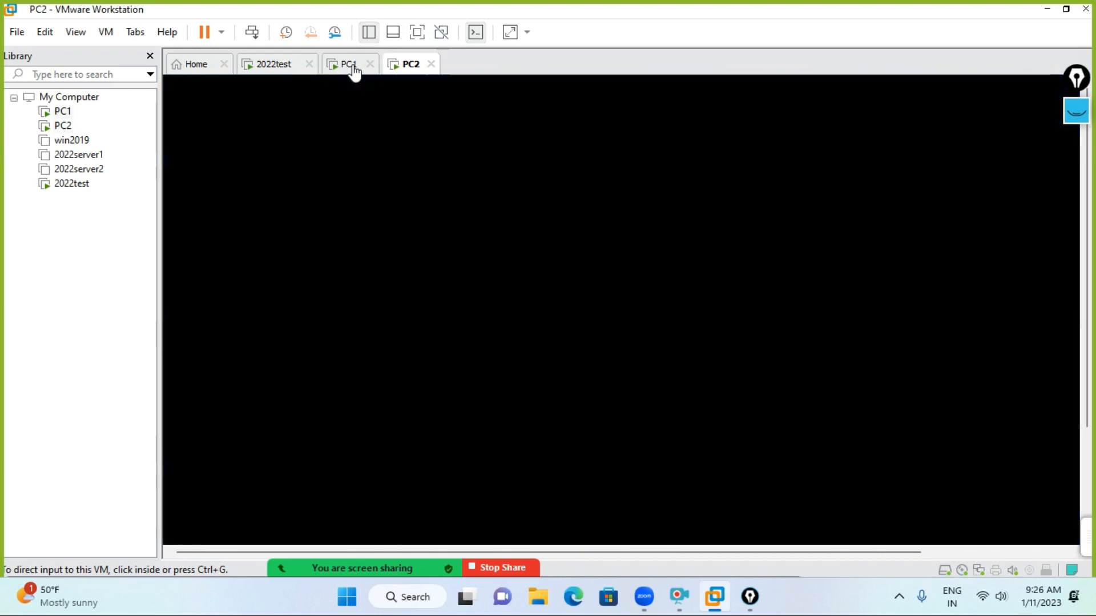
- Show PC1's Windows 7 logon screen and put it in full screen
{"action": "left_click", "coordinate": [349, 64]}
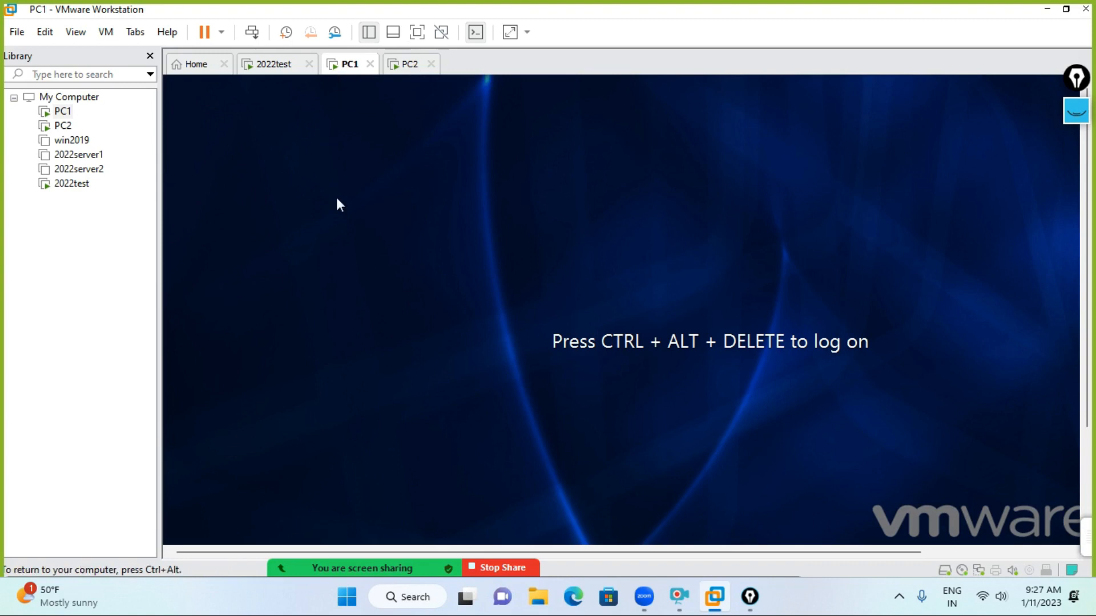
{"action": "left_click", "coordinate": [271, 67]}
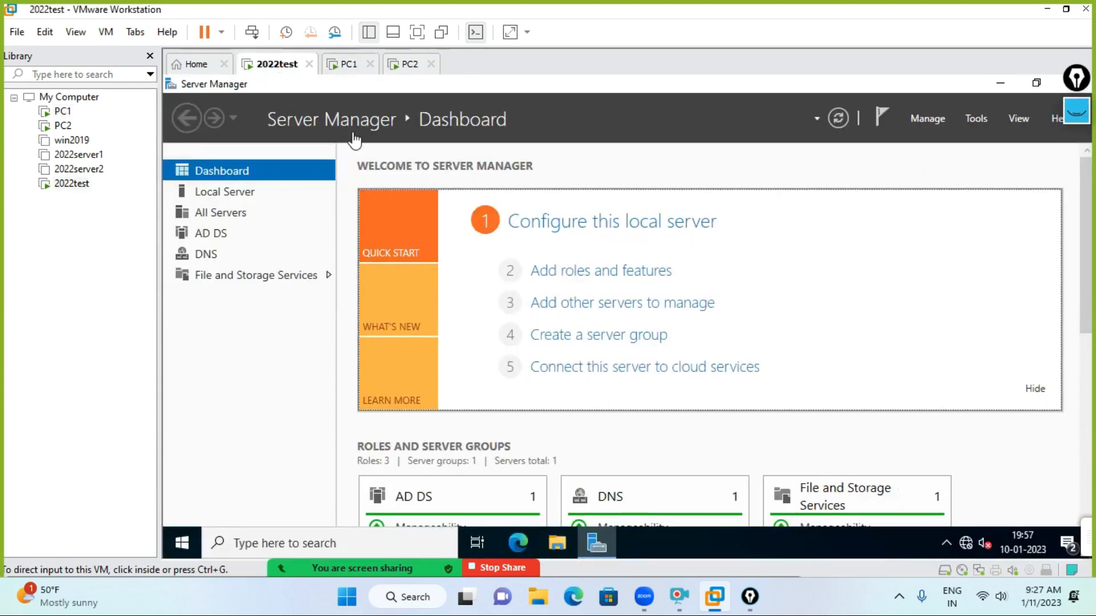
{"action": "left_click", "coordinate": [351, 67]}
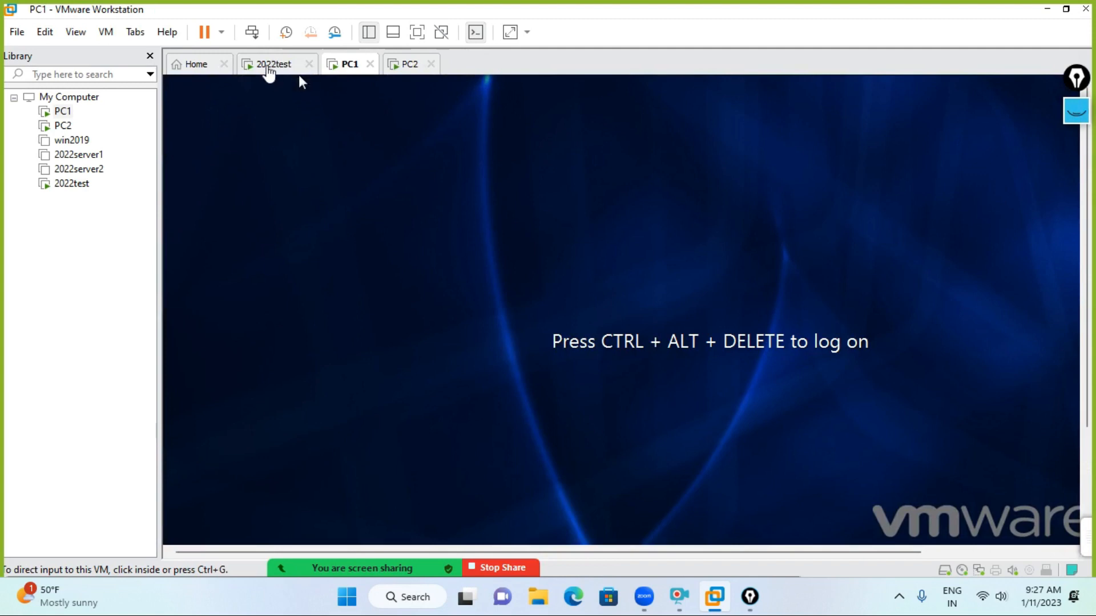
{"action": "left_click", "coordinate": [269, 72]}
{"action": "left_click", "coordinate": [350, 69]}
{"action": "left_click", "coordinate": [417, 32]}
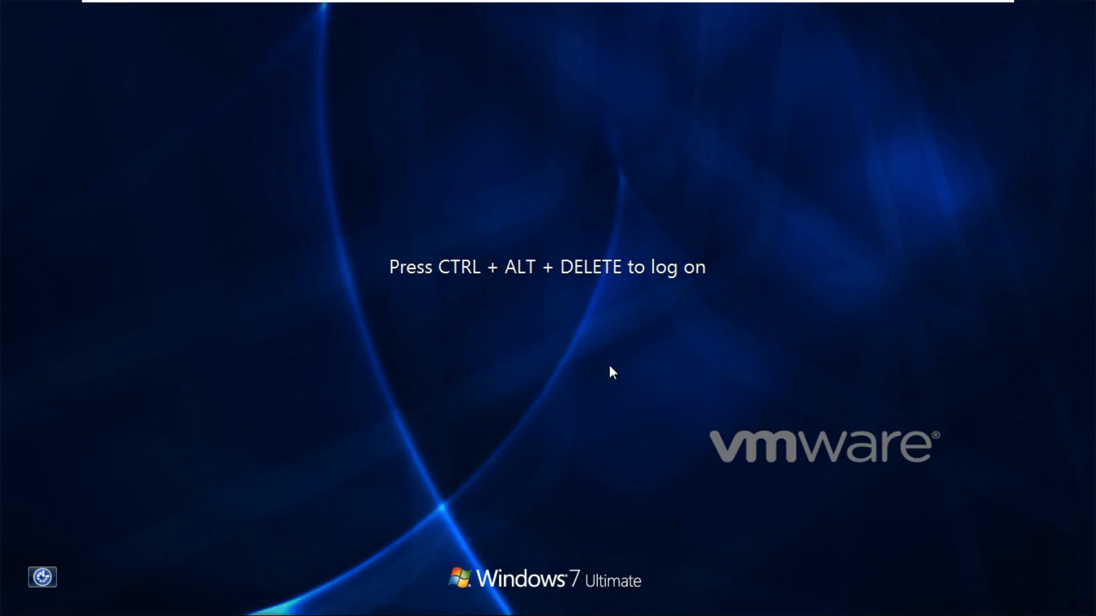
- Log on to PC1 as Other User with the local .\admin account and its password
{"action": "key", "text": "ctrl+alt+Delete"}
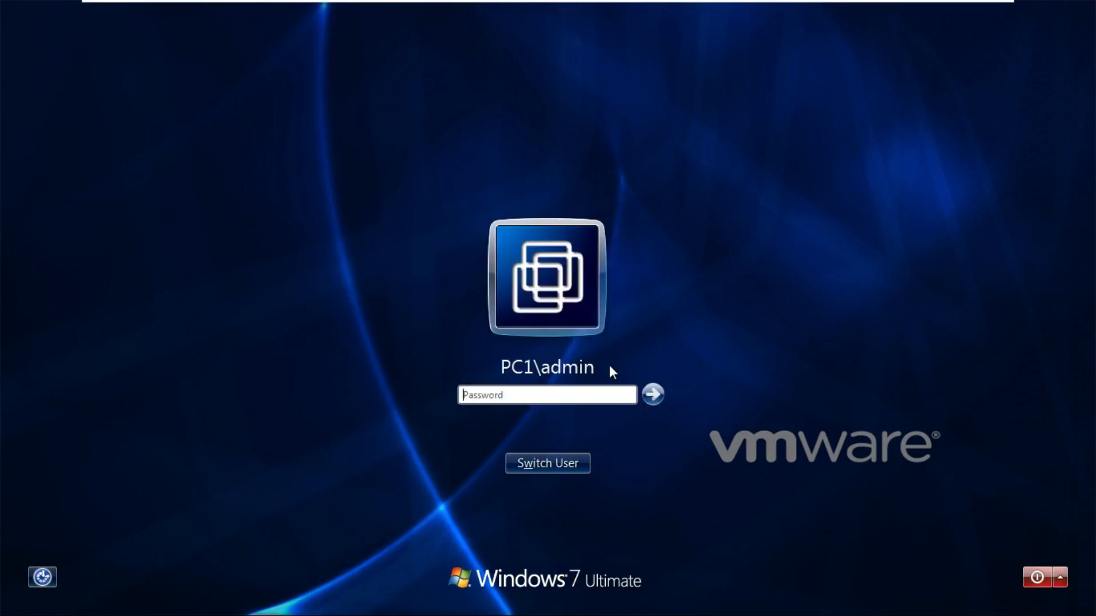
{"action": "left_click", "coordinate": [586, 463]}
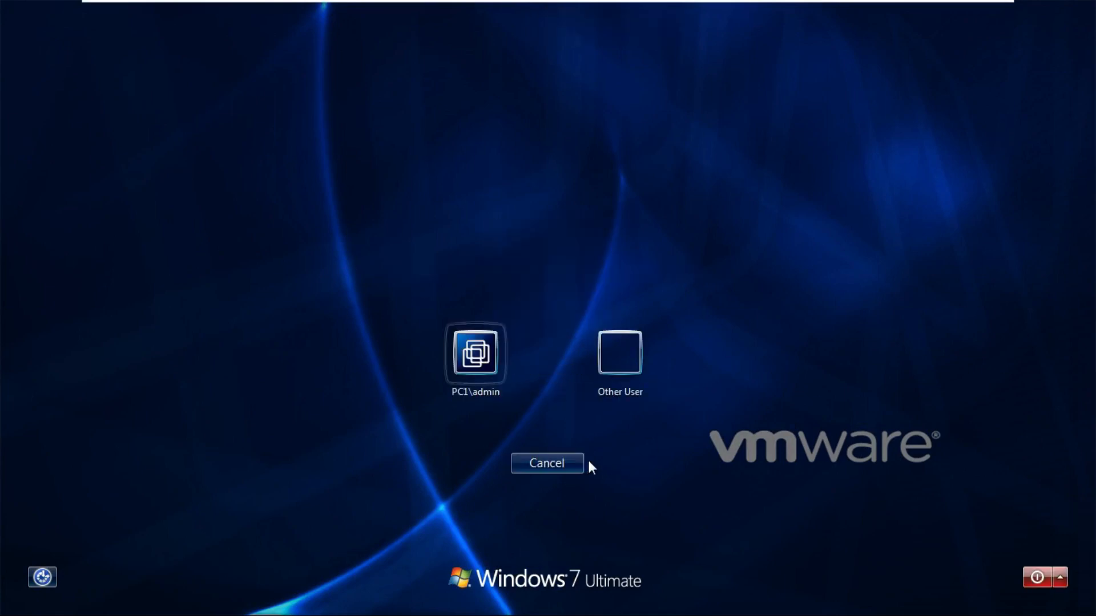
{"action": "left_click", "coordinate": [628, 357]}
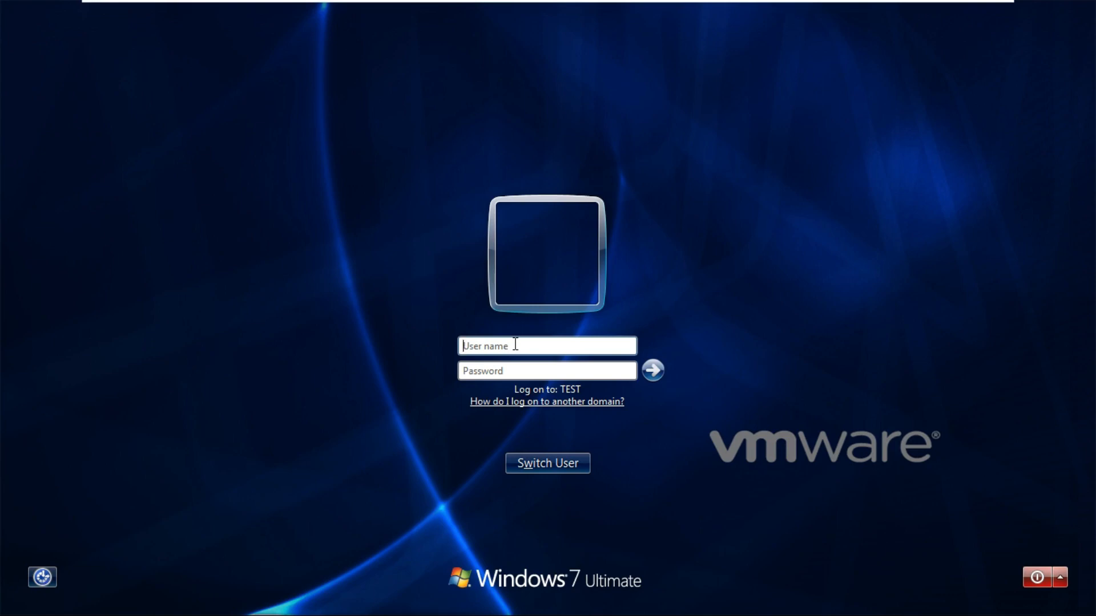
{"action": "type", "text": ".\\"}
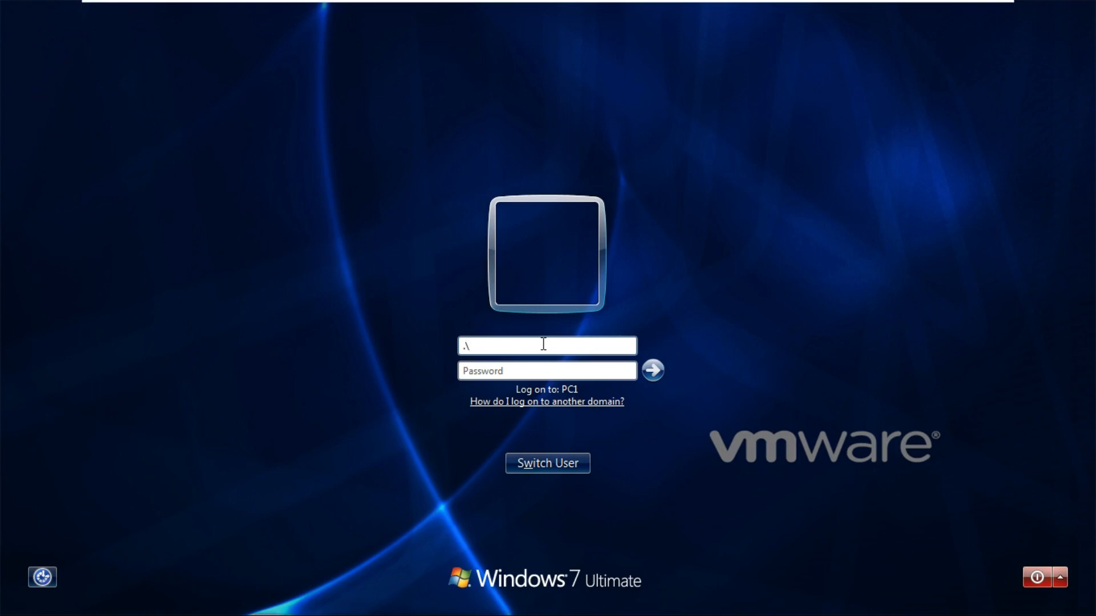
{"action": "type", "text": "admin"}
{"action": "key", "text": "Tab"}
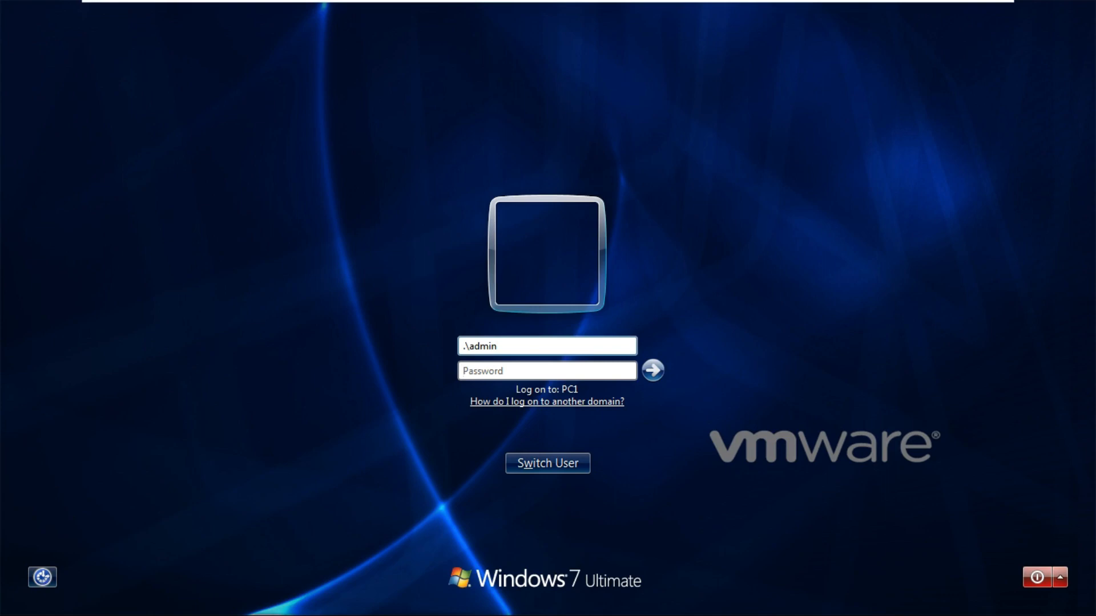
{"action": "type", "text": "123"}
{"action": "key", "text": "Return"}
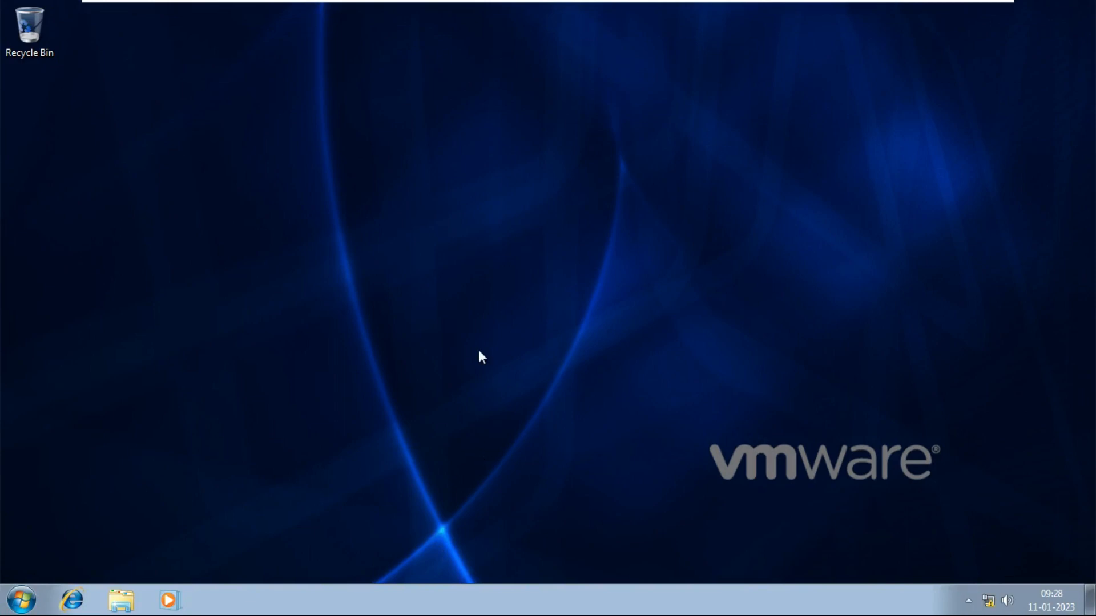
- On 2022test, check PC2 in Active Directory Users and Computers, close it, and exit full screen
{"action": "mouse_move", "coordinate": [709, 6]}
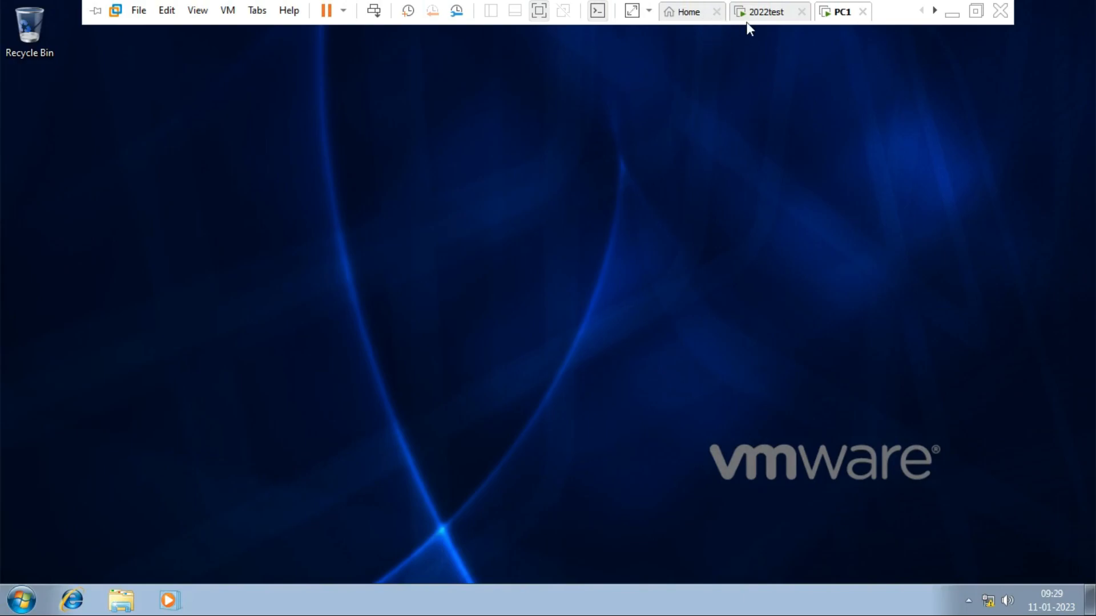
{"action": "left_click", "coordinate": [766, 13]}
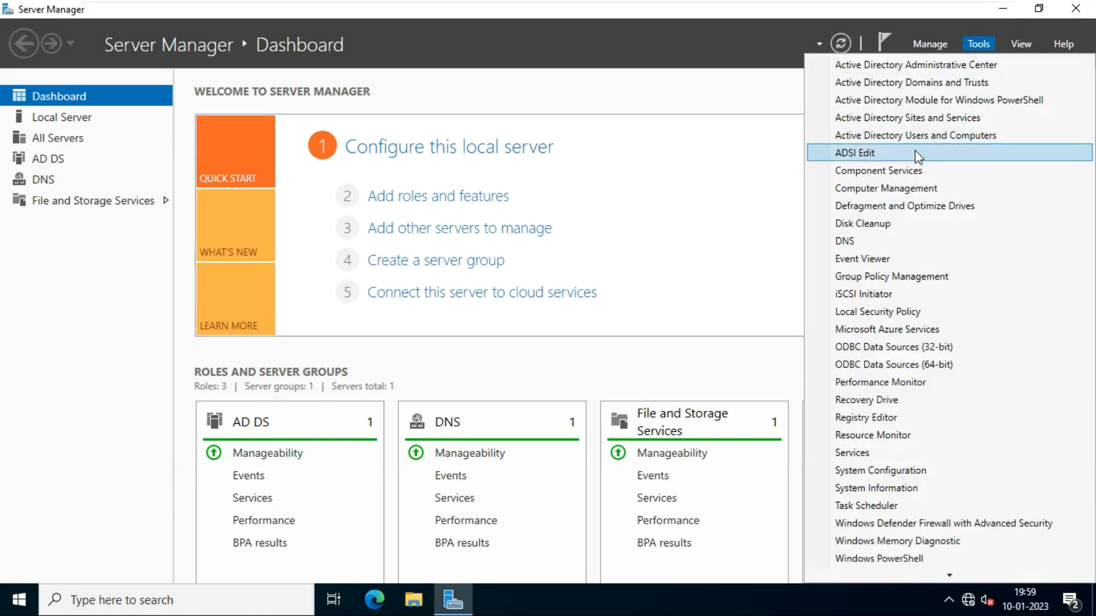
{"action": "left_click", "coordinate": [915, 135]}
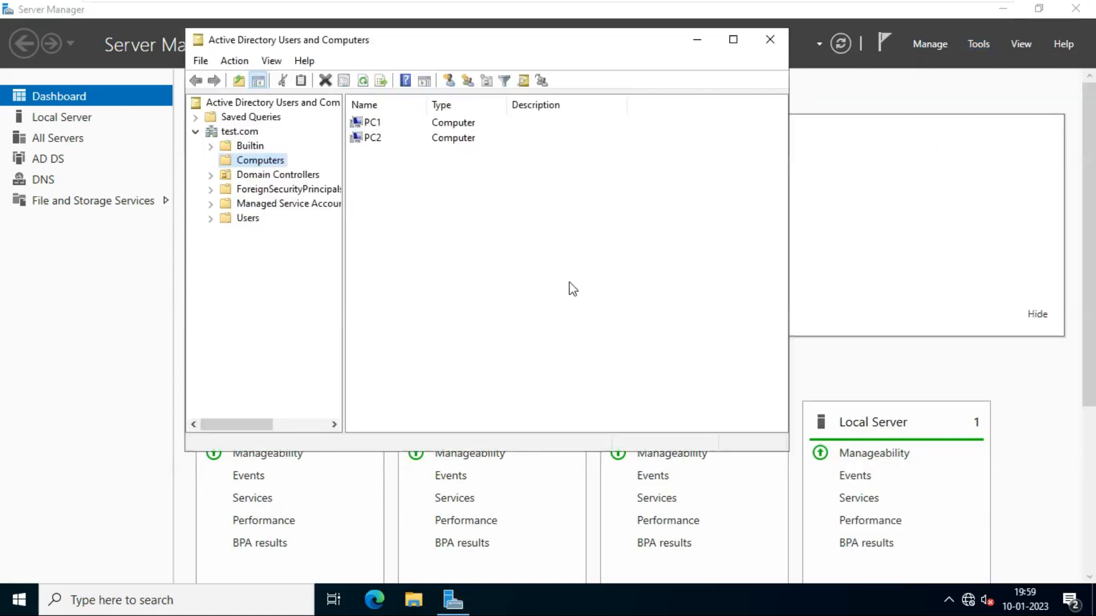
{"action": "left_click", "coordinate": [374, 139]}
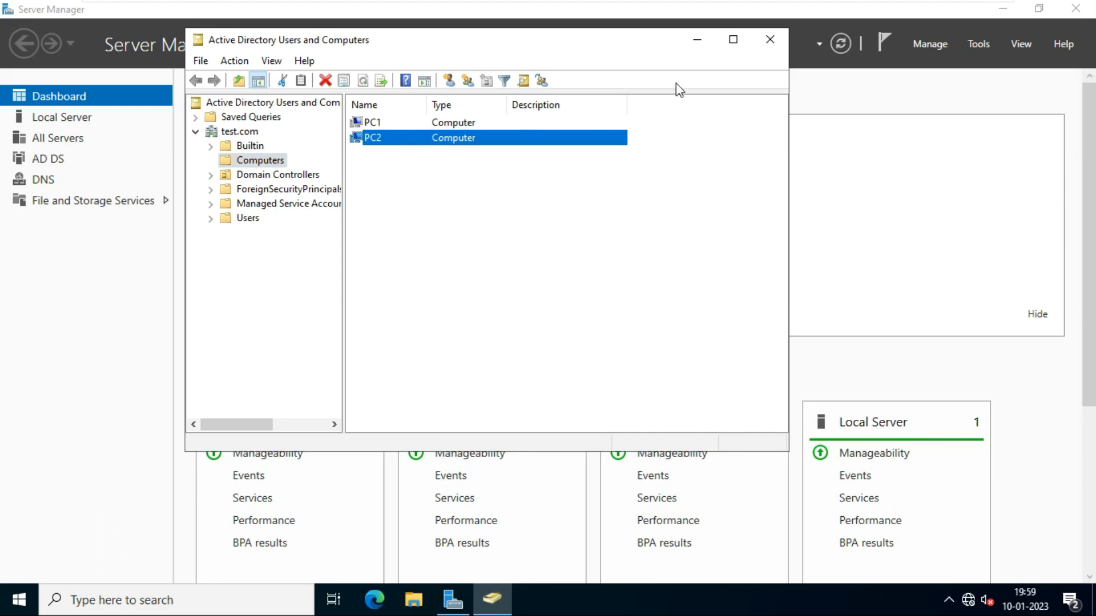
{"action": "left_click", "coordinate": [764, 40]}
{"action": "mouse_move", "coordinate": [740, 7]}
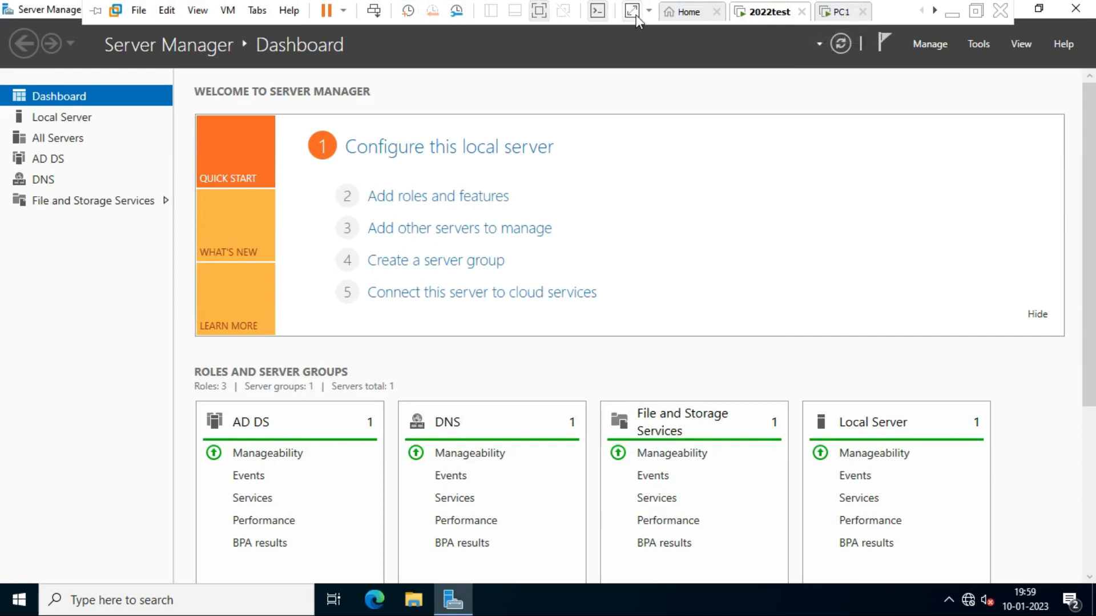
{"action": "left_click", "coordinate": [540, 11]}
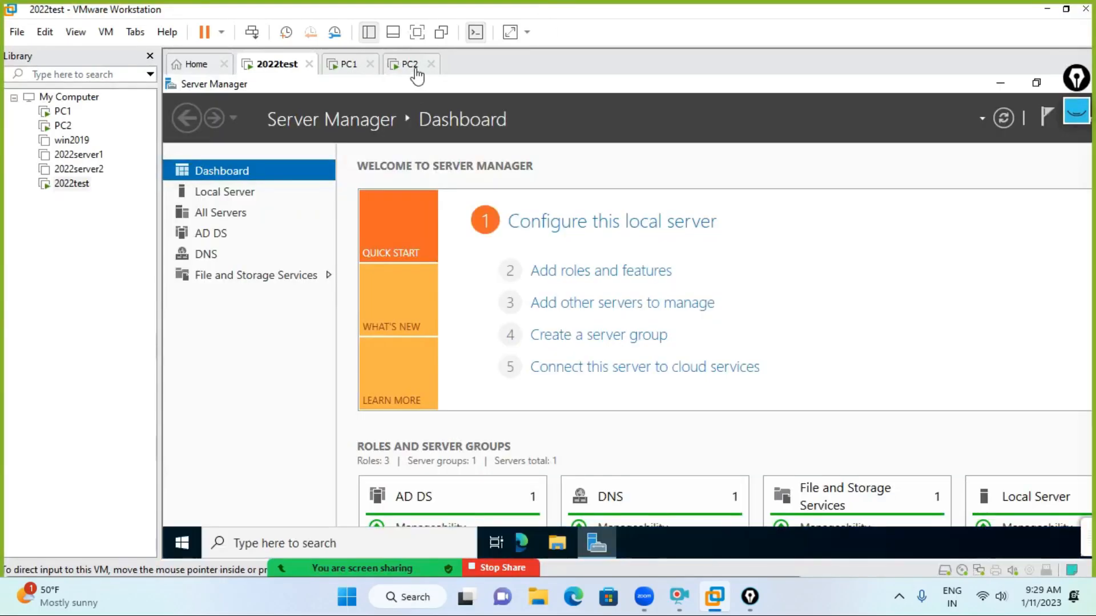
- Bring up PC1 in full screen and open its file browser
{"action": "left_click", "coordinate": [412, 65]}
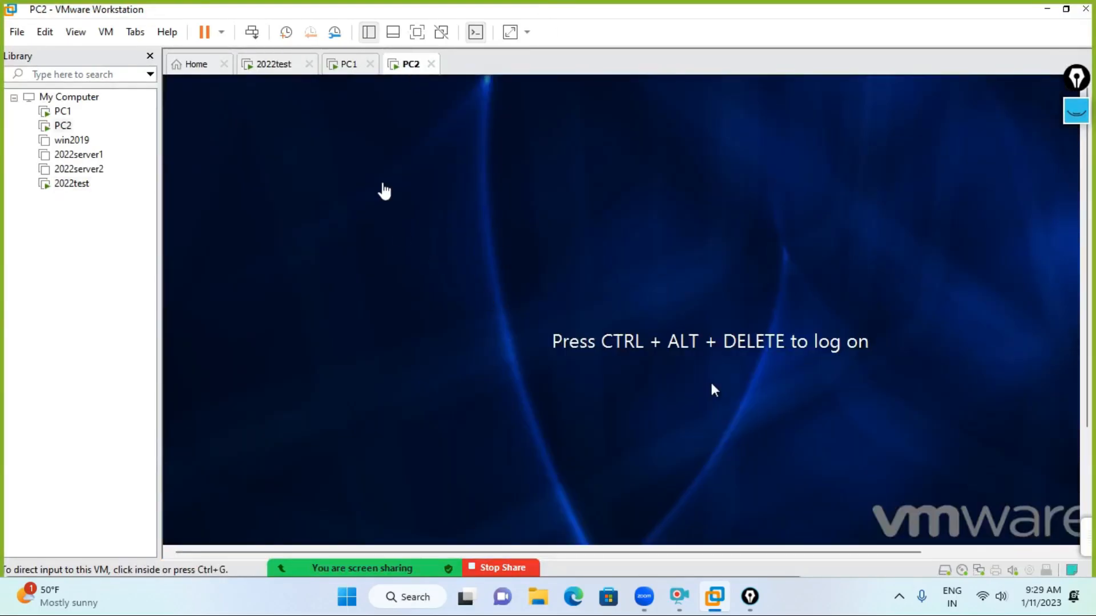
{"action": "left_click", "coordinate": [349, 66]}
{"action": "left_click", "coordinate": [460, 255]}
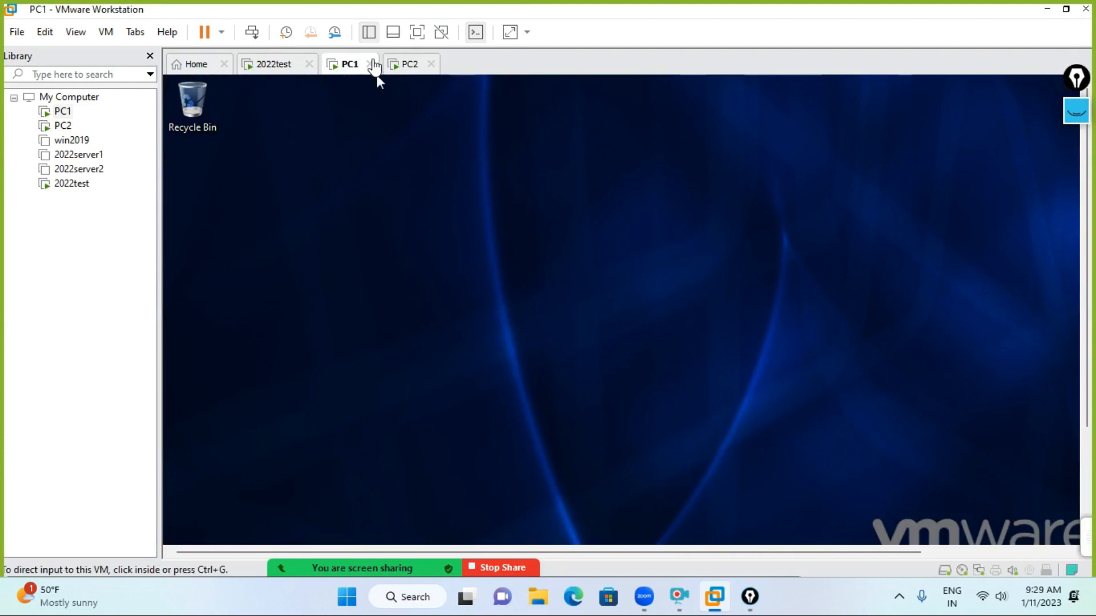
{"action": "left_click", "coordinate": [424, 34]}
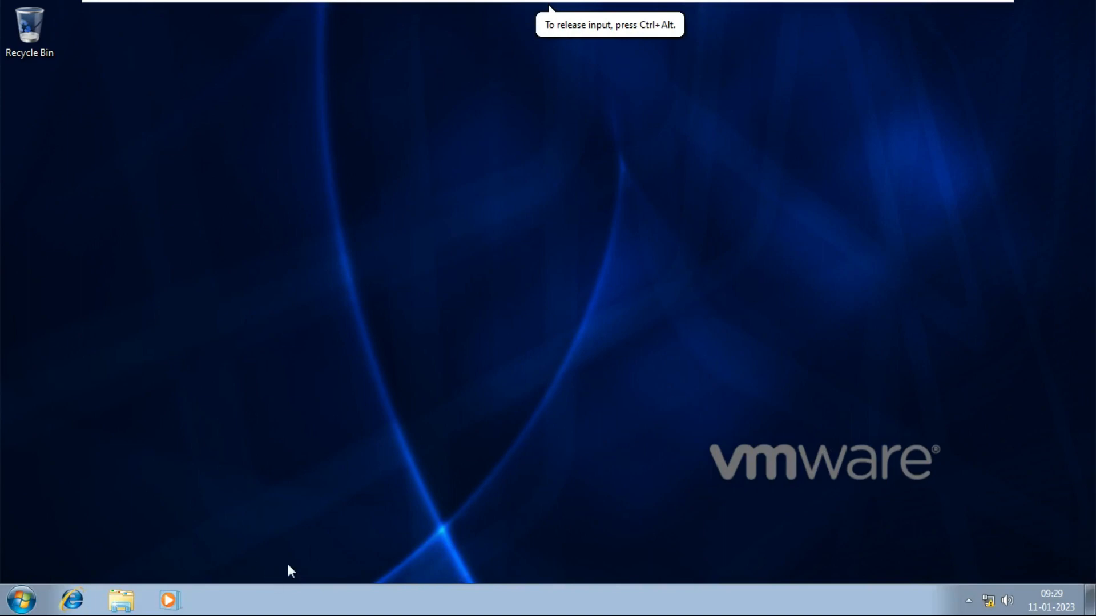
{"action": "left_click", "coordinate": [126, 600]}
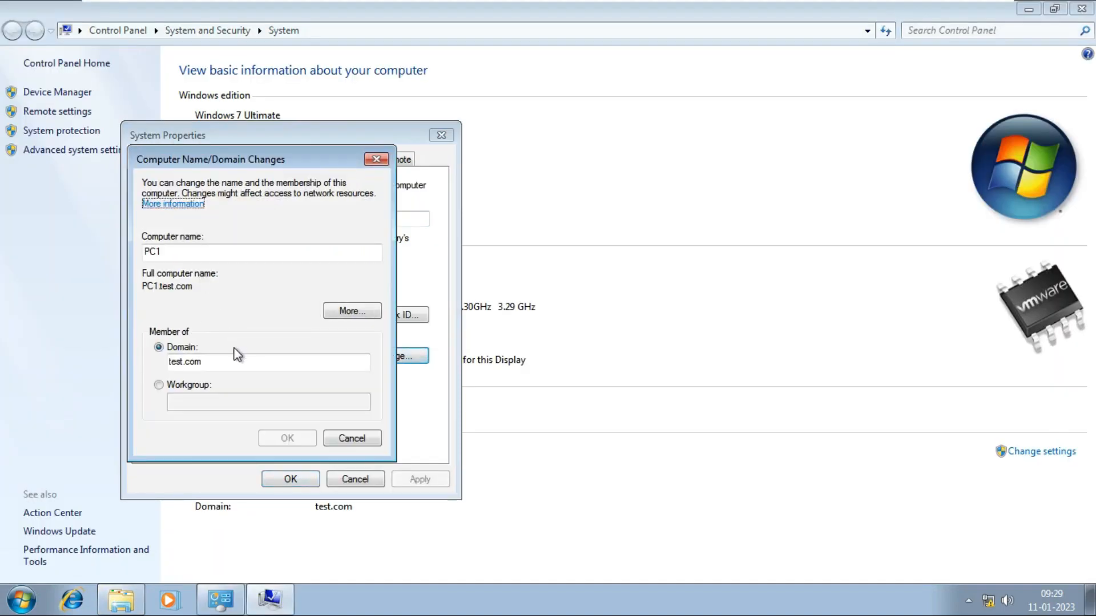
- Move PC1 to WORKGROUP using domain administrator credentials, then restart it now
{"action": "left_click", "coordinate": [176, 389]}
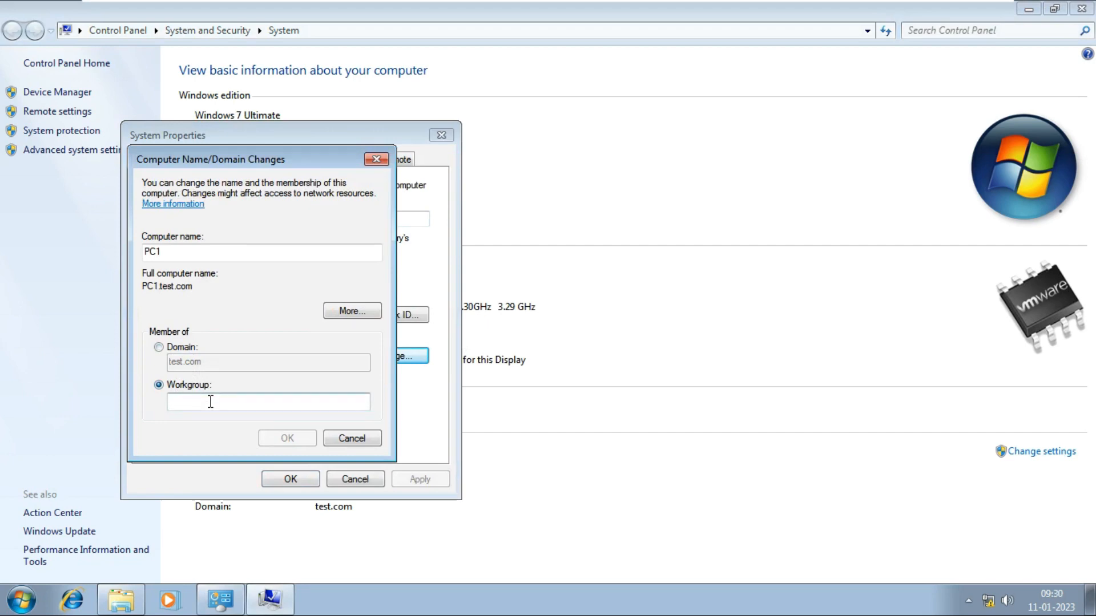
{"action": "type", "text": "WORKGROUP"}
{"action": "key", "text": "Return"}
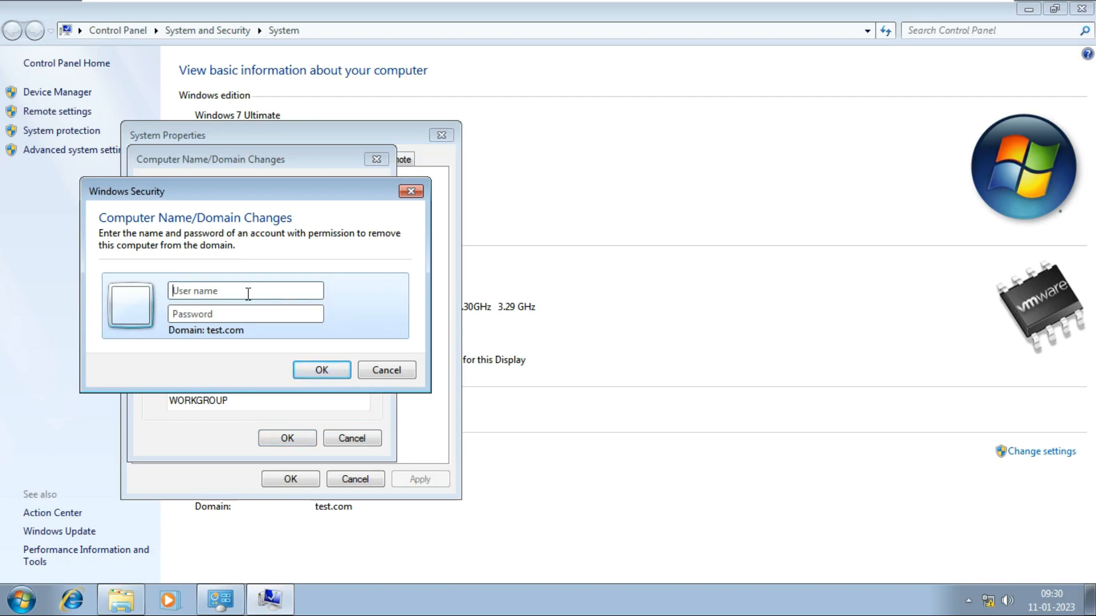
{"action": "type", "text": "administra"}
{"action": "key", "text": "Return"}
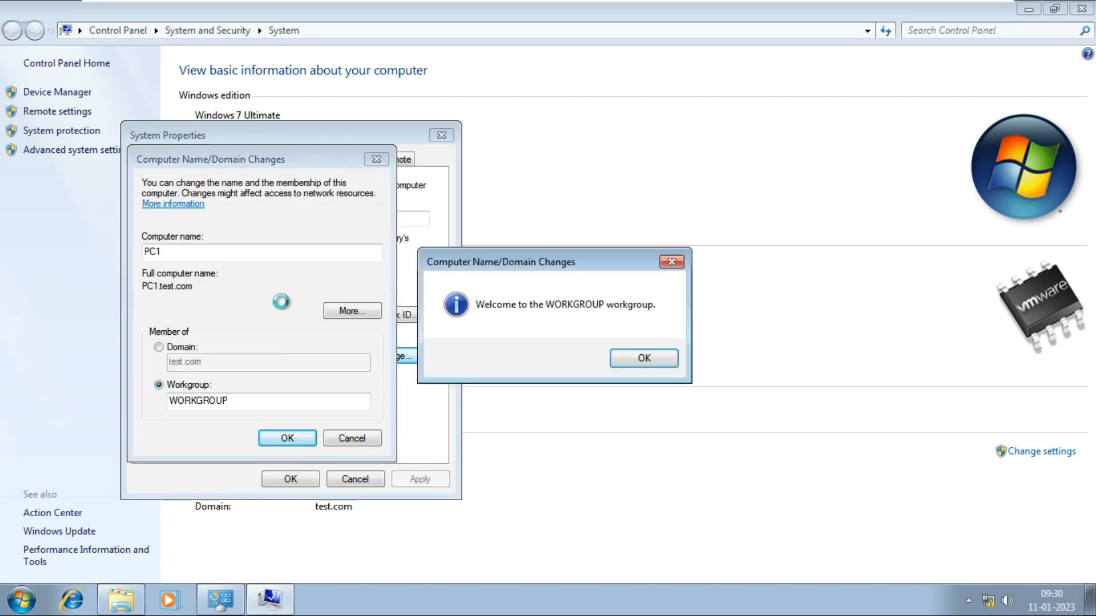
{"action": "left_click", "coordinate": [627, 358]}
{"action": "left_click", "coordinate": [656, 323]}
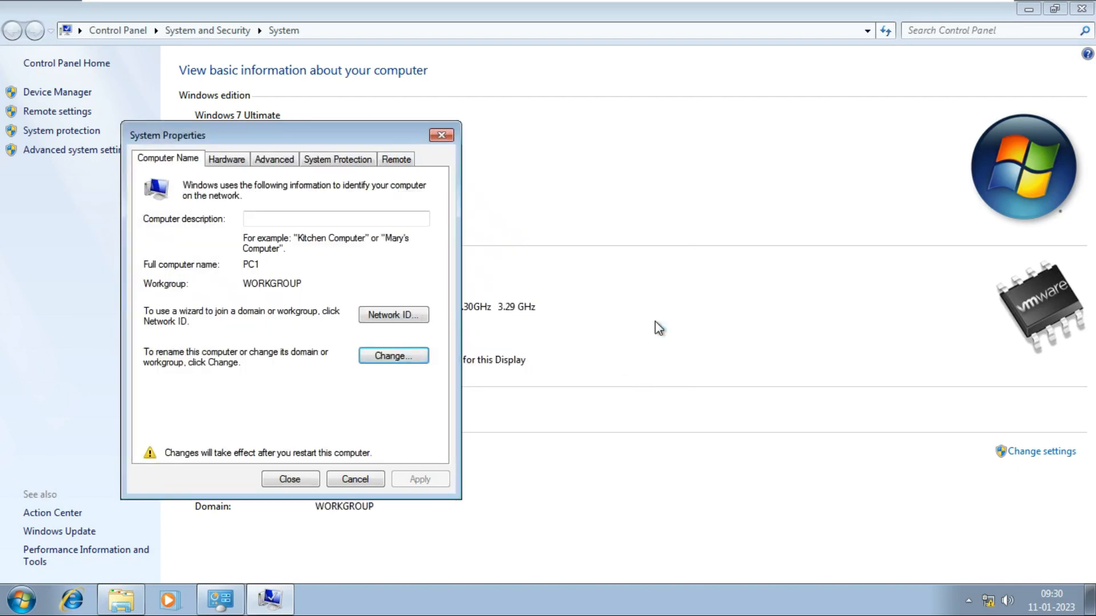
{"action": "left_click", "coordinate": [290, 479]}
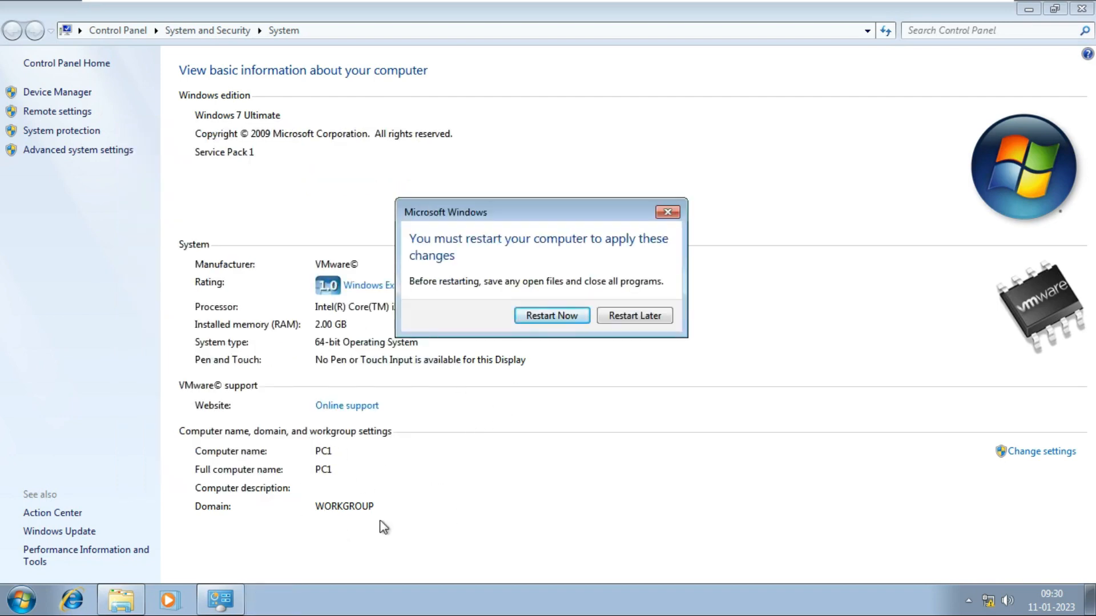
{"action": "left_click", "coordinate": [556, 317]}
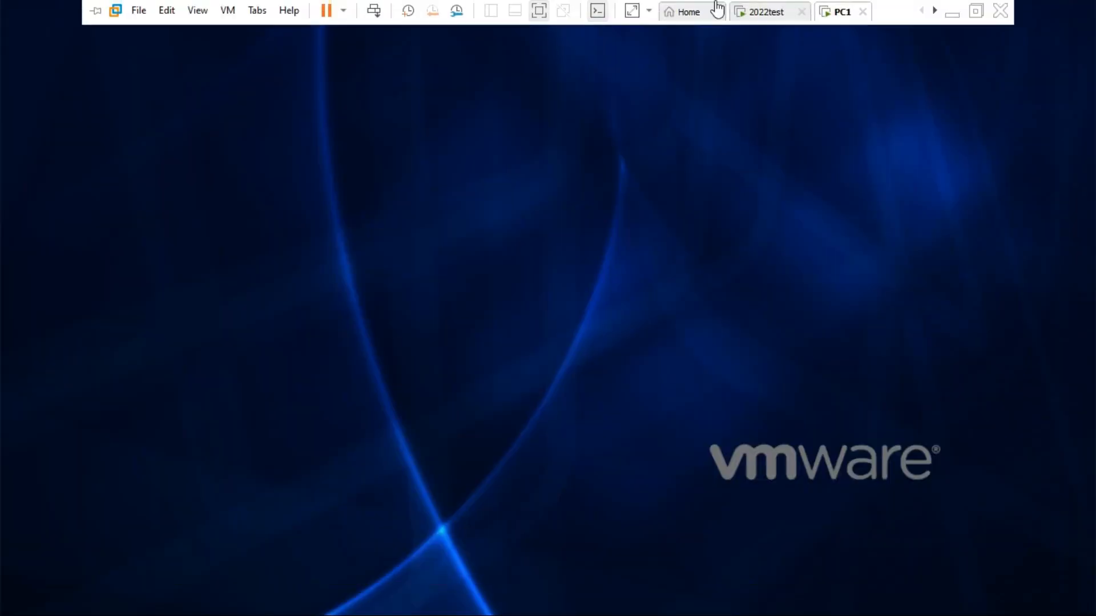
- On 2022test, launch Active Directory Users and Computers and refresh the Computers list
{"action": "left_click", "coordinate": [759, 16]}
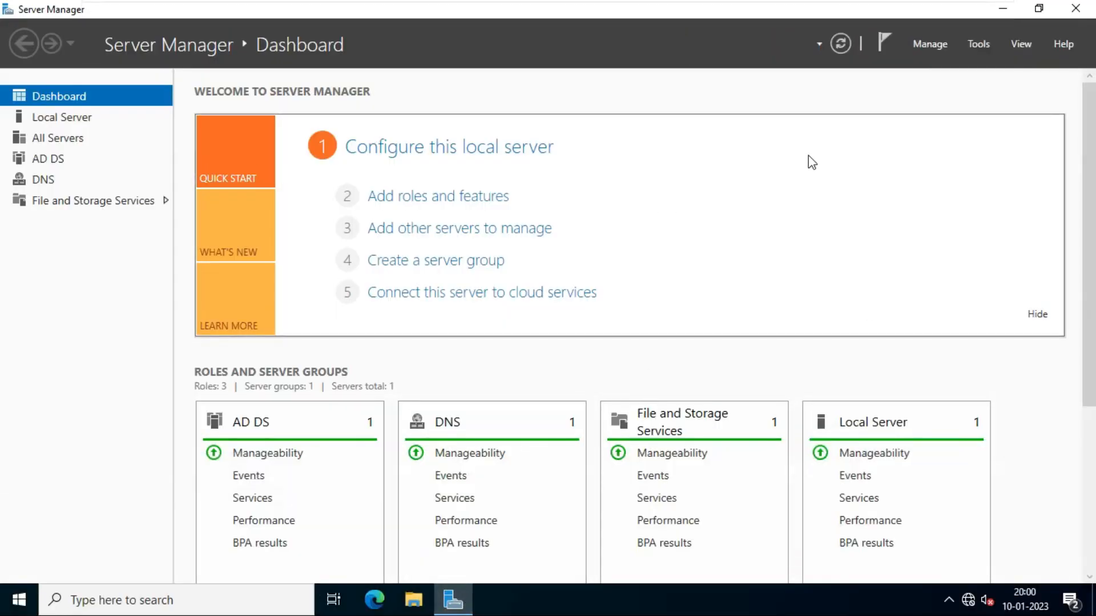
{"action": "left_click", "coordinate": [977, 43]}
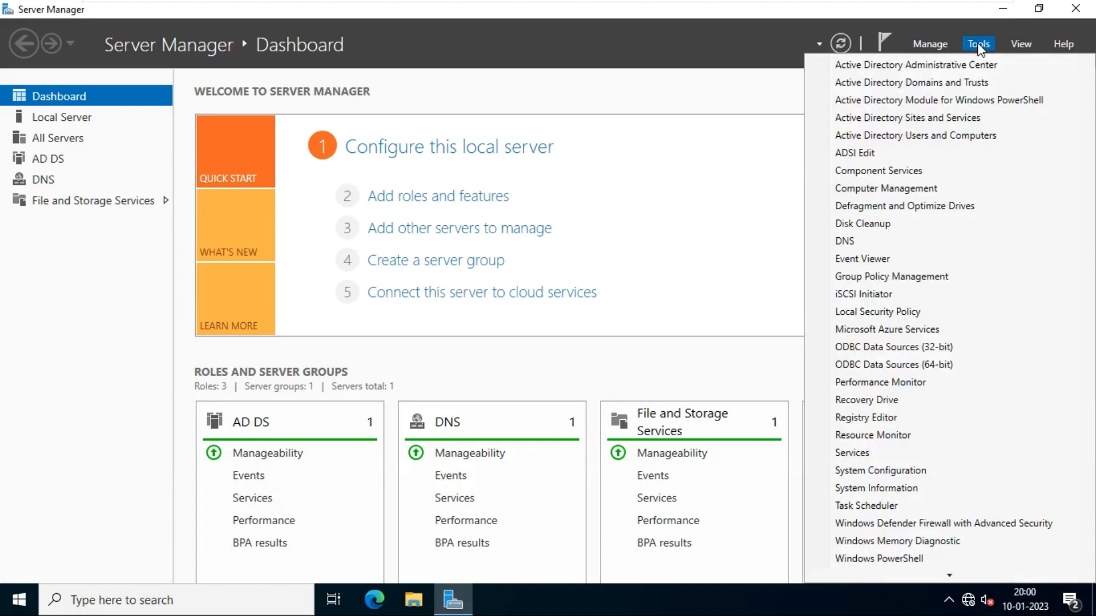
{"action": "left_click", "coordinate": [910, 132]}
{"action": "right_click", "coordinate": [439, 223]}
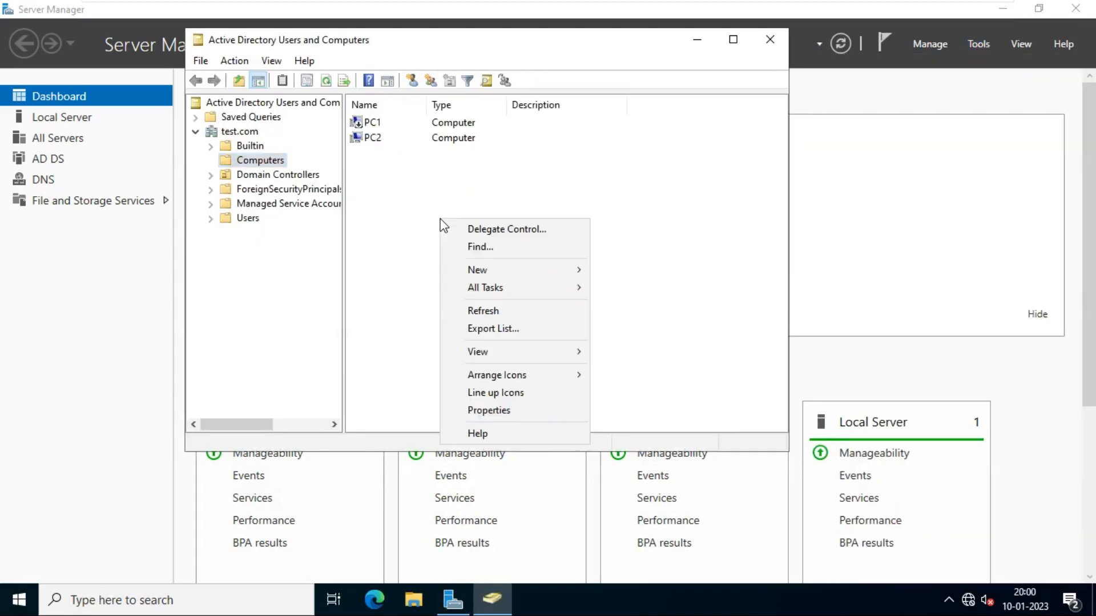
{"action": "left_click", "coordinate": [495, 310]}
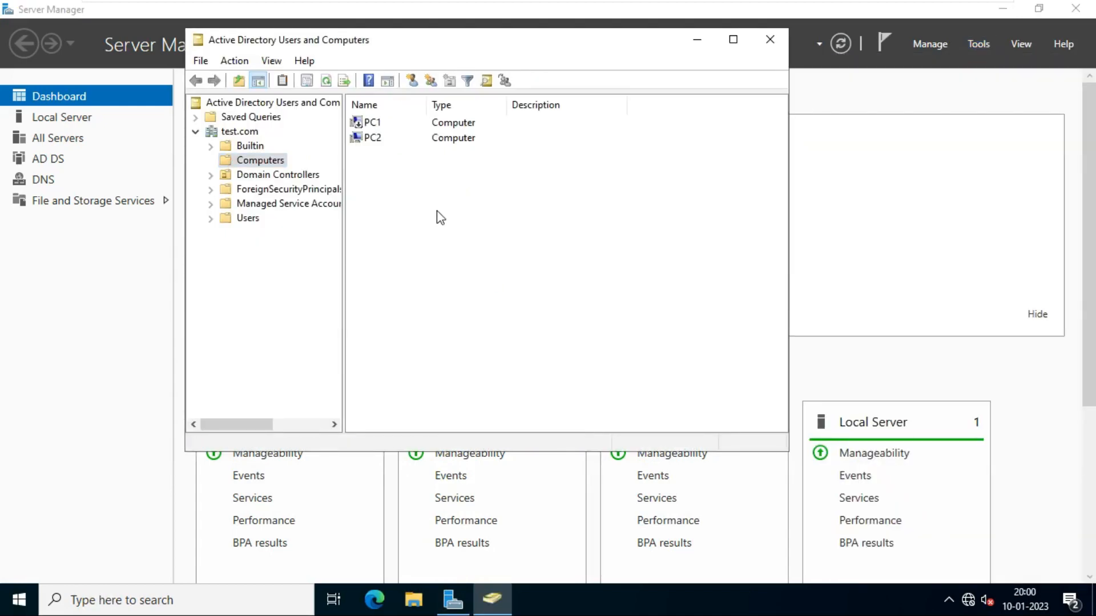
{"action": "right_click", "coordinate": [434, 205]}
{"action": "left_click", "coordinate": [494, 297]}
- Delete the PC1 computer object, confirm it, and close the console
{"action": "left_click", "coordinate": [380, 124]}
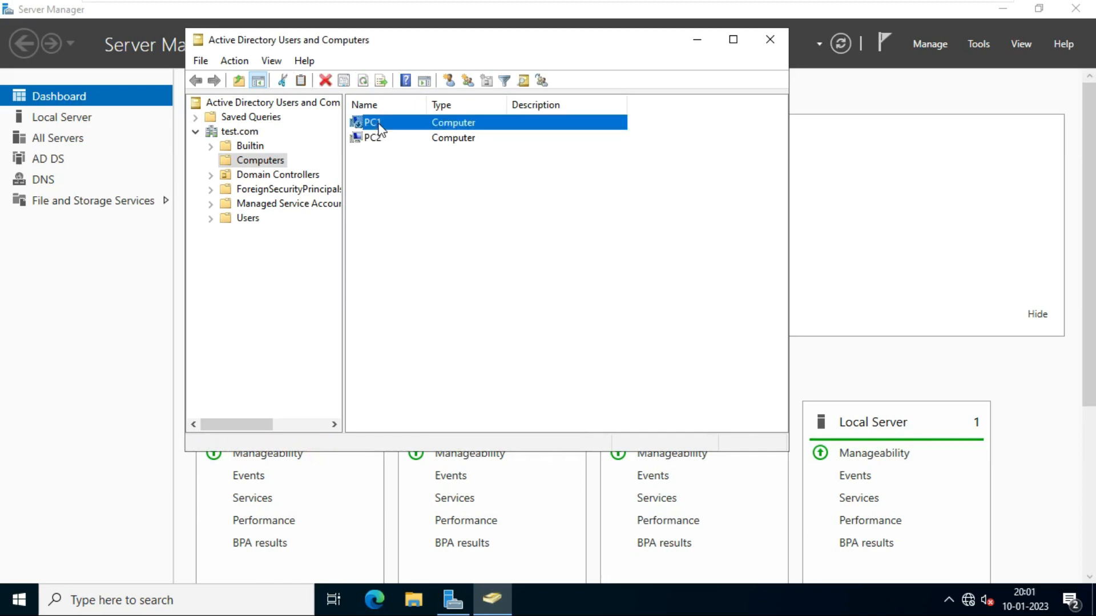
{"action": "right_click", "coordinate": [380, 127]}
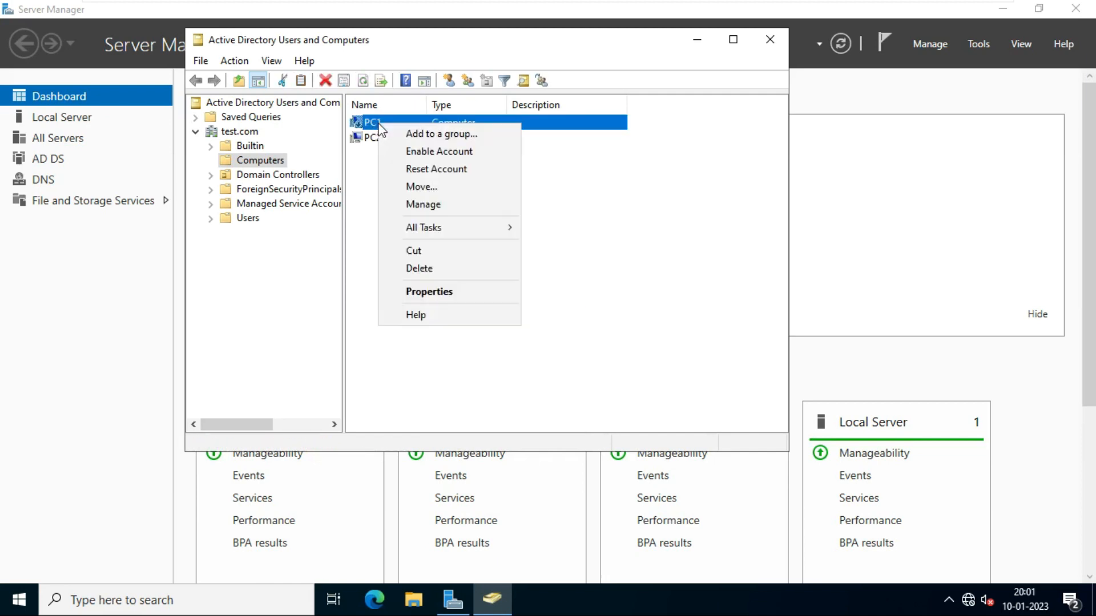
{"action": "left_click", "coordinate": [436, 267]}
{"action": "left_click", "coordinate": [606, 357]}
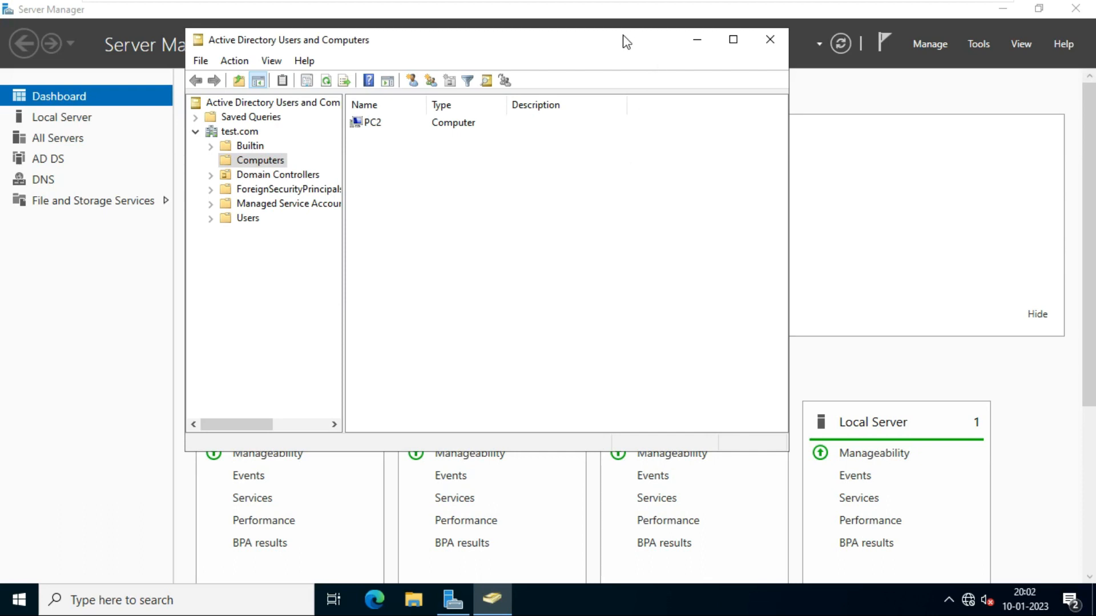
{"action": "left_click_drag", "start_coordinate": [568, 46], "coordinate": [578, 84]}
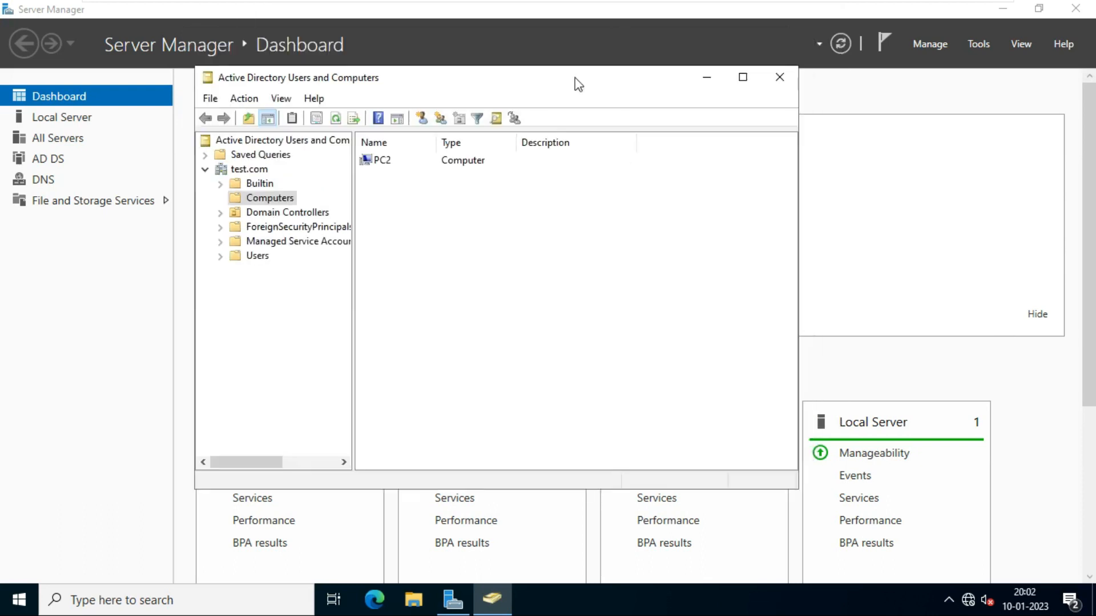
{"action": "left_click", "coordinate": [778, 79]}
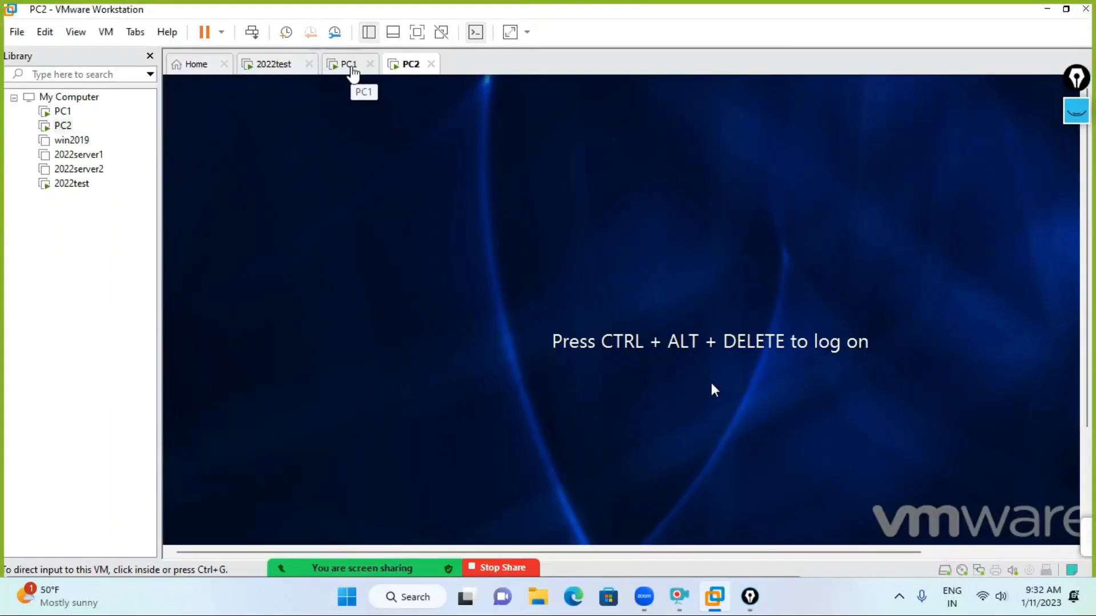
- View PC1's local logon screen, return to 2022test, and bring up the whiteboard overlay
{"action": "left_click", "coordinate": [350, 65]}
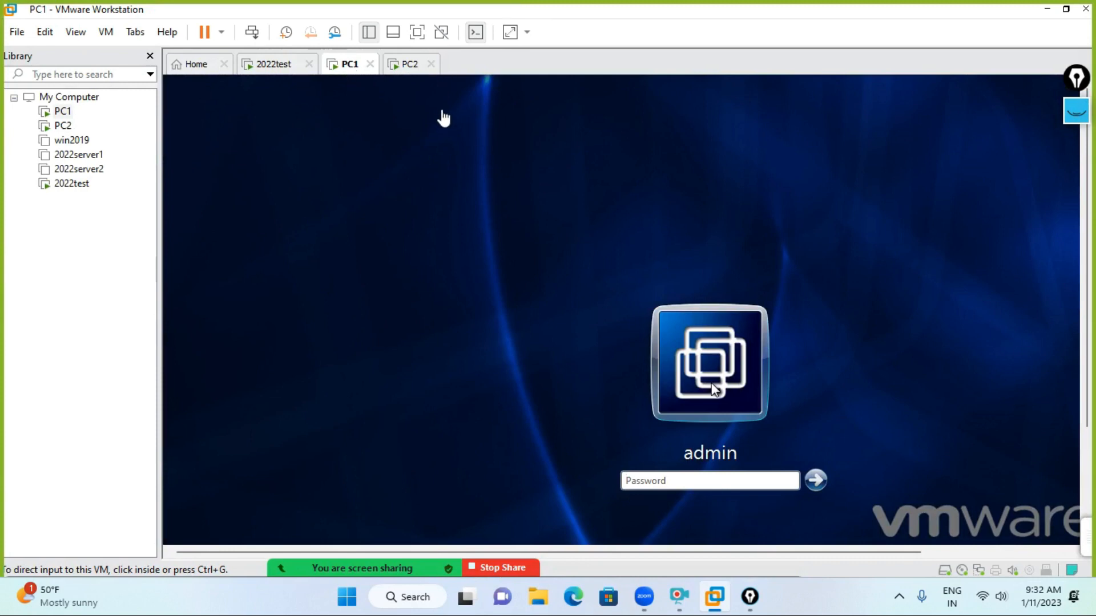
{"action": "left_click", "coordinate": [507, 196]}
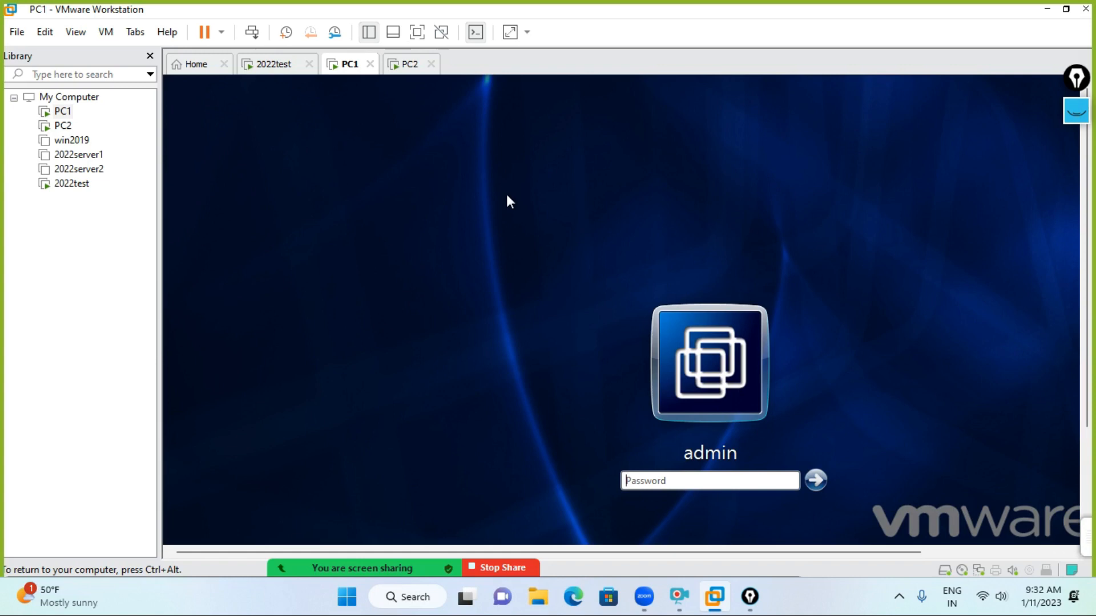
{"action": "key", "text": "ctrl+alt"}
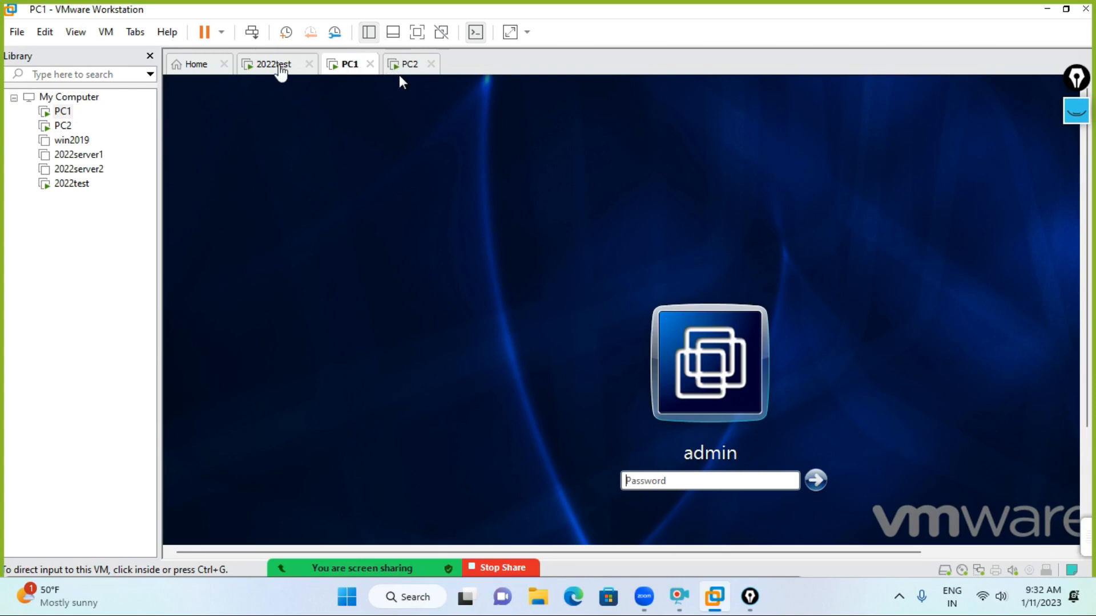
{"action": "left_click", "coordinate": [279, 65]}
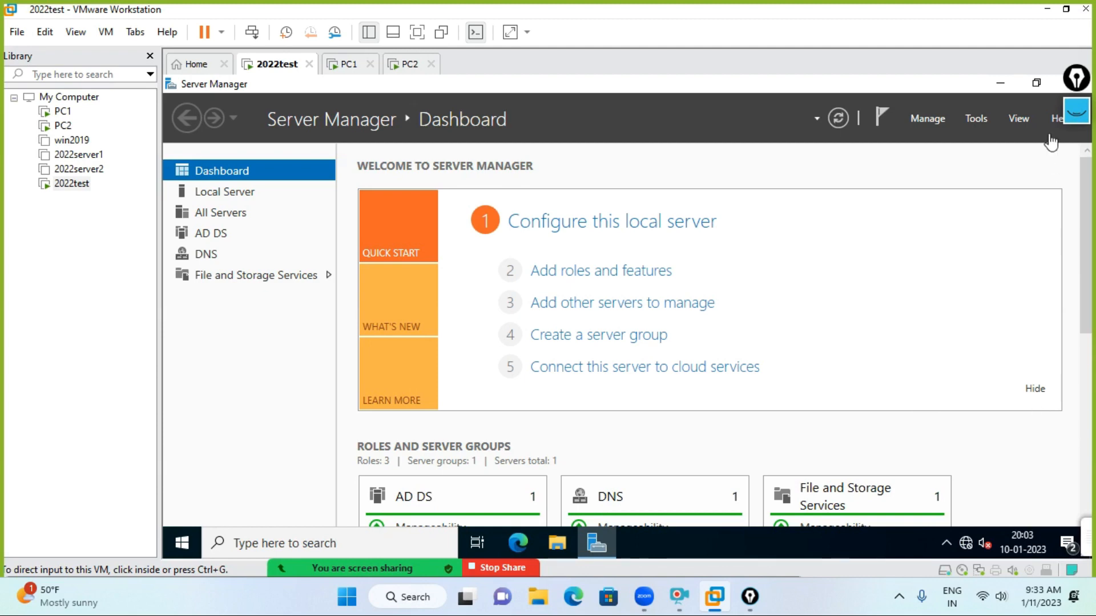
{"action": "left_click", "coordinate": [1076, 120]}
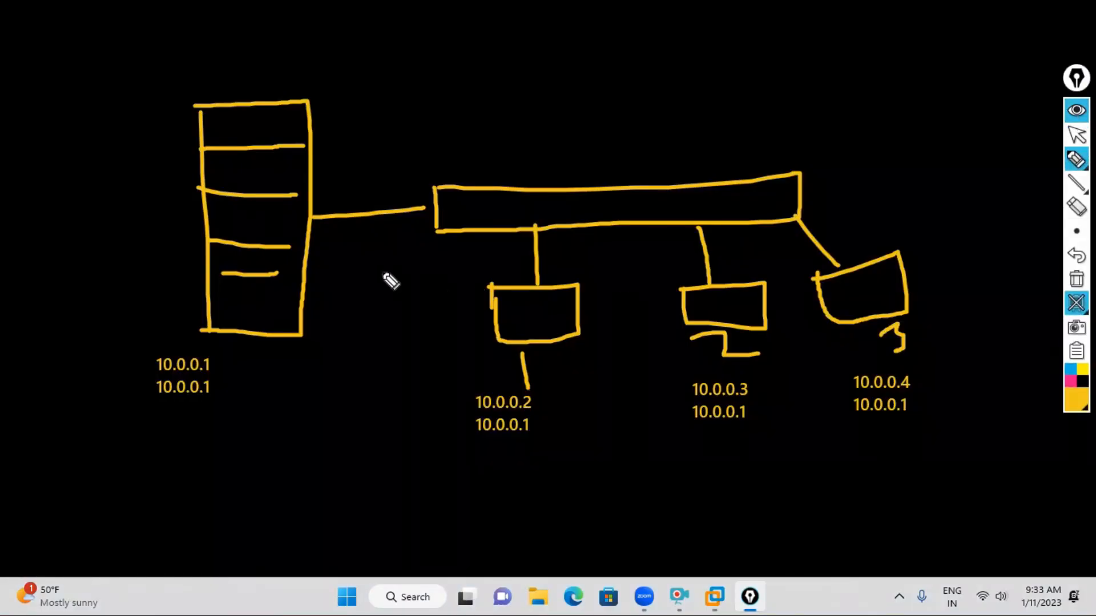
- Draw a freehand pen box to the left of the server on the network sketch
{"action": "left_click", "coordinate": [1076, 159]}
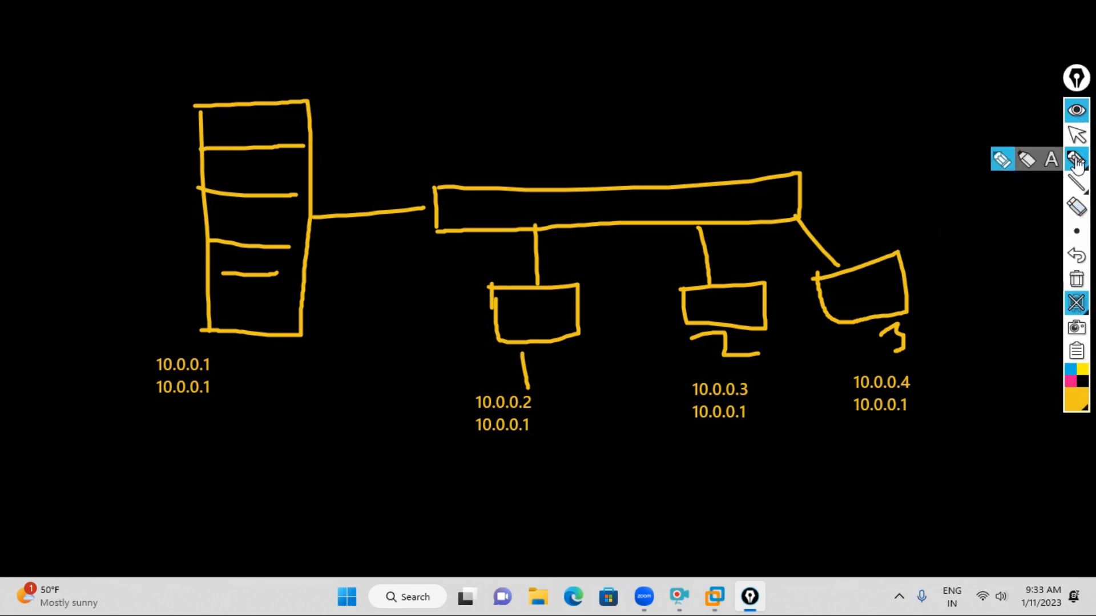
{"action": "left_click", "coordinate": [1002, 162]}
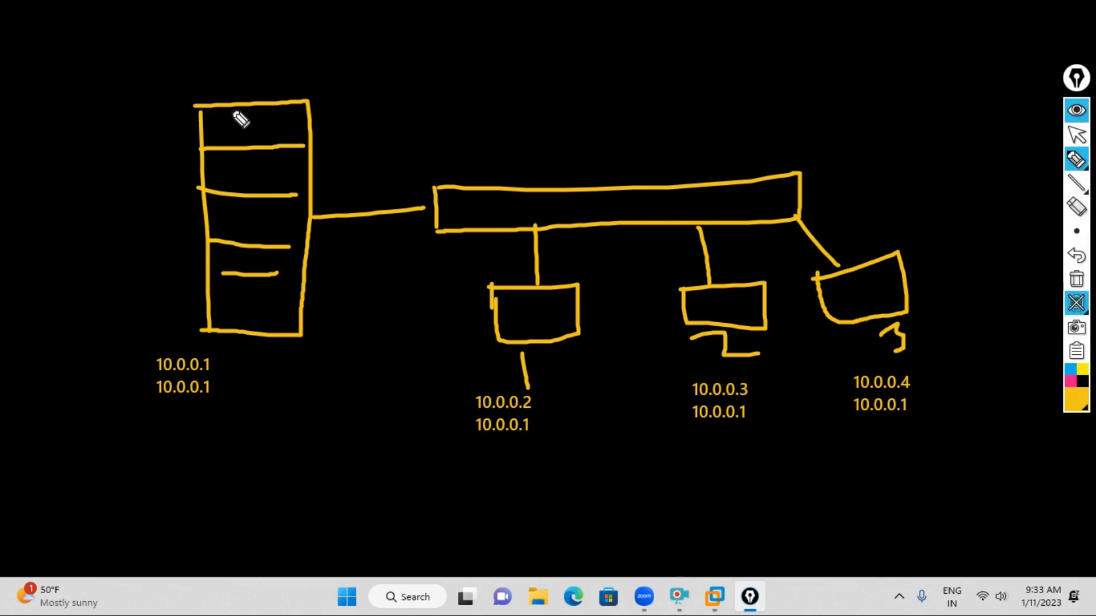
{"action": "left_click_drag", "start_coordinate": [55, 108], "coordinate": [70, 240]}
{"action": "mouse_move", "coordinate": [50, 100]}
{"action": "left_mouse_down"}
{"action": "mouse_move", "coordinate": [161, 108]}
{"action": "mouse_move", "coordinate": [183, 256]}
{"action": "mouse_move", "coordinate": [81, 263]}
{"action": "mouse_move", "coordinate": [62, 225]}
{"action": "left_mouse_up"}
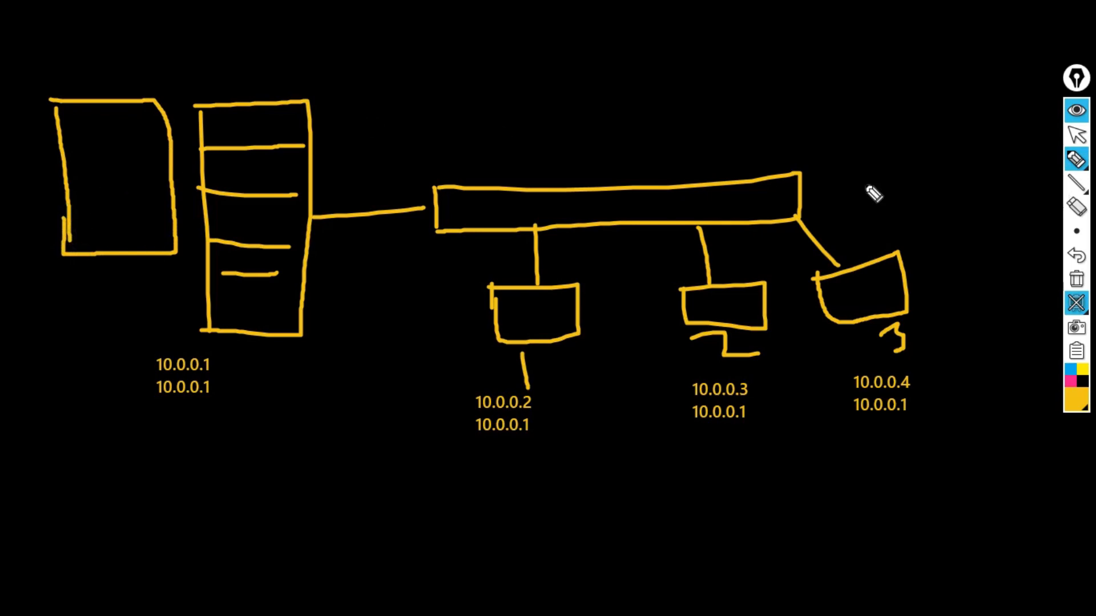
- Place a new text label above the diagram near the top of the whiteboard
{"action": "left_click", "coordinate": [1077, 159]}
{"action": "left_click", "coordinate": [1050, 157]}
{"action": "left_click", "coordinate": [623, 126]}
{"action": "left_click", "coordinate": [395, 36]}
- Write 'ad objects', 'users', 'groups' and 'organizational unit' as separate lines in the label
{"action": "type", "text": "ad o"}
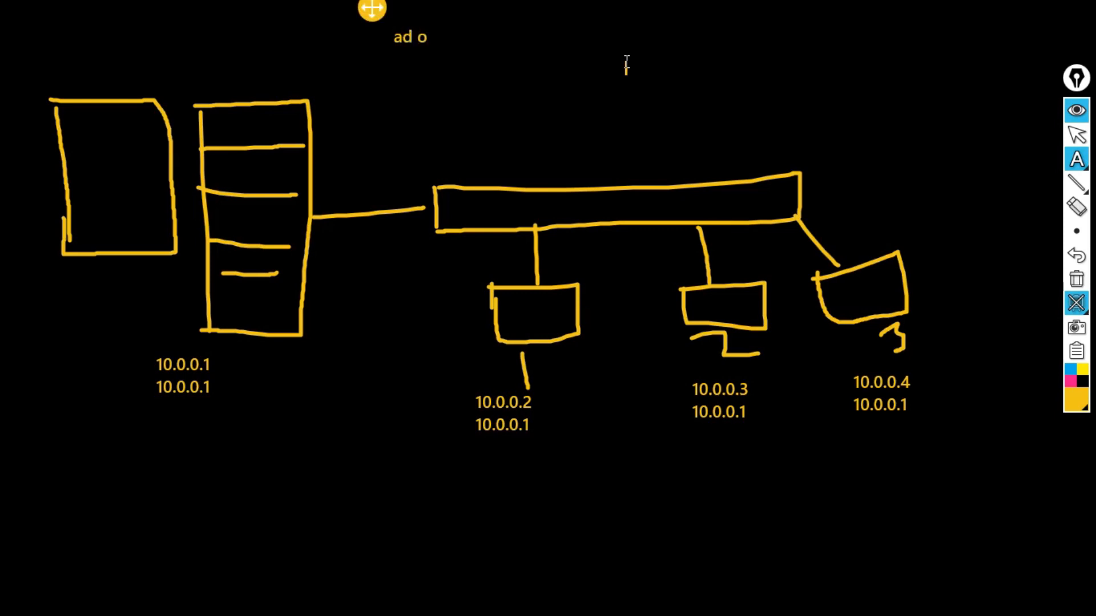
{"action": "type", "text": "blject"}
{"action": "type", "text": "s"}
{"action": "type", "text": "users"}
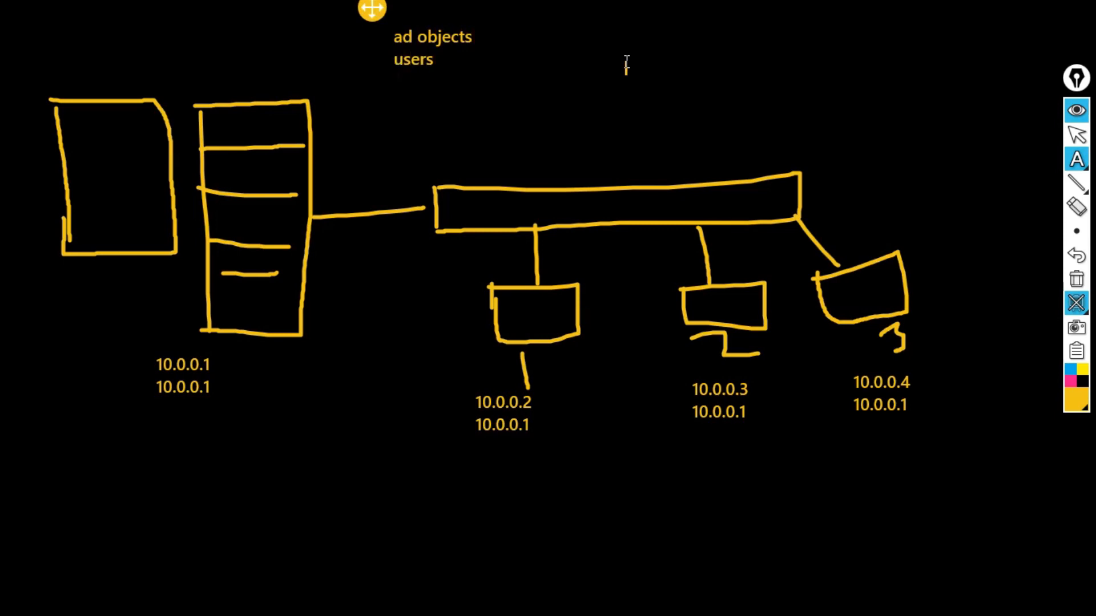
{"action": "key", "text": "Return"}
{"action": "type", "text": "groups"}
{"action": "key", "text": "Return"}
{"action": "type", "text": "ou"}
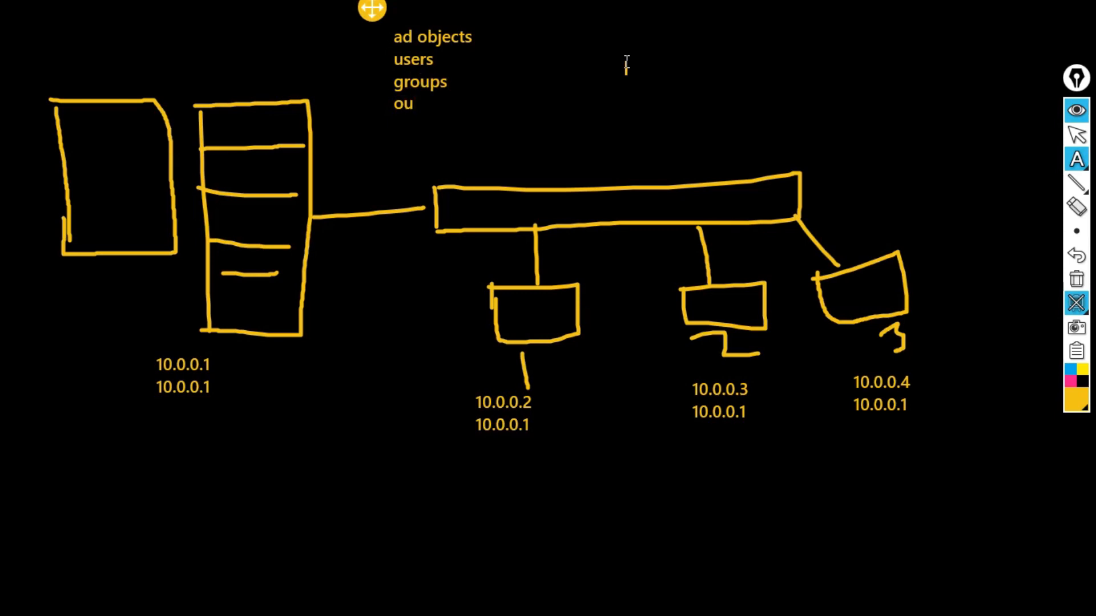
{"action": "key", "text": "BackSpace"}
{"action": "type", "text": "rganizational"}
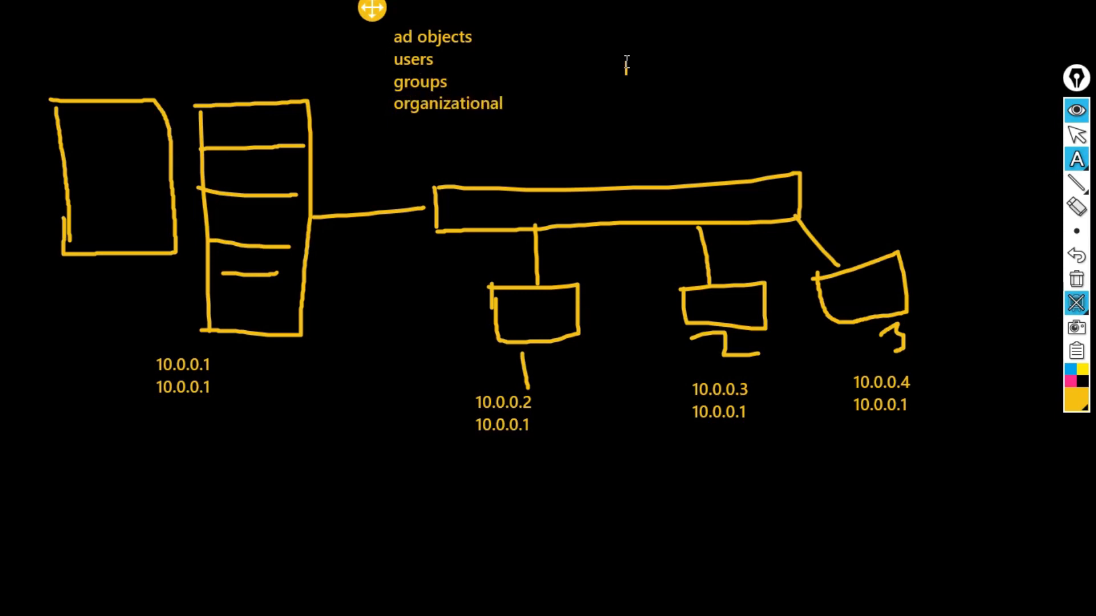
{"action": "type", "text": " unit"}
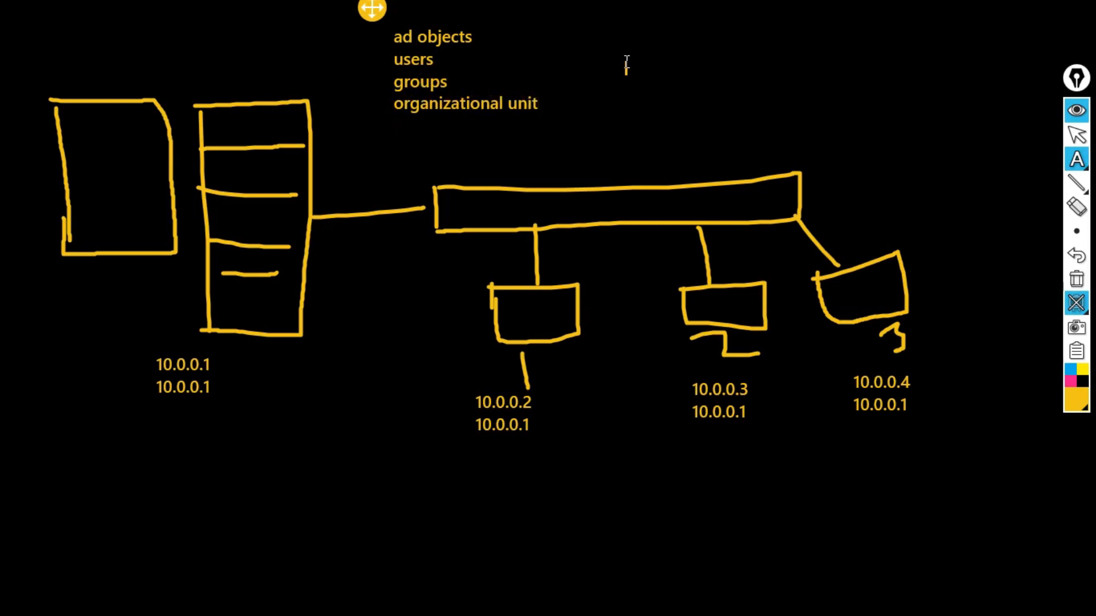
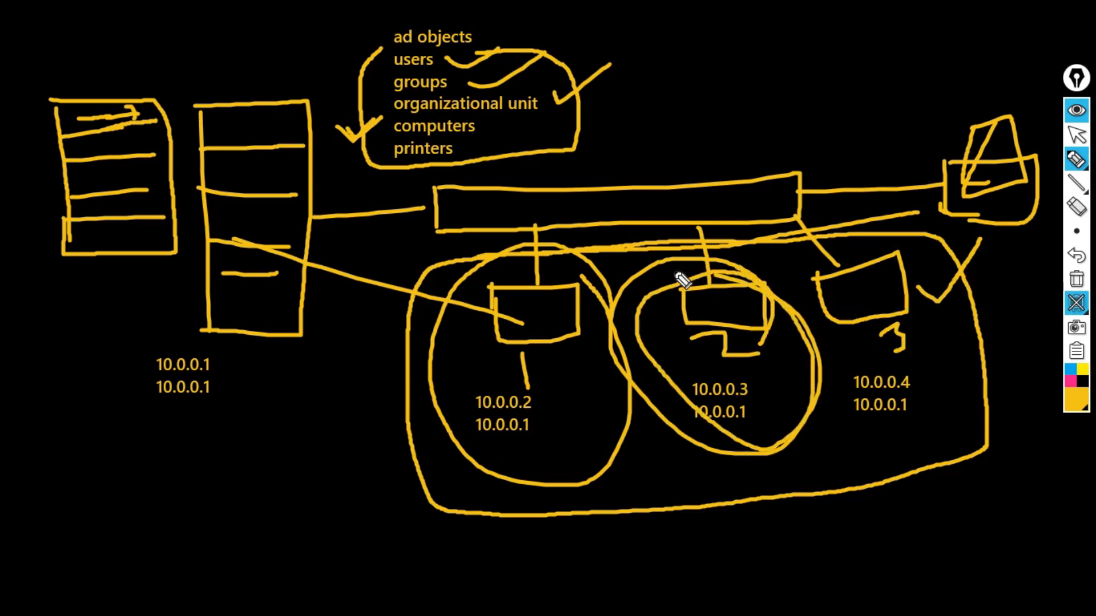
- Loop twice more around the 10.0.0.2 circle and link the long bar to the right-hand box
{"action": "mouse_move", "coordinate": [579, 374]}
{"action": "left_mouse_down"}
{"action": "mouse_move", "coordinate": [585, 272]}
{"action": "mouse_move", "coordinate": [384, 403]}
{"action": "mouse_move", "coordinate": [564, 451]}
{"action": "left_mouse_up"}
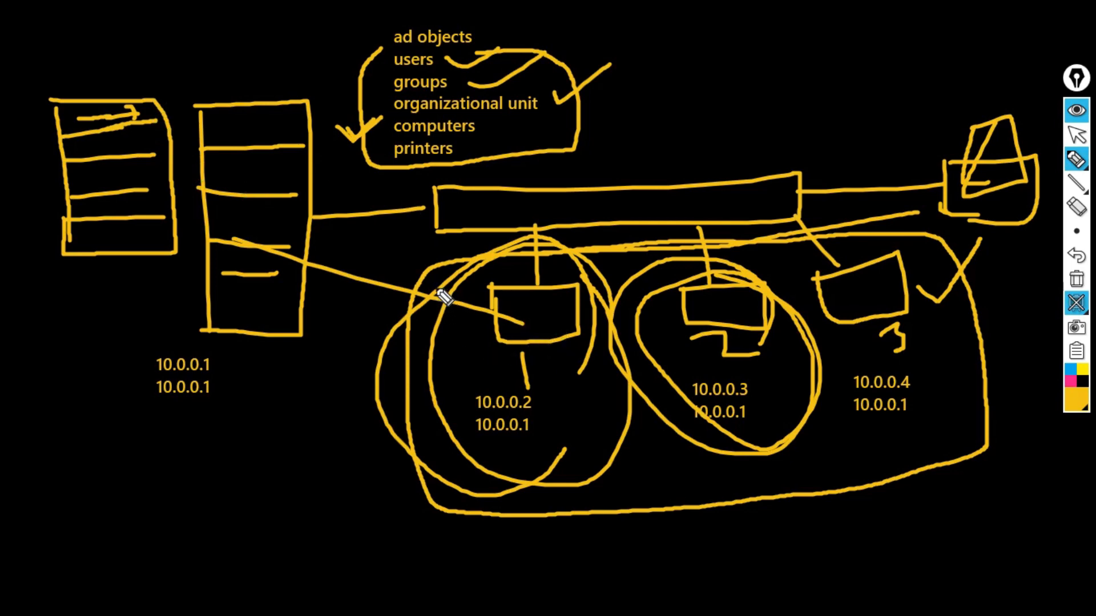
{"action": "mouse_move", "coordinate": [445, 289]}
{"action": "left_mouse_down"}
{"action": "mouse_move", "coordinate": [496, 262]}
{"action": "mouse_move", "coordinate": [604, 293]}
{"action": "mouse_move", "coordinate": [623, 462]}
{"action": "mouse_move", "coordinate": [463, 493]}
{"action": "left_mouse_up"}
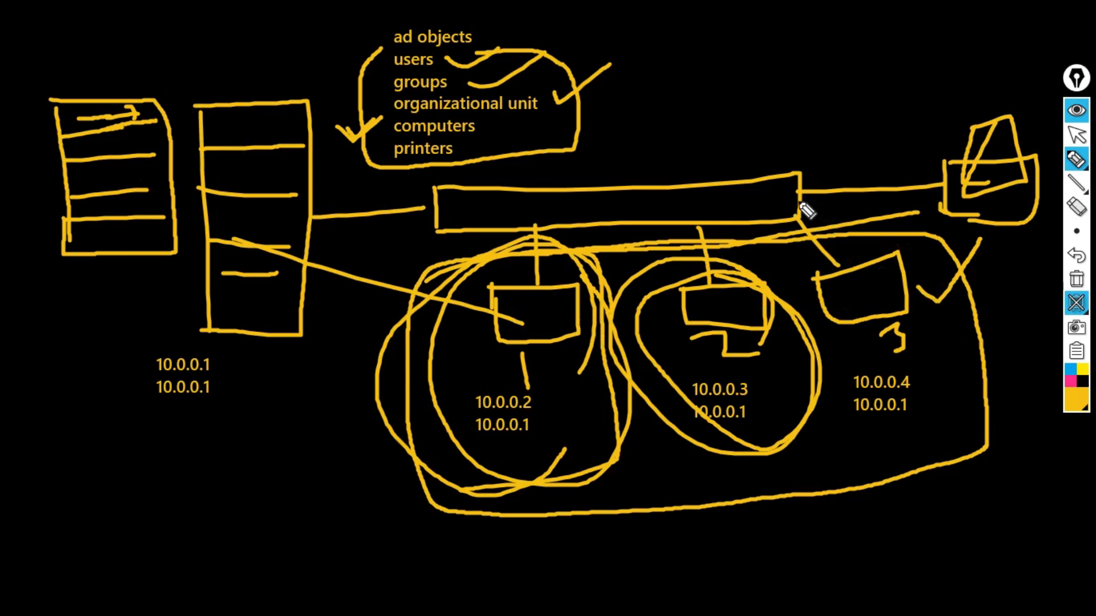
{"action": "mouse_move", "coordinate": [799, 204]}
{"action": "left_mouse_down"}
{"action": "mouse_move", "coordinate": [985, 278]}
{"action": "mouse_move", "coordinate": [974, 284]}
{"action": "mouse_move", "coordinate": [998, 269]}
{"action": "mouse_move", "coordinate": [974, 330]}
{"action": "left_mouse_up"}
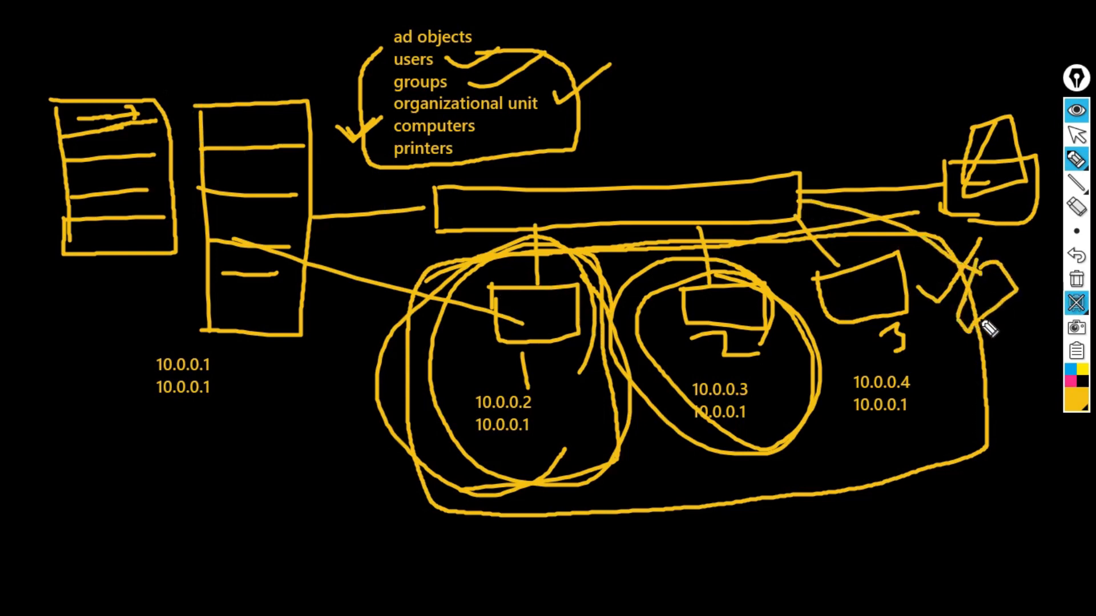
- Mark beside the right-hand loop, tick 'ad objects' and write a 5 at the top
{"action": "mouse_move", "coordinate": [970, 328]}
{"action": "left_mouse_down"}
{"action": "mouse_move", "coordinate": [974, 360]}
{"action": "mouse_move", "coordinate": [1032, 308]}
{"action": "mouse_move", "coordinate": [993, 375]}
{"action": "mouse_move", "coordinate": [1030, 338]}
{"action": "left_mouse_up"}
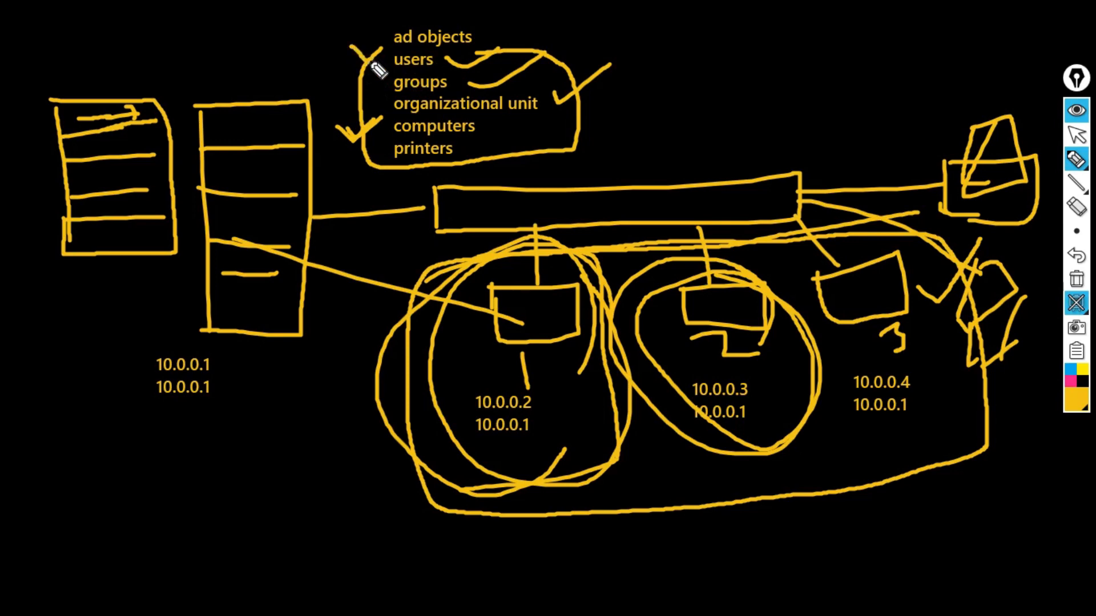
{"action": "left_click_drag", "start_coordinate": [377, 69], "coordinate": [404, 15]}
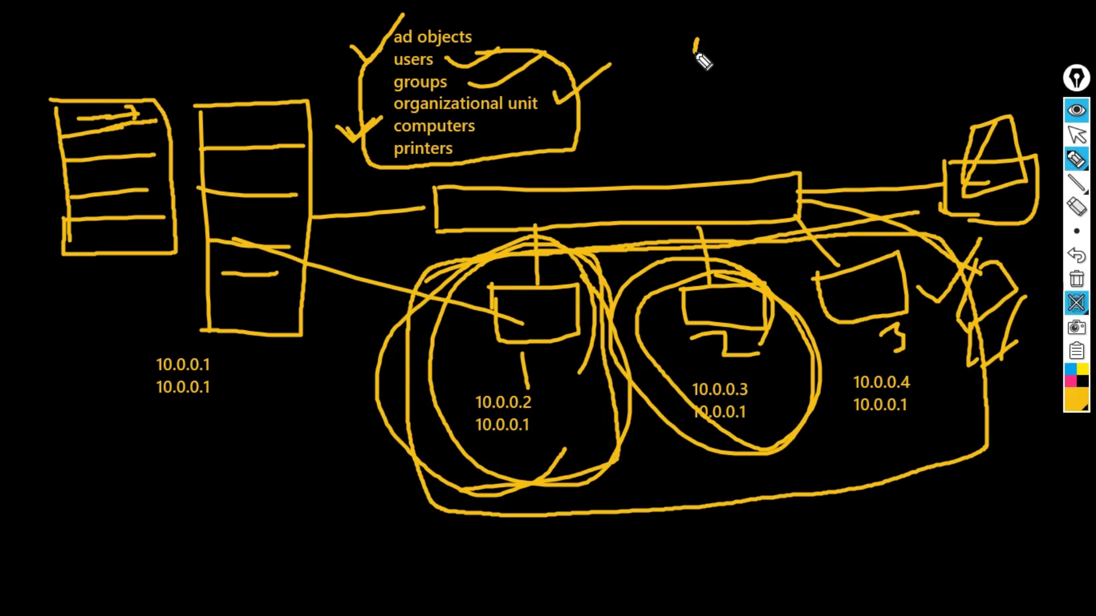
{"action": "mouse_move", "coordinate": [696, 54]}
{"action": "left_mouse_down"}
{"action": "mouse_move", "coordinate": [714, 48]}
{"action": "mouse_move", "coordinate": [690, 67]}
{"action": "mouse_move", "coordinate": [727, 30]}
{"action": "mouse_move", "coordinate": [687, 14]}
{"action": "mouse_move", "coordinate": [678, 80]}
{"action": "mouse_move", "coordinate": [742, 89]}
{"action": "mouse_move", "coordinate": [763, 21]}
{"action": "left_mouse_up"}
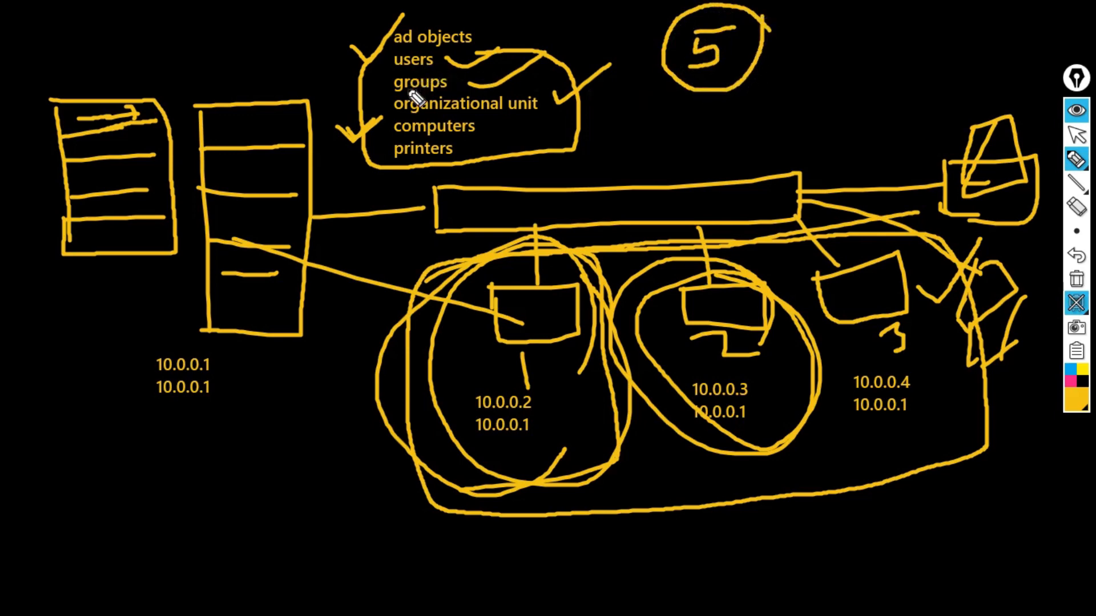
- Underline 'groups' and draw a small box with a tail at the top right
{"action": "left_click_drag", "start_coordinate": [394, 89], "coordinate": [453, 87]}
{"action": "left_click_drag", "start_coordinate": [847, 16], "coordinate": [837, 70]}
{"action": "mouse_move", "coordinate": [851, 8]}
{"action": "left_mouse_down"}
{"action": "mouse_move", "coordinate": [908, 9]}
{"action": "mouse_move", "coordinate": [906, 67]}
{"action": "mouse_move", "coordinate": [837, 78]}
{"action": "mouse_move", "coordinate": [849, 6]}
{"action": "left_mouse_up"}
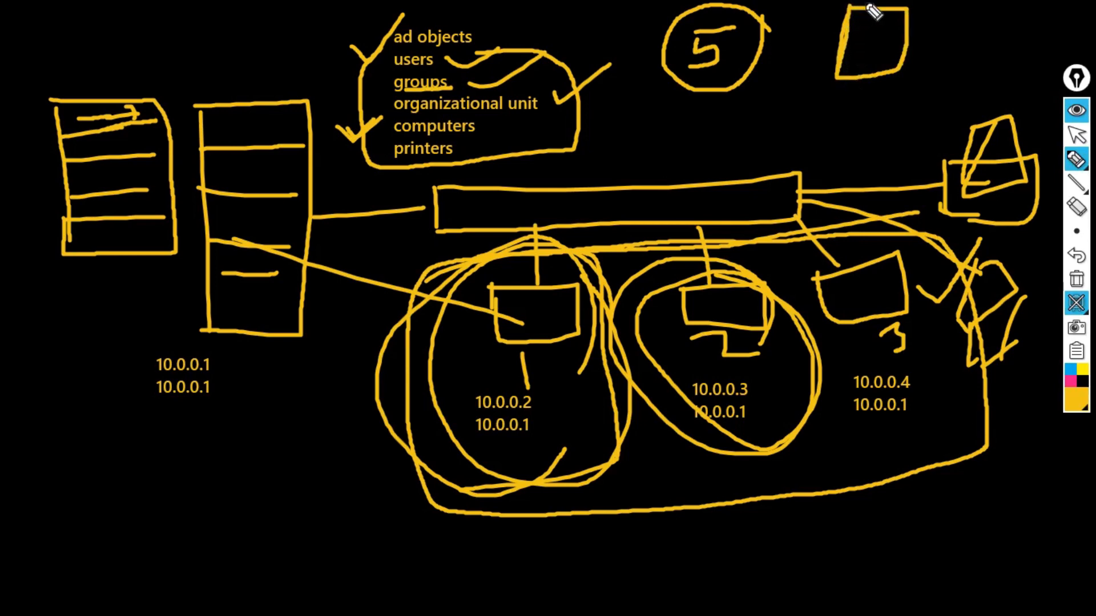
{"action": "left_click_drag", "start_coordinate": [950, 73], "coordinate": [878, 47]}
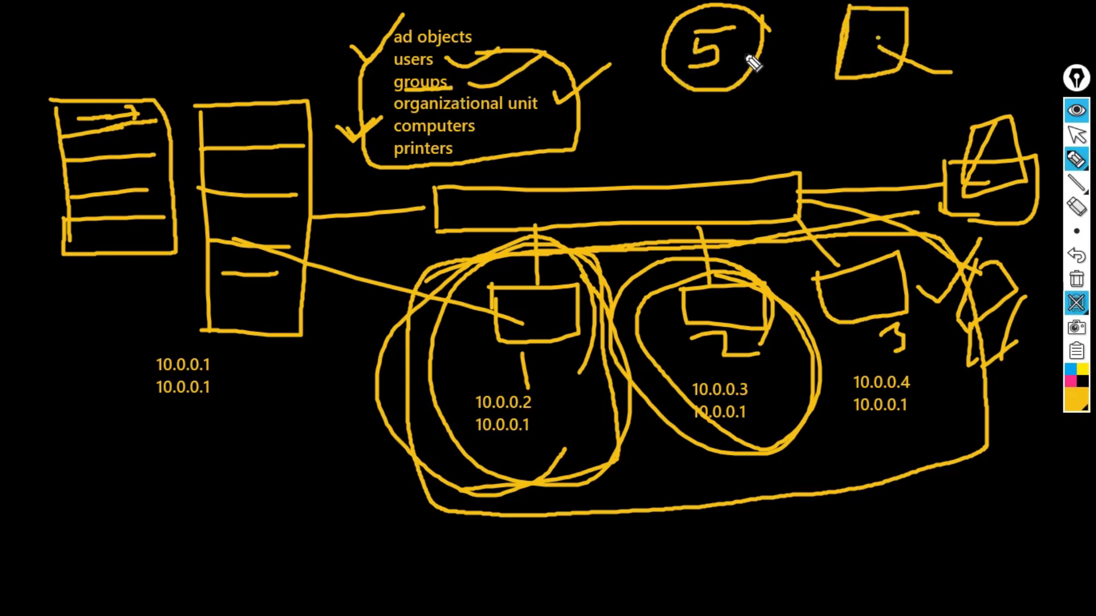
{"action": "mouse_move", "coordinate": [883, 51]}
{"action": "left_mouse_down"}
{"action": "mouse_move", "coordinate": [942, 52]}
{"action": "mouse_move", "coordinate": [898, 10]}
{"action": "mouse_move", "coordinate": [799, 50]}
{"action": "mouse_move", "coordinate": [869, 104]}
{"action": "mouse_move", "coordinate": [950, 32]}
{"action": "left_mouse_up"}
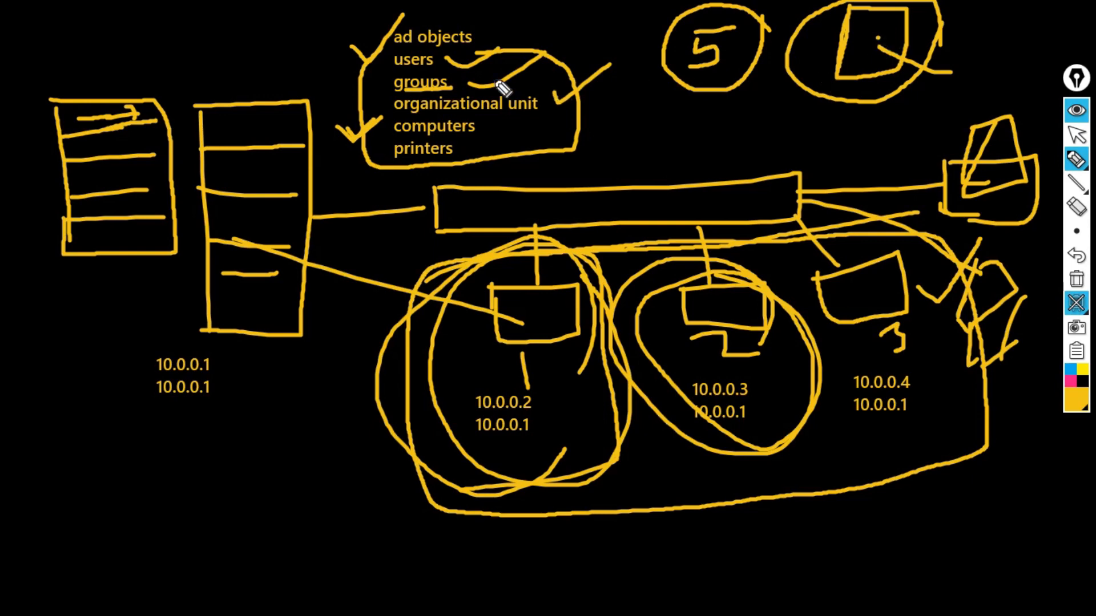
- Tick users and groups, draw an arrow from the circled box, and underline 'organizational unit'
{"action": "left_click_drag", "start_coordinate": [357, 68], "coordinate": [402, 65]}
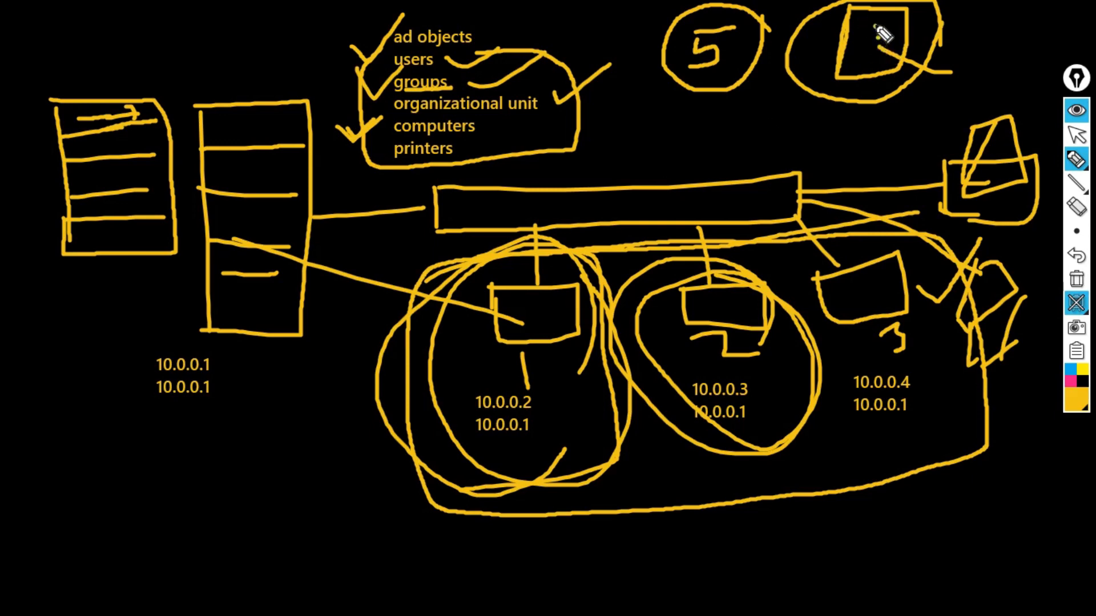
{"action": "mouse_move", "coordinate": [883, 35]}
{"action": "left_mouse_down"}
{"action": "mouse_move", "coordinate": [868, 54]}
{"action": "mouse_move", "coordinate": [890, 34]}
{"action": "mouse_move", "coordinate": [868, 24]}
{"action": "mouse_move", "coordinate": [873, 56]}
{"action": "mouse_move", "coordinate": [887, 36]}
{"action": "left_mouse_up"}
{"action": "mouse_move", "coordinate": [811, 73]}
{"action": "left_mouse_down"}
{"action": "mouse_move", "coordinate": [743, 139]}
{"action": "mouse_move", "coordinate": [774, 133]}
{"action": "mouse_move", "coordinate": [840, 54]}
{"action": "left_mouse_up"}
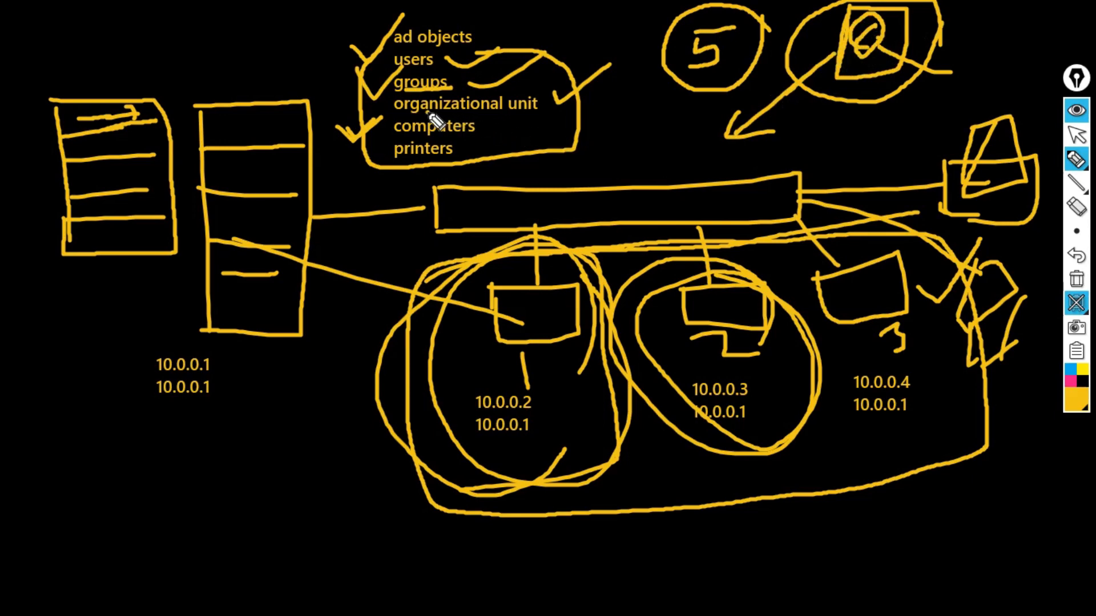
{"action": "left_click_drag", "start_coordinate": [429, 115], "coordinate": [551, 116]}
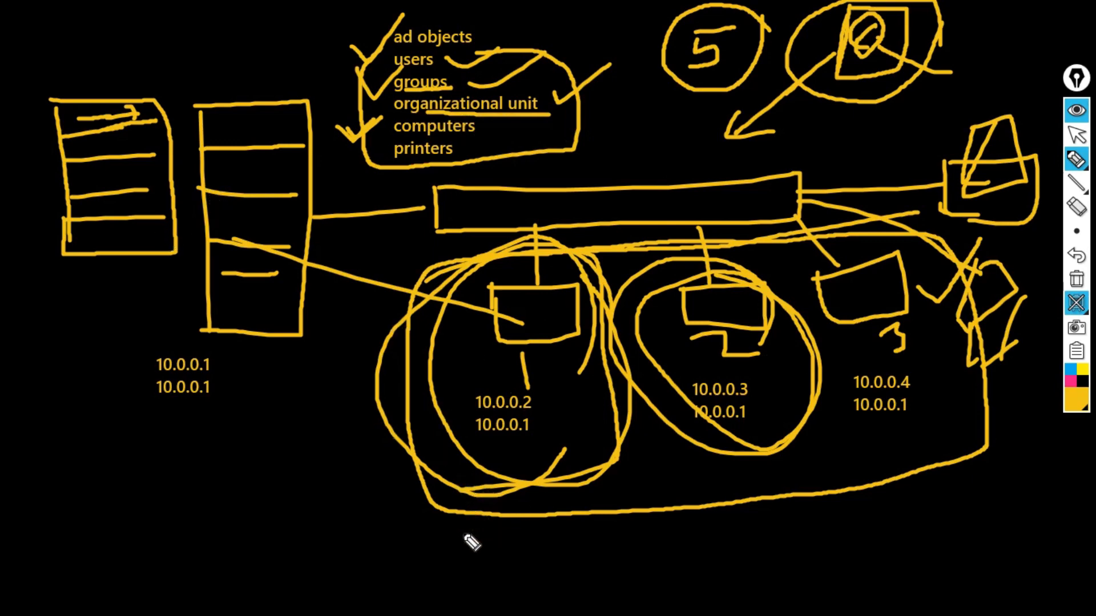
- Write A|C and circled IT labels with lines down from the outline
{"action": "mouse_move", "coordinate": [463, 553]}
{"action": "left_mouse_down"}
{"action": "mouse_move", "coordinate": [491, 545]}
{"action": "mouse_move", "coordinate": [514, 566]}
{"action": "mouse_move", "coordinate": [559, 555]}
{"action": "left_mouse_up"}
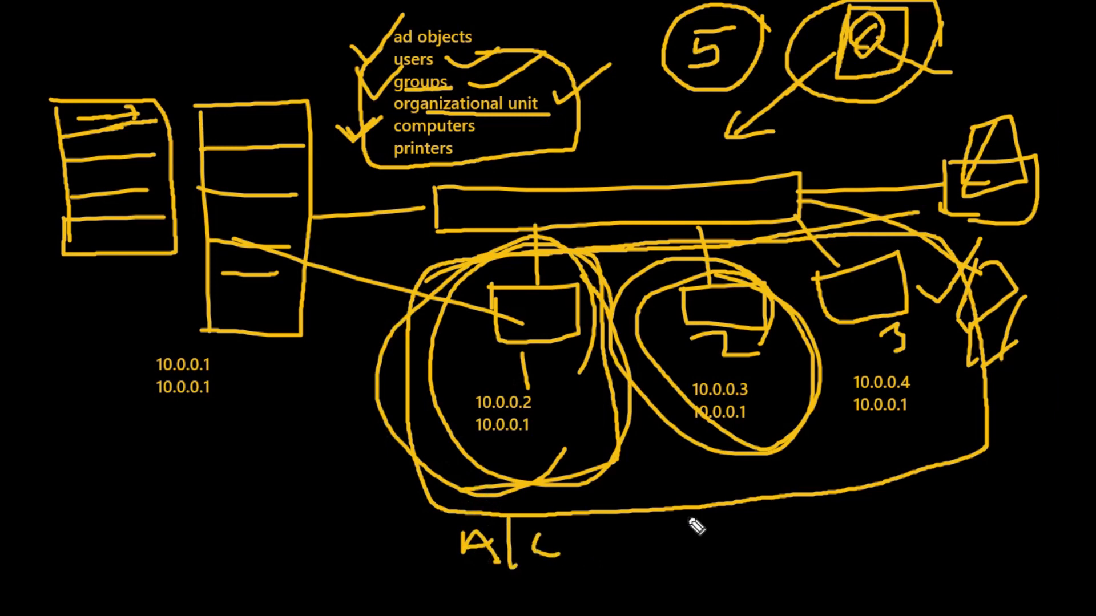
{"action": "mouse_move", "coordinate": [722, 448]}
{"action": "left_mouse_down"}
{"action": "mouse_move", "coordinate": [740, 518]}
{"action": "mouse_move", "coordinate": [753, 511]}
{"action": "left_mouse_up"}
{"action": "mouse_move", "coordinate": [731, 550]}
{"action": "left_mouse_down"}
{"action": "mouse_move", "coordinate": [756, 557]}
{"action": "mouse_move", "coordinate": [770, 544]}
{"action": "left_mouse_up"}
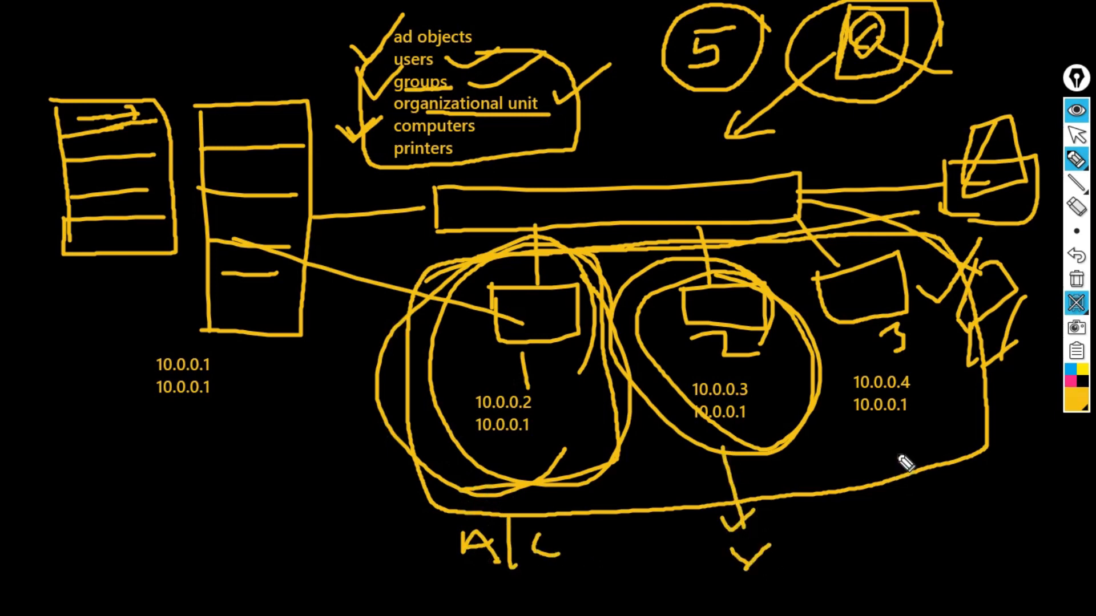
{"action": "left_click_drag", "start_coordinate": [897, 452], "coordinate": [907, 519]}
{"action": "mouse_move", "coordinate": [919, 499]}
{"action": "left_mouse_down"}
{"action": "mouse_move", "coordinate": [932, 521]}
{"action": "mouse_move", "coordinate": [943, 487]}
{"action": "mouse_move", "coordinate": [913, 489]}
{"action": "left_mouse_up"}
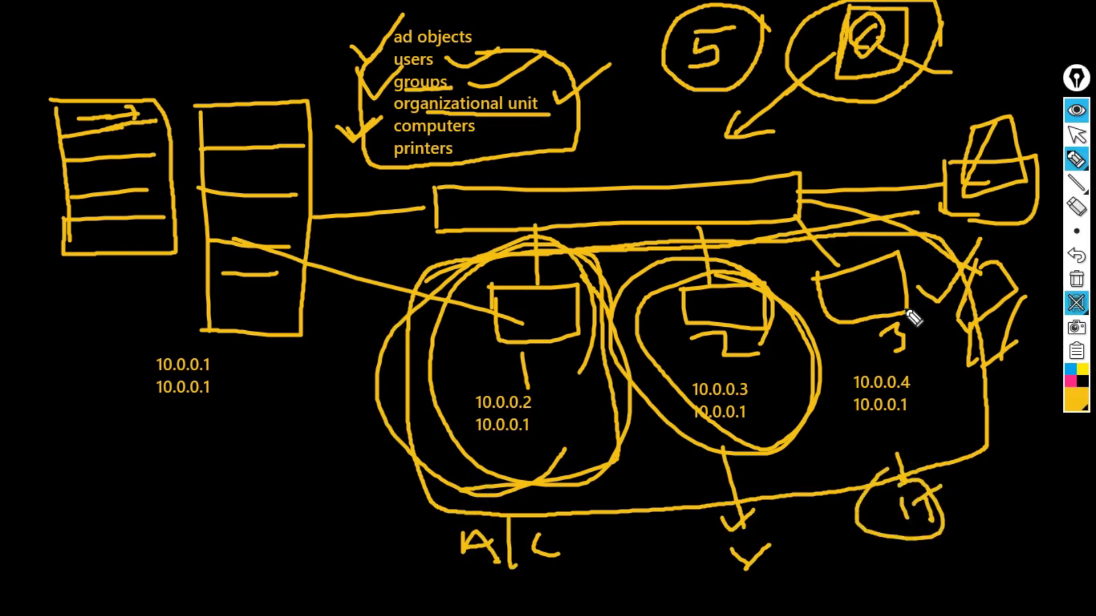
- Link the 3 box to a circled HA label at the lower right
{"action": "left_click_drag", "start_coordinate": [904, 301], "coordinate": [989, 377]}
{"action": "mouse_move", "coordinate": [994, 452]}
{"action": "left_mouse_down"}
{"action": "mouse_move", "coordinate": [1006, 491]}
{"action": "mouse_move", "coordinate": [1022, 467]}
{"action": "left_mouse_up"}
{"action": "left_click_drag", "start_coordinate": [1020, 447], "coordinate": [1023, 485]}
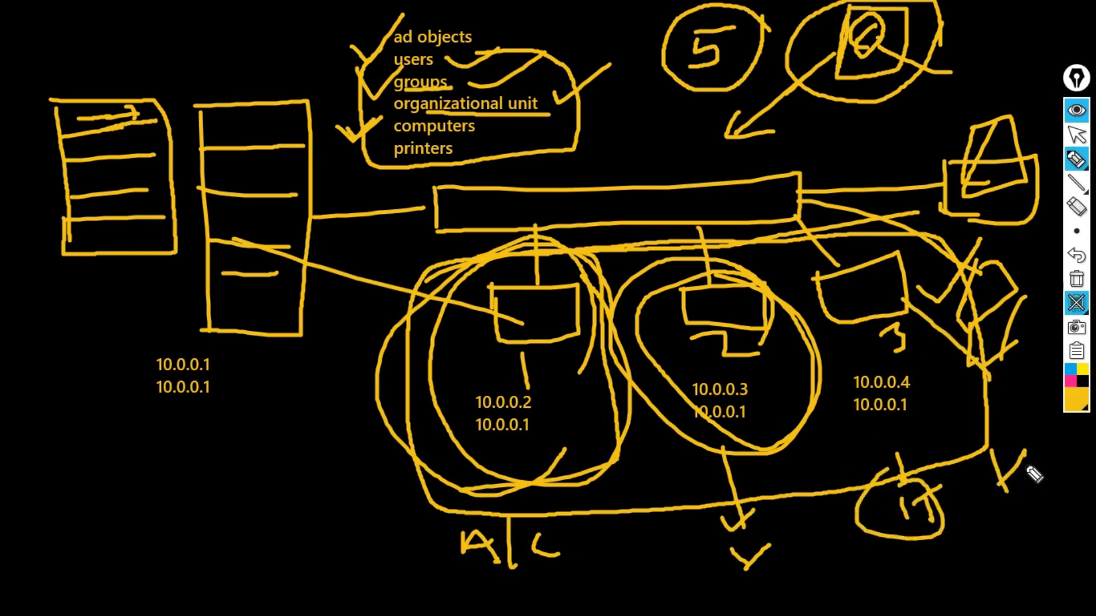
{"action": "mouse_move", "coordinate": [1038, 429]}
{"action": "left_mouse_down"}
{"action": "mouse_move", "coordinate": [1050, 482]}
{"action": "mouse_move", "coordinate": [1083, 473]}
{"action": "left_mouse_up"}
{"action": "mouse_move", "coordinate": [1033, 402]}
{"action": "left_mouse_down"}
{"action": "mouse_move", "coordinate": [961, 480]}
{"action": "mouse_move", "coordinate": [1071, 454]}
{"action": "mouse_move", "coordinate": [996, 419]}
{"action": "left_mouse_up"}
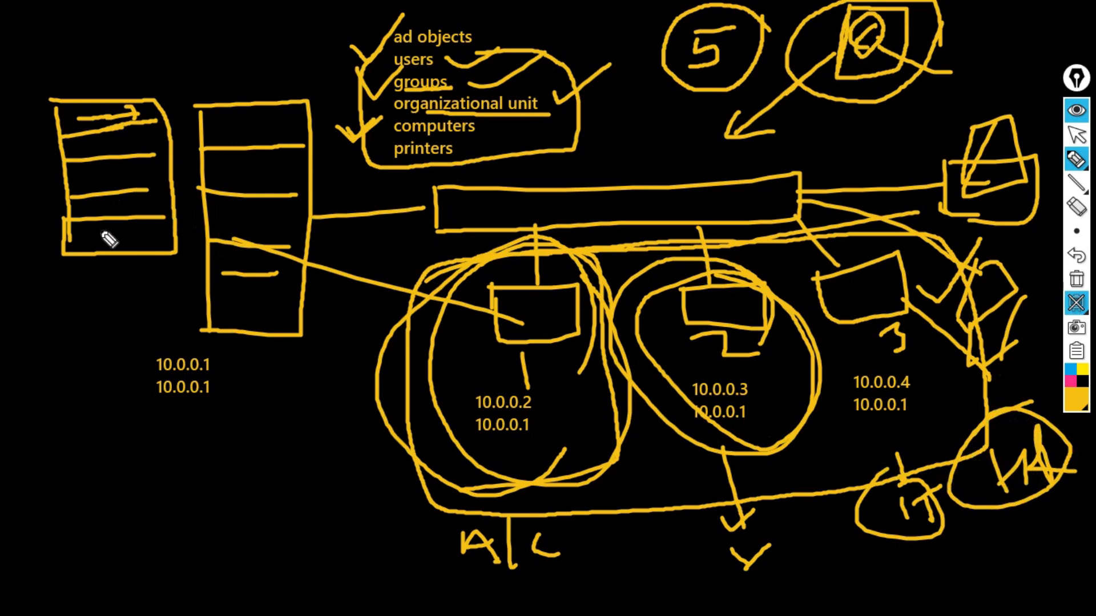
{"action": "left_click", "coordinate": [30, 275]}
- Run a bottom line to the HA circle, double-circle A|C, and re-tick ad objects and organizational unit
{"action": "mouse_move", "coordinate": [460, 582]}
{"action": "left_mouse_down"}
{"action": "mouse_move", "coordinate": [900, 597]}
{"action": "mouse_move", "coordinate": [1088, 524]}
{"action": "mouse_move", "coordinate": [1055, 427]}
{"action": "left_mouse_up"}
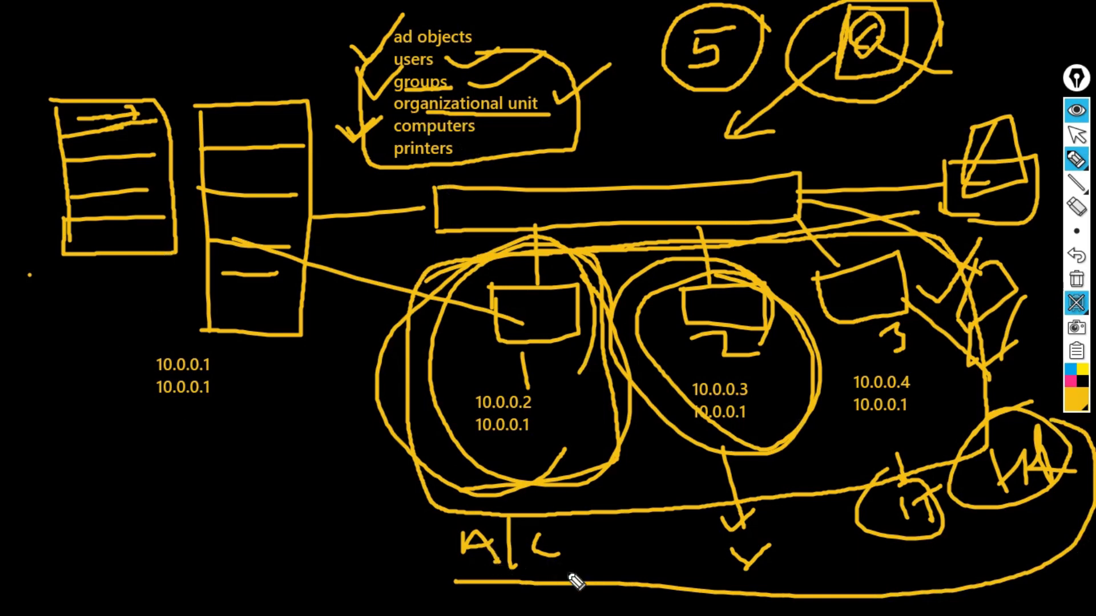
{"action": "mouse_move", "coordinate": [577, 580]}
{"action": "left_mouse_down"}
{"action": "mouse_move", "coordinate": [421, 530]}
{"action": "mouse_move", "coordinate": [593, 531]}
{"action": "left_mouse_up"}
{"action": "mouse_move", "coordinate": [540, 505]}
{"action": "left_mouse_down"}
{"action": "mouse_move", "coordinate": [421, 525]}
{"action": "mouse_move", "coordinate": [457, 542]}
{"action": "left_mouse_up"}
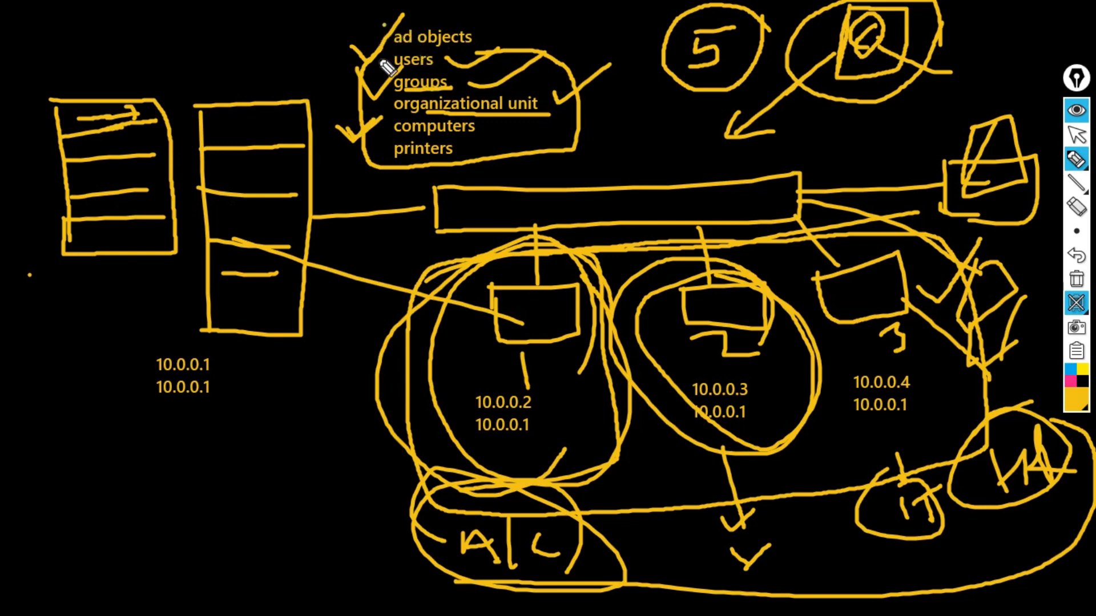
{"action": "left_click_drag", "start_coordinate": [376, 74], "coordinate": [423, 24]}
{"action": "mouse_move", "coordinate": [363, 94]}
{"action": "left_mouse_down"}
{"action": "mouse_move", "coordinate": [387, 75]}
{"action": "mouse_move", "coordinate": [374, 121]}
{"action": "mouse_move", "coordinate": [402, 102]}
{"action": "left_mouse_up"}
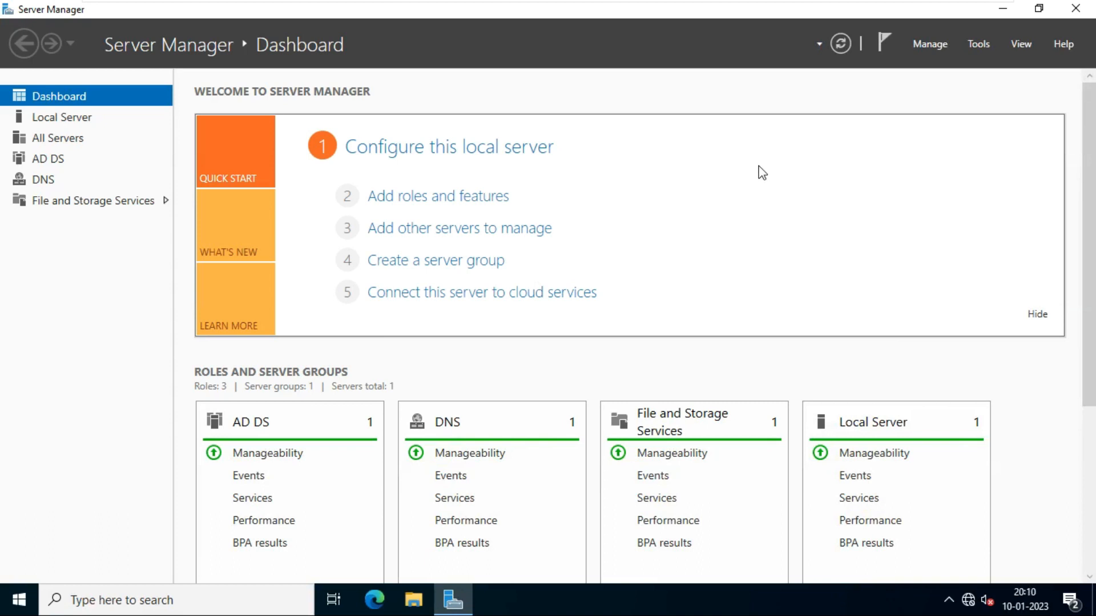
- Launch Active Directory Users and Computers from Server Manager's Tools and maximize it
{"action": "left_click", "coordinate": [981, 47]}
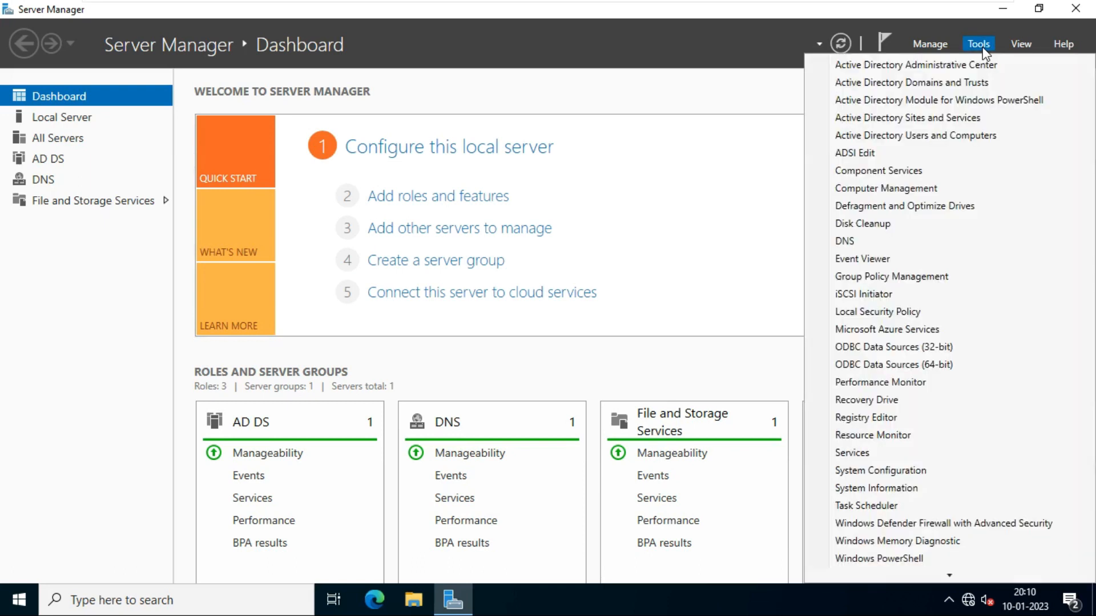
{"action": "left_click", "coordinate": [927, 137]}
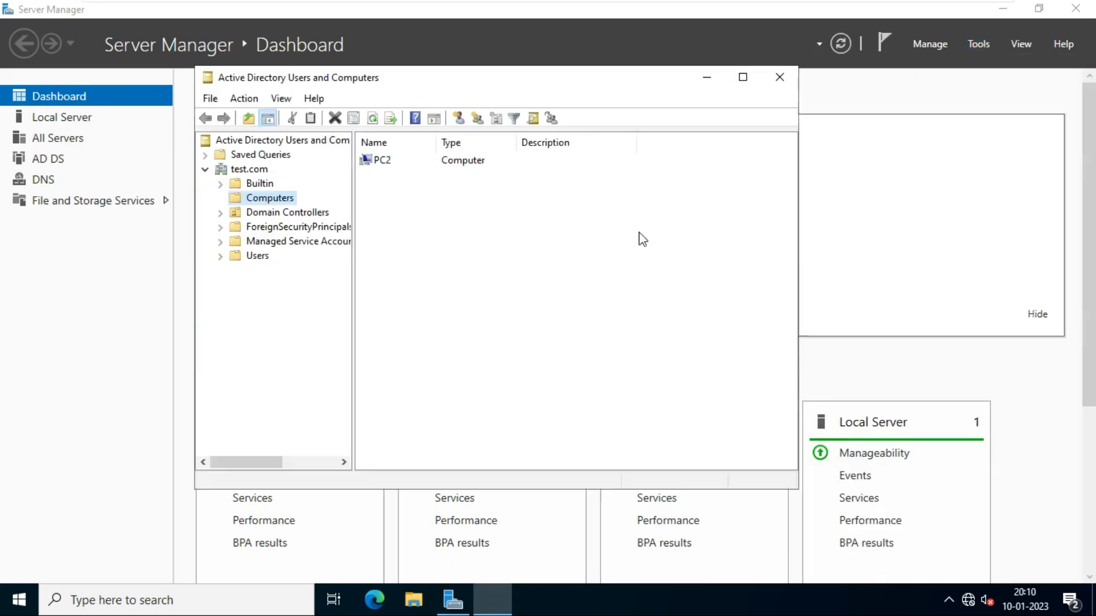
{"action": "double_click", "coordinate": [505, 76]}
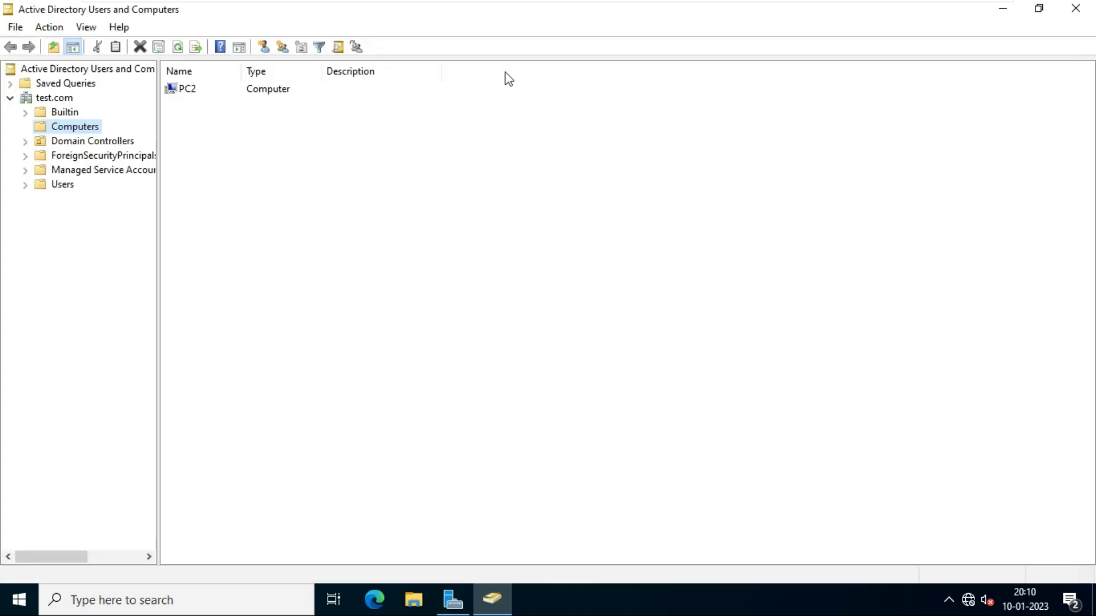
- Browse test.com's Users, Managed Service Accounts, Computers and Domain Controllers containers, ending on Users
{"action": "left_click", "coordinate": [46, 99]}
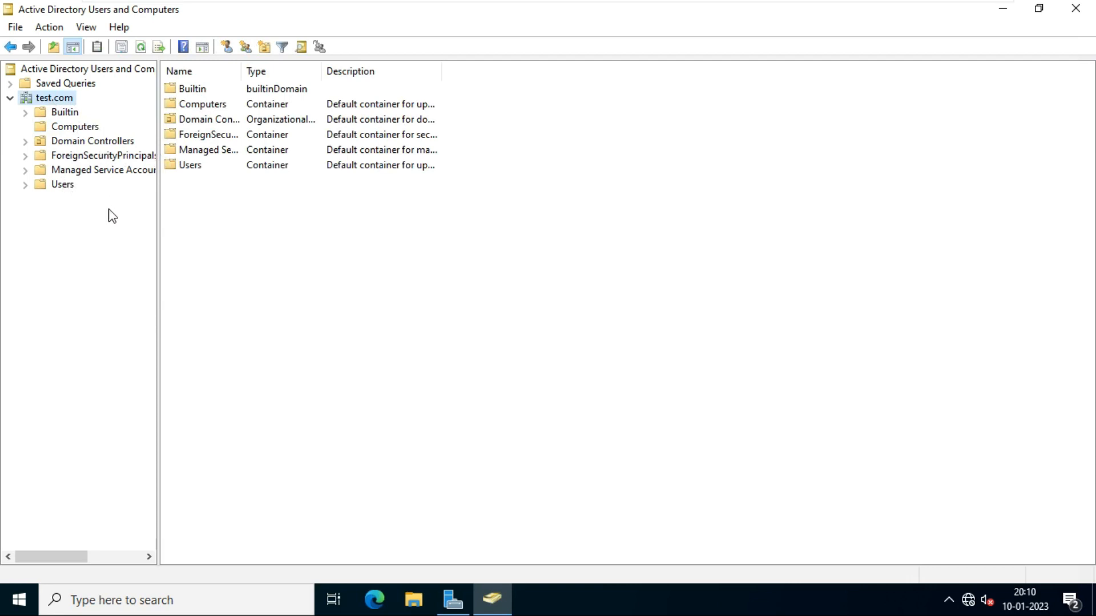
{"action": "left_click", "coordinate": [61, 186]}
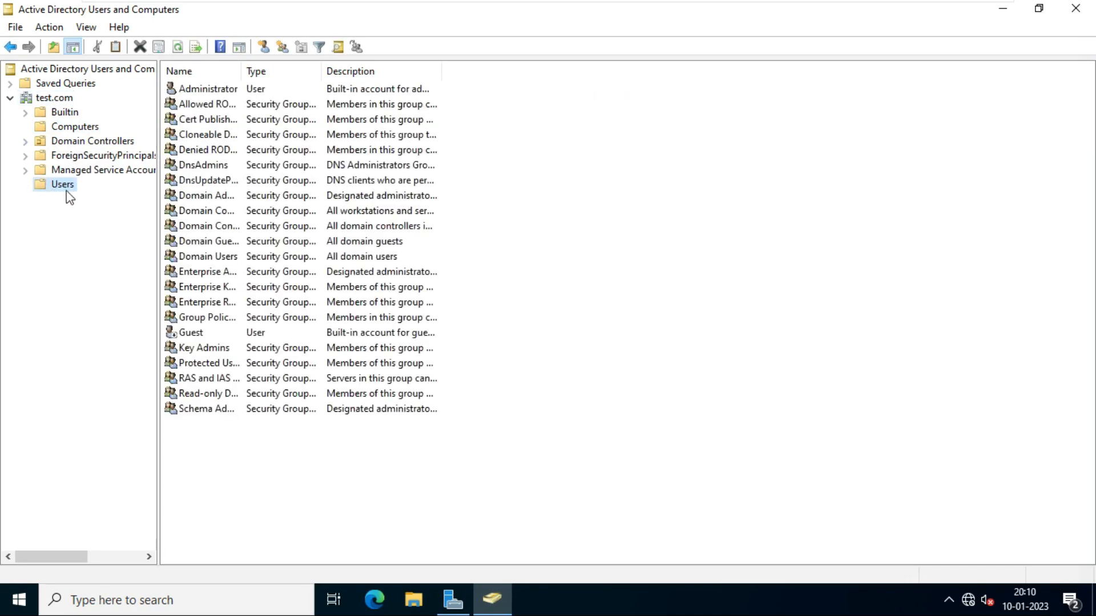
{"action": "left_click", "coordinate": [67, 170]}
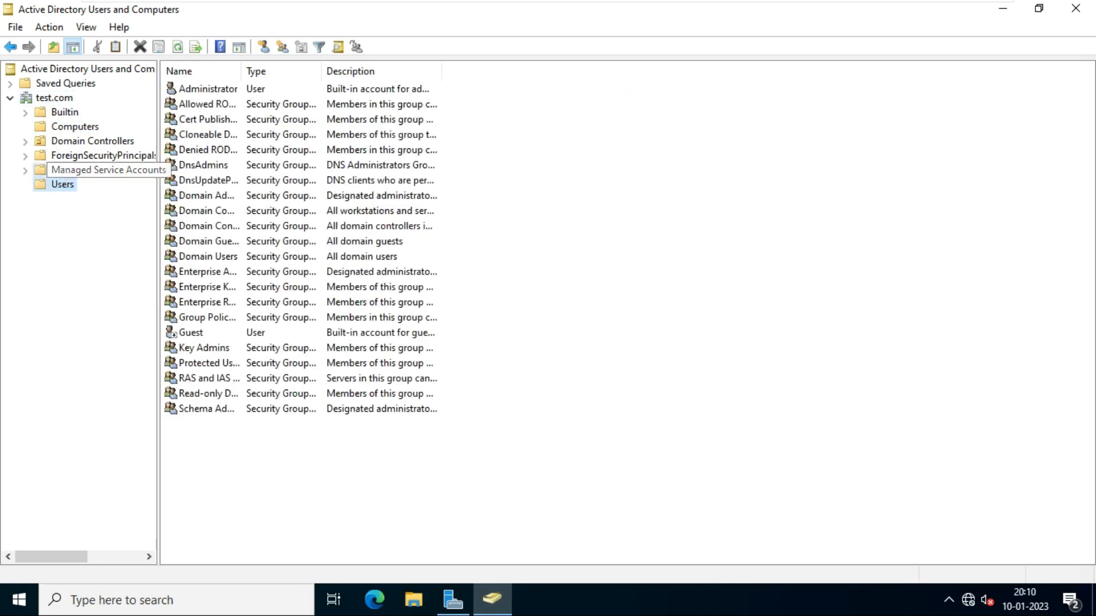
{"action": "left_click", "coordinate": [71, 125]}
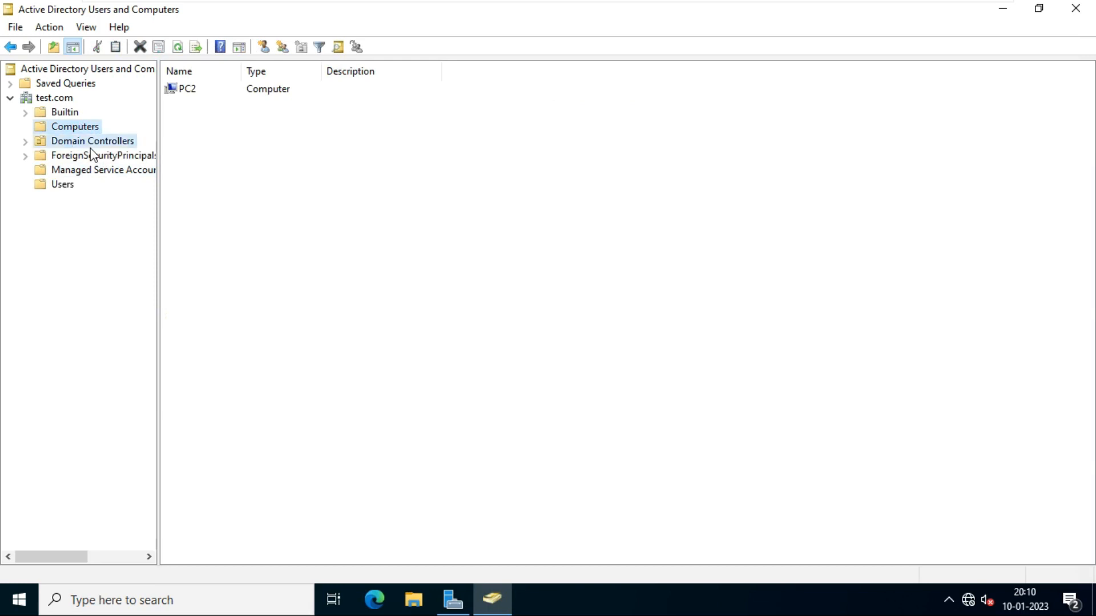
{"action": "left_click", "coordinate": [88, 140]}
{"action": "left_click", "coordinate": [73, 129]}
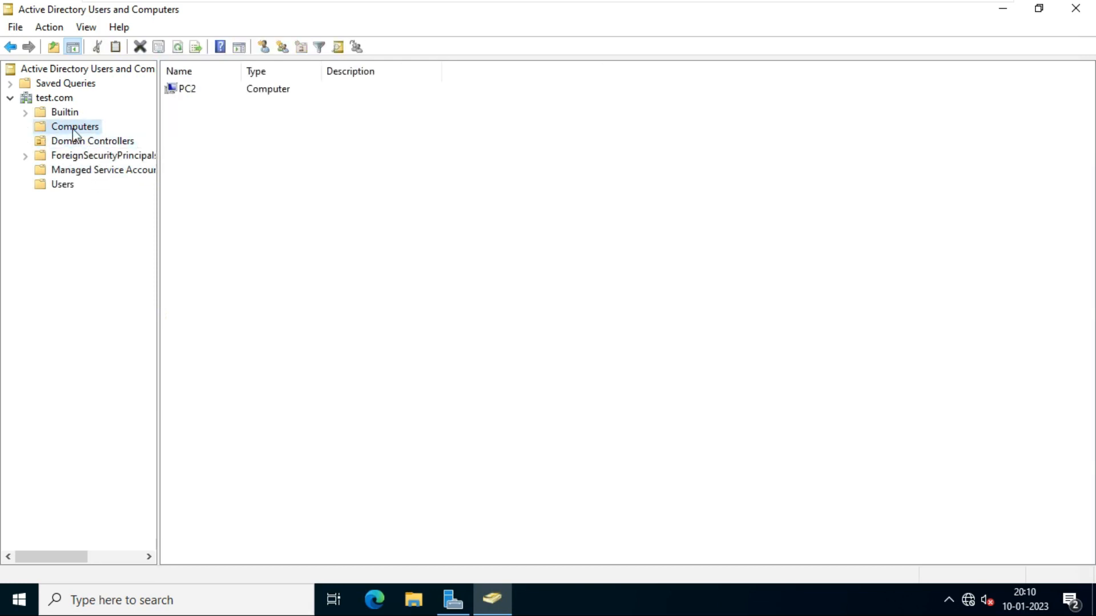
{"action": "left_click", "coordinate": [64, 192]}
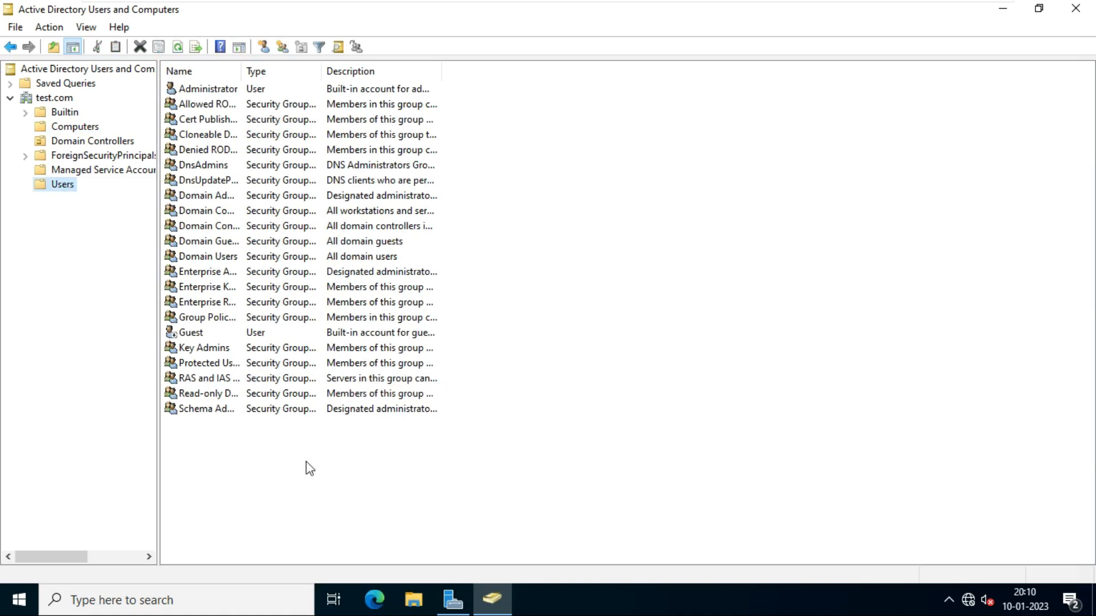
{"action": "right_click", "coordinate": [247, 451]}
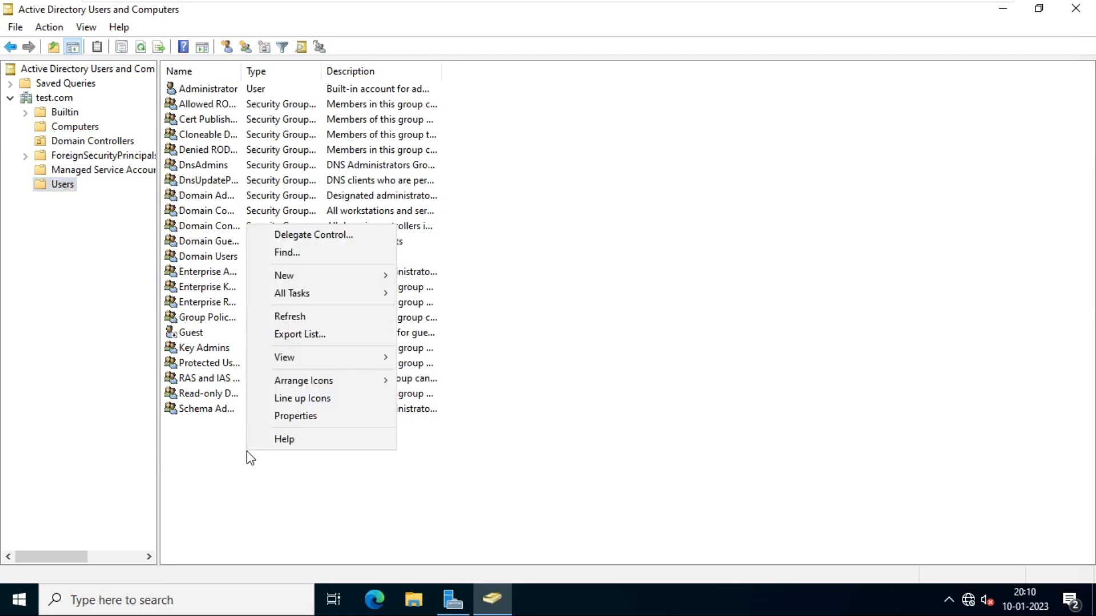
{"action": "right_click", "coordinate": [377, 484]}
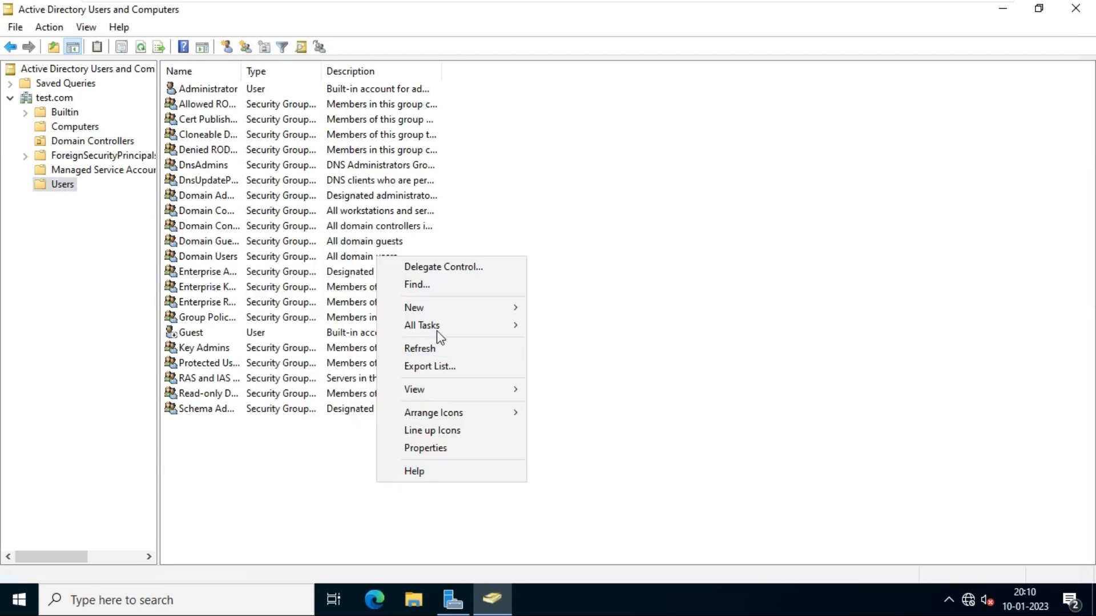
{"action": "mouse_move", "coordinate": [446, 313]}
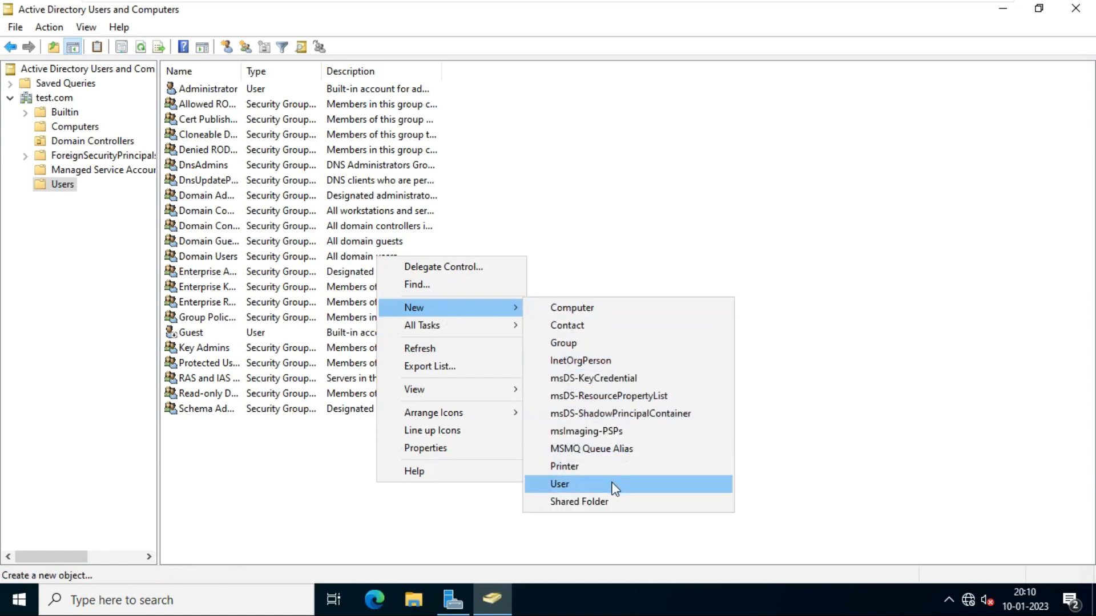
{"action": "left_click", "coordinate": [724, 202]}
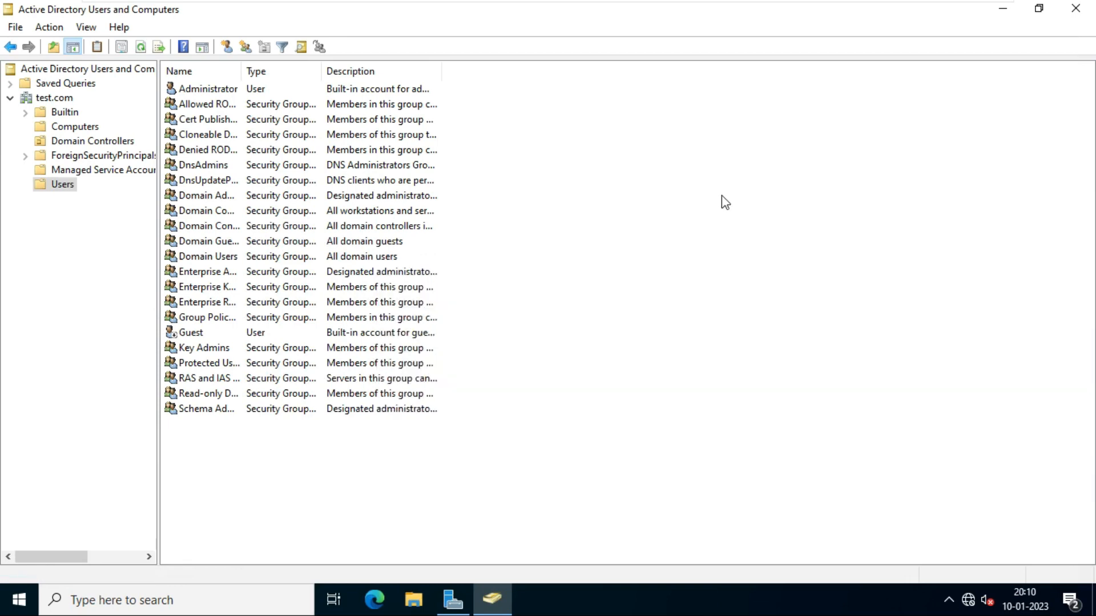
{"action": "left_click", "coordinate": [61, 185]}
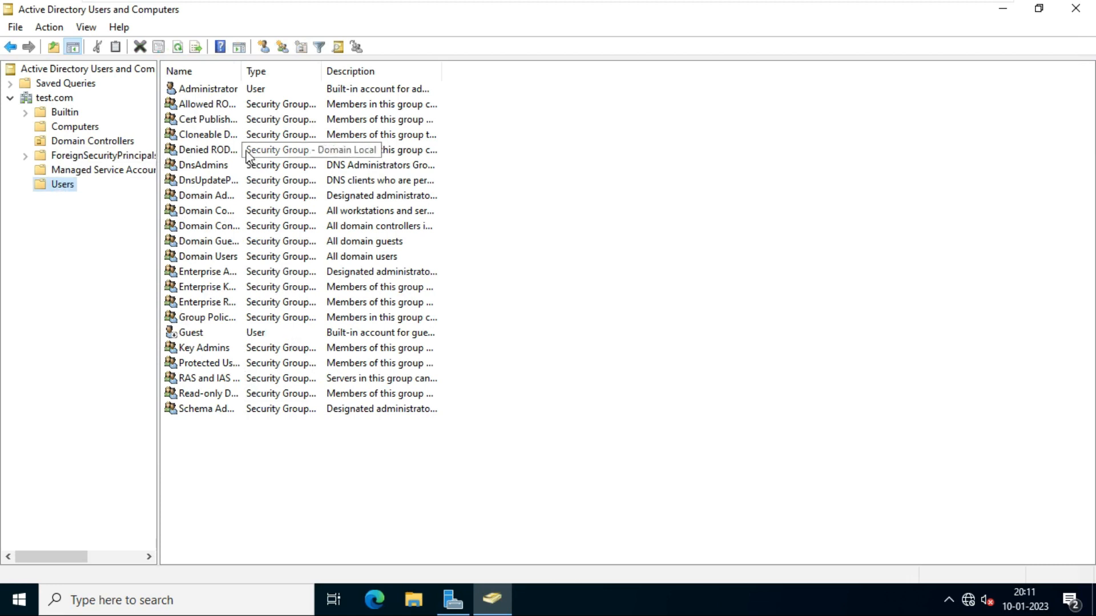
{"action": "left_click", "coordinate": [222, 135]}
{"action": "left_click", "coordinate": [221, 195]}
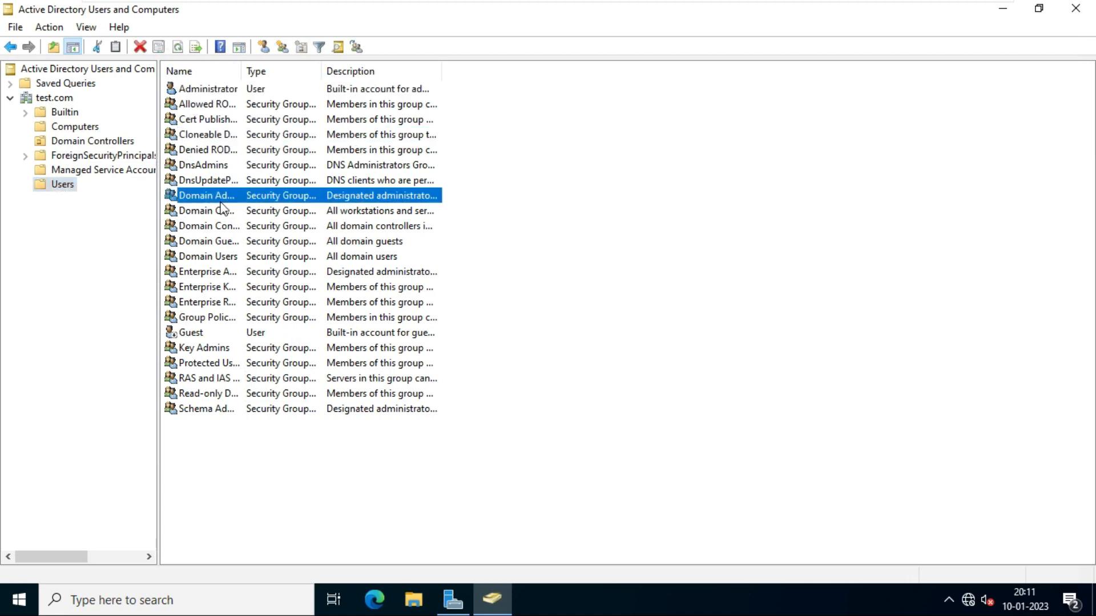
{"action": "left_click", "coordinate": [233, 256]}
{"action": "left_click", "coordinate": [250, 315]}
{"action": "left_click", "coordinate": [272, 392]}
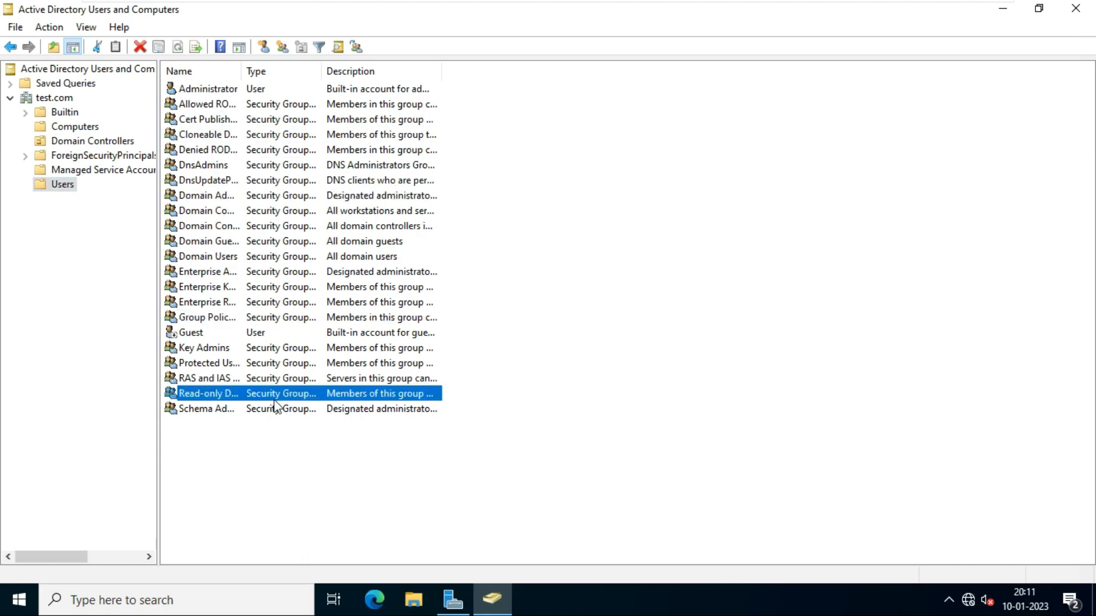
{"action": "left_click", "coordinate": [267, 278]}
{"action": "left_click", "coordinate": [273, 227]}
{"action": "left_click", "coordinate": [279, 197]}
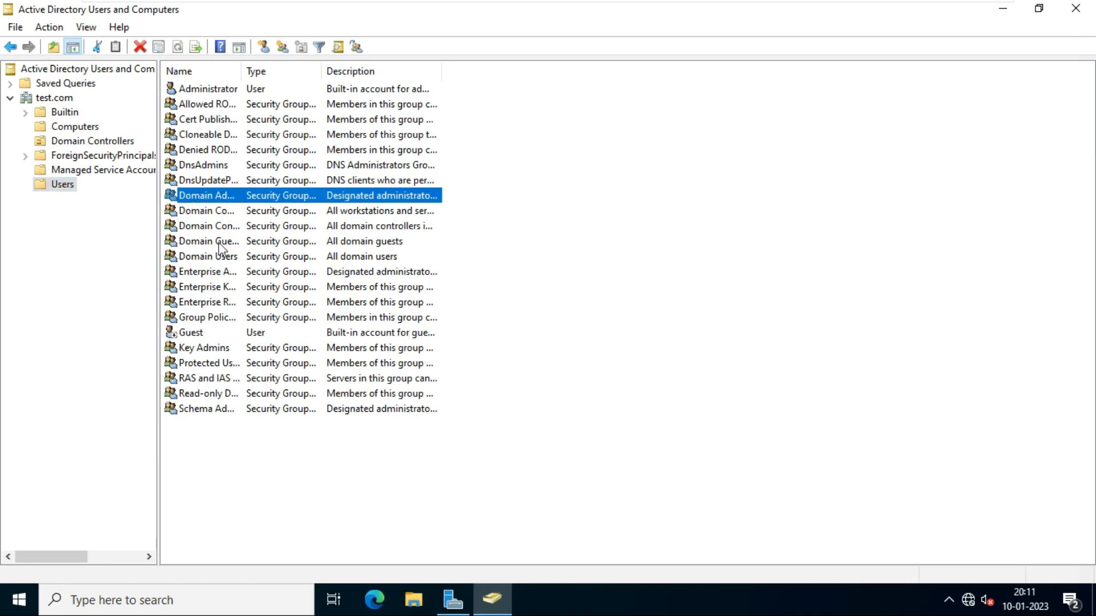
{"action": "right_click", "coordinate": [218, 449]}
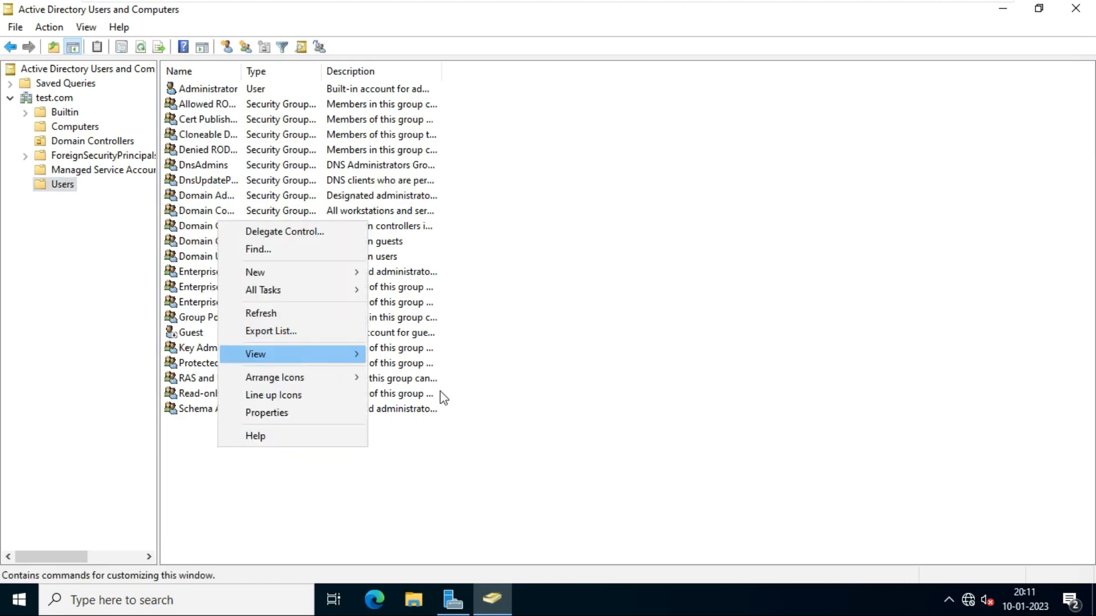
{"action": "left_click", "coordinate": [562, 227]}
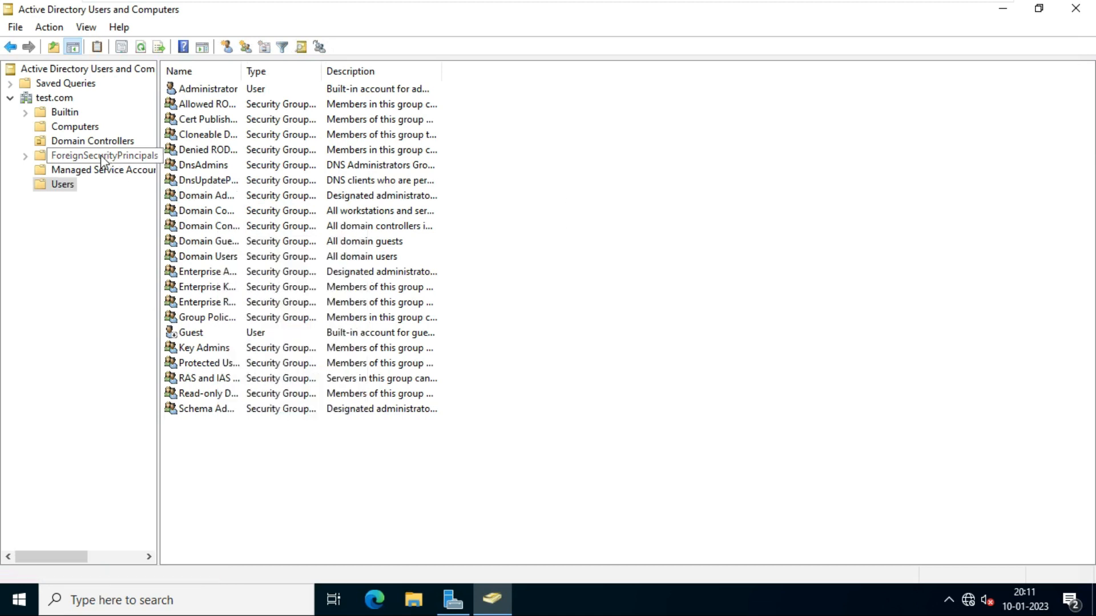
{"action": "right_click", "coordinate": [57, 99]}
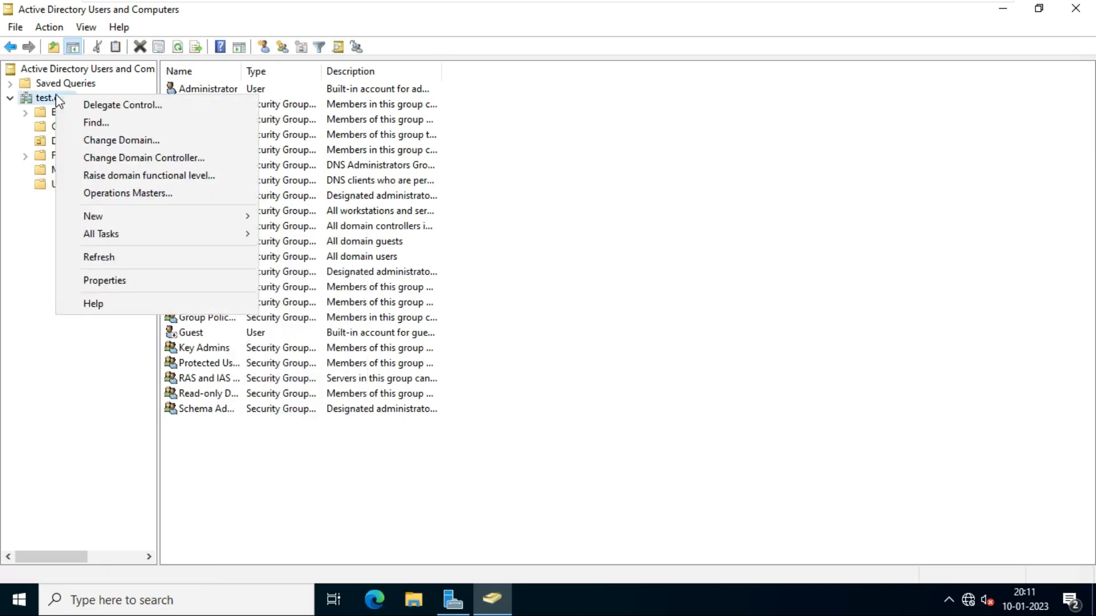
- Create an organizational unit named 'Icnt team' directly under test.com
{"action": "left_click", "coordinate": [44, 100]}
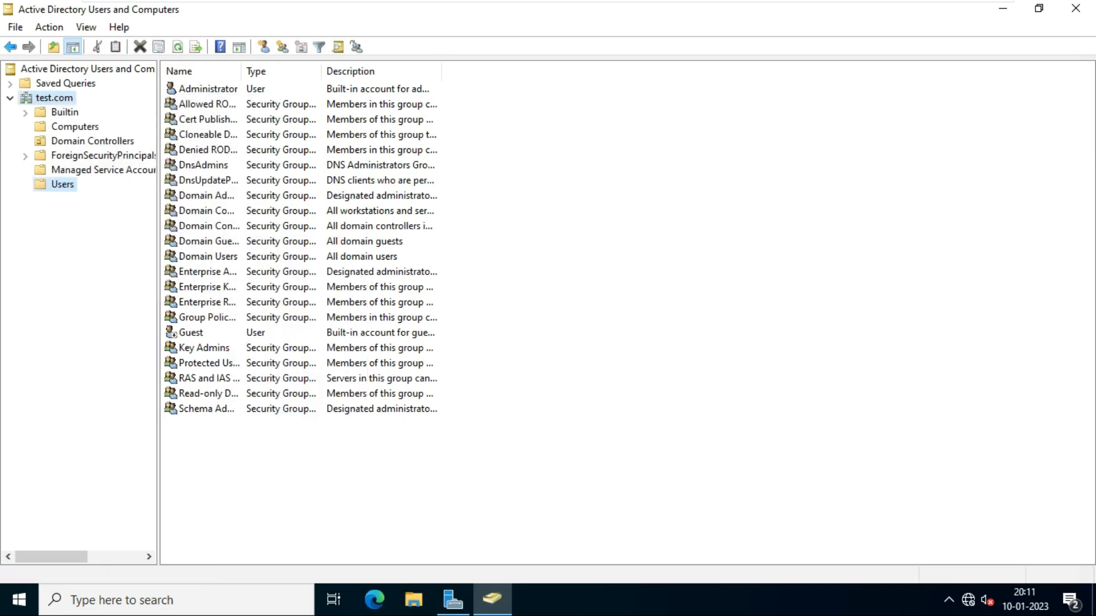
{"action": "left_click", "coordinate": [49, 102]}
{"action": "right_click", "coordinate": [49, 103]}
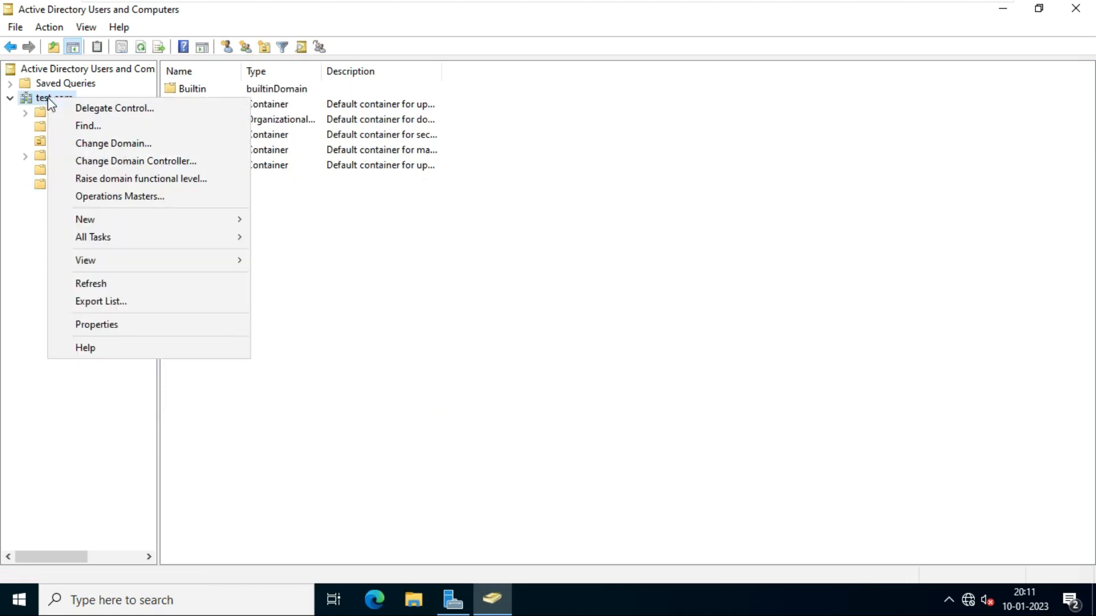
{"action": "mouse_move", "coordinate": [162, 220]}
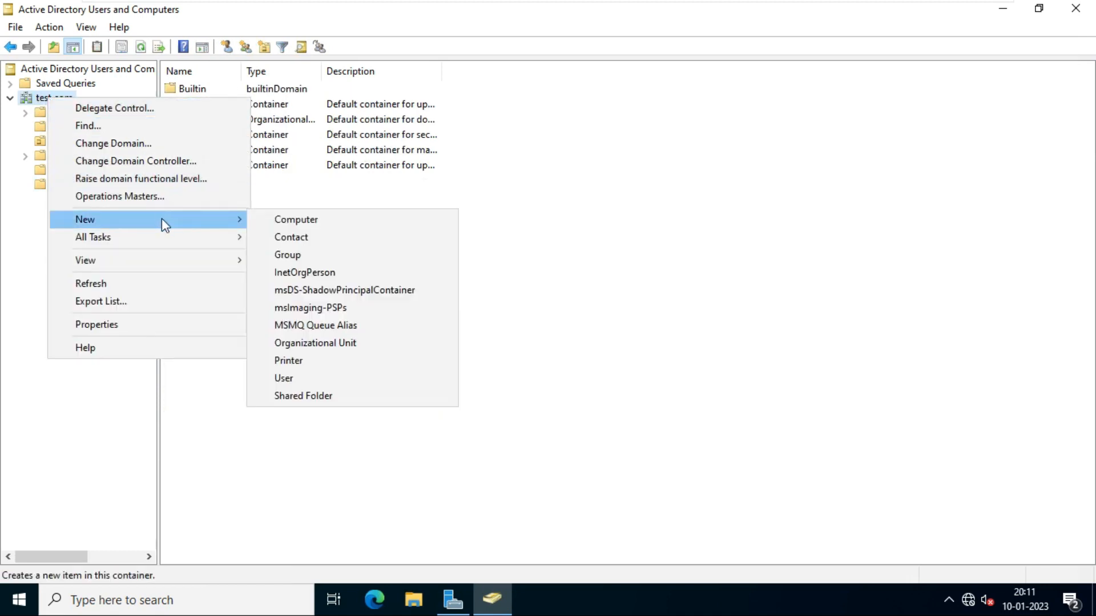
{"action": "left_click", "coordinate": [352, 345]}
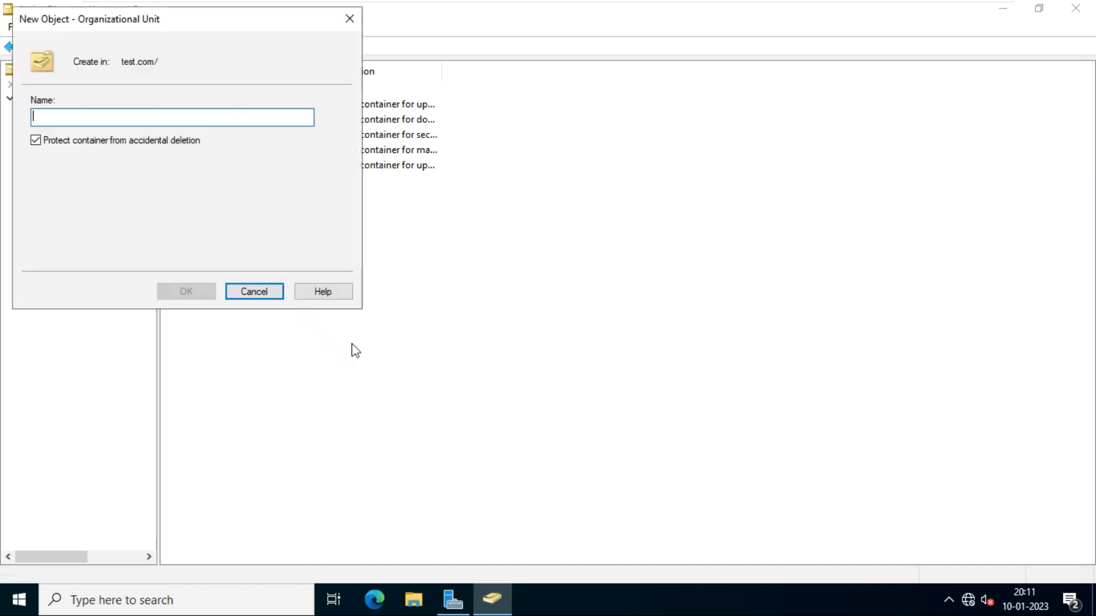
{"action": "left_click_drag", "start_coordinate": [192, 14], "coordinate": [485, 116]}
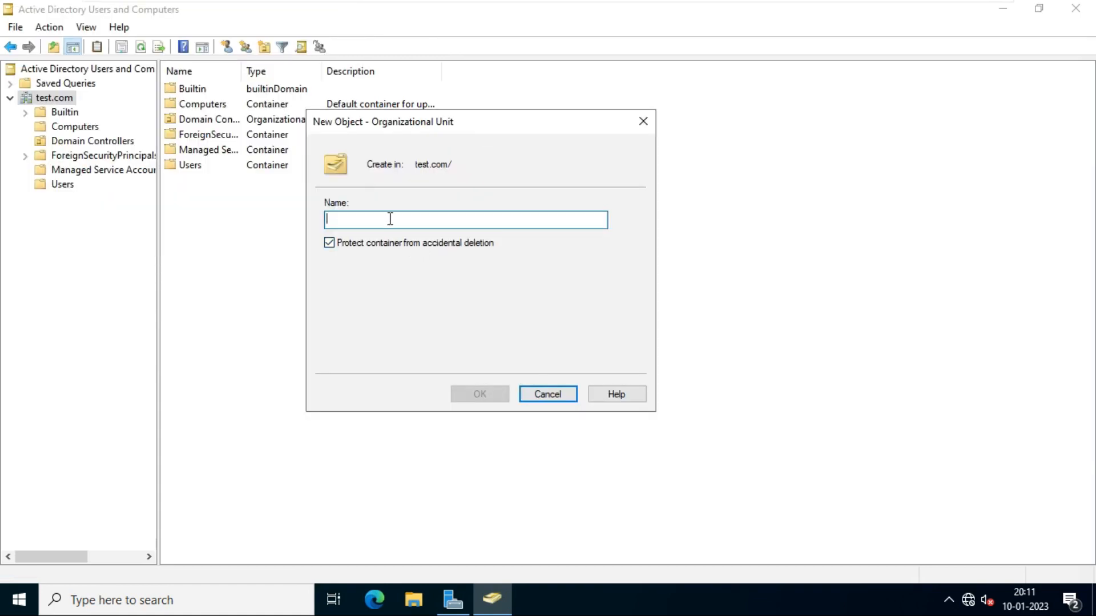
{"action": "type", "text": "I"}
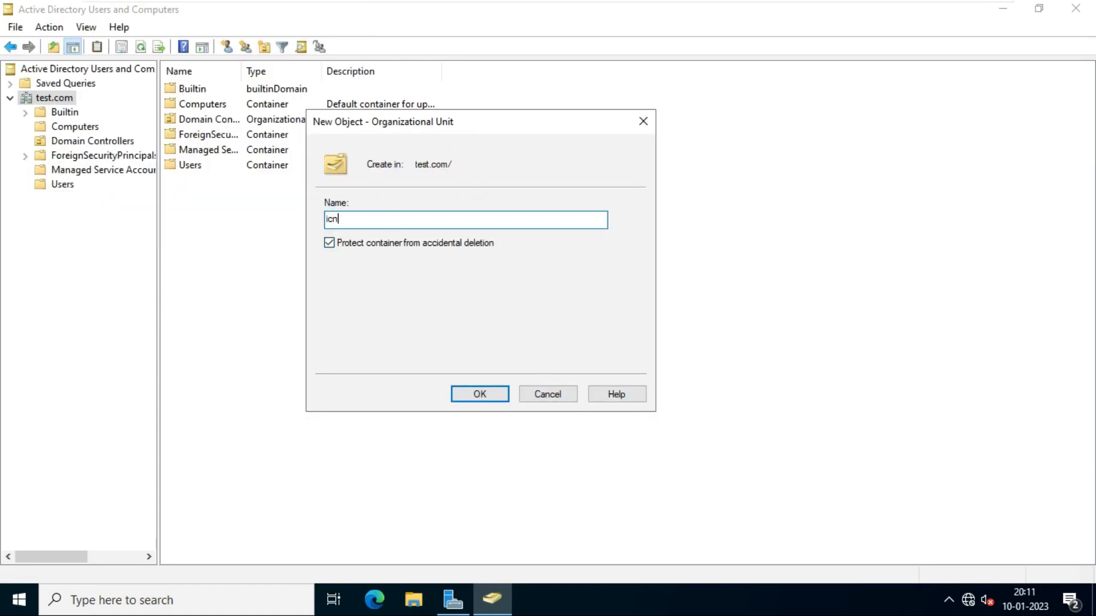
{"action": "type", "text": "cnt team"}
{"action": "left_click", "coordinate": [479, 395]}
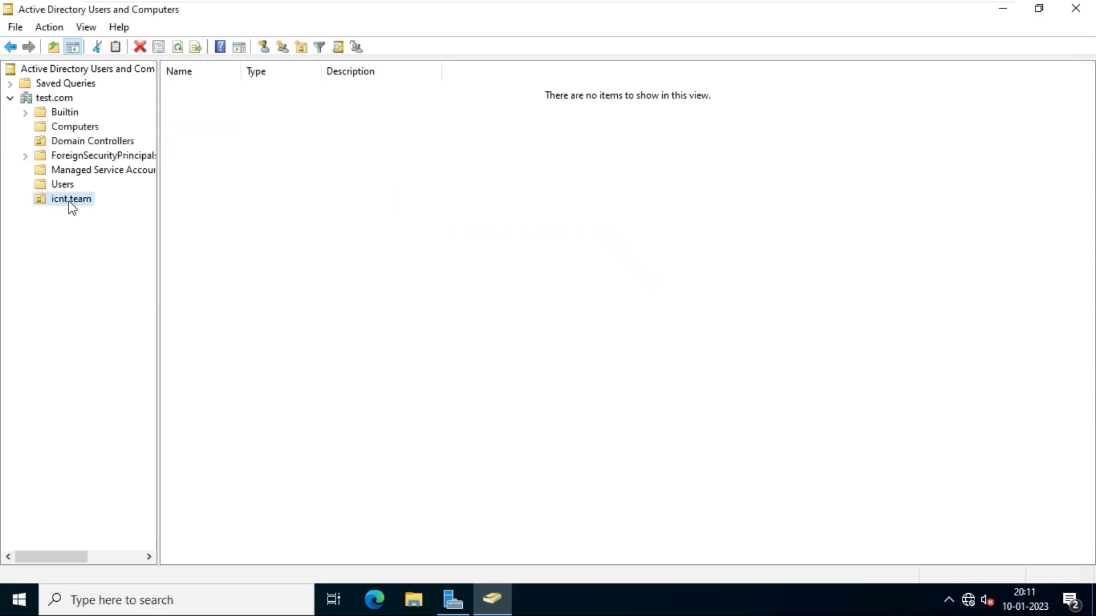
- Create an 'account dept' OU inside icnt team with accidental-deletion protection turned off
{"action": "left_click", "coordinate": [243, 248]}
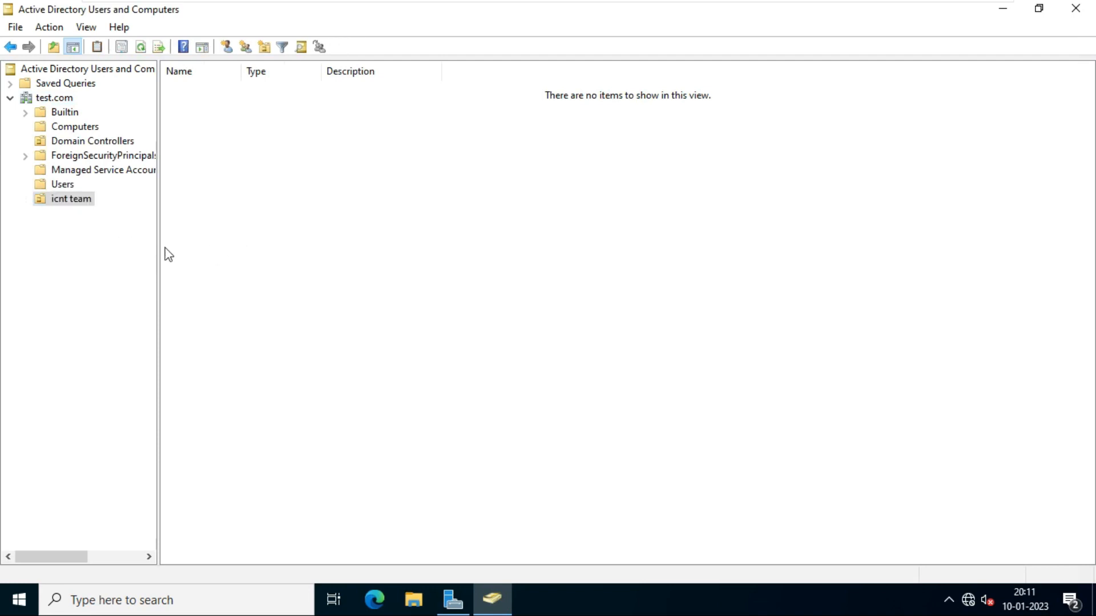
{"action": "right_click", "coordinate": [79, 207]}
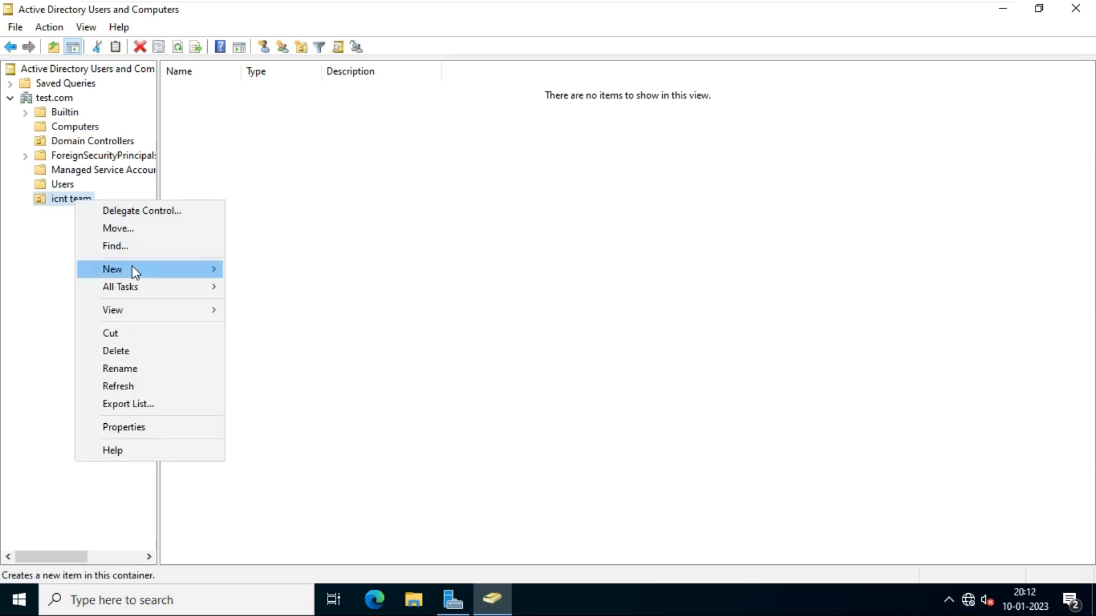
{"action": "mouse_move", "coordinate": [132, 269]}
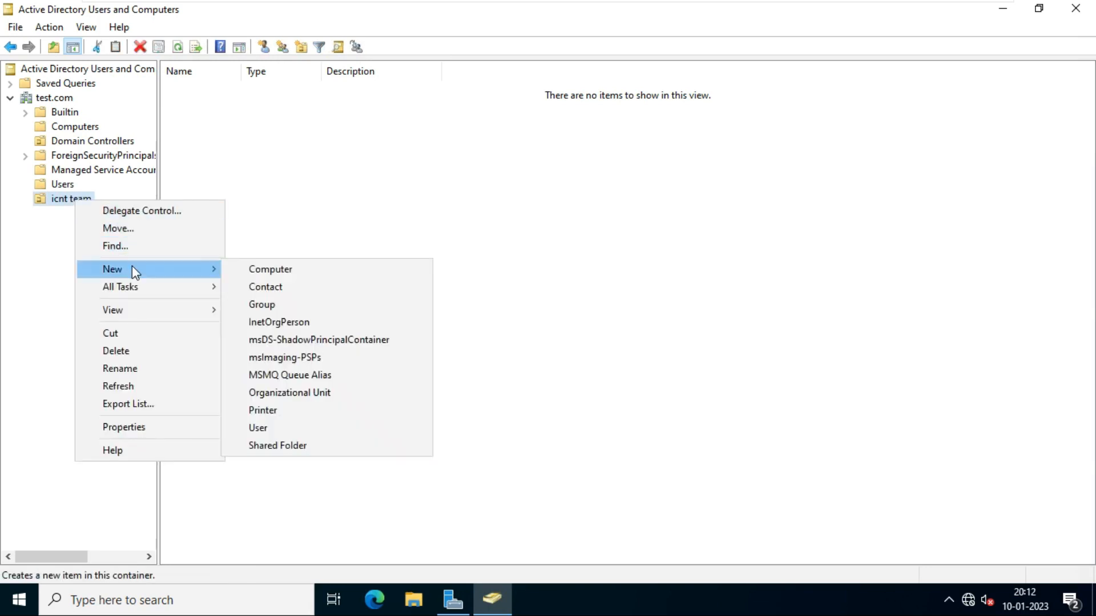
{"action": "left_click", "coordinate": [321, 404]}
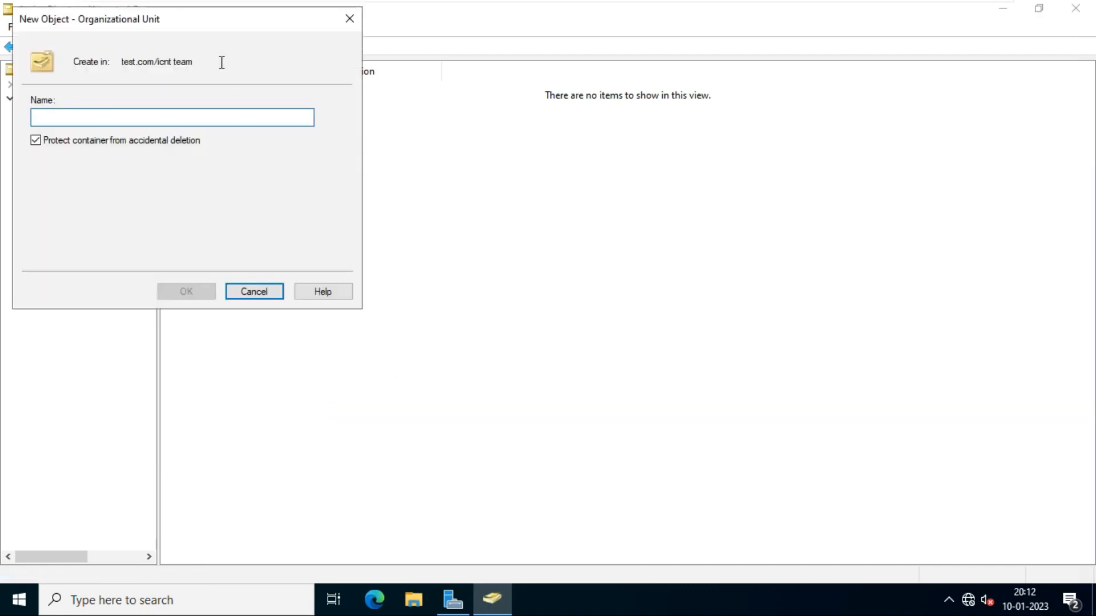
{"action": "left_click_drag", "start_coordinate": [228, 33], "coordinate": [517, 125]}
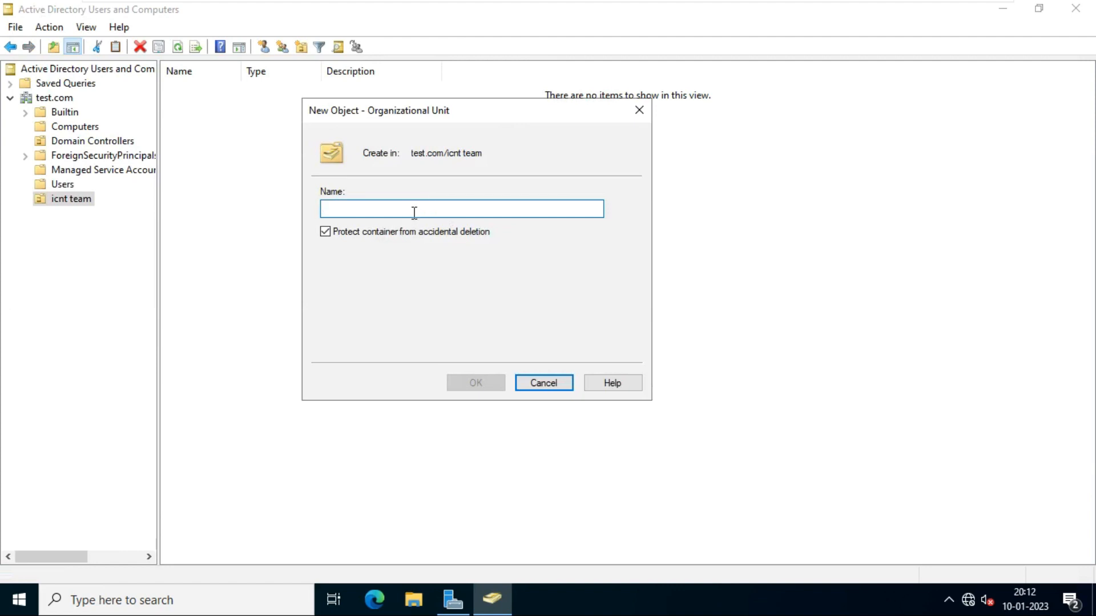
{"action": "type", "text": "acc"}
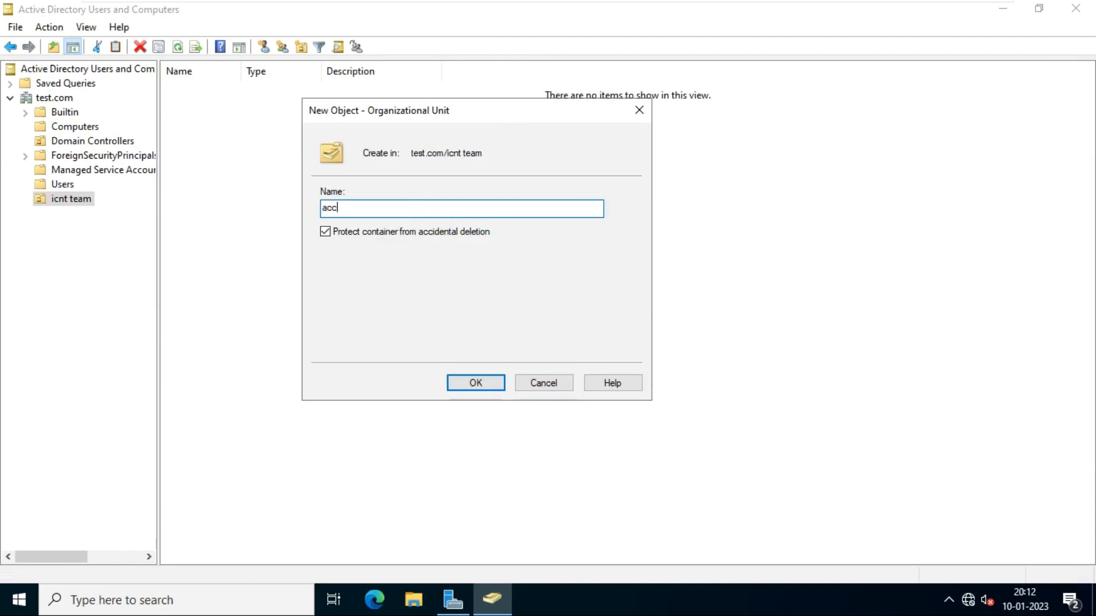
{"action": "type", "text": "ount dept"}
{"action": "left_click", "coordinate": [323, 233]}
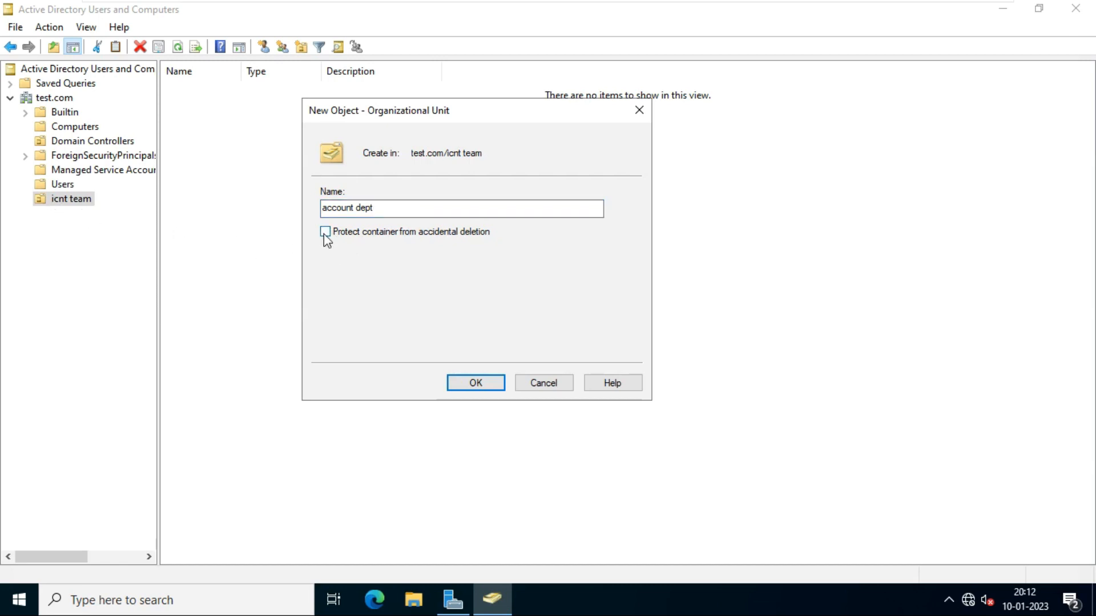
{"action": "left_click", "coordinate": [477, 388]}
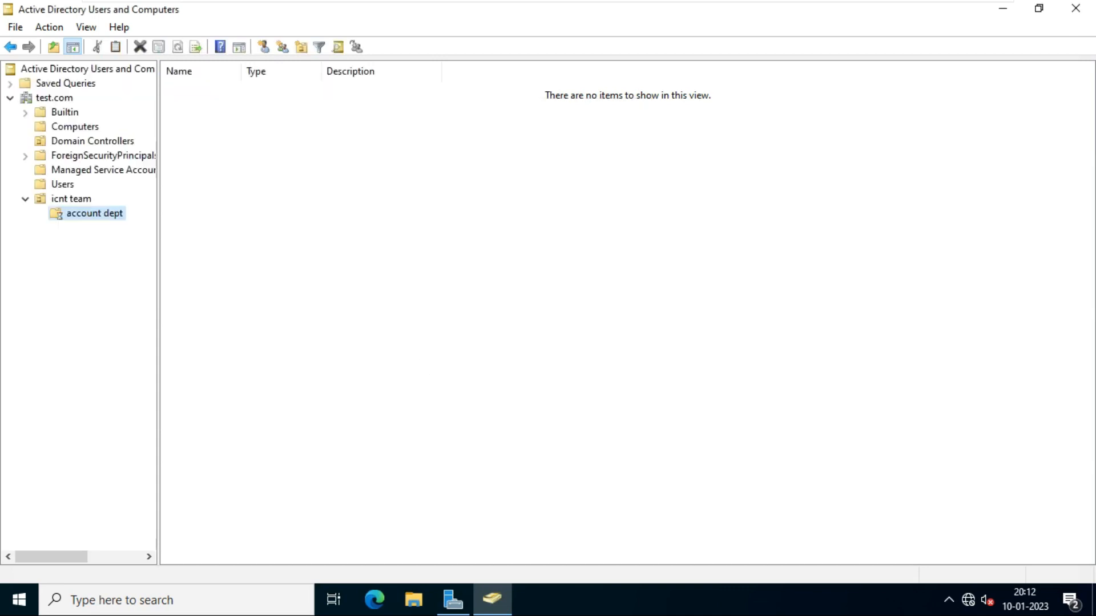
- Delete the unprotected account dept OU
{"action": "right_click", "coordinate": [106, 224]}
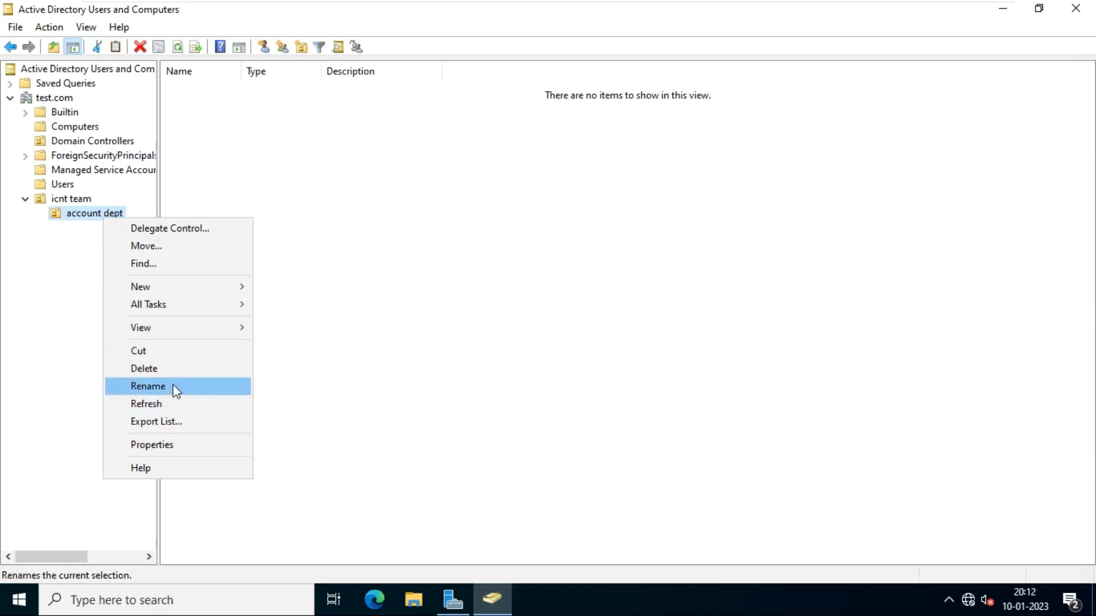
{"action": "left_click", "coordinate": [171, 368]}
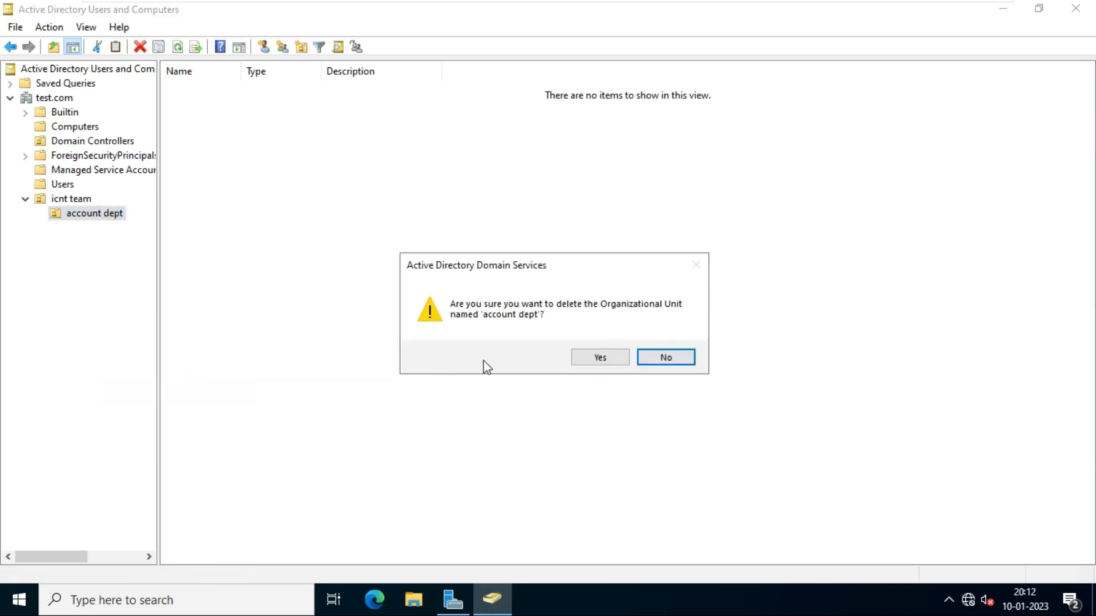
{"action": "left_click", "coordinate": [579, 360]}
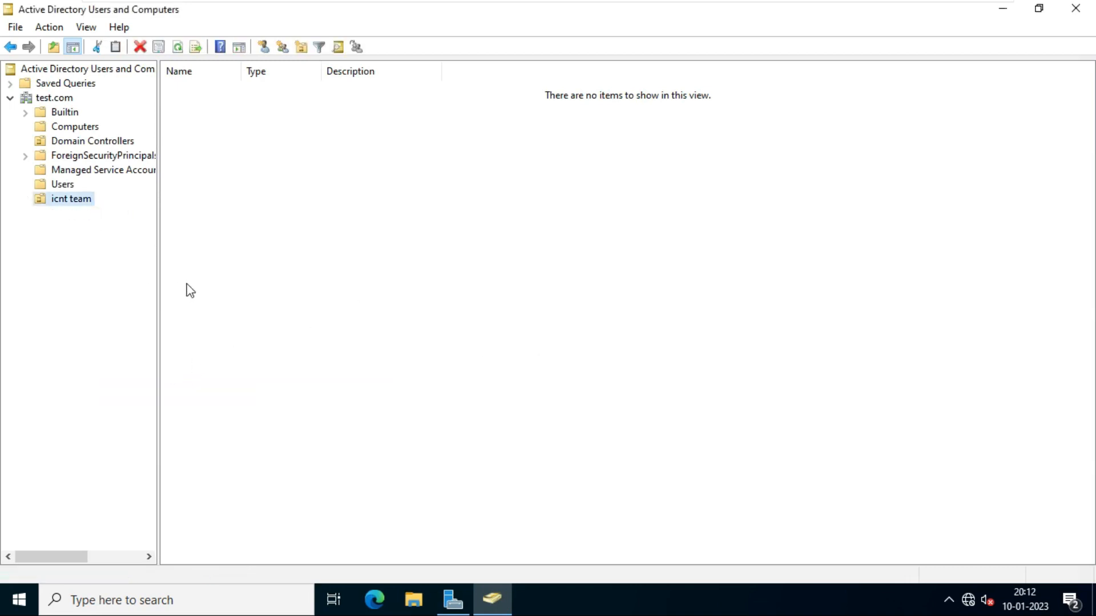
- Recreate 'account dept' inside icnt team with deletion protection left on
{"action": "right_click", "coordinate": [82, 201]}
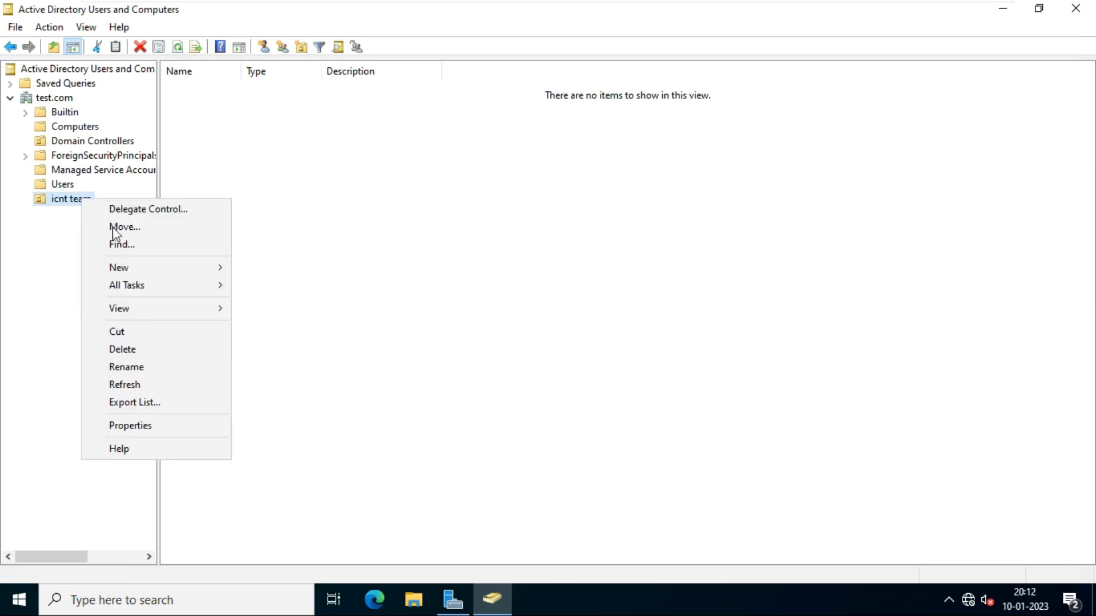
{"action": "mouse_move", "coordinate": [147, 275]}
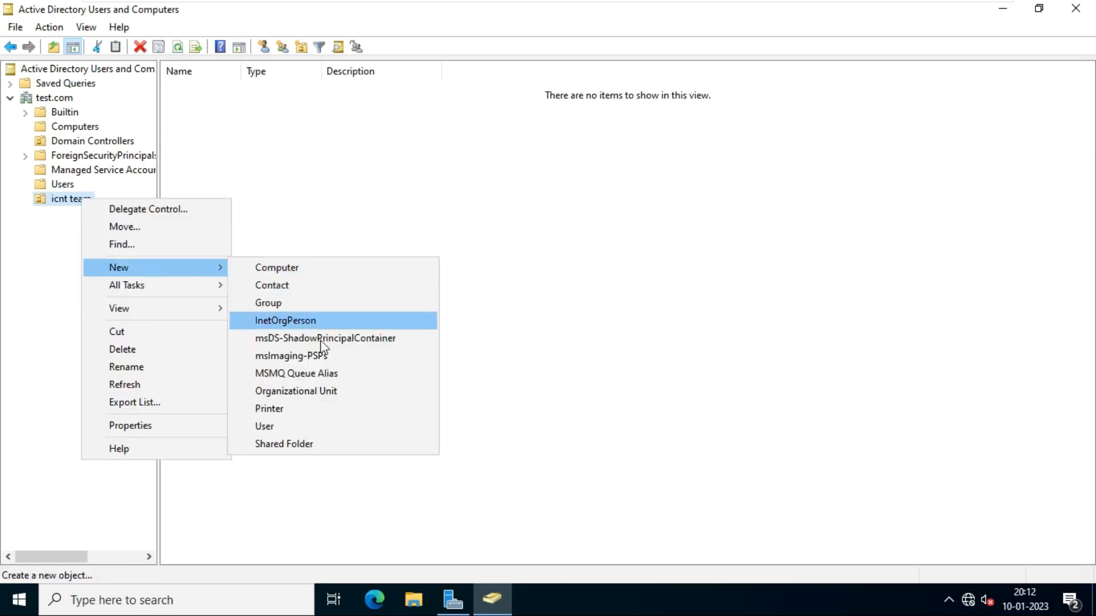
{"action": "left_click", "coordinate": [325, 394]}
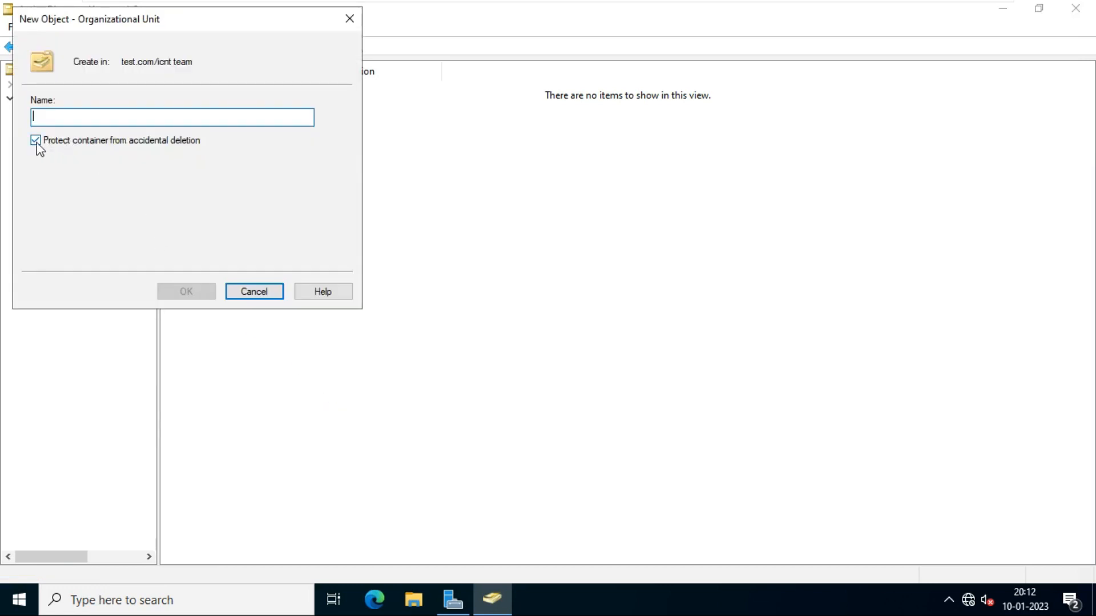
{"action": "left_click_drag", "start_coordinate": [189, 23], "coordinate": [444, 93]}
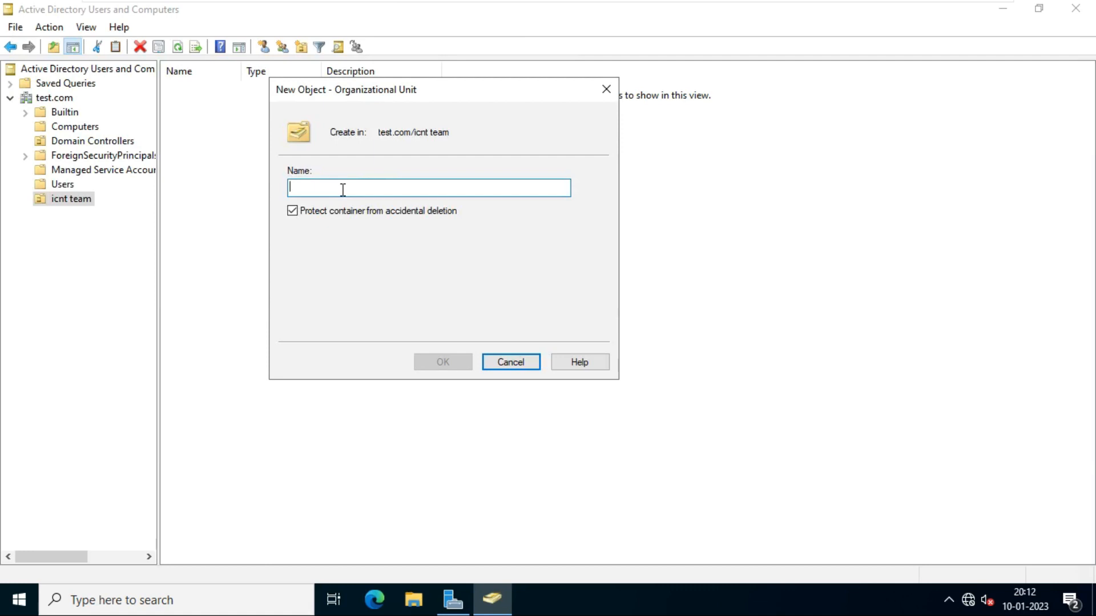
{"action": "type", "text": "acc"}
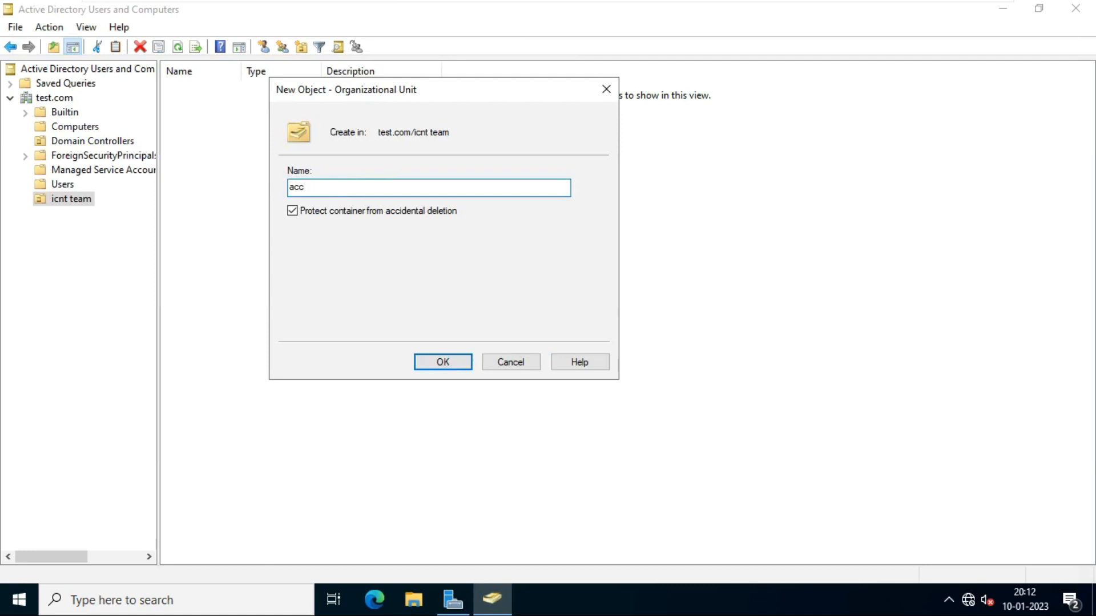
{"action": "type", "text": "ount dept"}
{"action": "key", "text": "Return"}
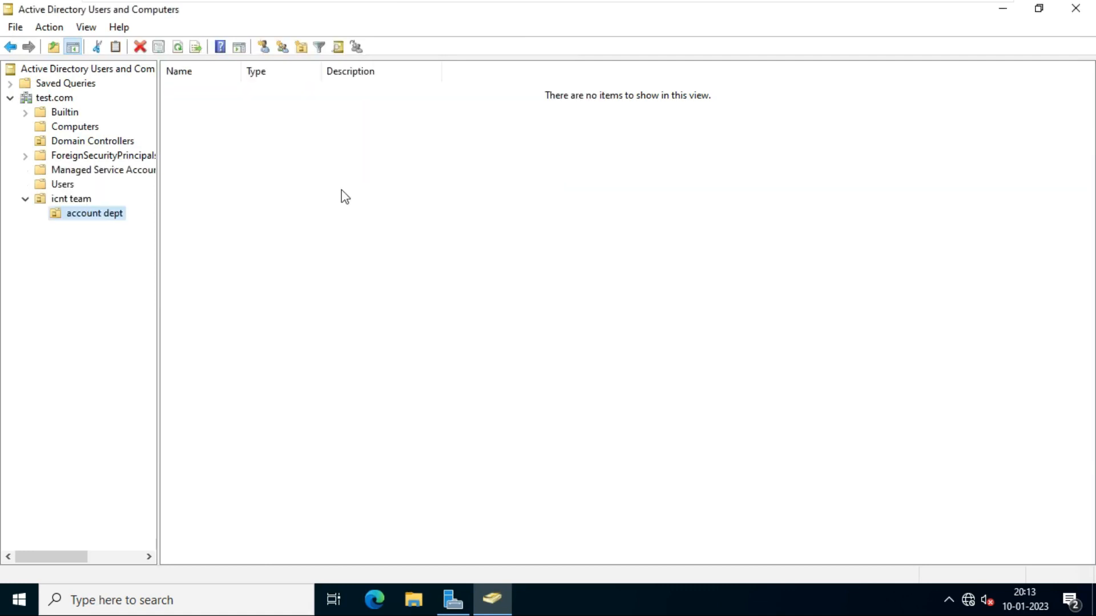
{"action": "right_click", "coordinate": [116, 214]}
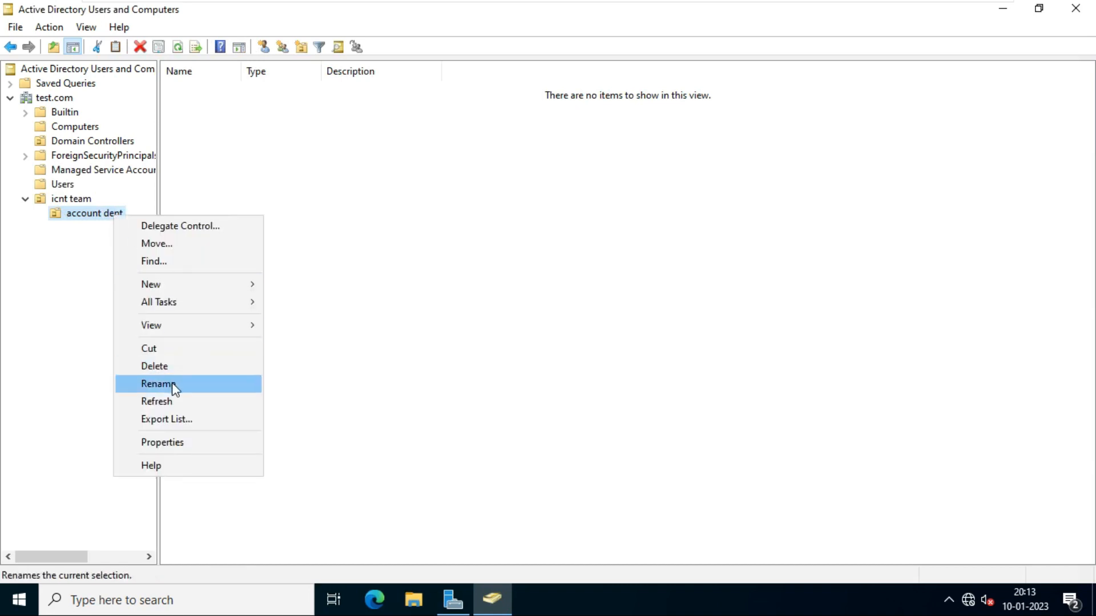
{"action": "left_click", "coordinate": [173, 368]}
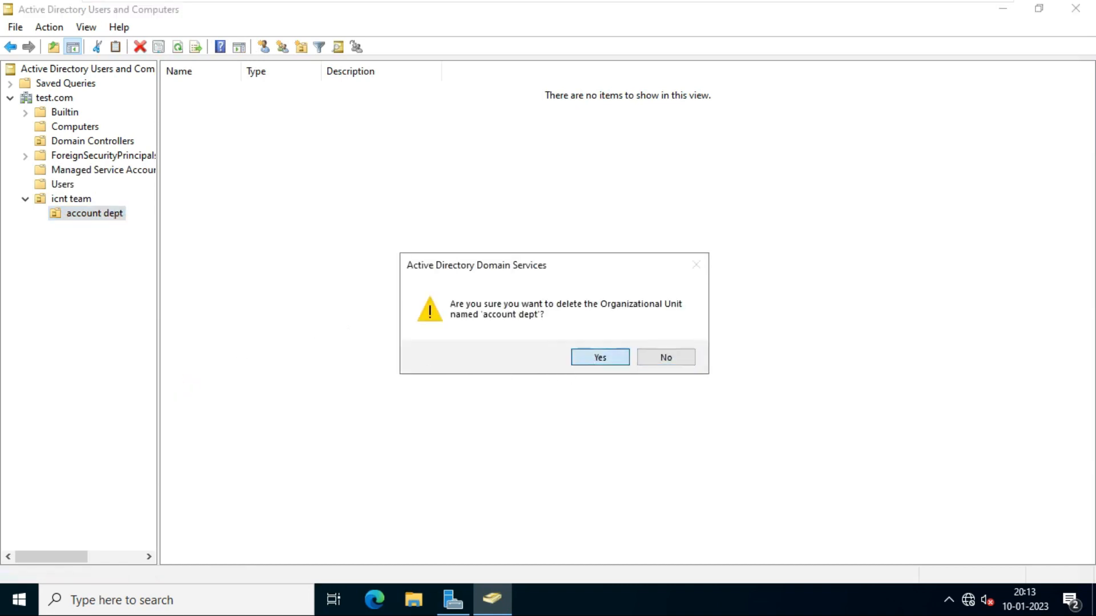
{"action": "left_click", "coordinate": [599, 358]}
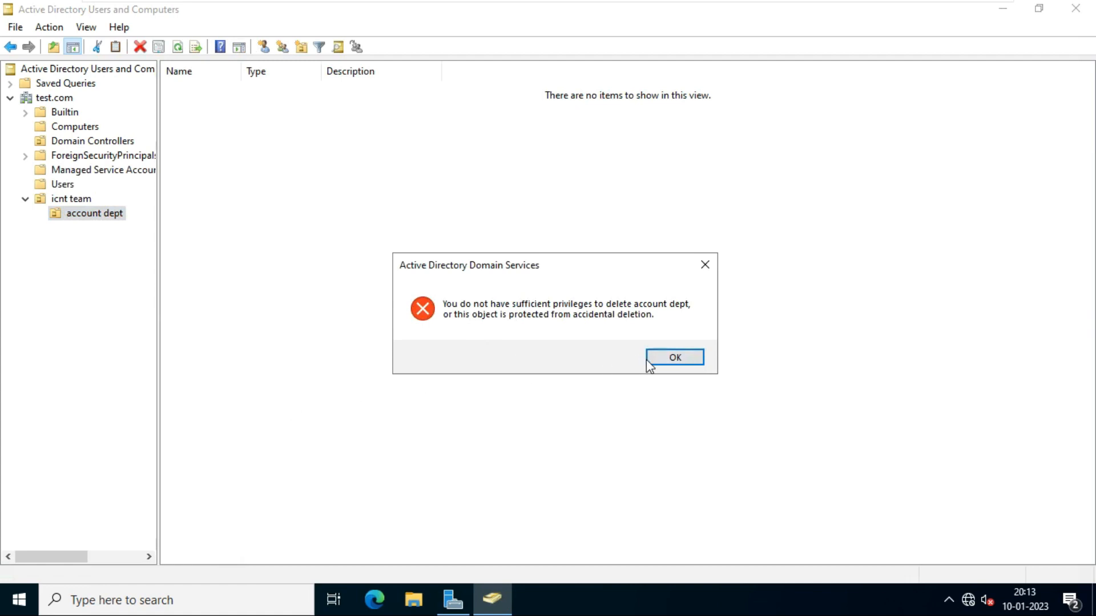
{"action": "left_click", "coordinate": [672, 358]}
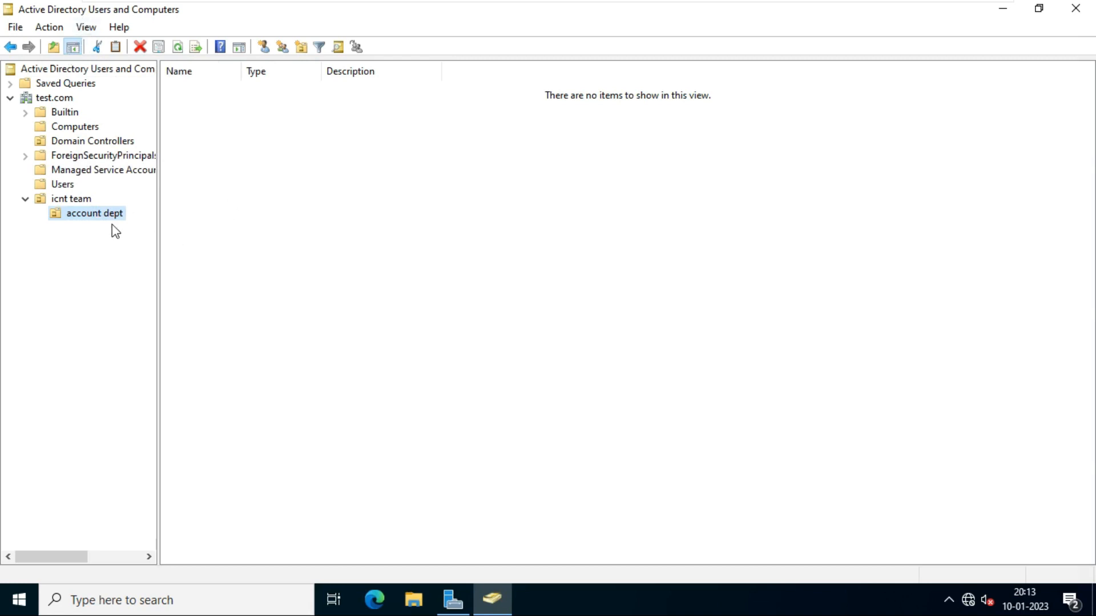
- Create an 'hr dept' OU inside icnt team
{"action": "left_click", "coordinate": [74, 199]}
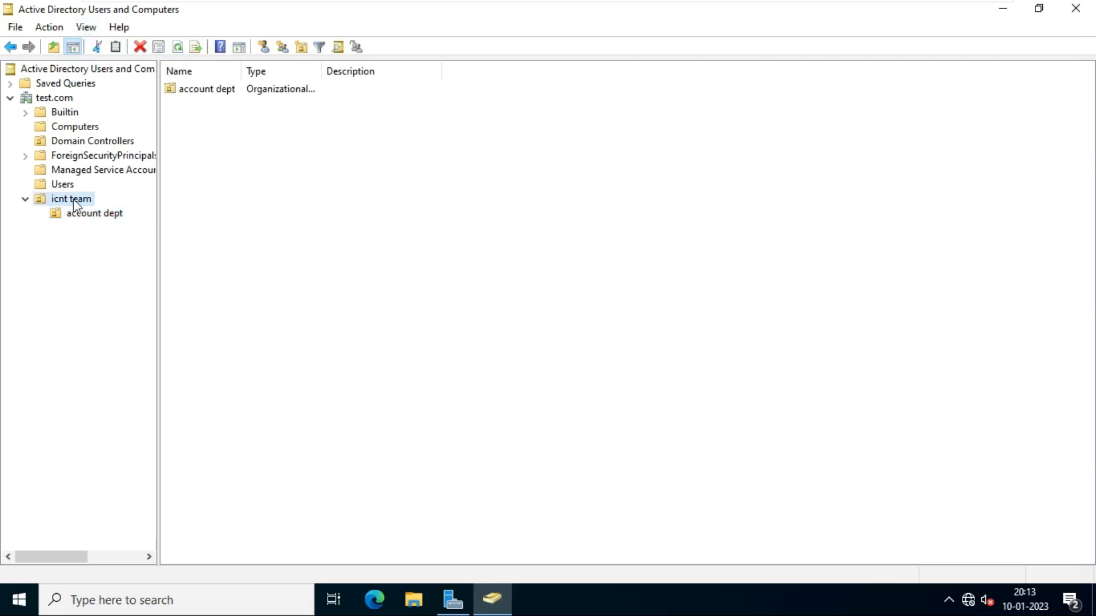
{"action": "right_click", "coordinate": [74, 201]}
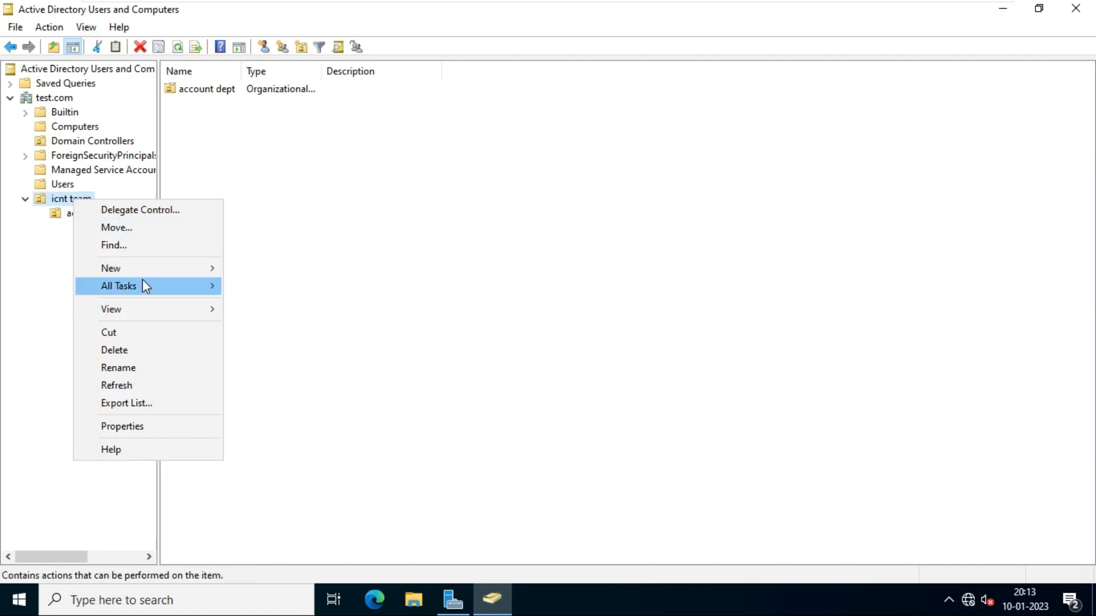
{"action": "mouse_move", "coordinate": [150, 267]}
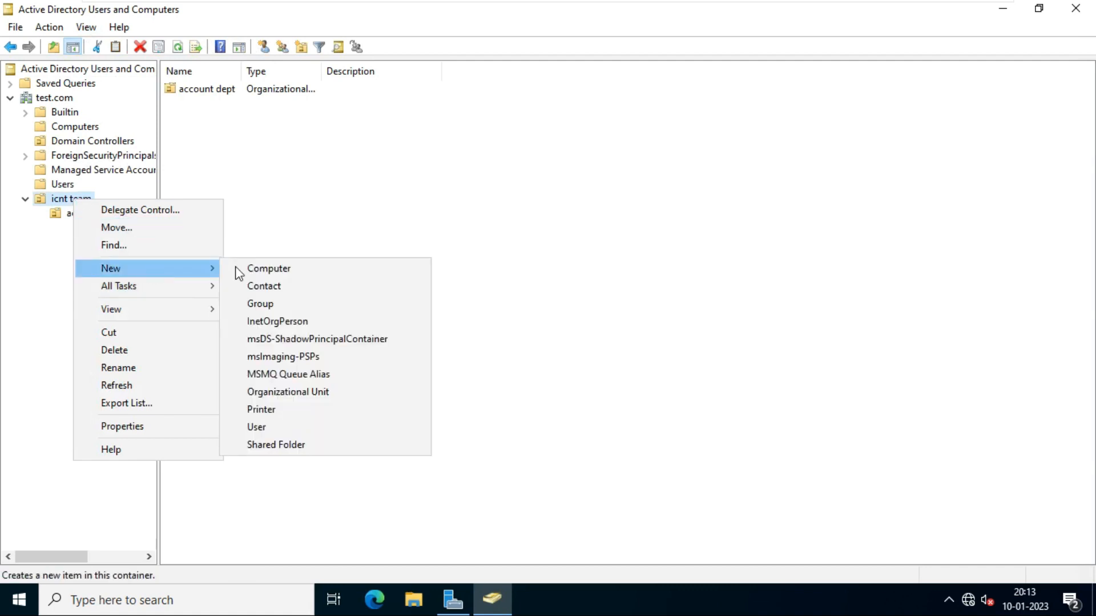
{"action": "left_click", "coordinate": [331, 392]}
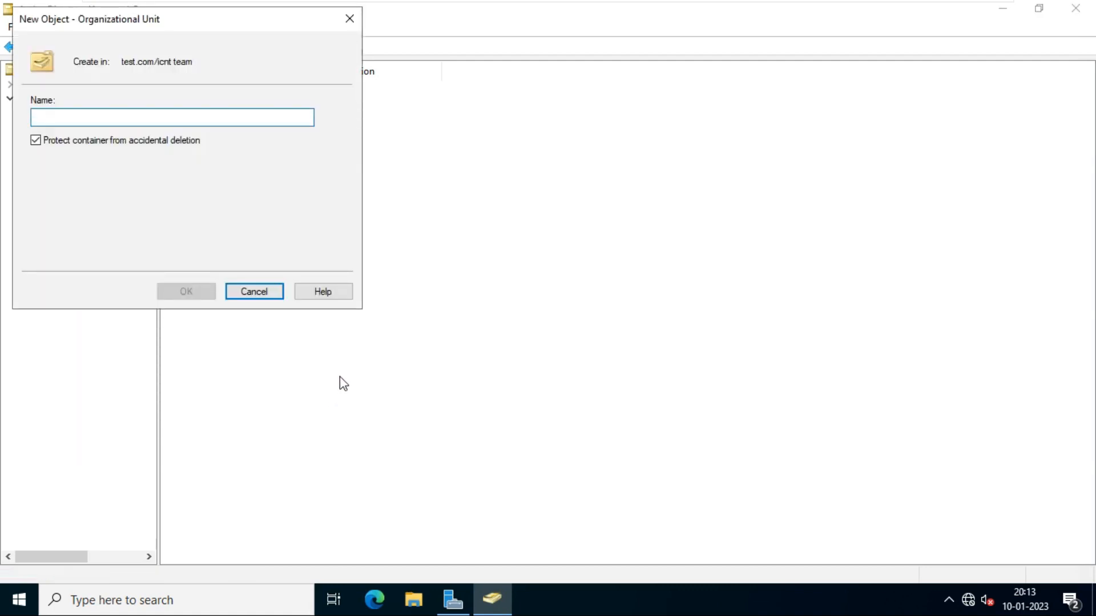
{"action": "type", "text": "hr tea"}
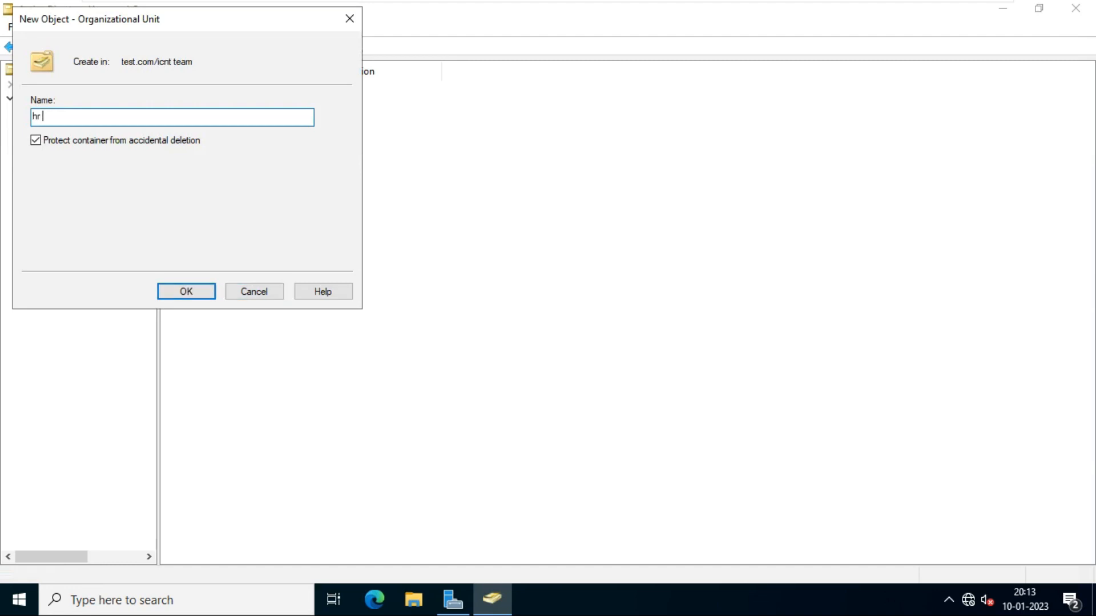
{"action": "key", "text": "BackSpace"}
{"action": "key", "text": "BackSpace"}
{"action": "key", "text": "BackSpace"}
{"action": "type", "text": "dept"}
{"action": "key", "text": "Return"}
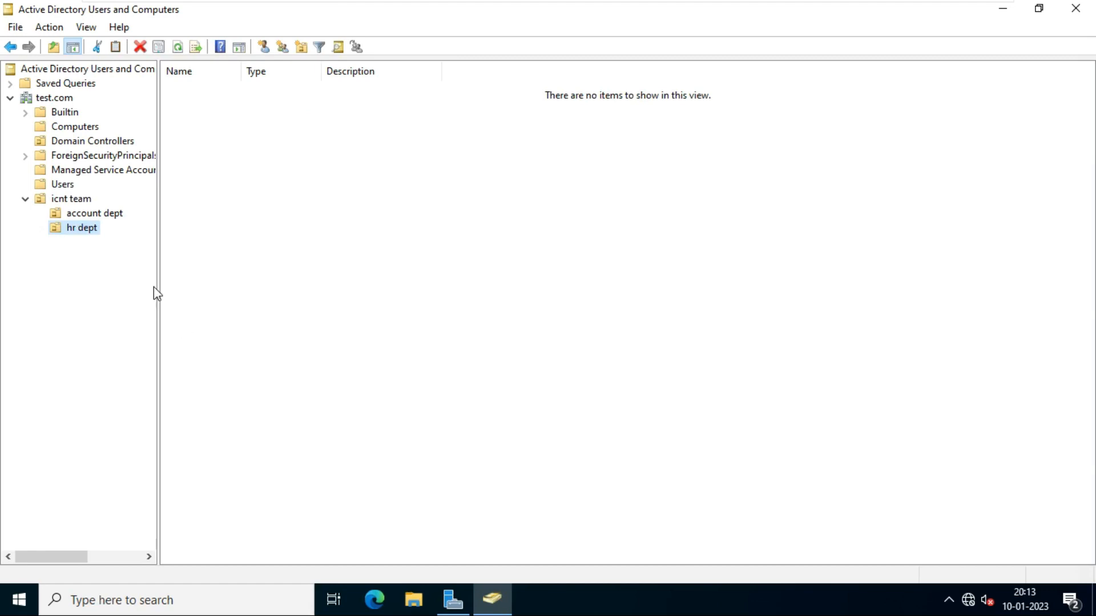
- Create an 'it dept' OU inside icnt team, then view account dept and hr dept
{"action": "right_click", "coordinate": [87, 201]}
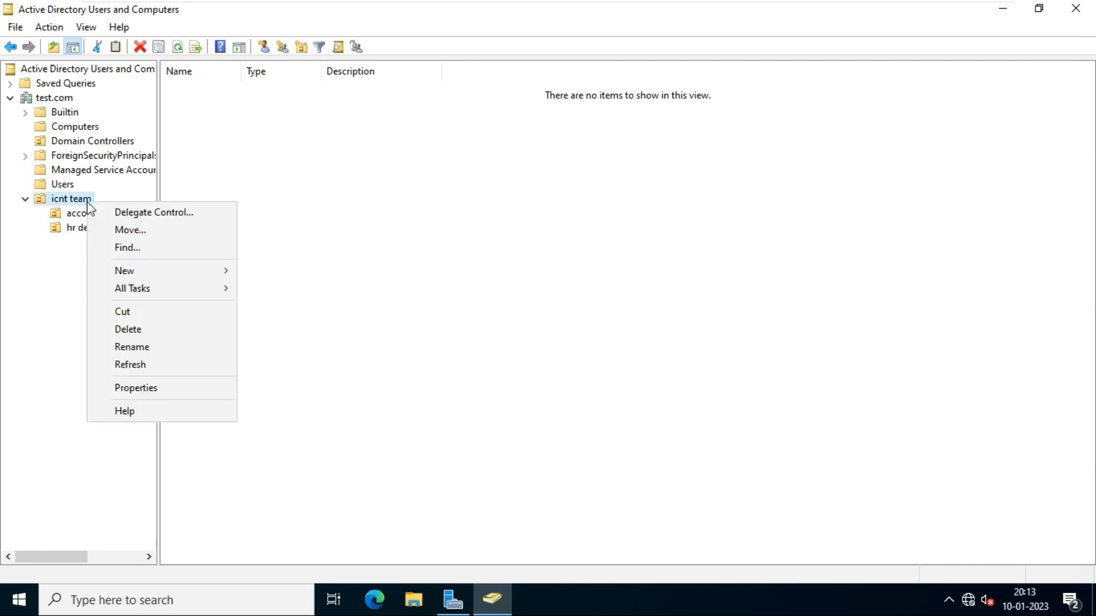
{"action": "mouse_move", "coordinate": [216, 277]}
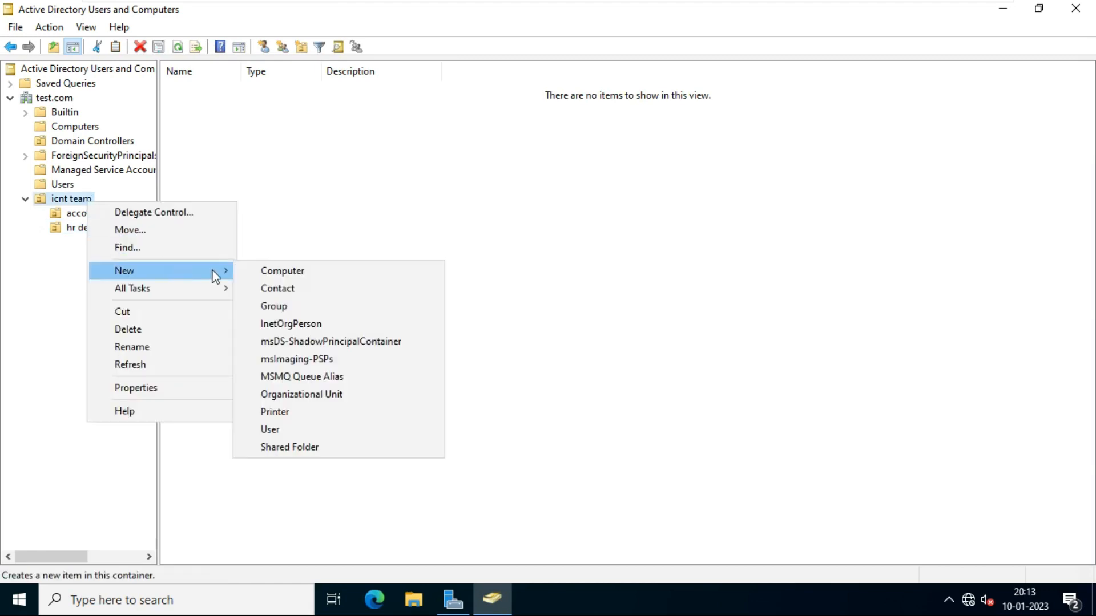
{"action": "left_click", "coordinate": [336, 395]}
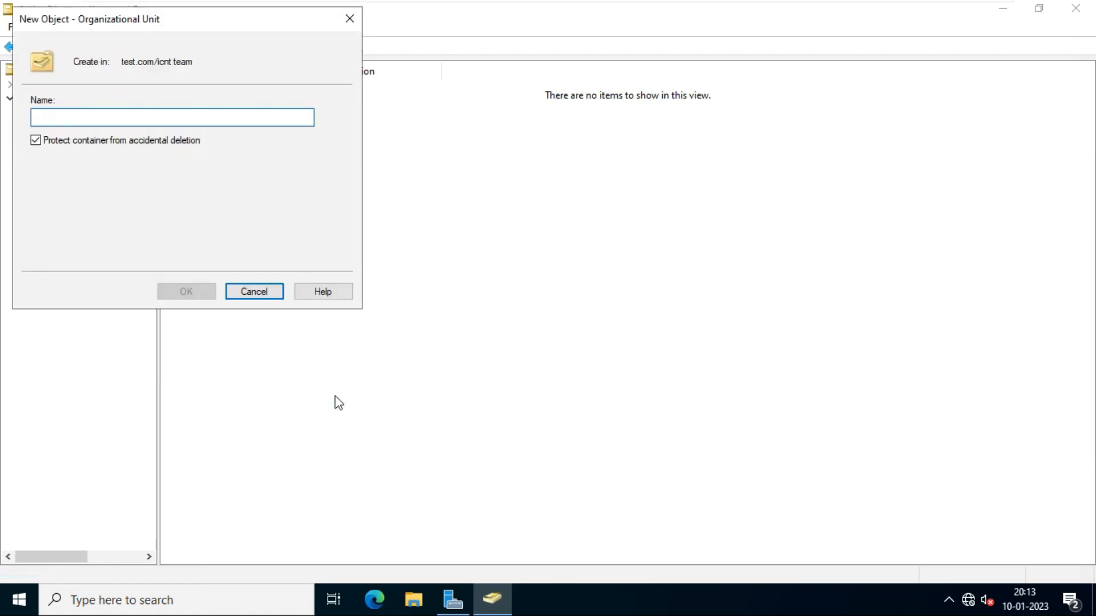
{"action": "type", "text": "it dep"}
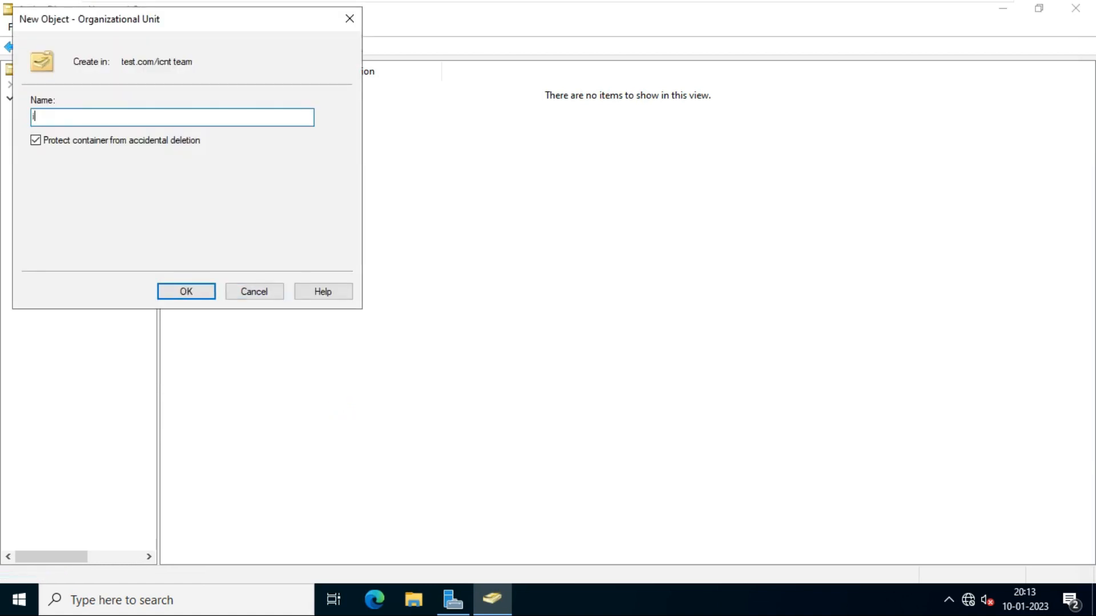
{"action": "key", "text": "BackSpace"}
{"action": "key", "text": "BackSpace"}
{"action": "type", "text": "ept"}
{"action": "key", "text": "Return"}
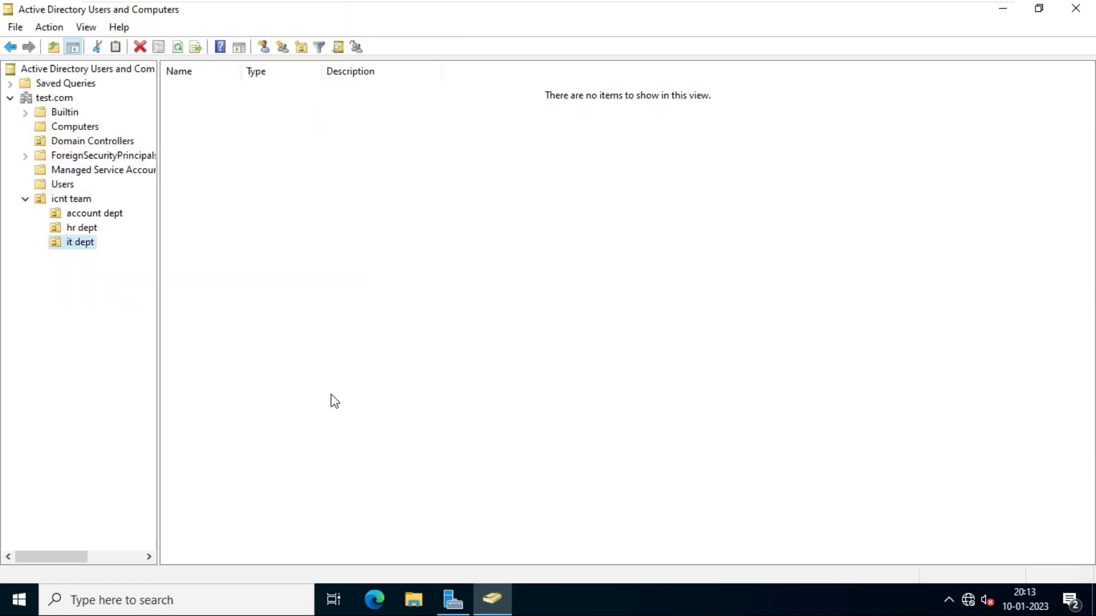
{"action": "left_click", "coordinate": [106, 215]}
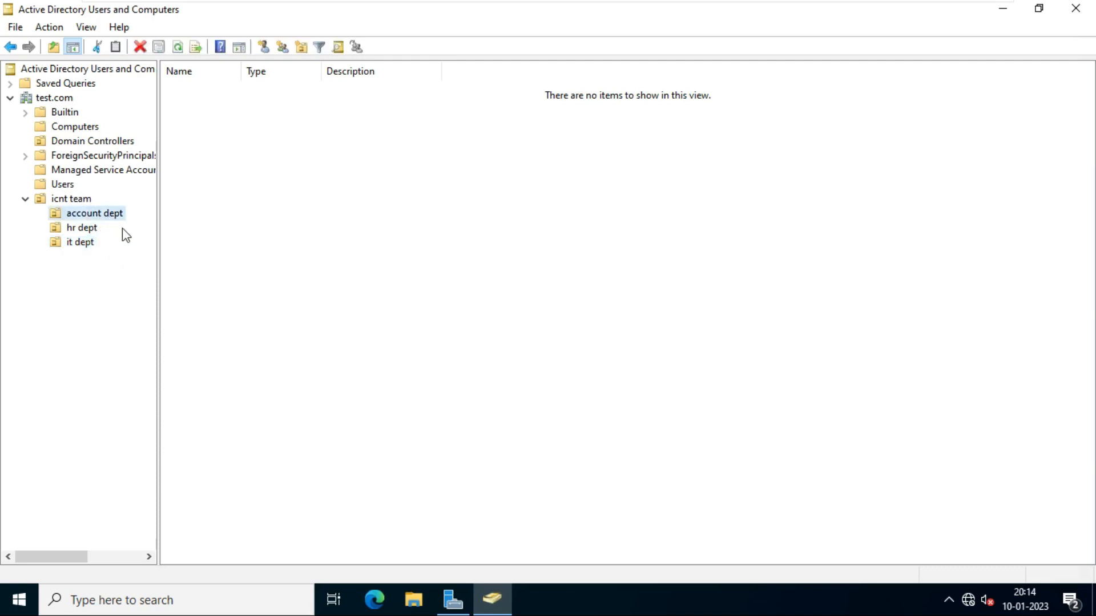
{"action": "left_click", "coordinate": [83, 229]}
{"action": "left_click", "coordinate": [85, 245]}
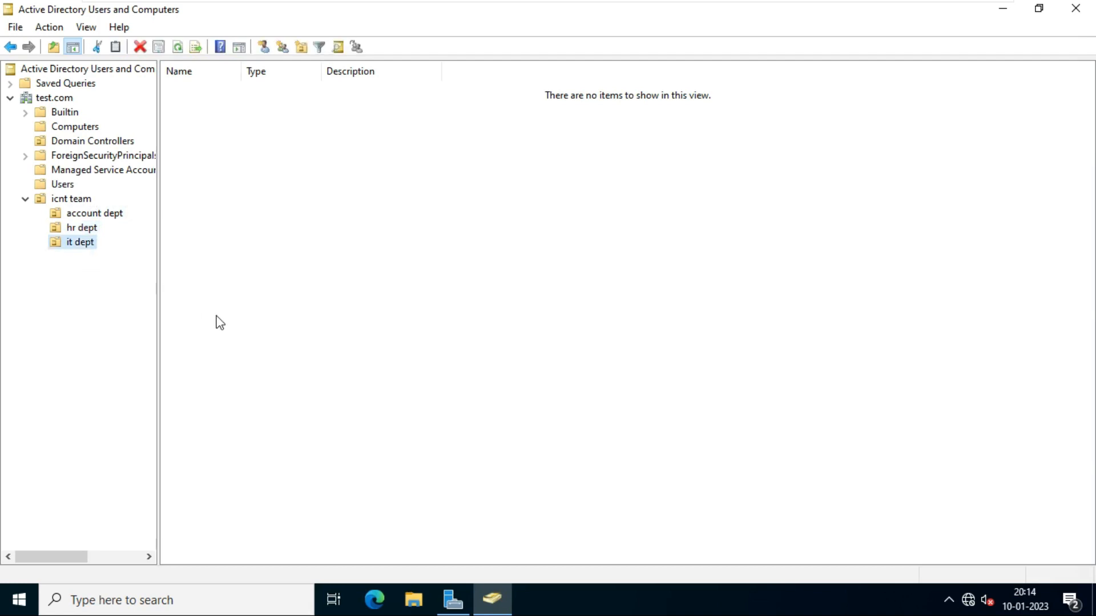
{"action": "left_click", "coordinate": [95, 214]}
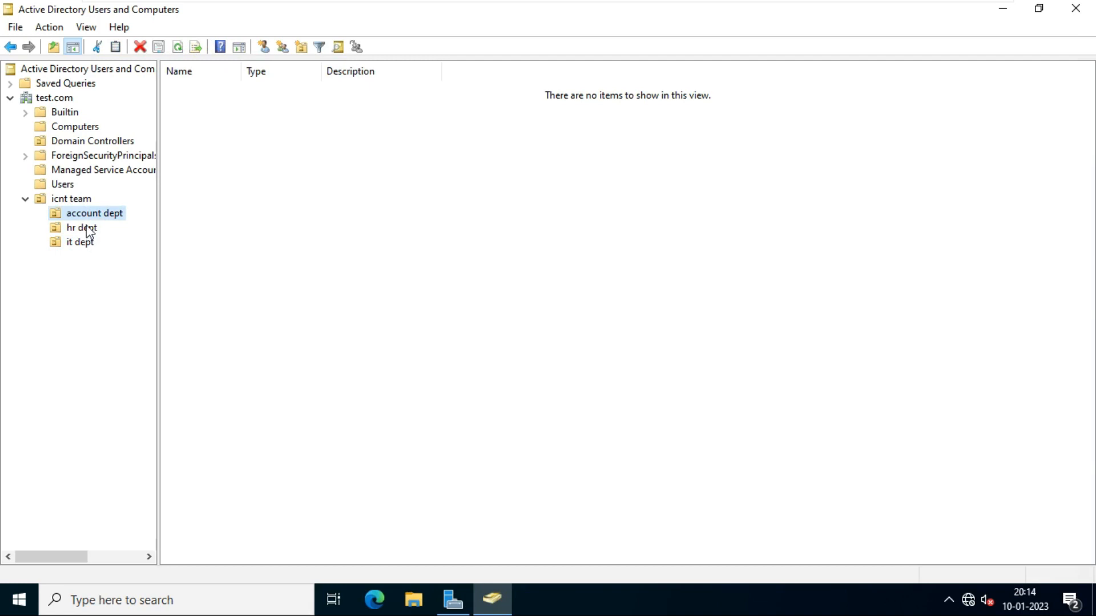
{"action": "left_click", "coordinate": [87, 230]}
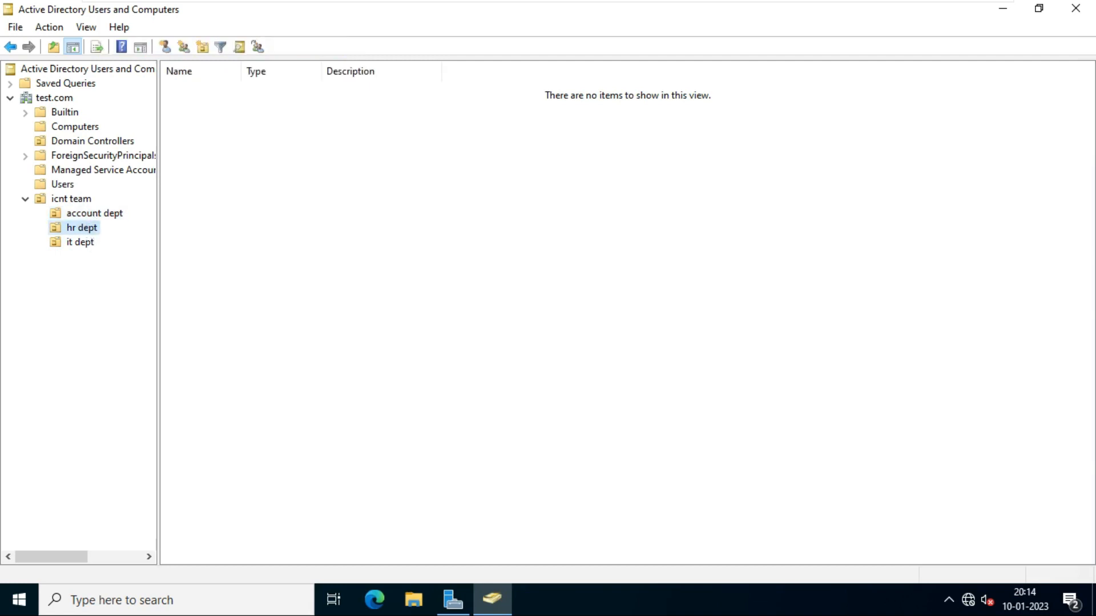
{"action": "left_click", "coordinate": [90, 215]}
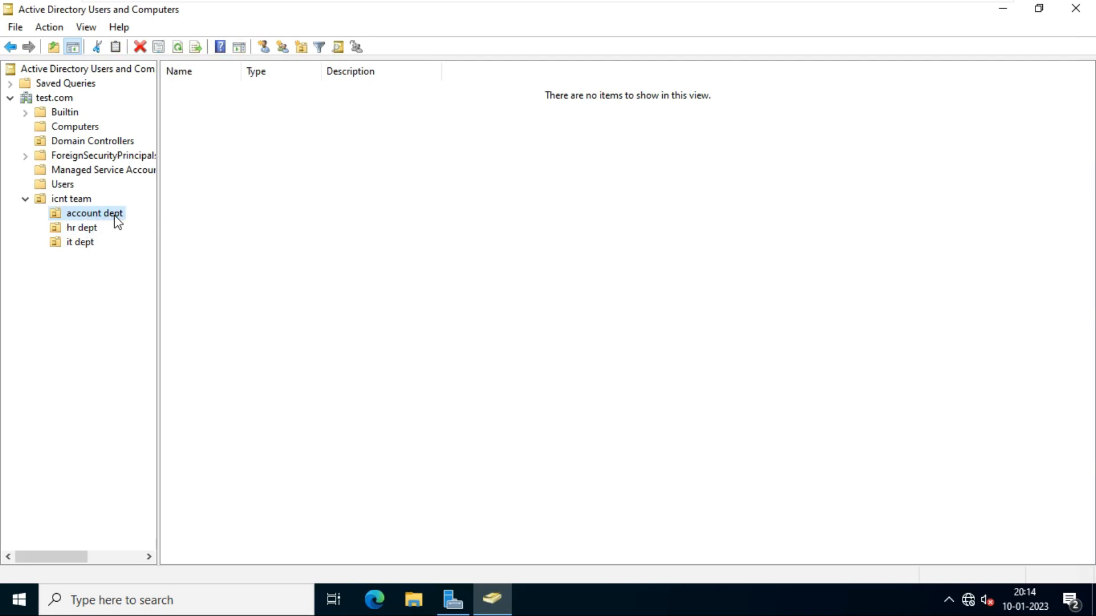
{"action": "left_click", "coordinate": [81, 229]}
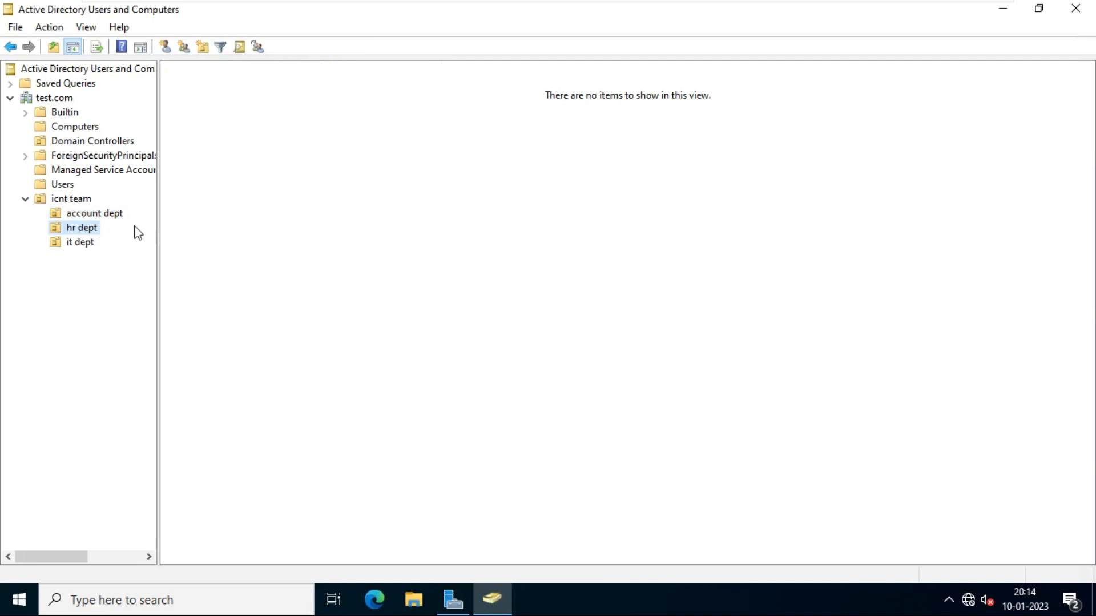
{"action": "left_click", "coordinate": [87, 244]}
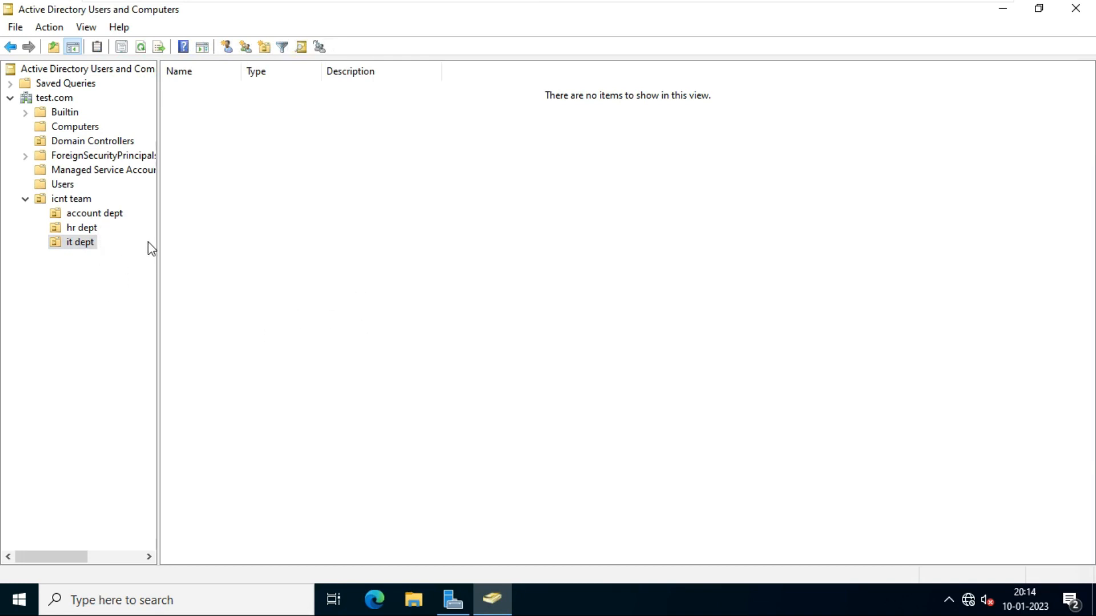
- Start a new user in the Users container with first name and logon name user1
{"action": "left_click", "coordinate": [63, 184]}
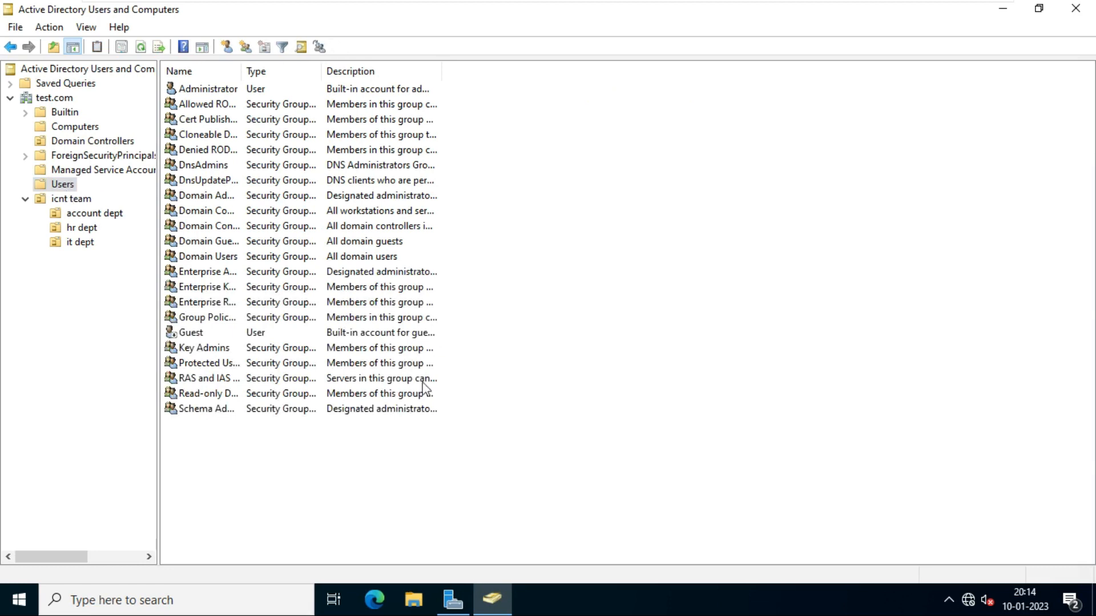
{"action": "right_click", "coordinate": [244, 465]}
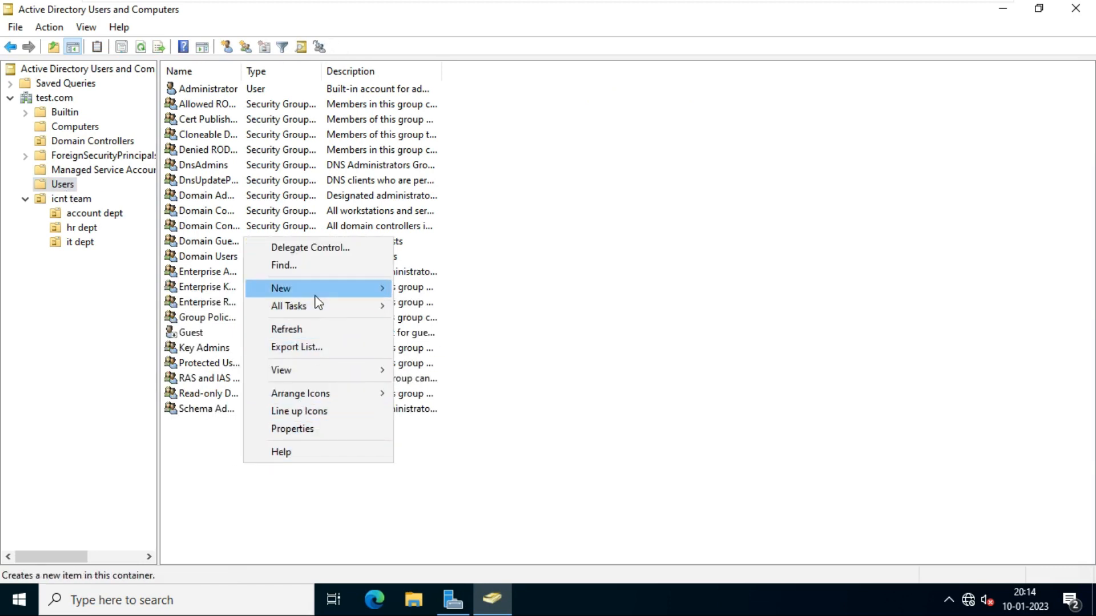
{"action": "mouse_move", "coordinate": [315, 289]}
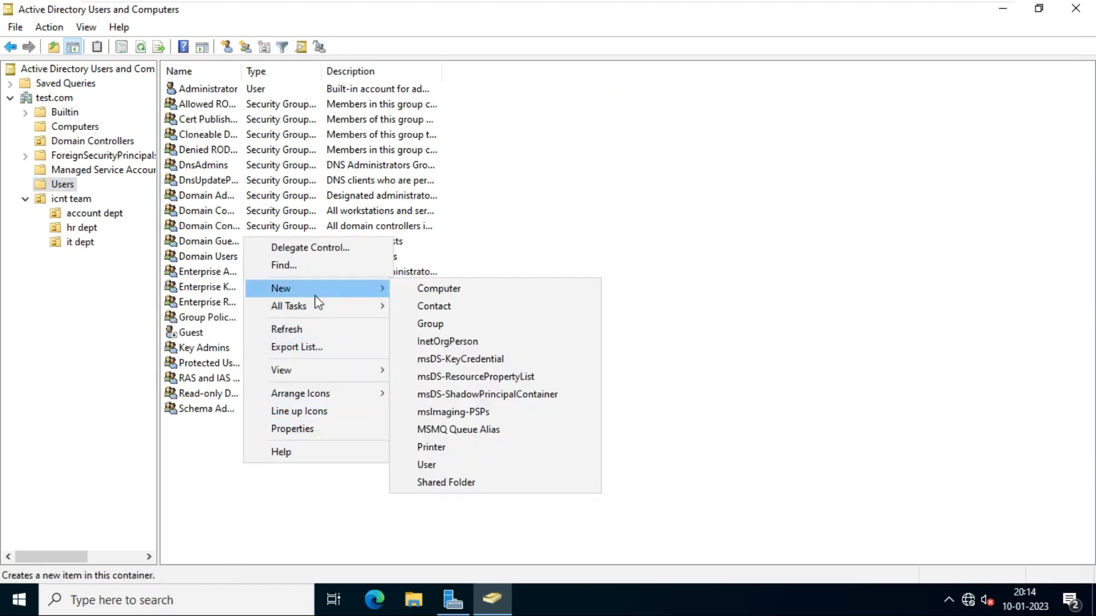
{"action": "left_click", "coordinate": [467, 465]}
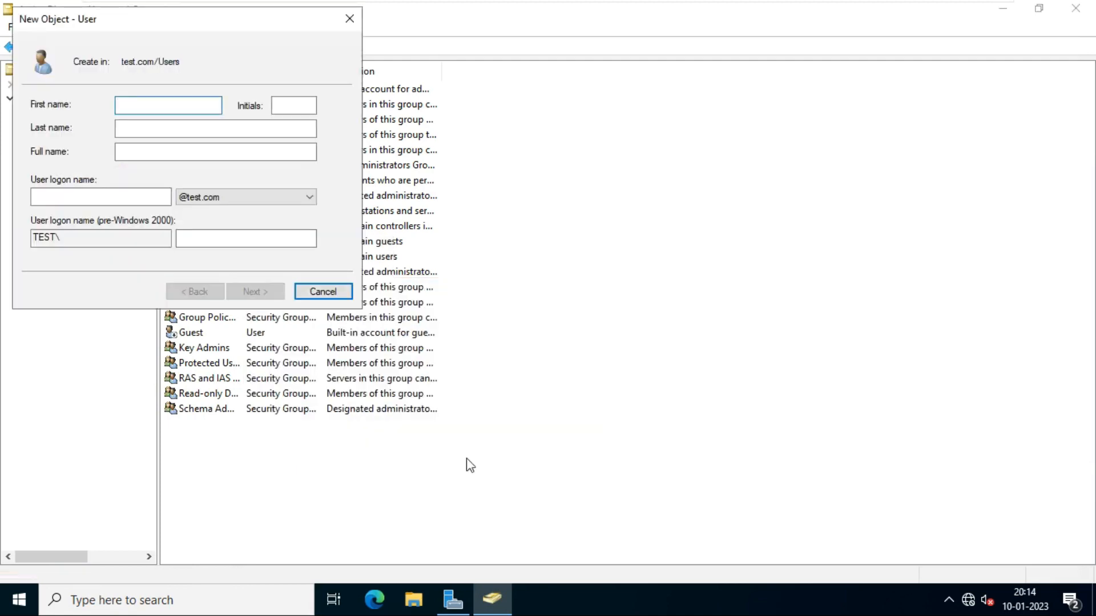
{"action": "type", "text": "user1"}
{"action": "key", "text": "ctrl+a"}
{"action": "key", "text": "ctrl+c"}
{"action": "key", "text": "Tab"}
{"action": "key", "text": "Tab"}
{"action": "key", "text": "Tab"}
{"action": "key", "text": "Tab"}
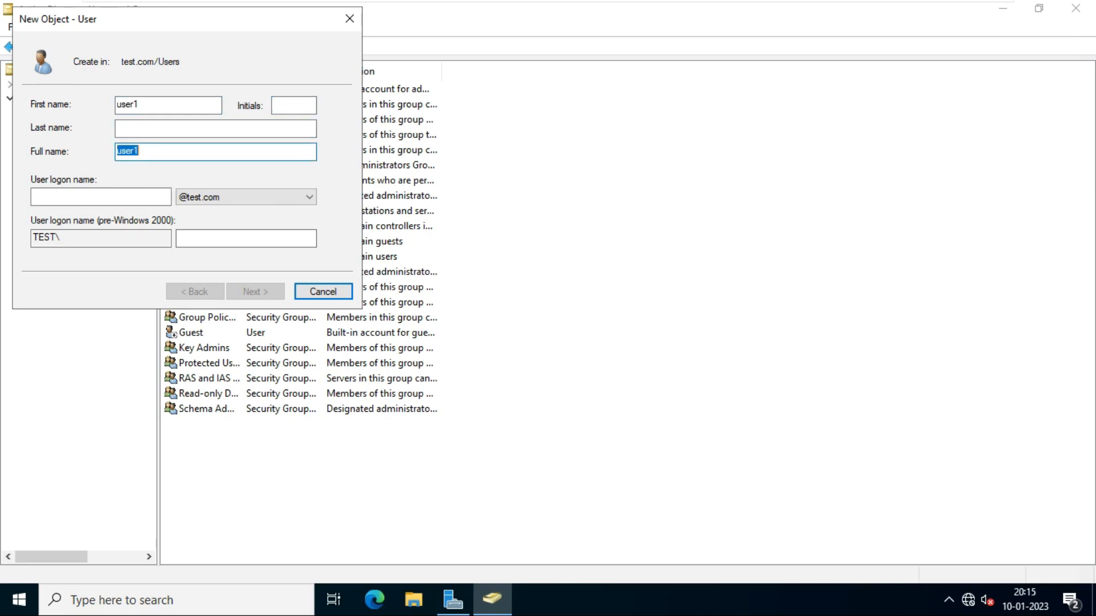
{"action": "key", "text": "ctrl+v"}
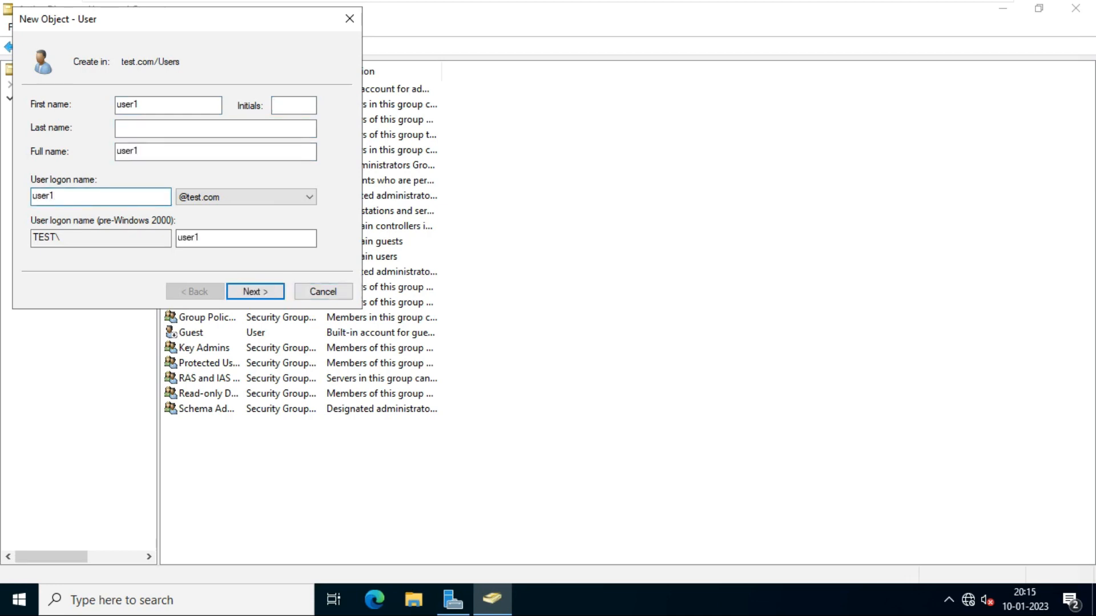
{"action": "key", "text": "Return"}
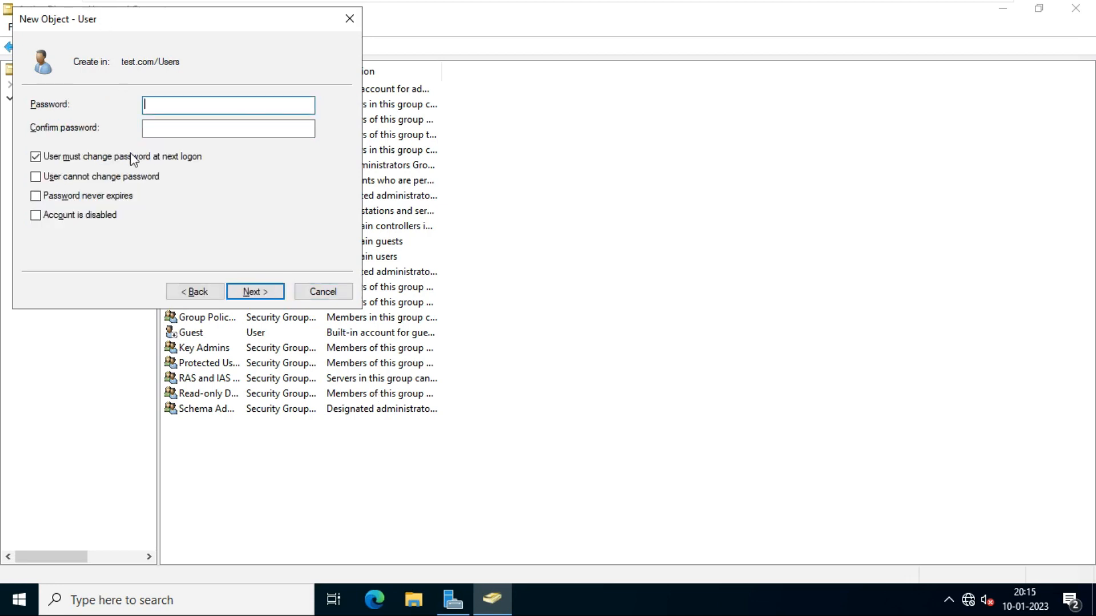
- Set user1's password as never expiring and unchangeable by the user, then finish the wizard
{"action": "left_click", "coordinate": [74, 160]}
{"action": "left_click", "coordinate": [57, 177]}
{"action": "left_click", "coordinate": [53, 196]}
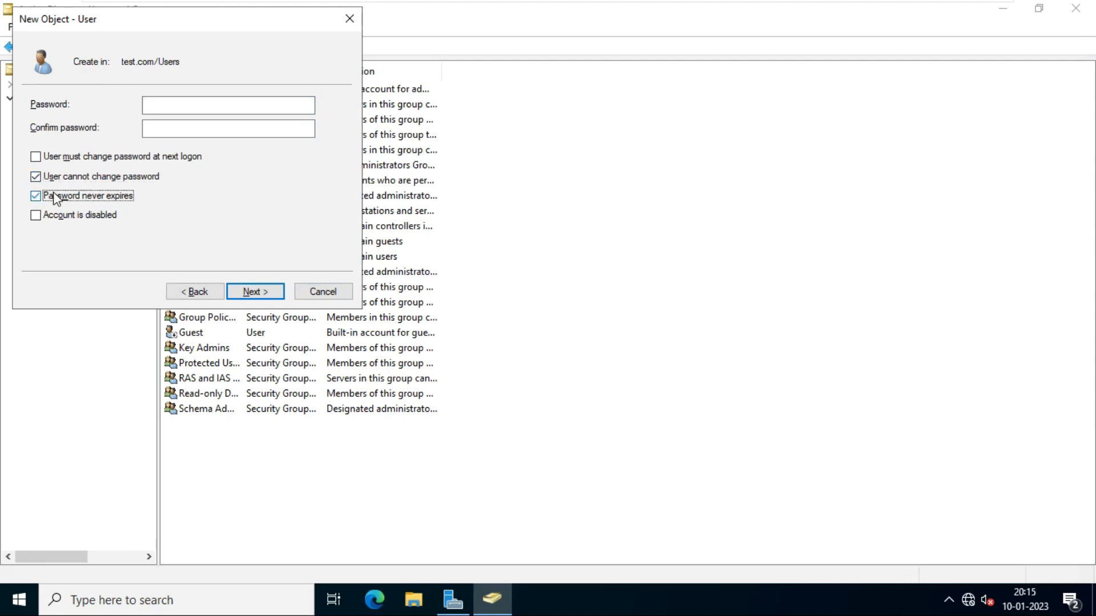
{"action": "left_click", "coordinate": [169, 101]}
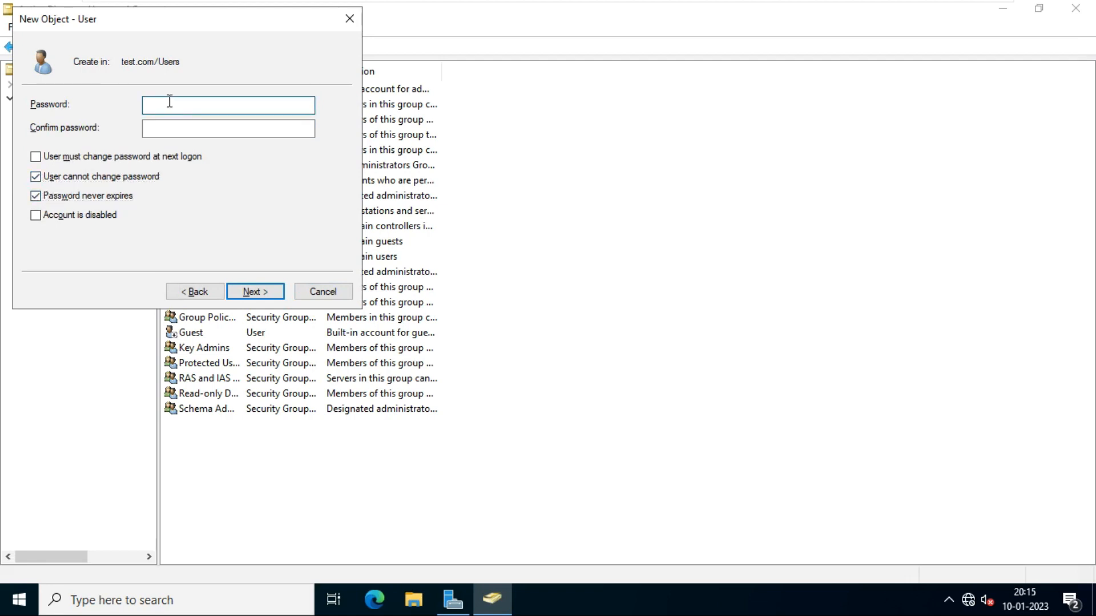
{"action": "type", "text": "*********"}
{"action": "key", "text": "Tab"}
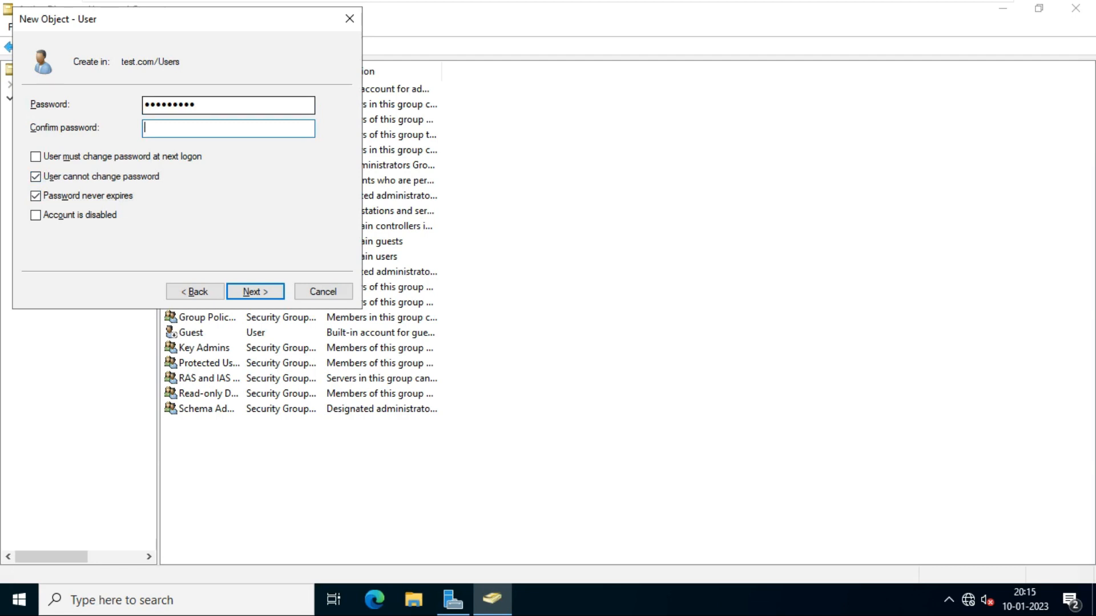
{"action": "type", "text": "*********"}
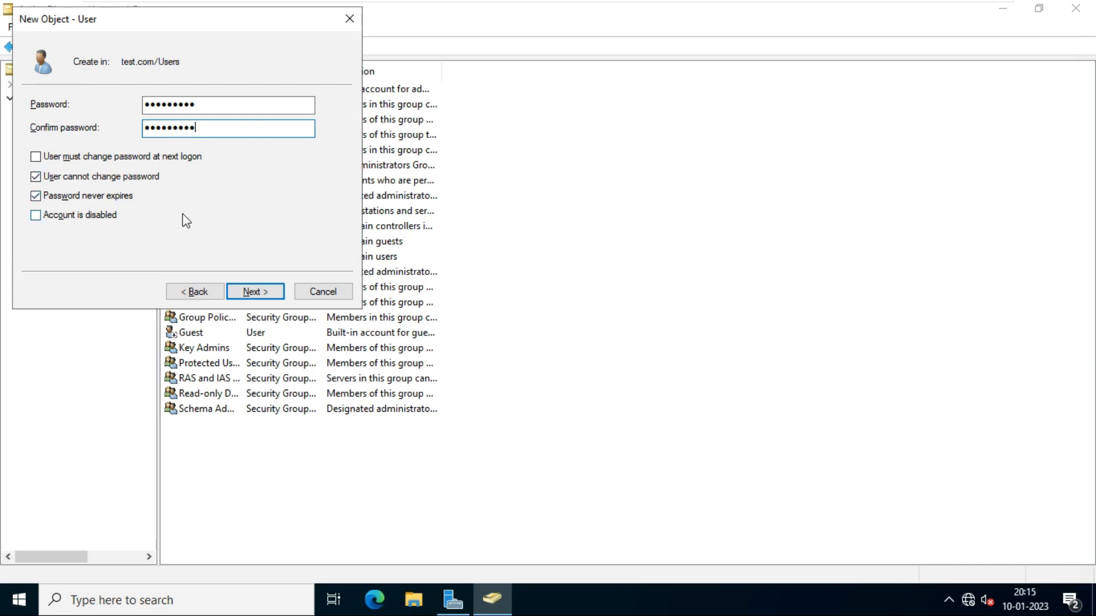
{"action": "left_click", "coordinate": [258, 291]}
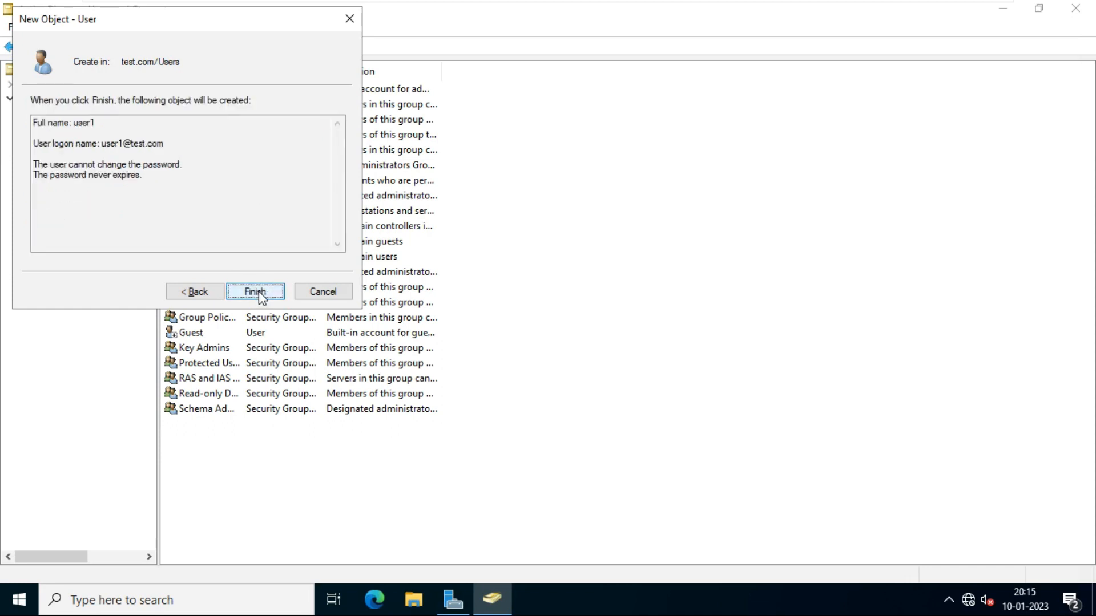
{"action": "left_click", "coordinate": [259, 291]}
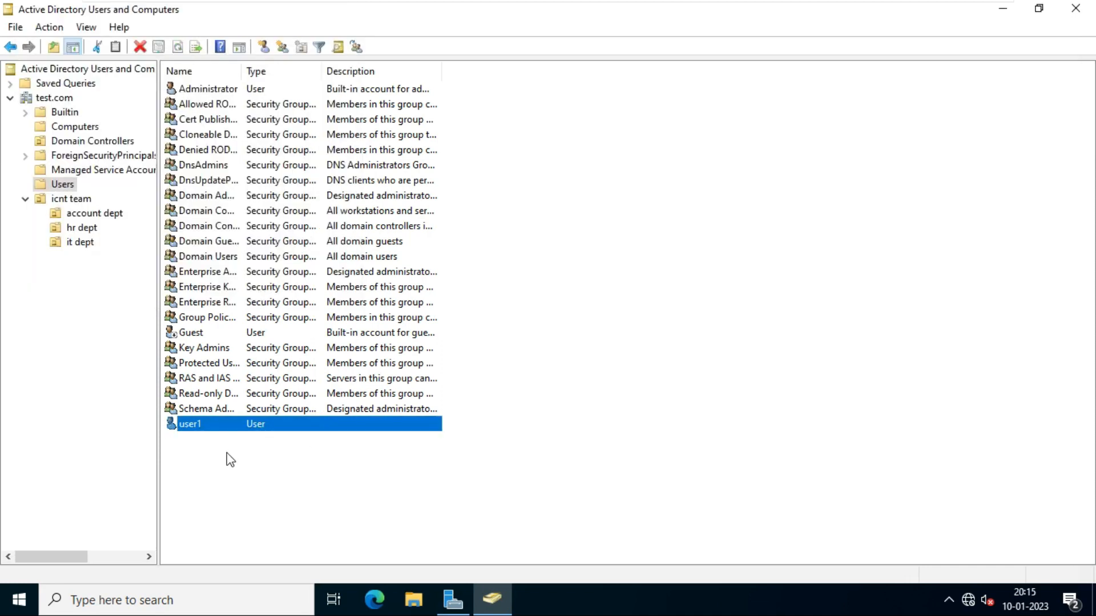
- Start another new user in the Users container and enter the name user2
{"action": "right_click", "coordinate": [247, 470]}
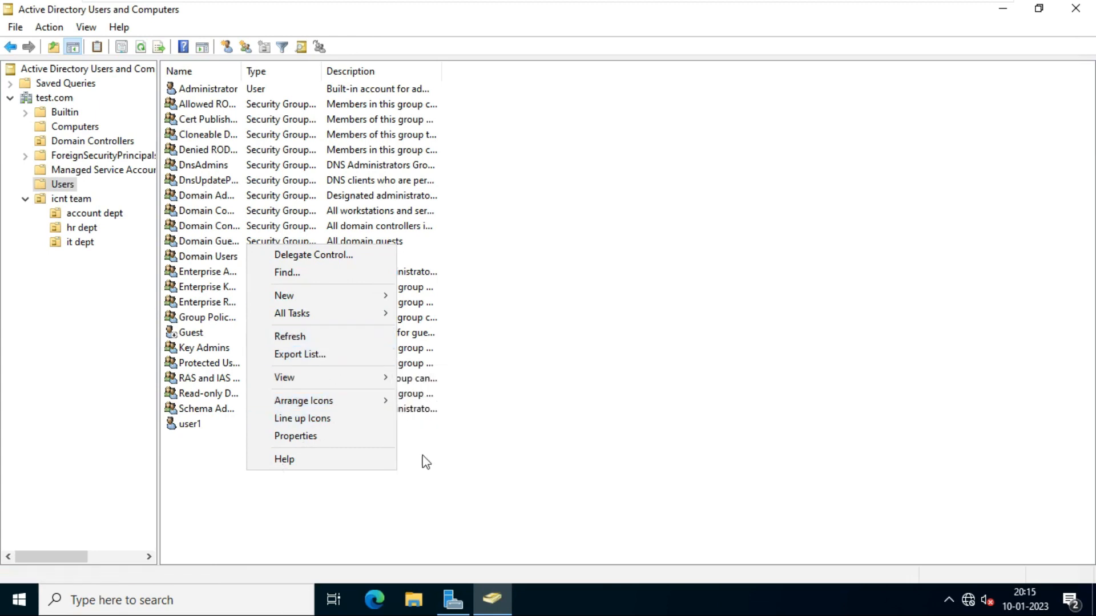
{"action": "mouse_move", "coordinate": [335, 292]}
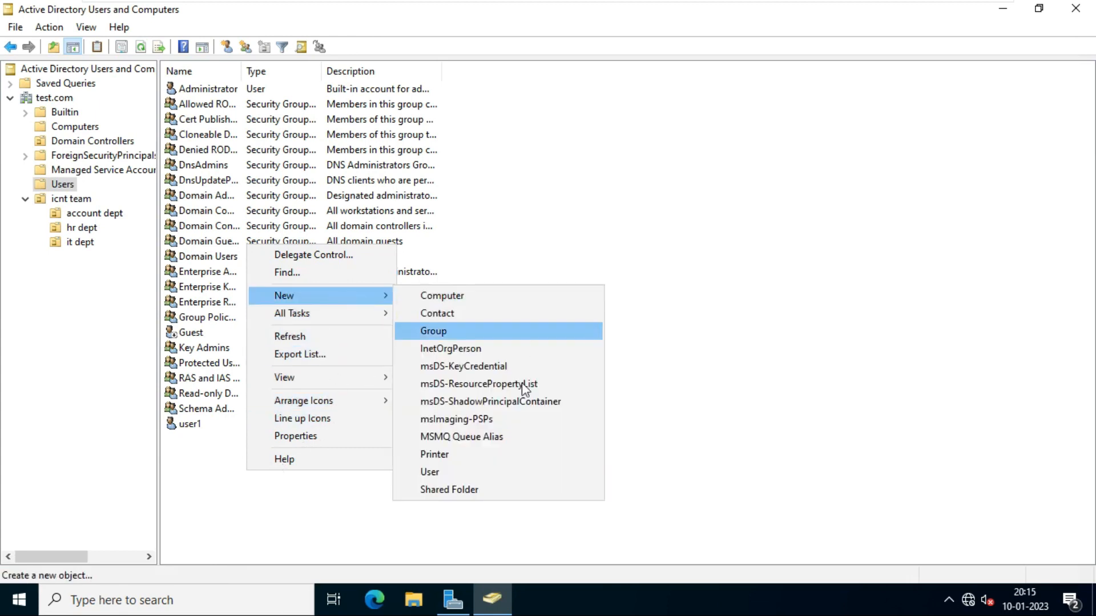
{"action": "left_click", "coordinate": [457, 471]}
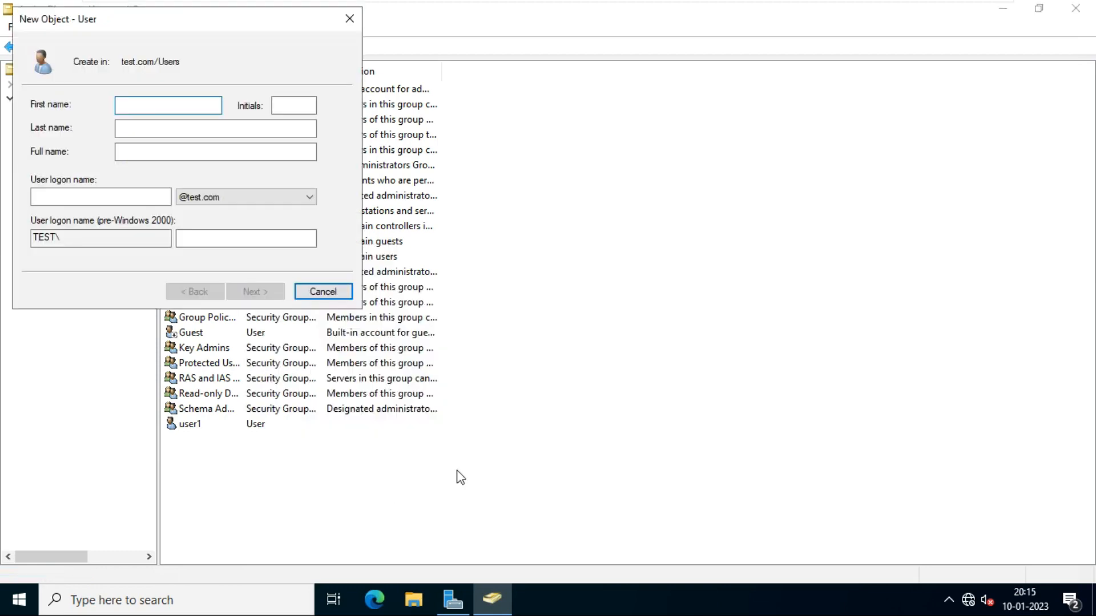
{"action": "type", "text": "user"}
{"action": "type", "text": "2"}
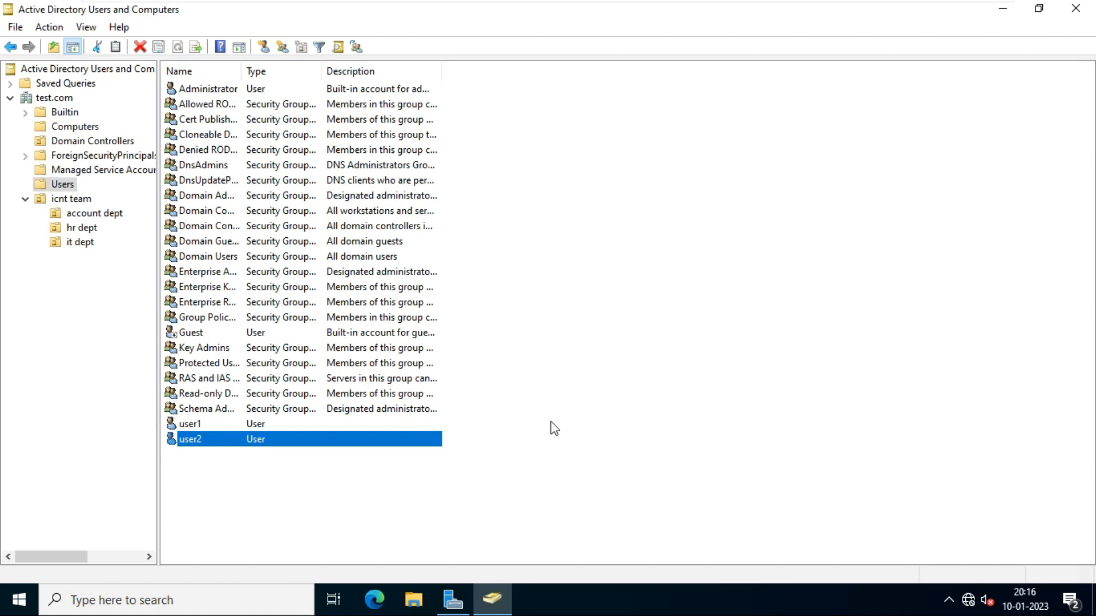
- Create a Global Security group named 'sales' in the test.com Users container
{"action": "right_click", "coordinate": [539, 353]}
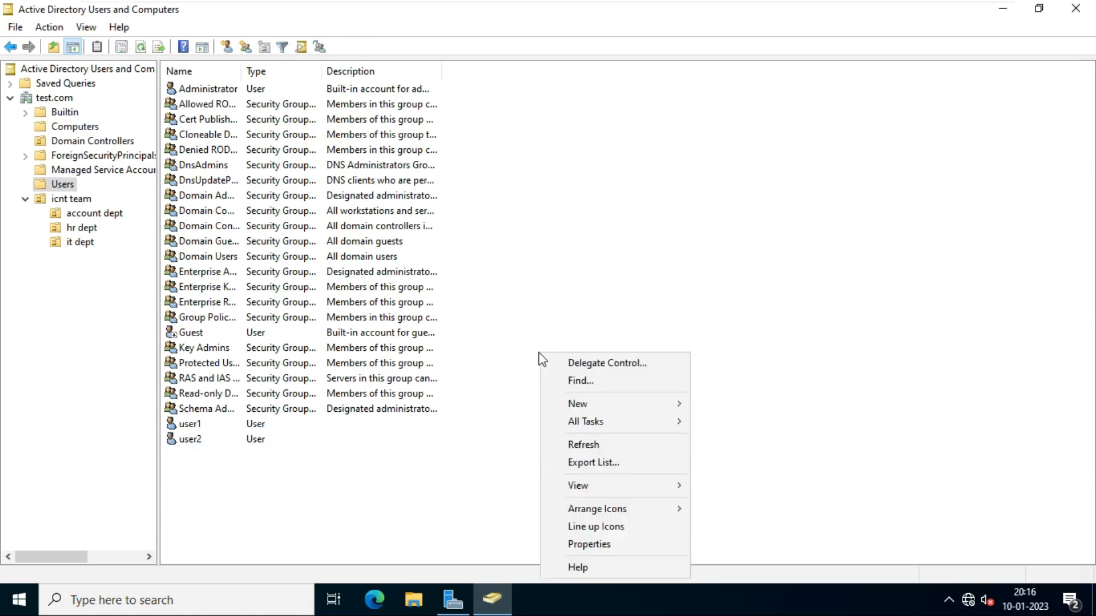
{"action": "mouse_move", "coordinate": [603, 401]}
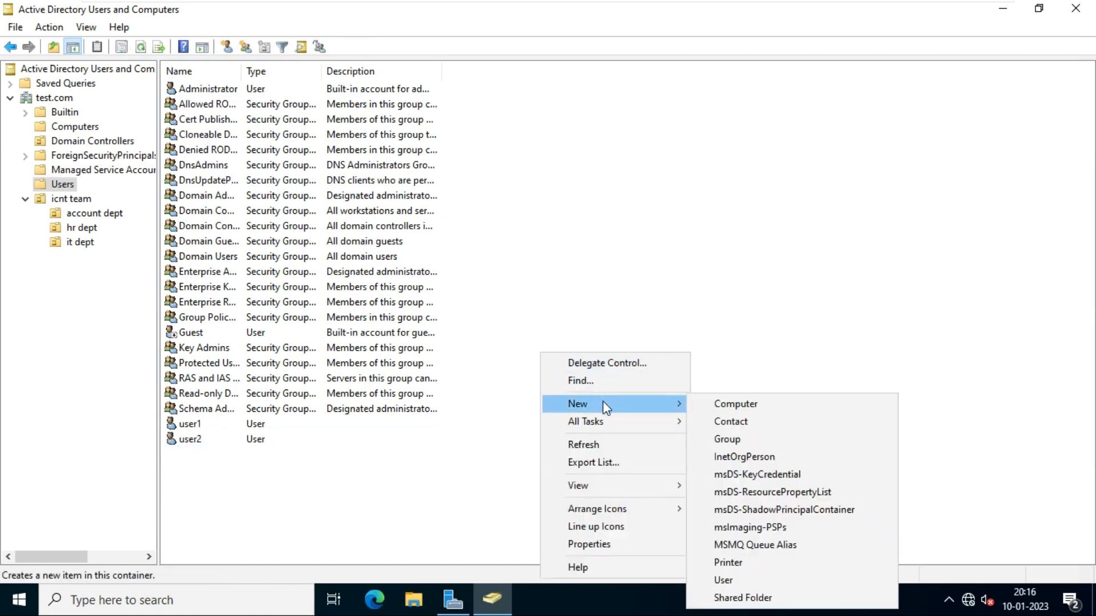
{"action": "left_click", "coordinate": [735, 442]}
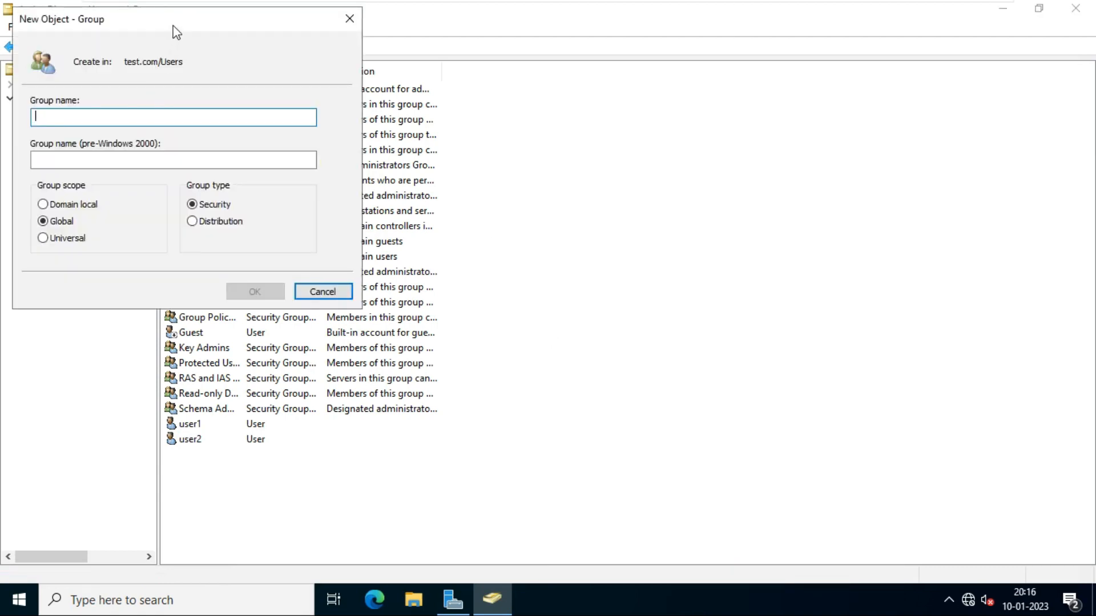
{"action": "left_click_drag", "start_coordinate": [177, 32], "coordinate": [614, 65]}
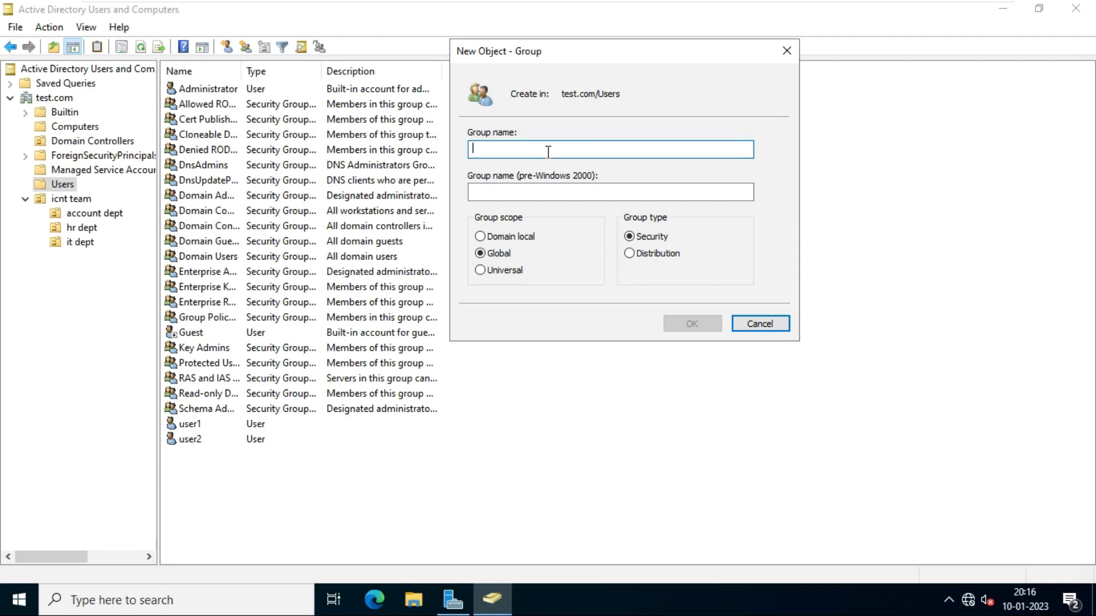
{"action": "type", "text": "sales"}
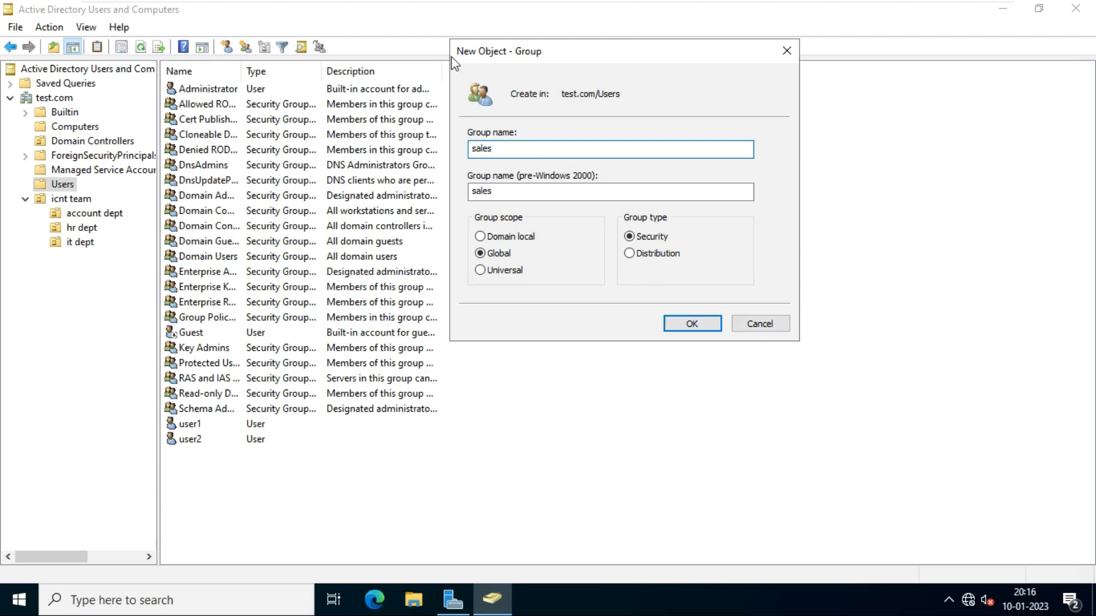
{"action": "left_click", "coordinate": [687, 324]}
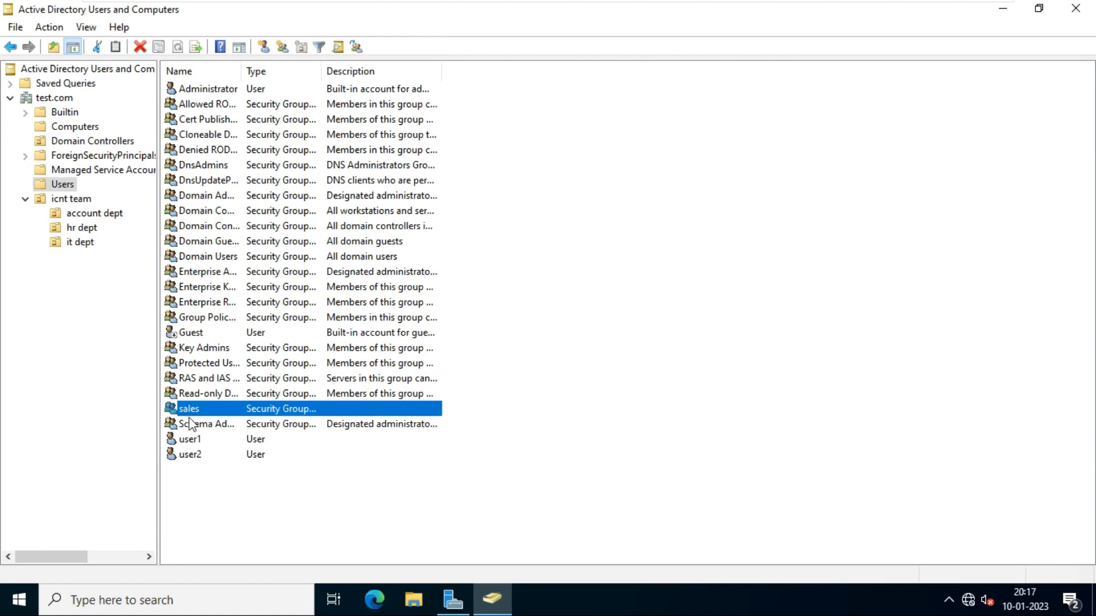
{"action": "left_click", "coordinate": [218, 491]}
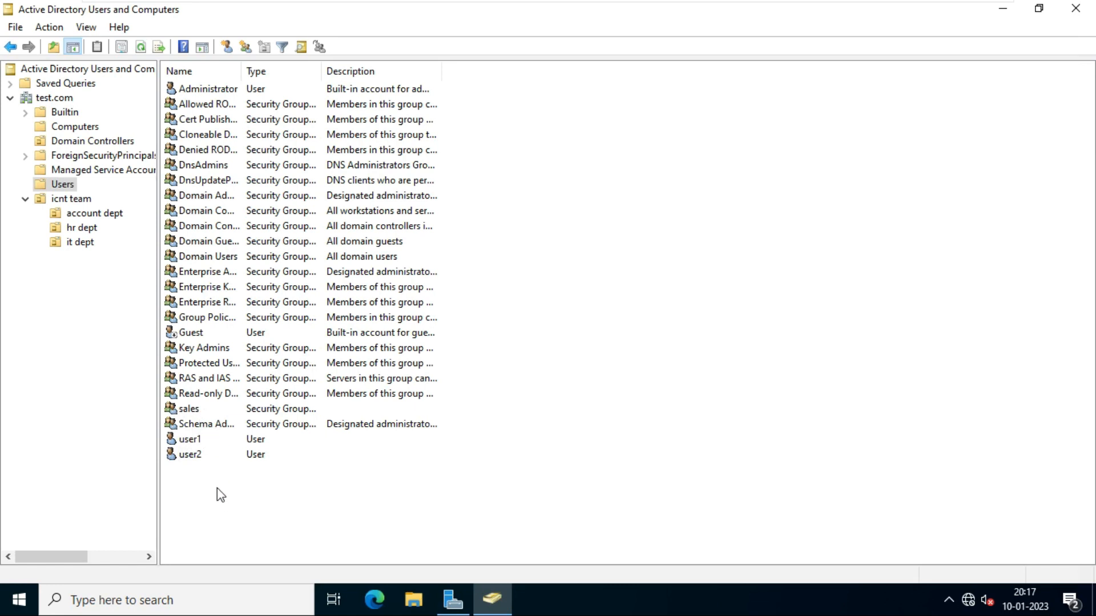
- Add both user1 and user2 to the sales group, resolving the partial name 'sa'
{"action": "left_click_drag", "start_coordinate": [244, 491], "coordinate": [171, 436]}
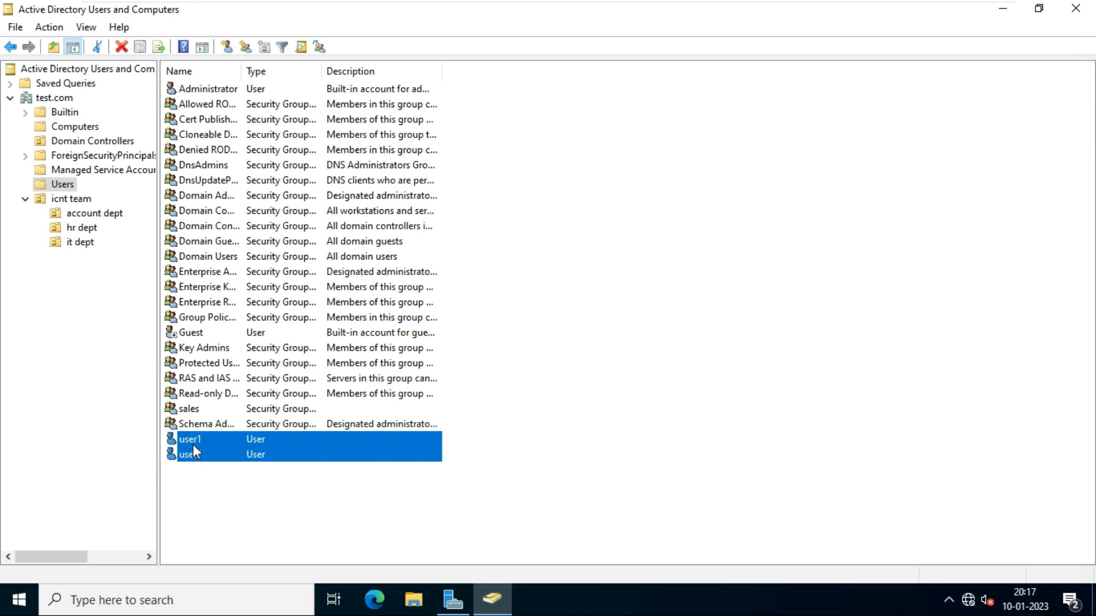
{"action": "right_click", "coordinate": [194, 452]}
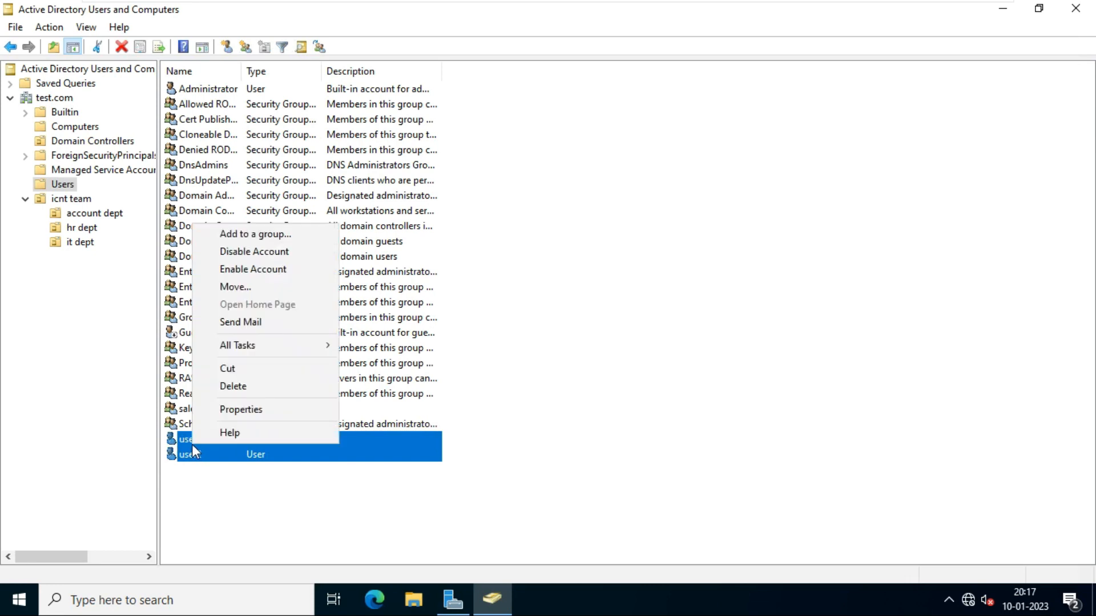
{"action": "left_click", "coordinate": [285, 238]}
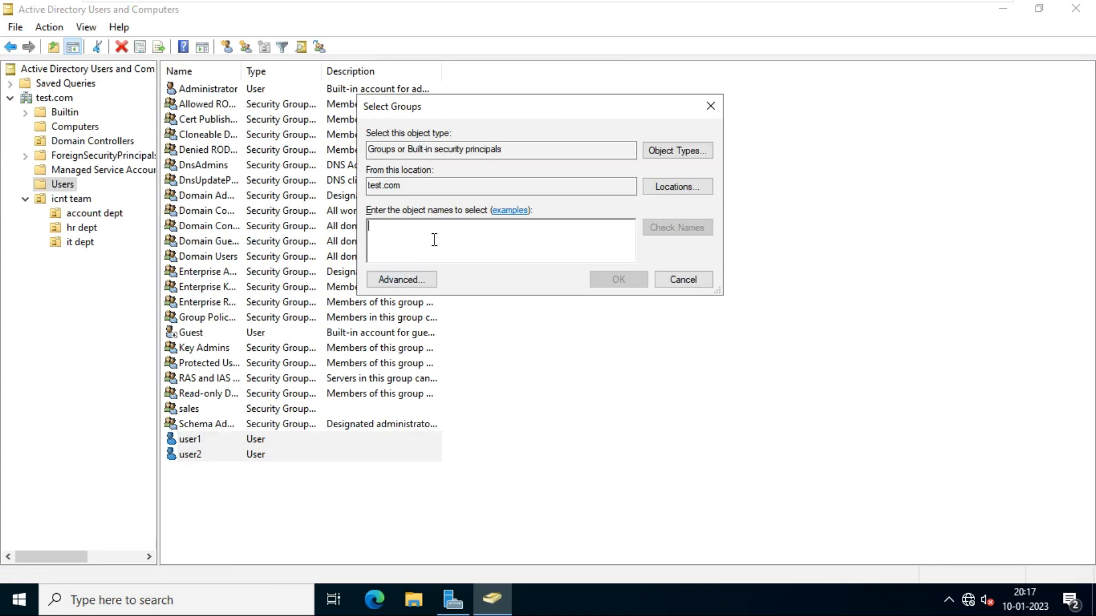
{"action": "type", "text": "sales"}
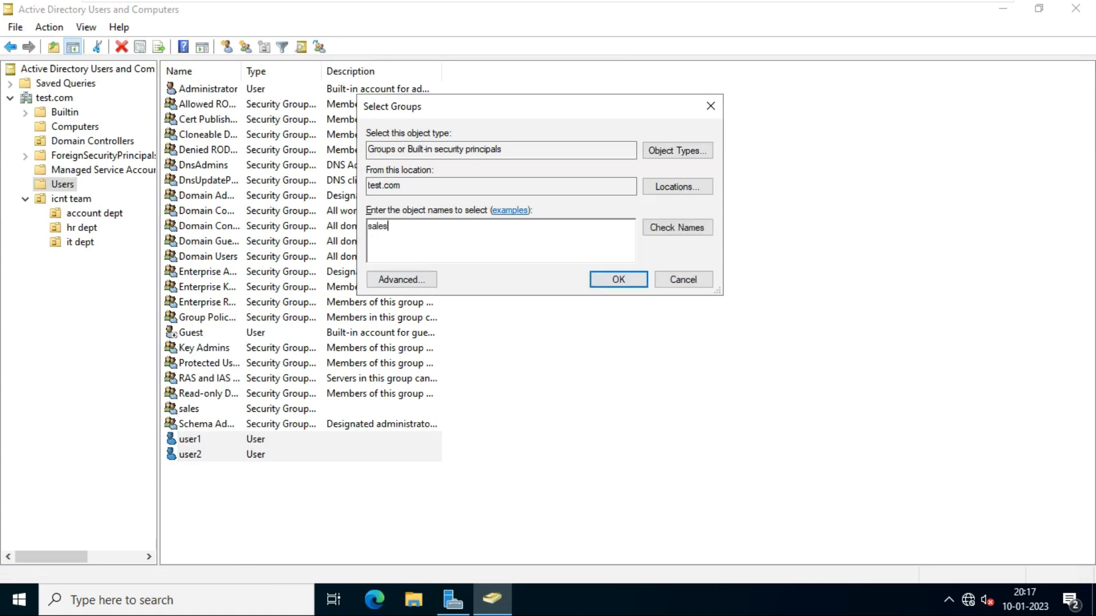
{"action": "left_click", "coordinate": [667, 231]}
{"action": "left_click", "coordinate": [605, 279]}
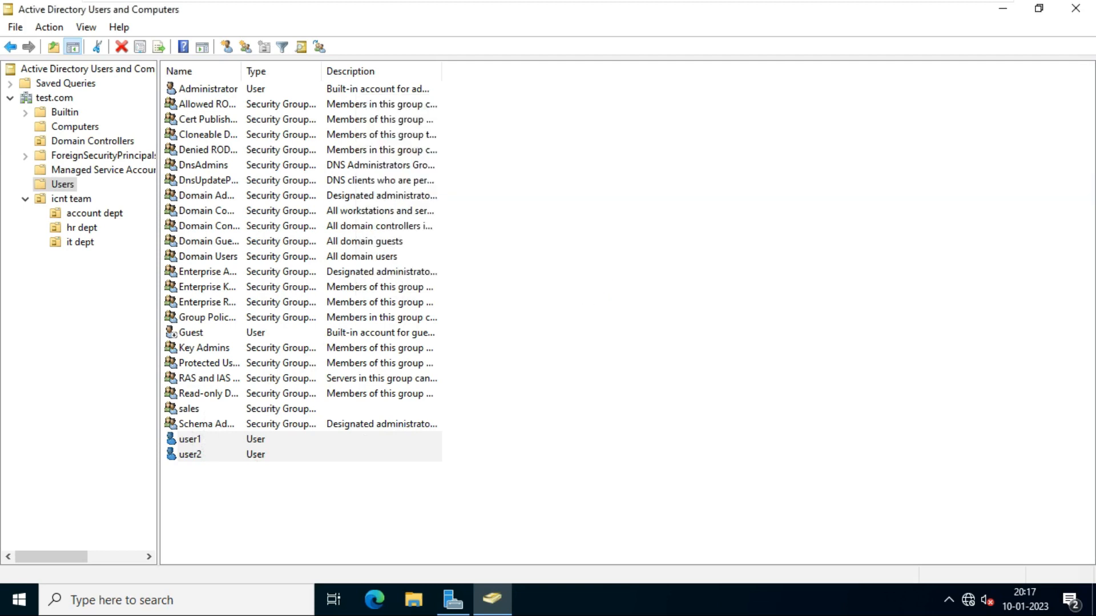
{"action": "left_click", "coordinate": [665, 357]}
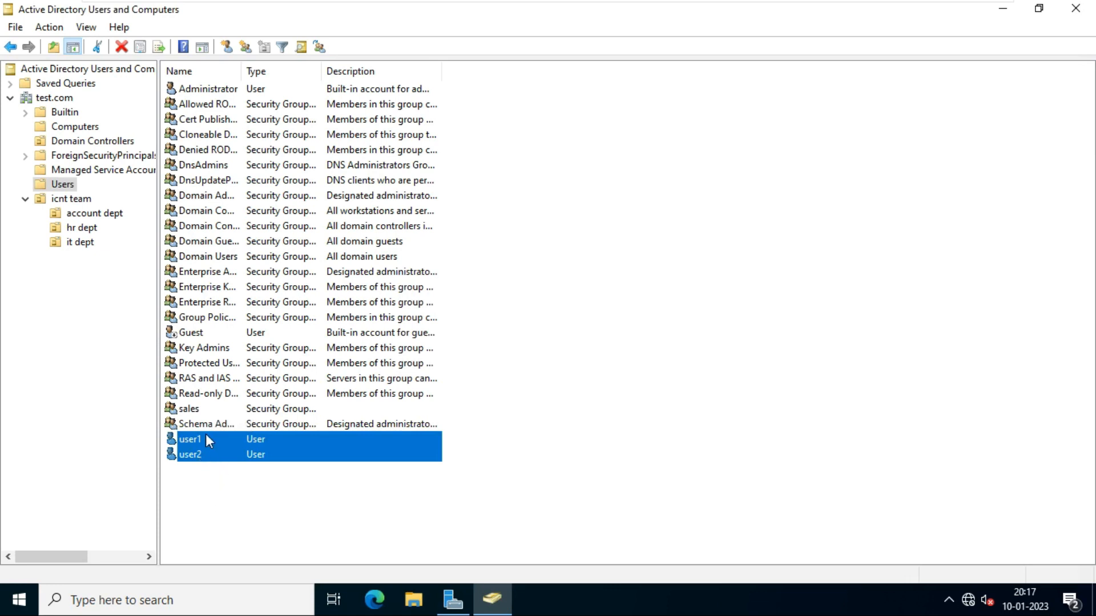
{"action": "left_click", "coordinate": [235, 502]}
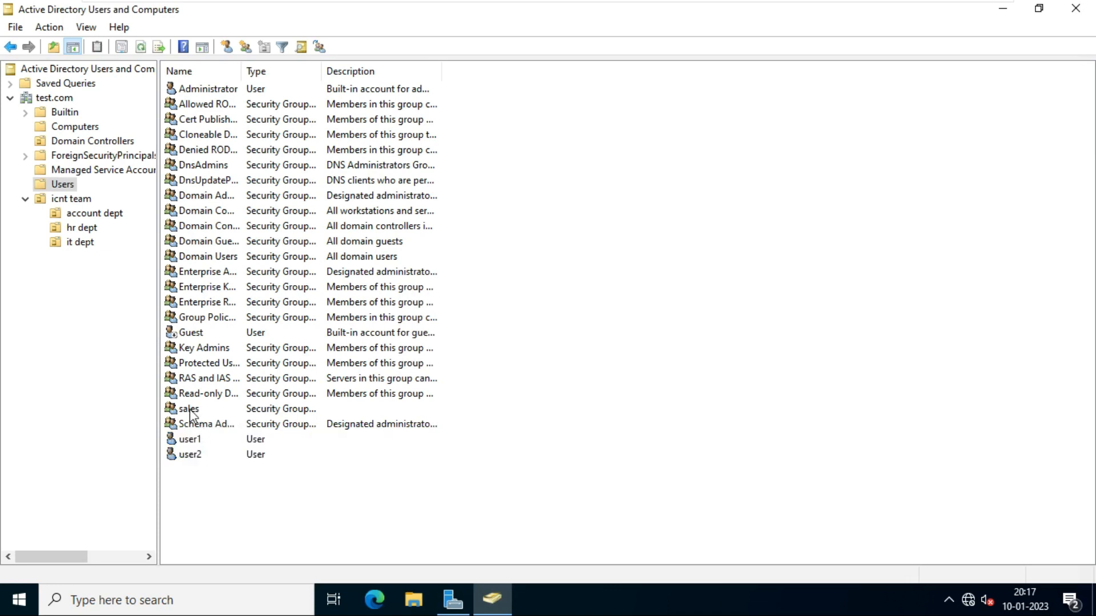
- Remove user2 and user1 from the sales group's Members list and apply the change
{"action": "double_click", "coordinate": [189, 409]}
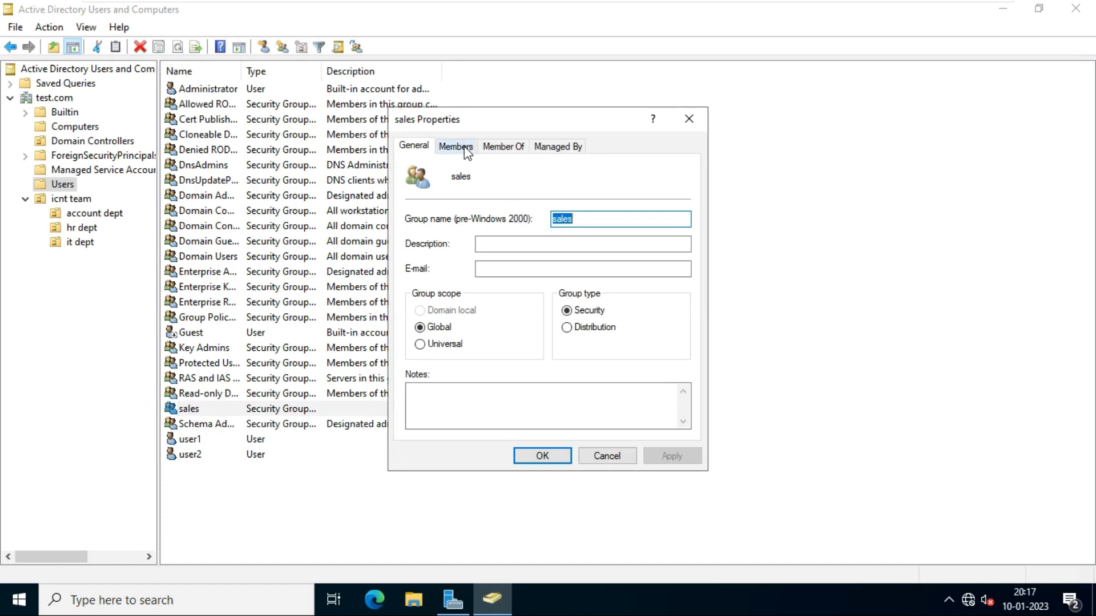
{"action": "left_click", "coordinate": [467, 149]}
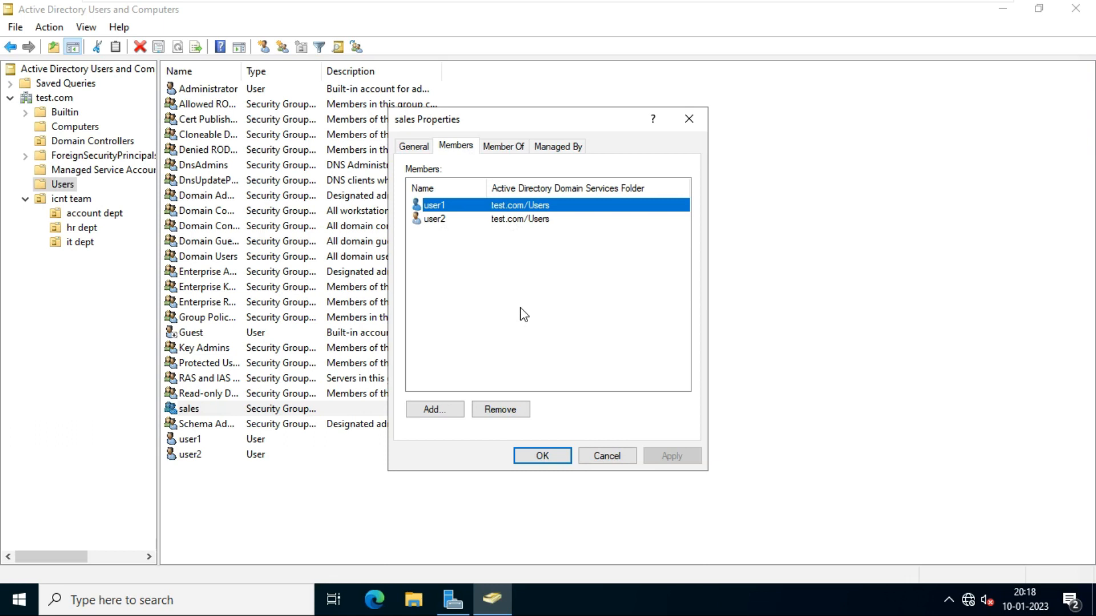
{"action": "left_click", "coordinate": [431, 221]}
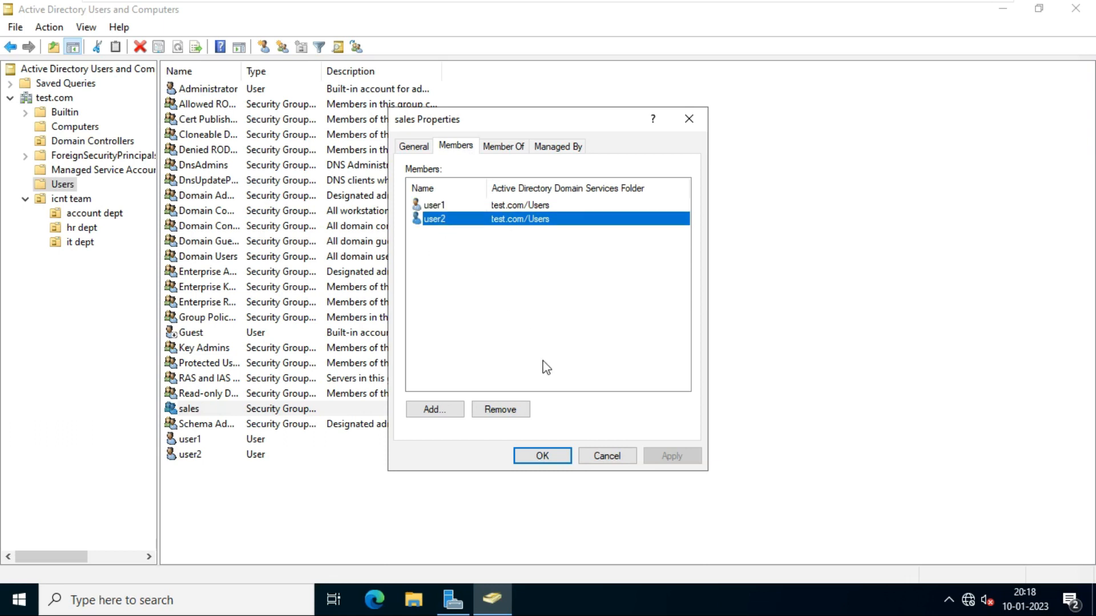
{"action": "left_click", "coordinate": [508, 410]}
{"action": "left_click", "coordinate": [599, 356]}
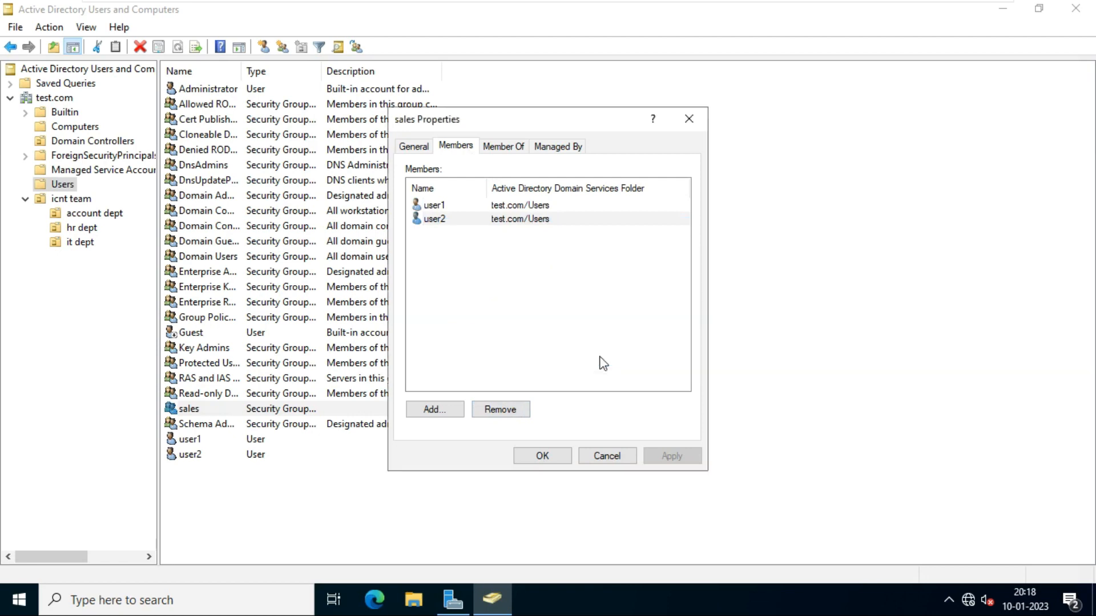
{"action": "left_click", "coordinate": [447, 205]}
{"action": "left_click", "coordinate": [510, 409]}
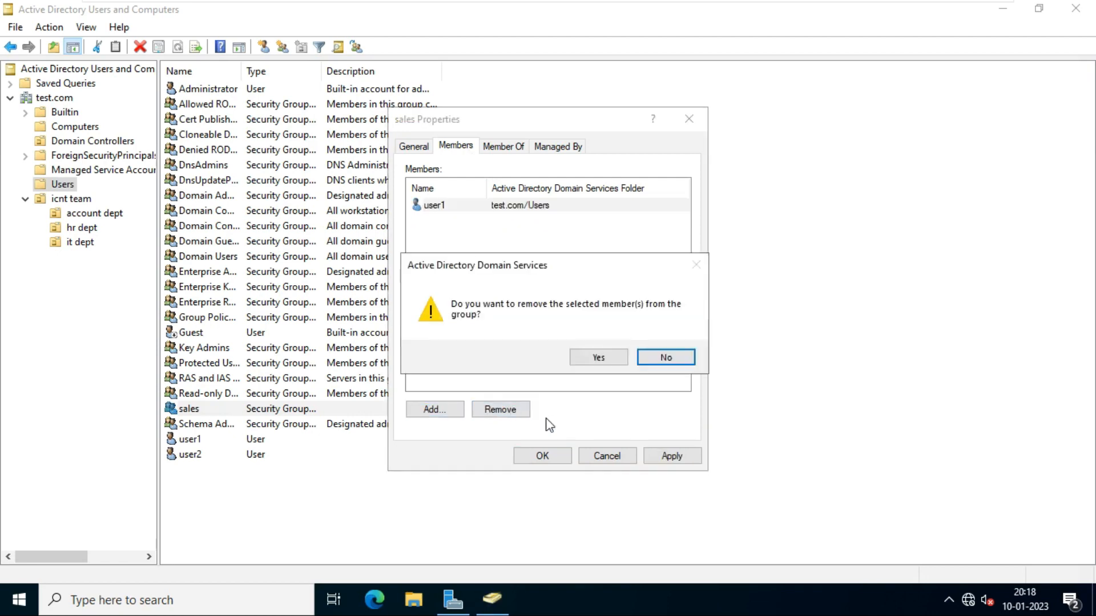
{"action": "left_click", "coordinate": [601, 359]}
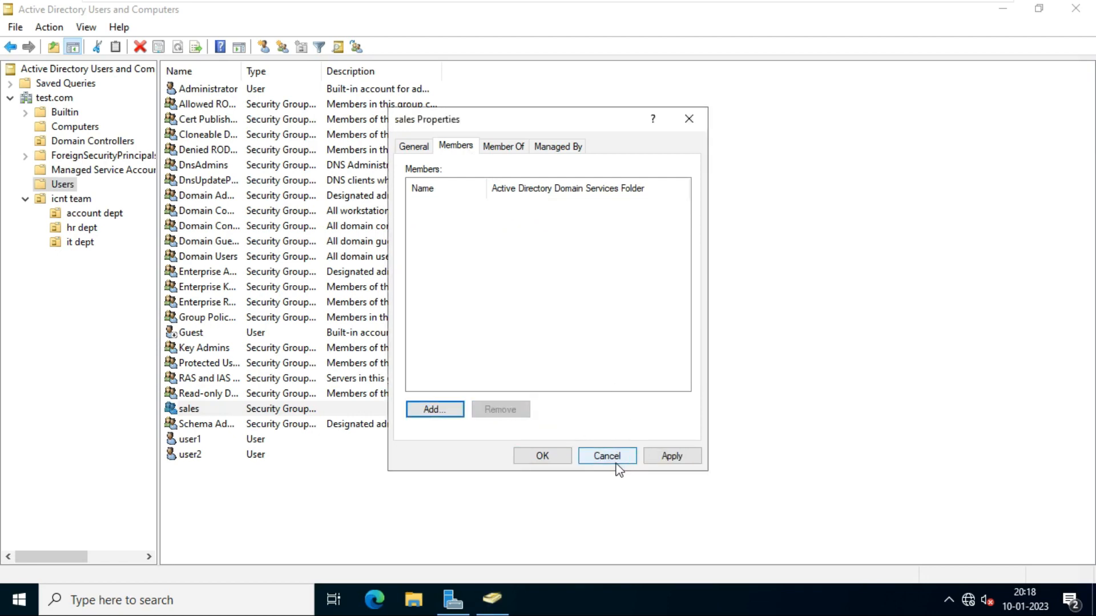
{"action": "left_click", "coordinate": [668, 456]}
{"action": "left_click", "coordinate": [543, 456]}
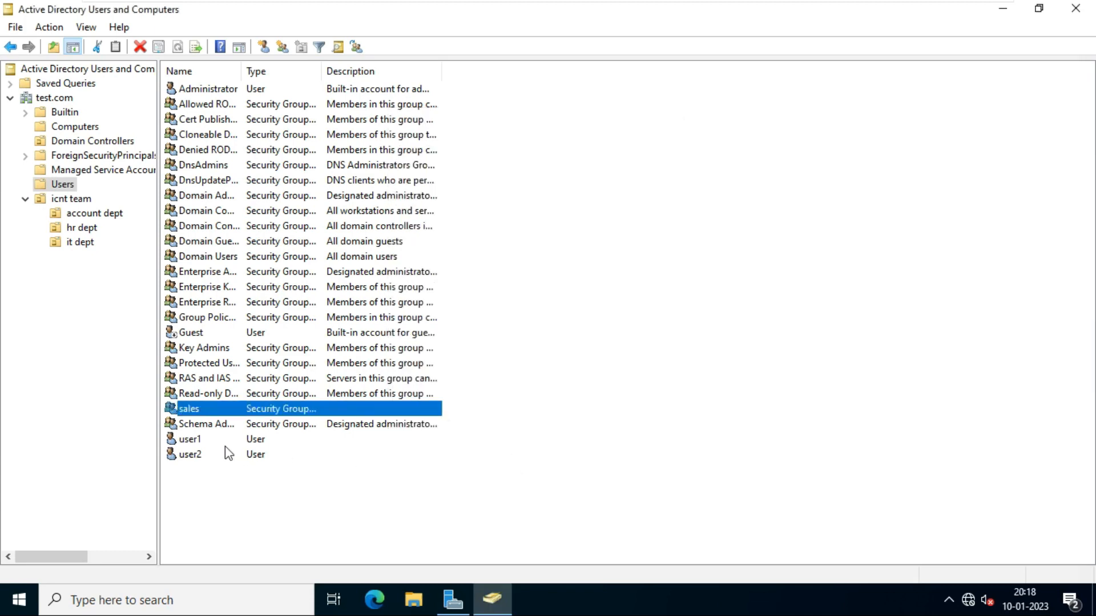
- Add user1 and user2 back as sales group members and apply
{"action": "double_click", "coordinate": [203, 414]}
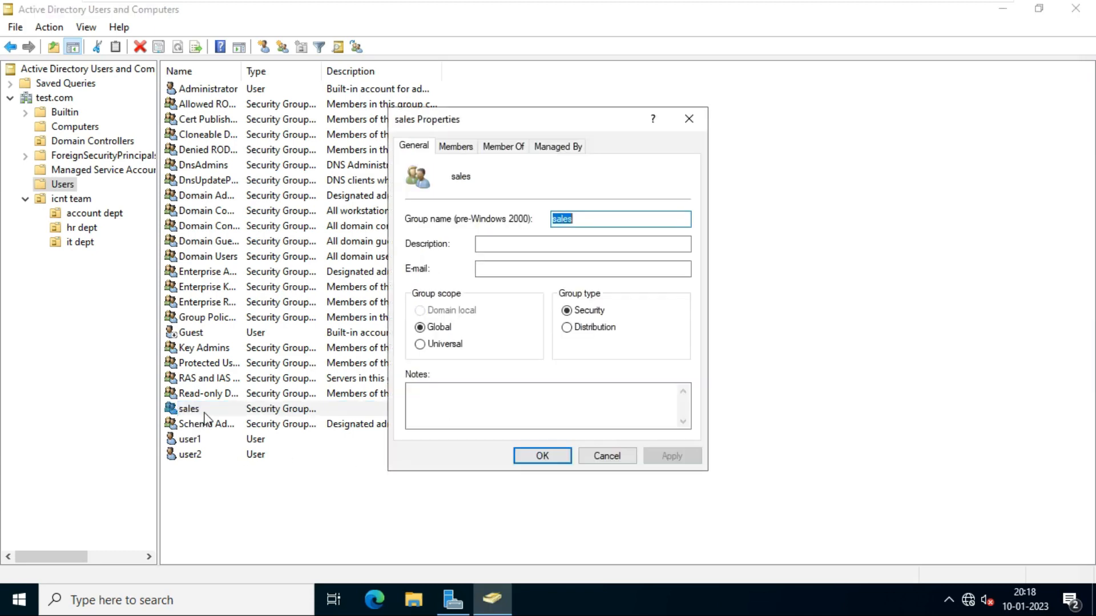
{"action": "left_click", "coordinate": [465, 148]}
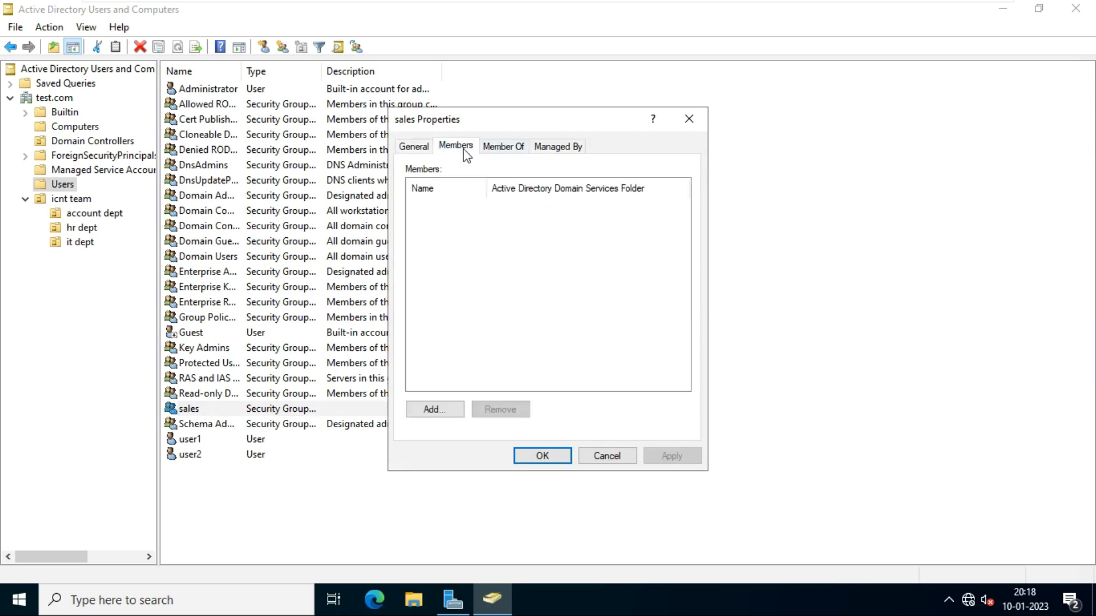
{"action": "left_click", "coordinate": [435, 410]}
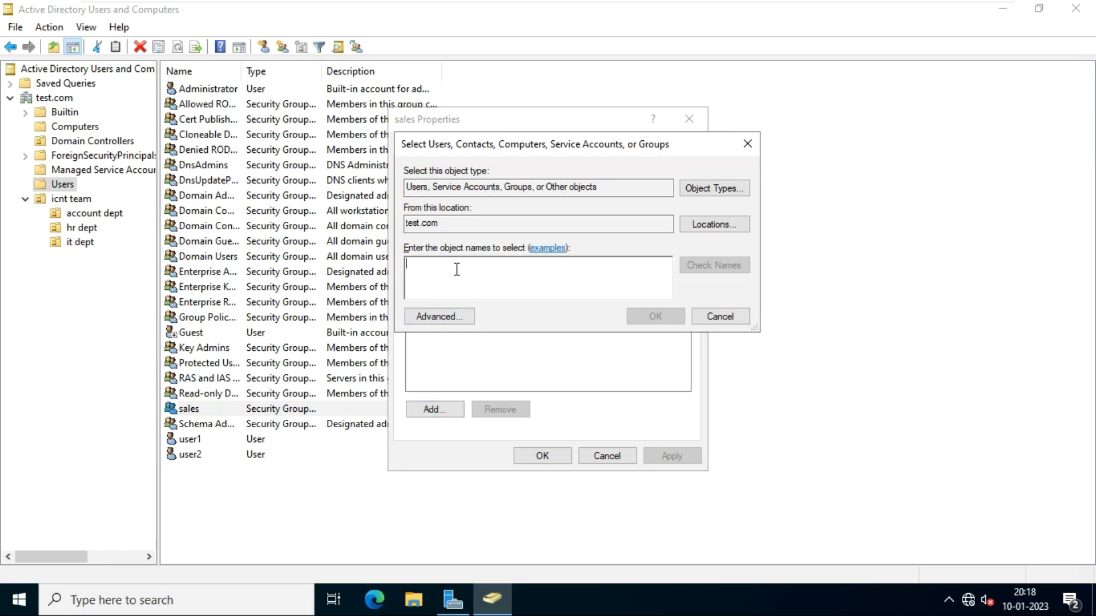
{"action": "type", "text": "user1"}
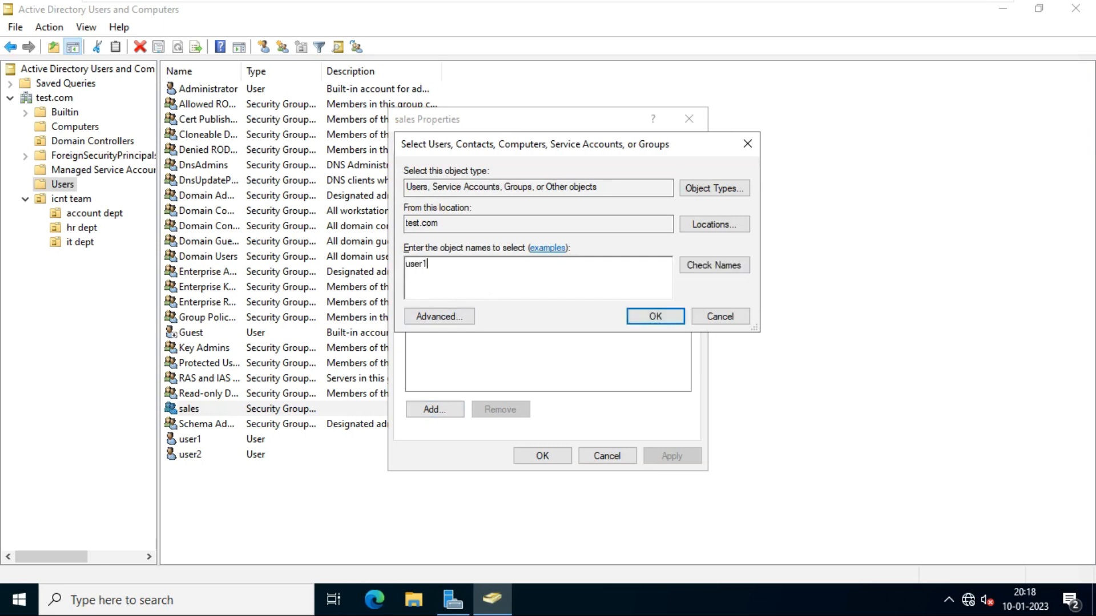
{"action": "left_click", "coordinate": [716, 268]}
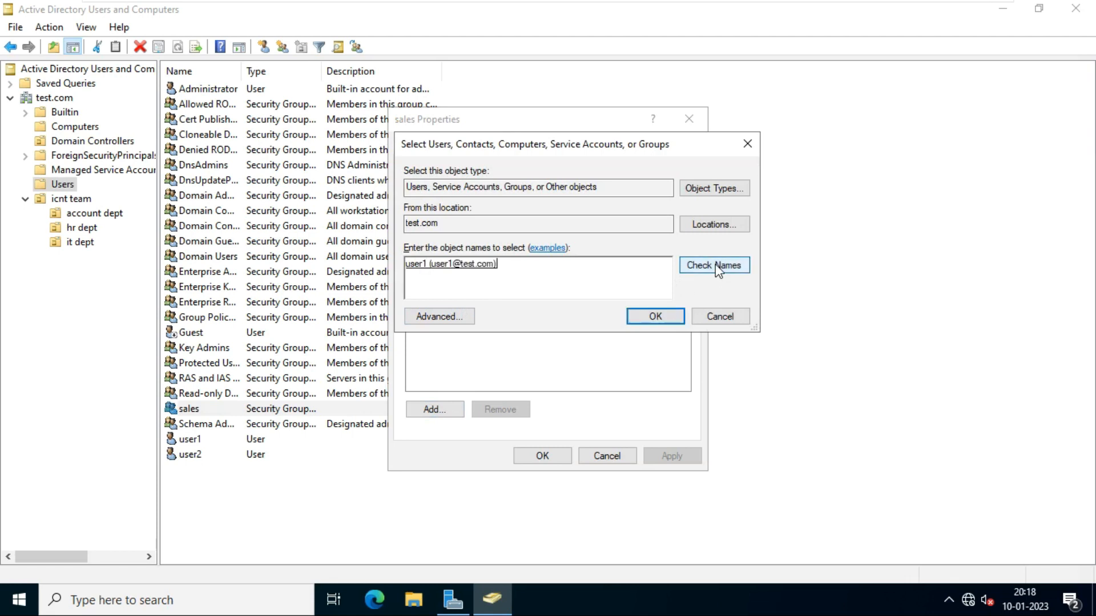
{"action": "type", "text": "user2"}
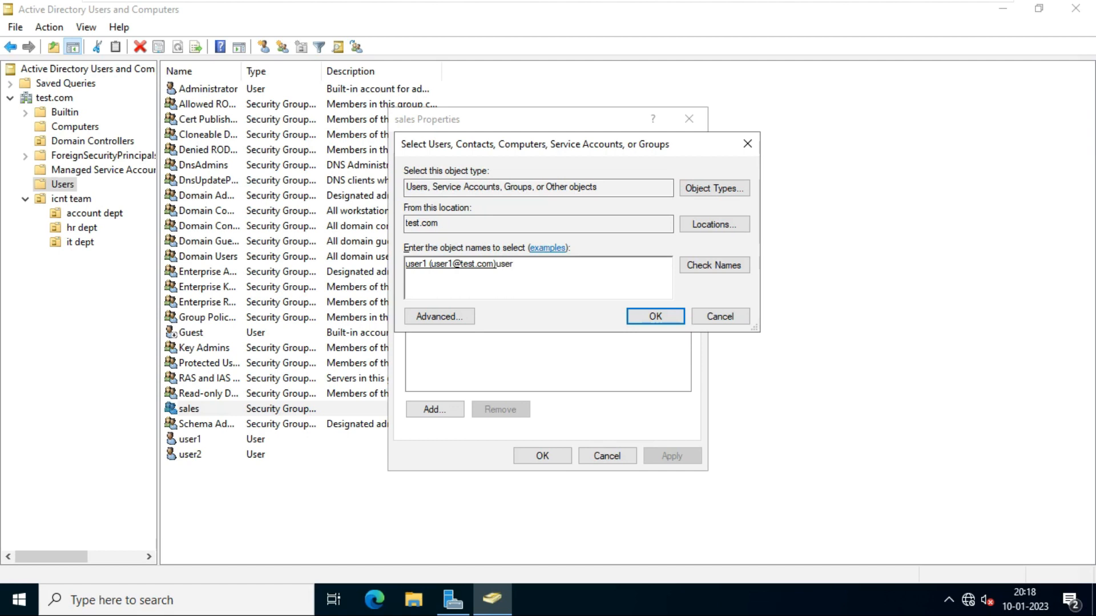
{"action": "left_click", "coordinate": [720, 272]}
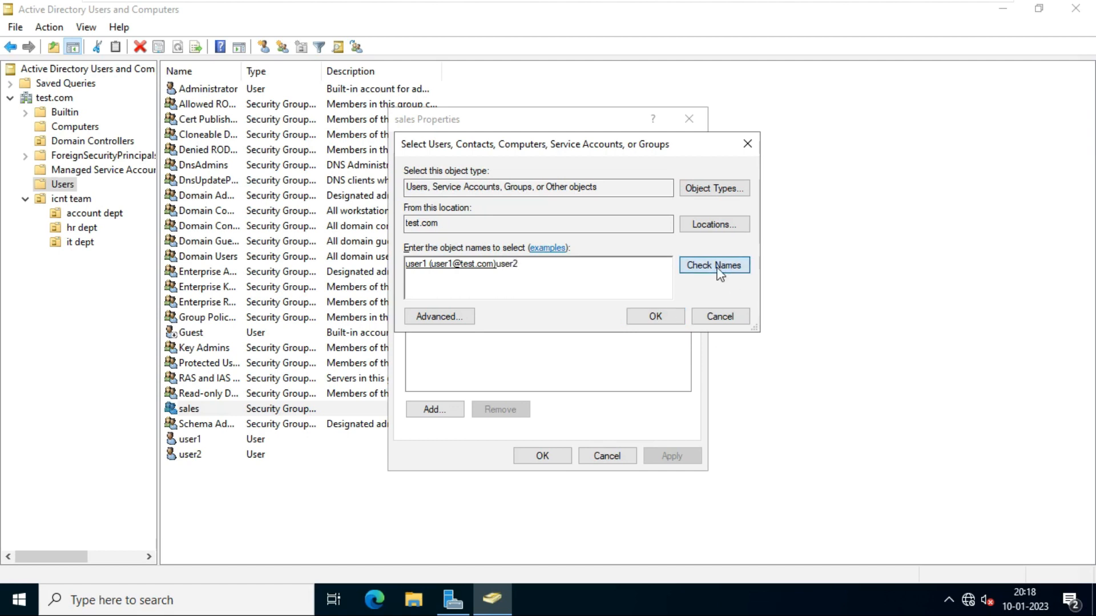
{"action": "left_click", "coordinate": [654, 317]}
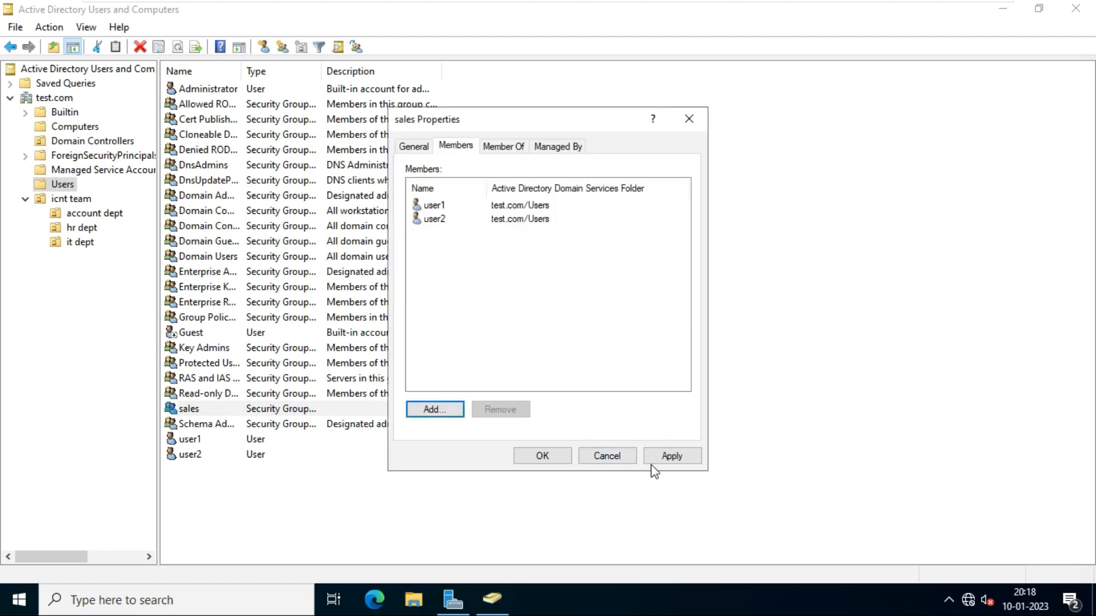
{"action": "left_click", "coordinate": [673, 457]}
{"action": "left_click", "coordinate": [542, 459]}
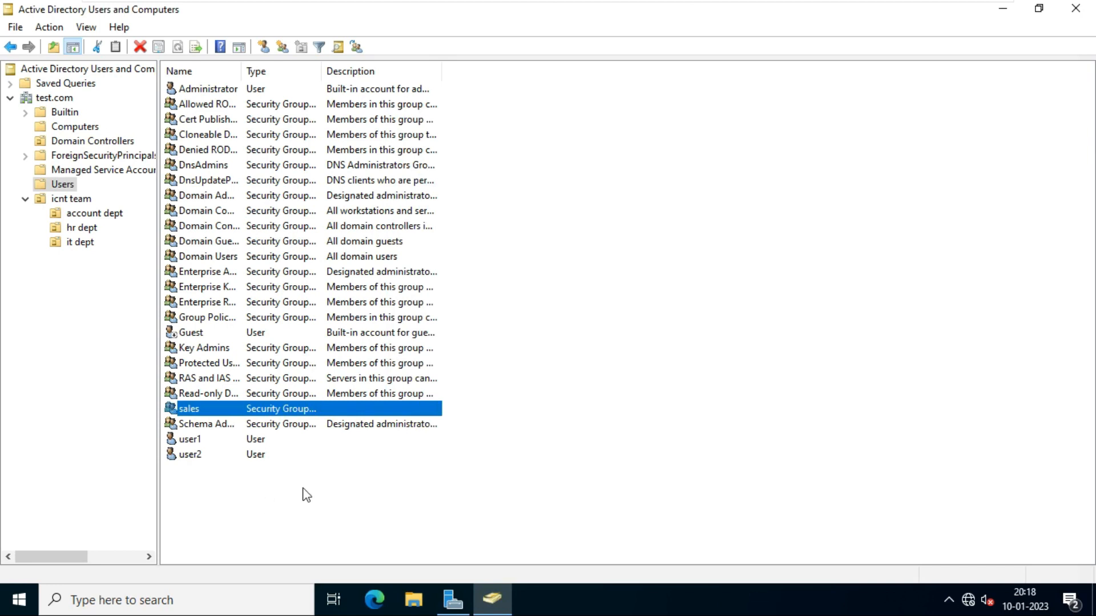
{"action": "left_click_drag", "start_coordinate": [303, 486], "coordinate": [170, 443]}
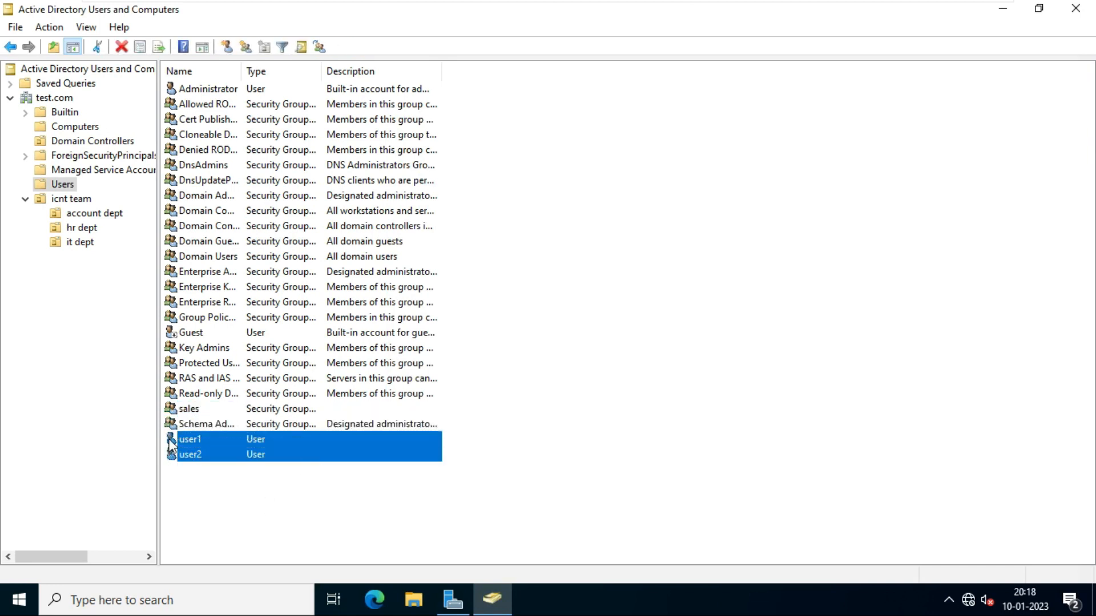
{"action": "double_click", "coordinate": [193, 409]}
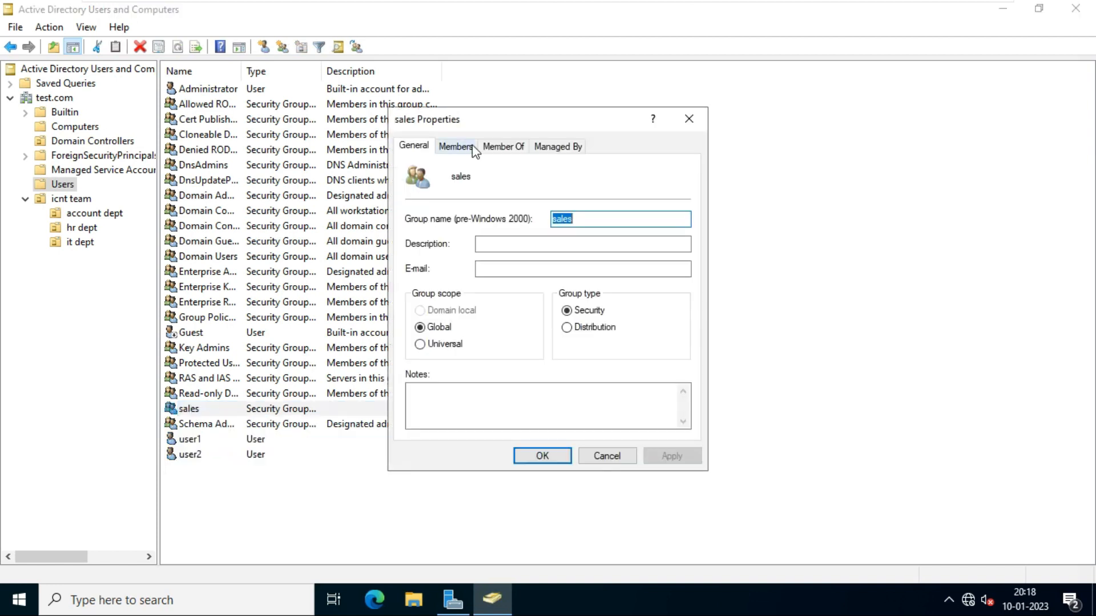
{"action": "left_click", "coordinate": [471, 147]}
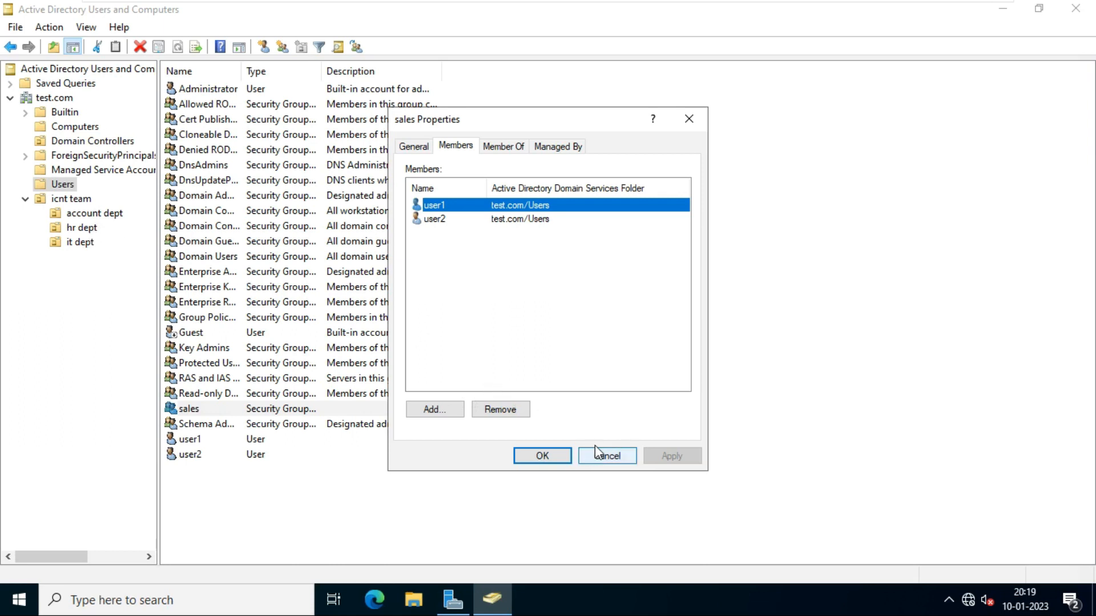
{"action": "left_click", "coordinate": [545, 455]}
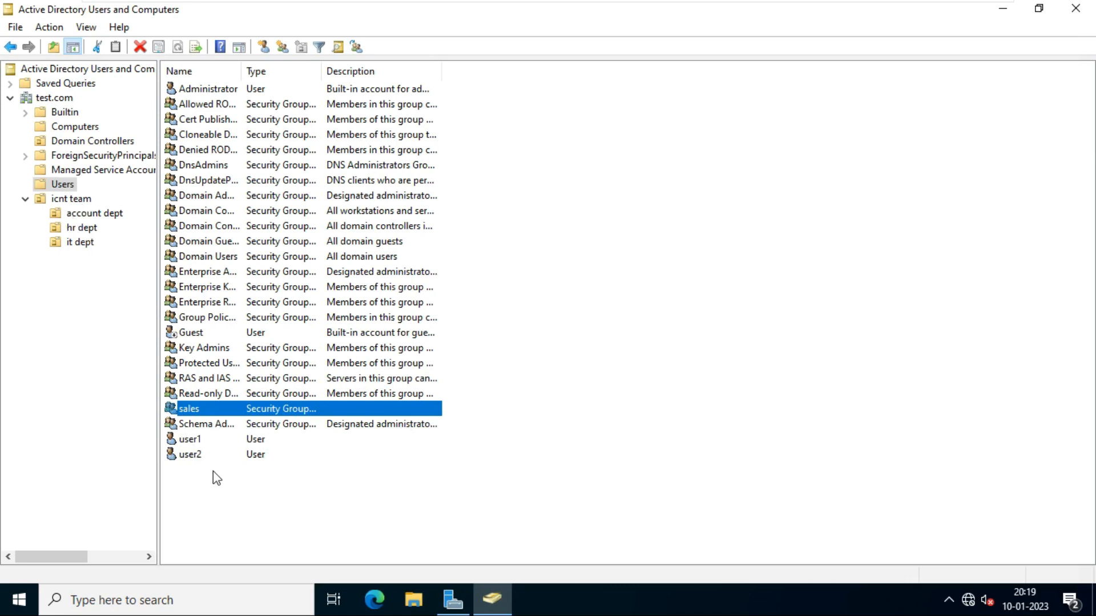
- Move user1 and user2 into the account dept OU under icnt team and view its contents
{"action": "left_click_drag", "start_coordinate": [292, 492], "coordinate": [199, 446]}
{"action": "right_click", "coordinate": [200, 446]}
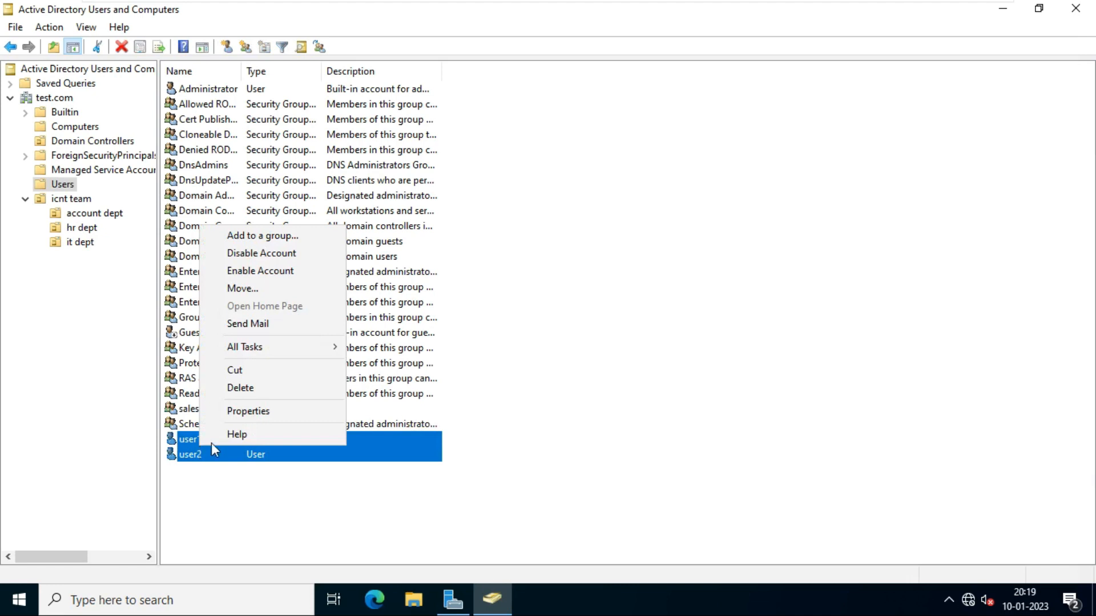
{"action": "left_click", "coordinate": [265, 289]}
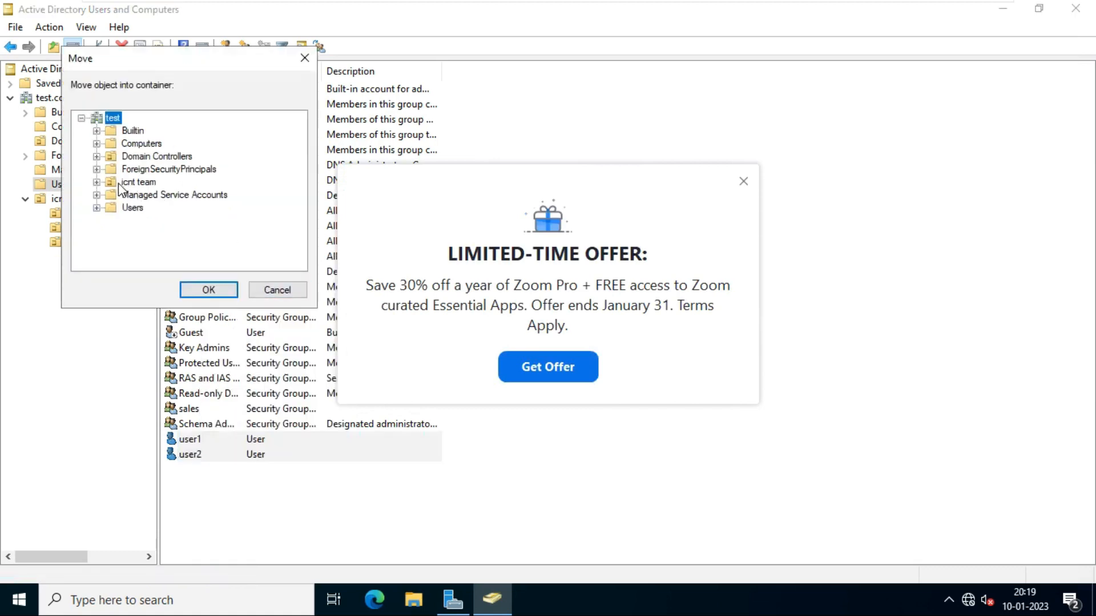
{"action": "left_click", "coordinate": [97, 182]}
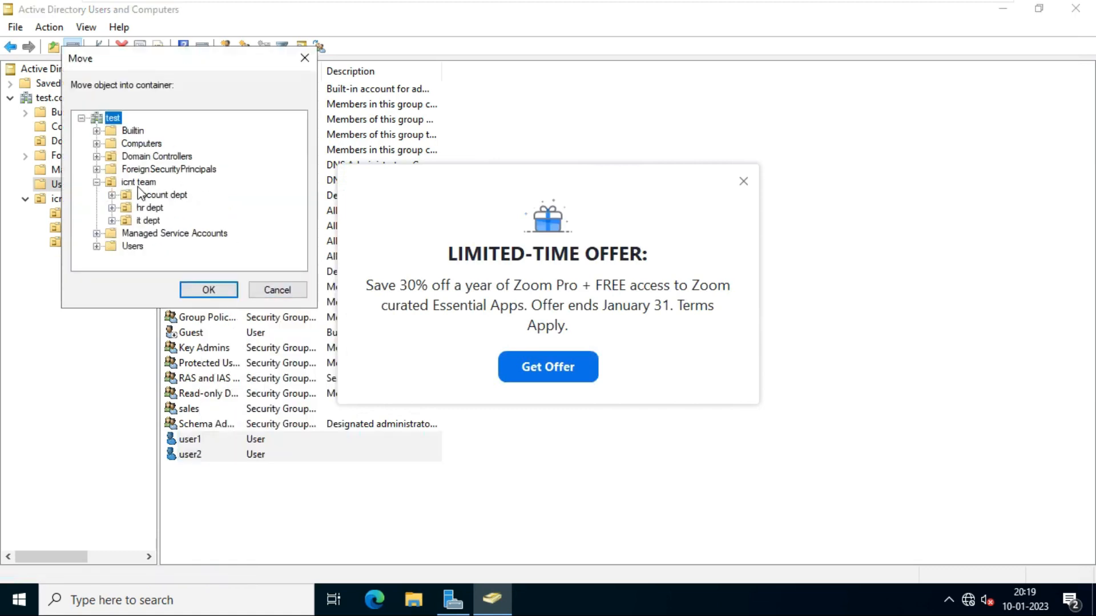
{"action": "left_click", "coordinate": [169, 196]}
{"action": "left_click", "coordinate": [214, 290]}
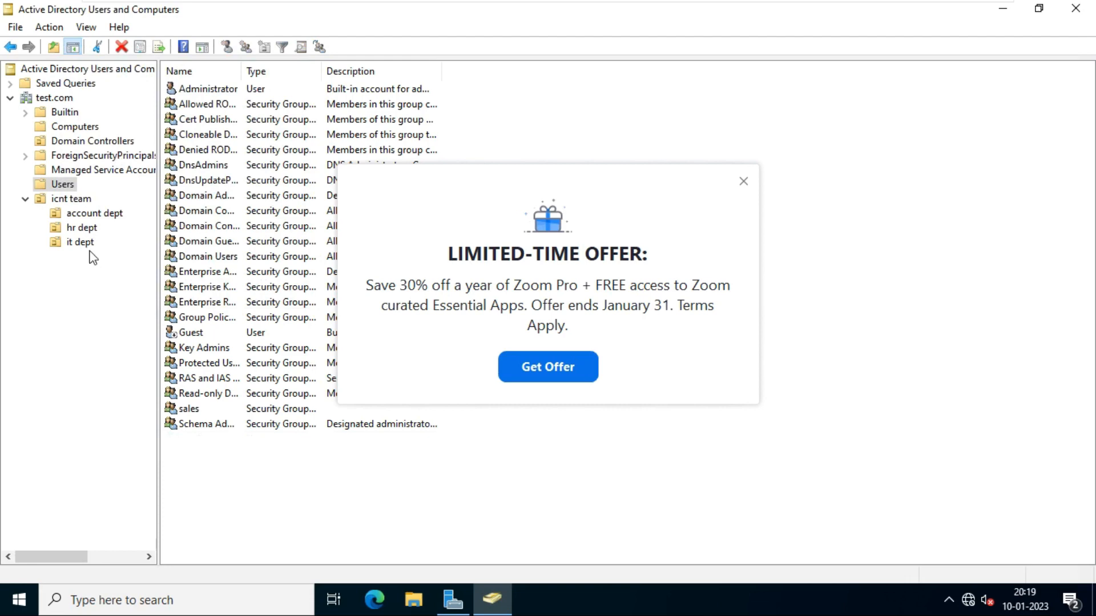
{"action": "left_click", "coordinate": [92, 215]}
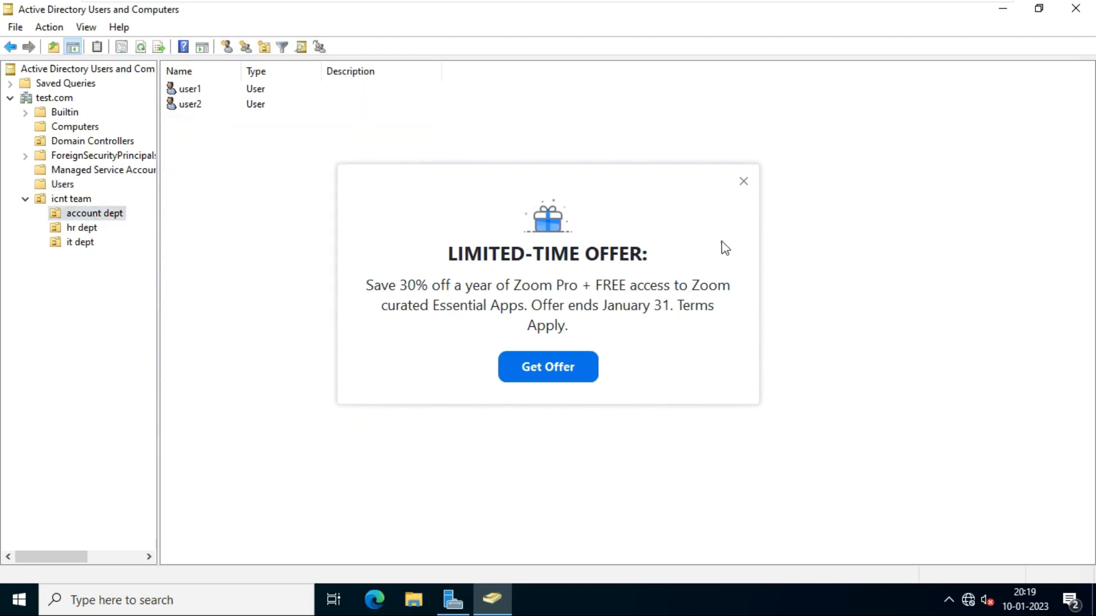
{"action": "left_click", "coordinate": [743, 181]}
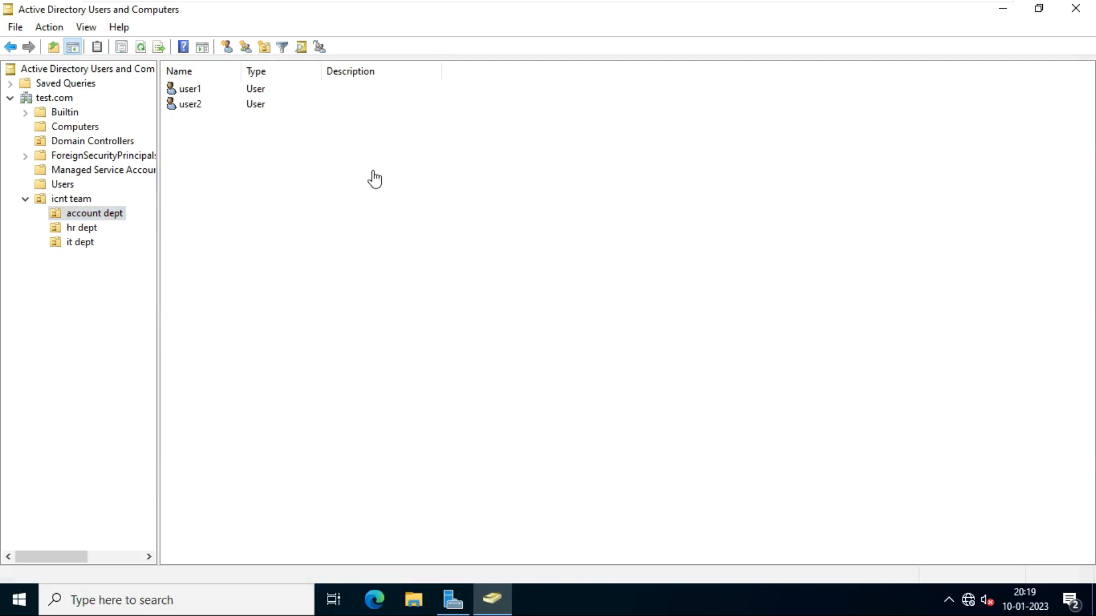
- Delete user1 and user2 from the account dept OU
{"action": "left_click", "coordinate": [209, 91]}
{"action": "left_click", "coordinate": [194, 117]}
{"action": "left_click", "coordinate": [192, 104]}
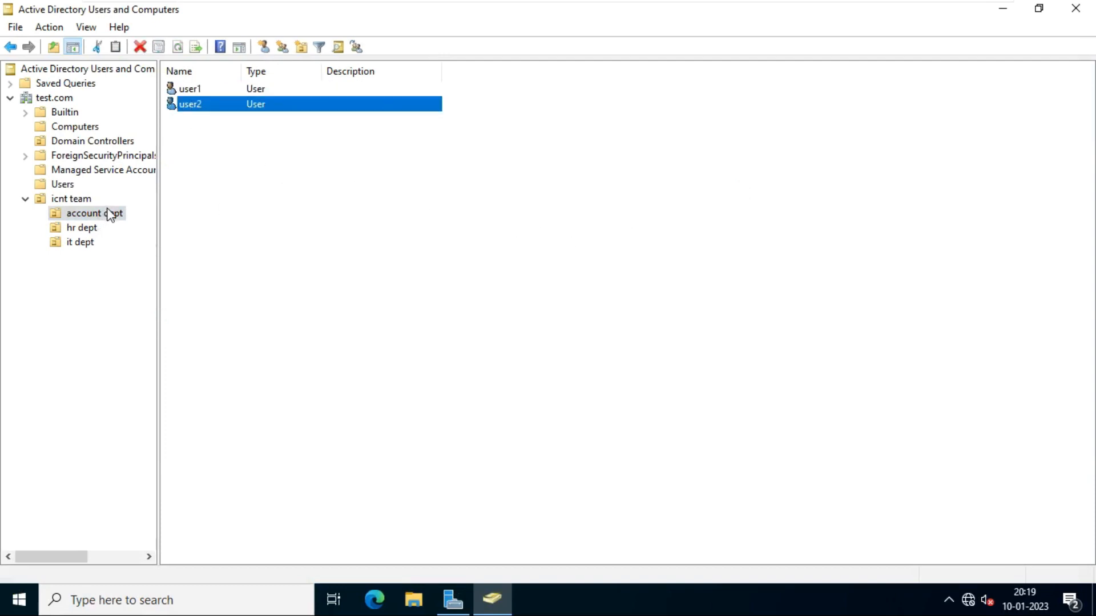
{"action": "left_click", "coordinate": [340, 206]}
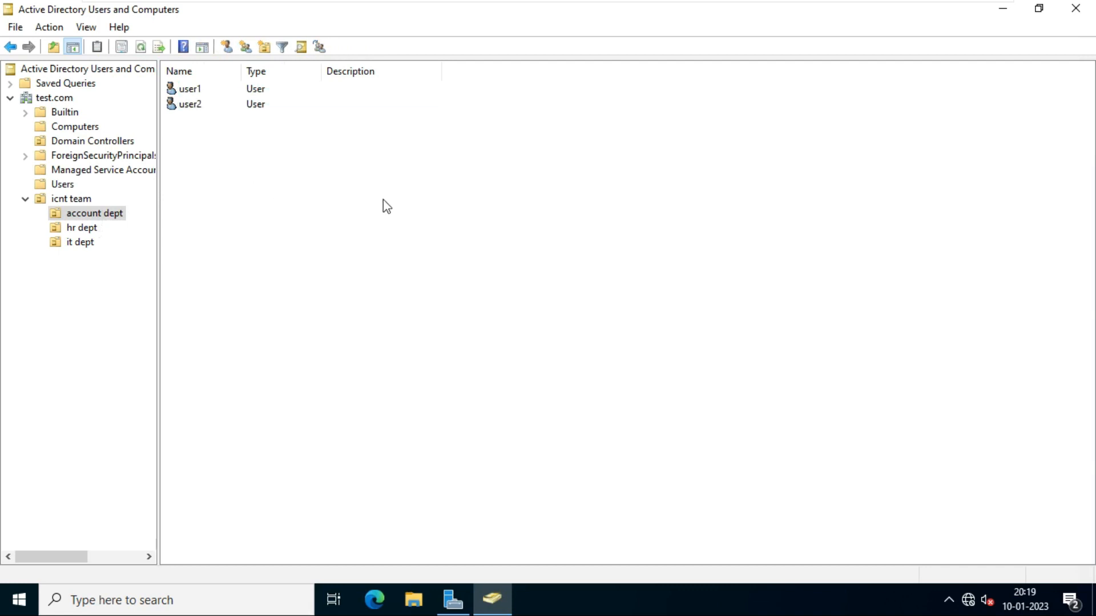
{"action": "left_click_drag", "start_coordinate": [382, 200], "coordinate": [207, 88]}
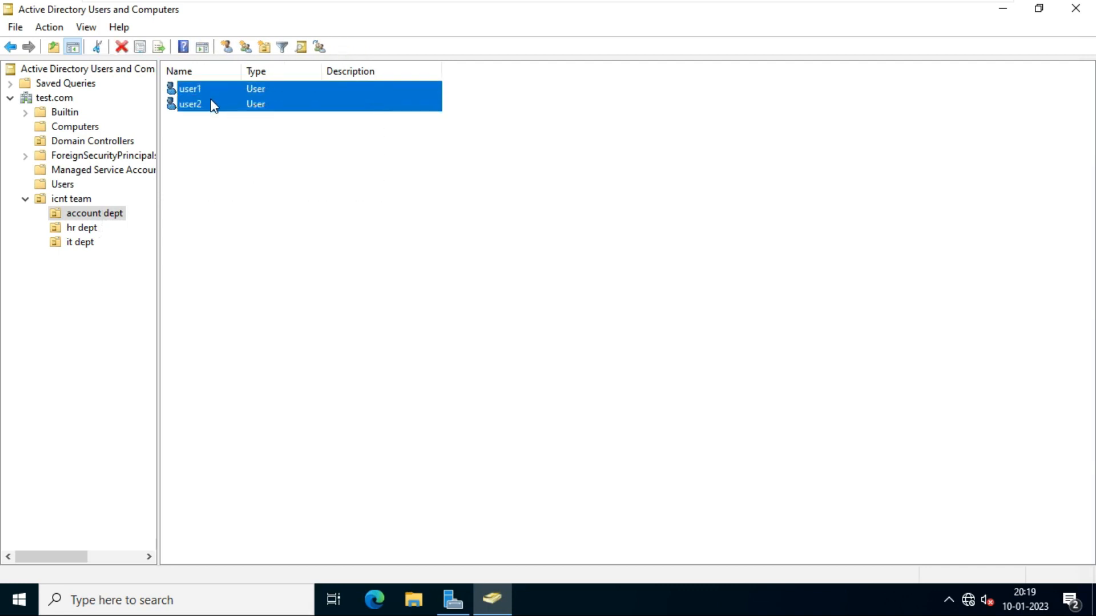
{"action": "key", "text": "Delete"}
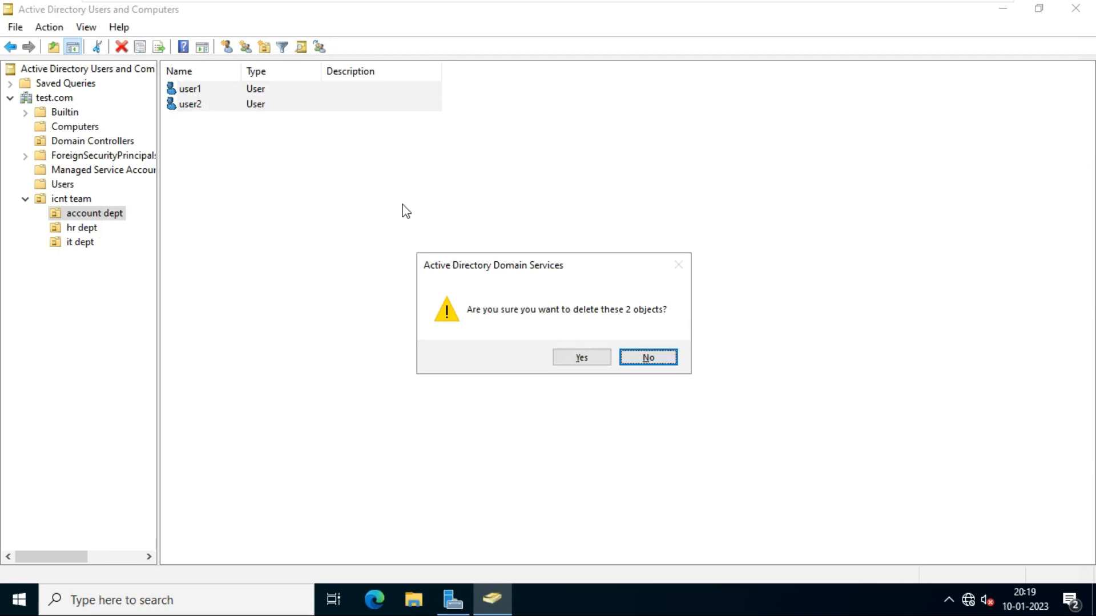
{"action": "left_click", "coordinate": [581, 357]}
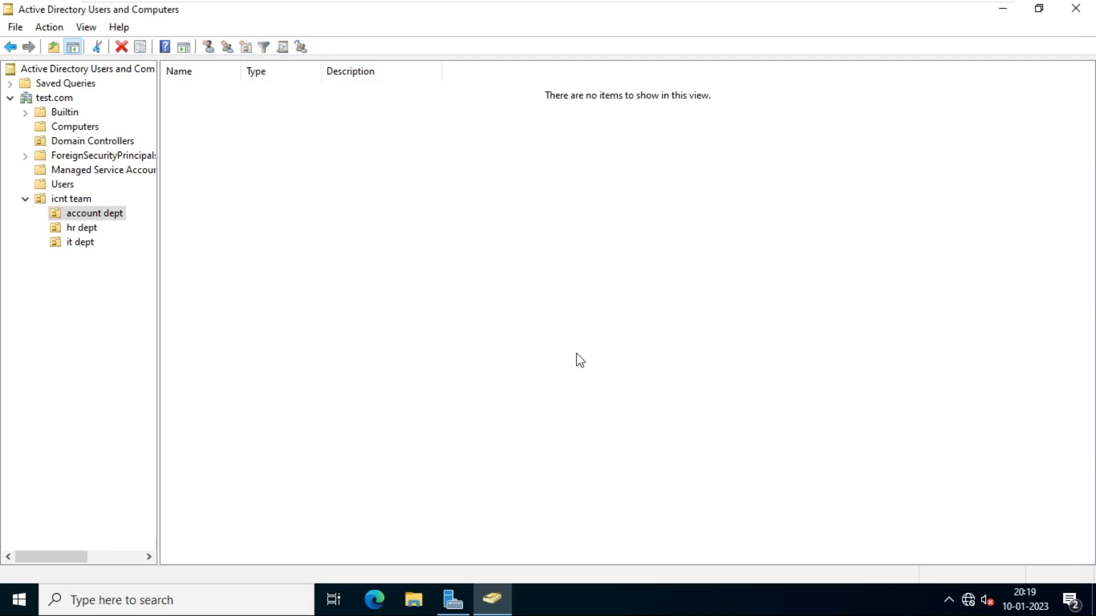
- Delete the sales group from the Users container
{"action": "left_click", "coordinate": [63, 184]}
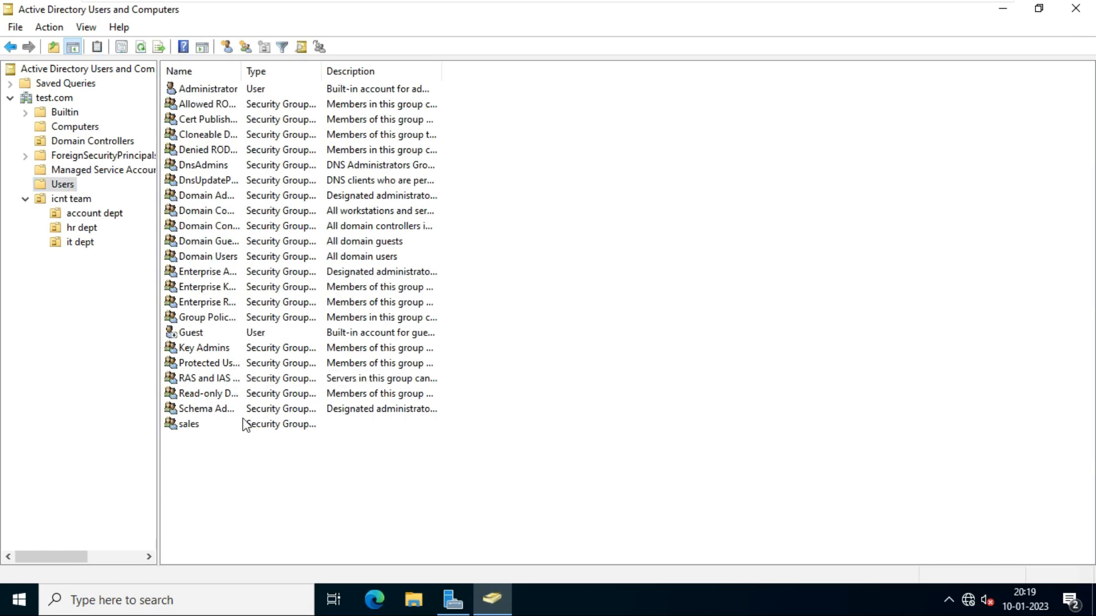
{"action": "left_click", "coordinate": [196, 434]}
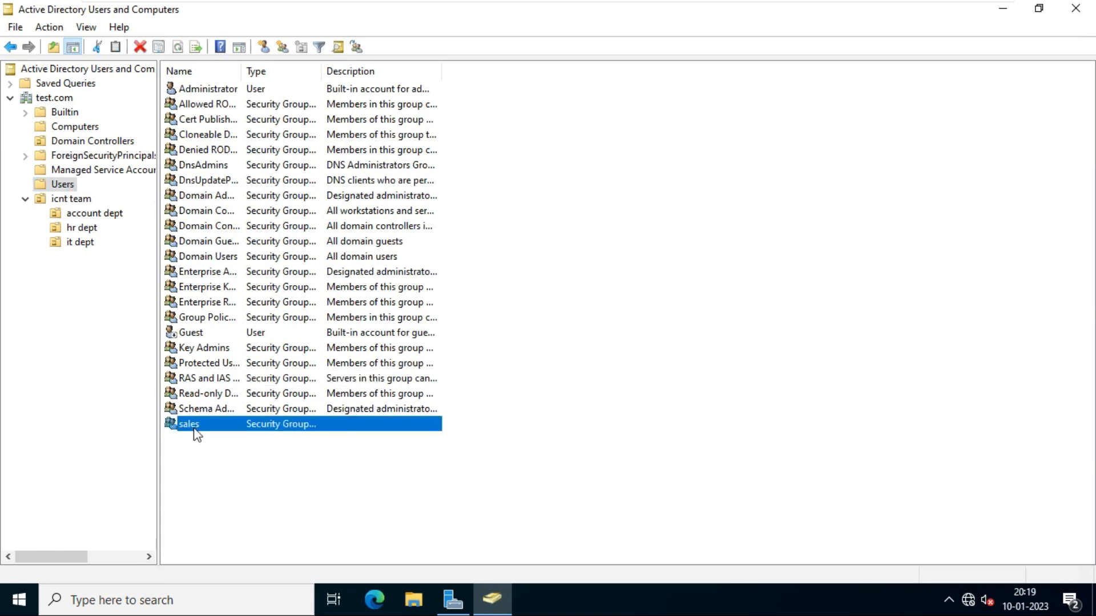
{"action": "right_click", "coordinate": [196, 434]}
{"action": "left_click", "coordinate": [248, 353]}
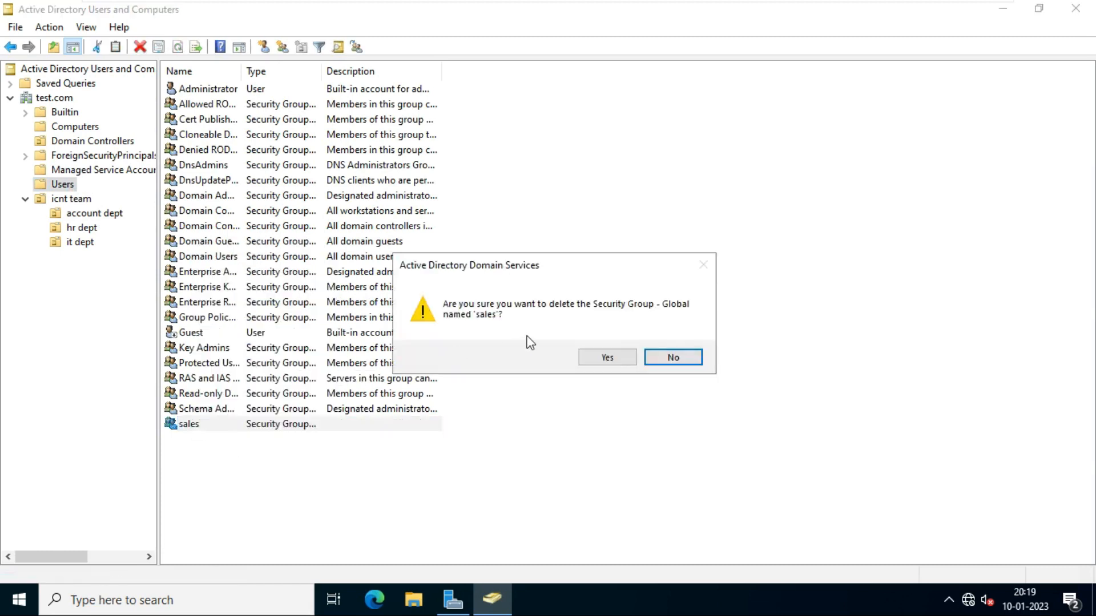
{"action": "left_click", "coordinate": [604, 357]}
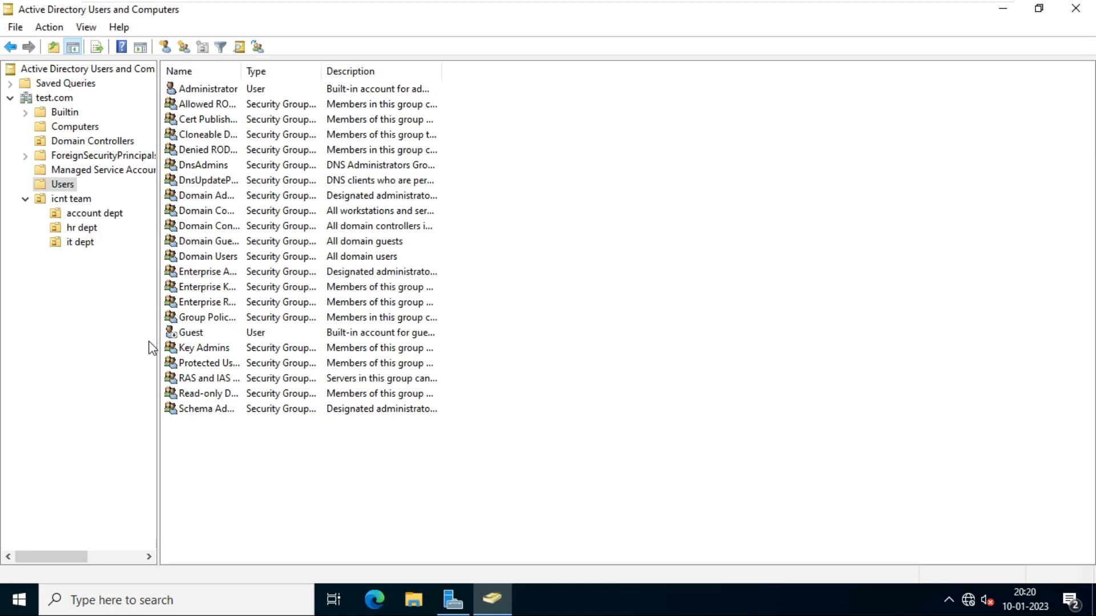
{"action": "left_click", "coordinate": [544, 479]}
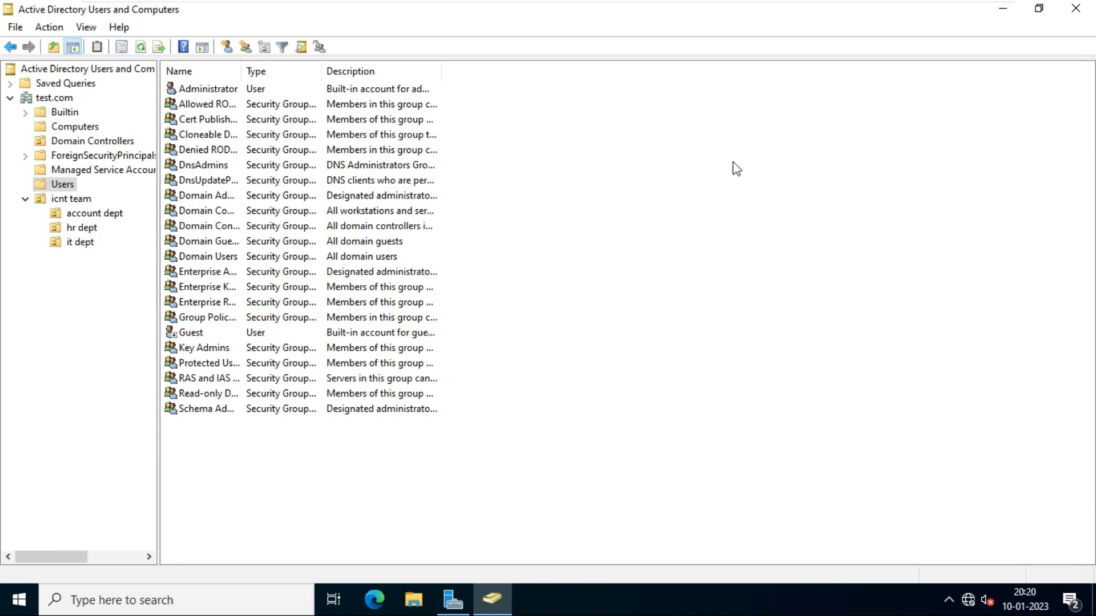
- Launch cmd from the Run box and bring the Command Prompt in front of ADUC
{"action": "key", "text": "super+r"}
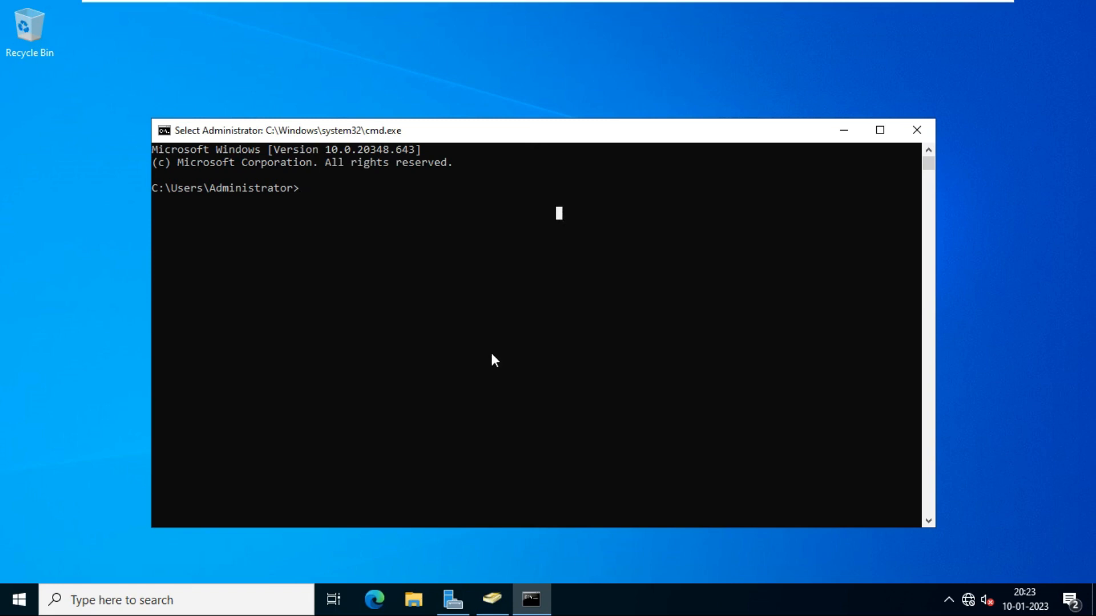
{"action": "left_click", "coordinate": [491, 599]}
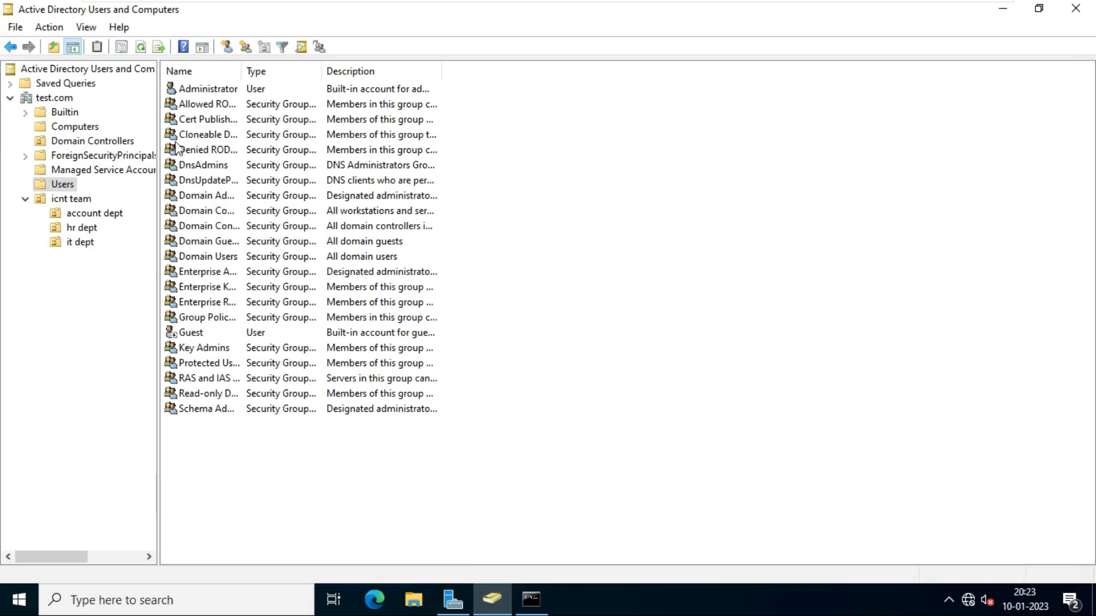
{"action": "mouse_move", "coordinate": [587, 4]}
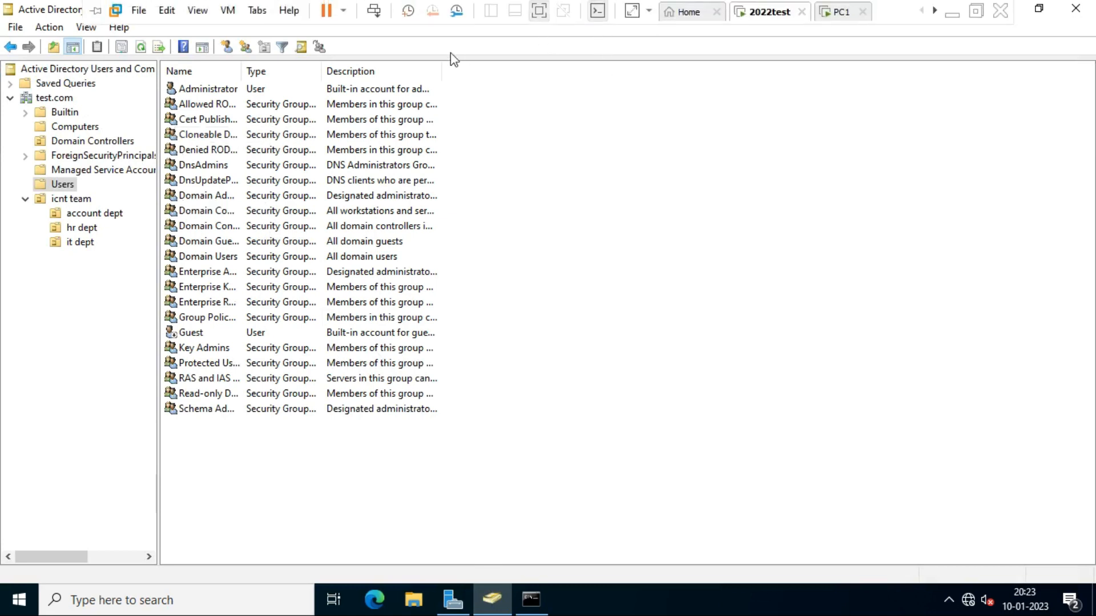
{"action": "left_click", "coordinate": [531, 608]}
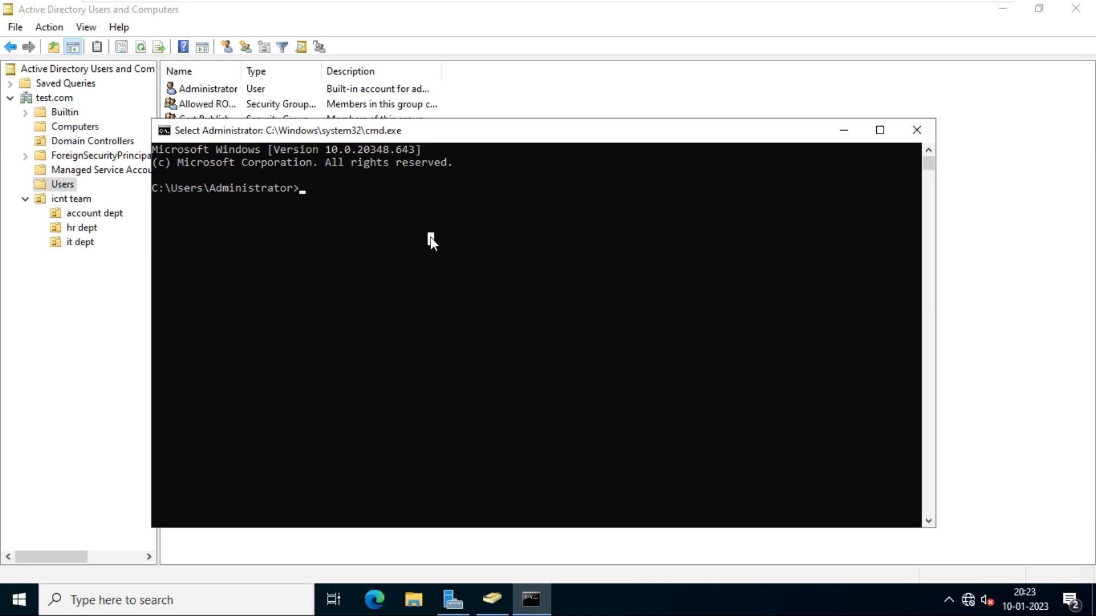
- Type the partial loop command 'for /l %i' at the prompt
{"action": "type", "text": "for"}
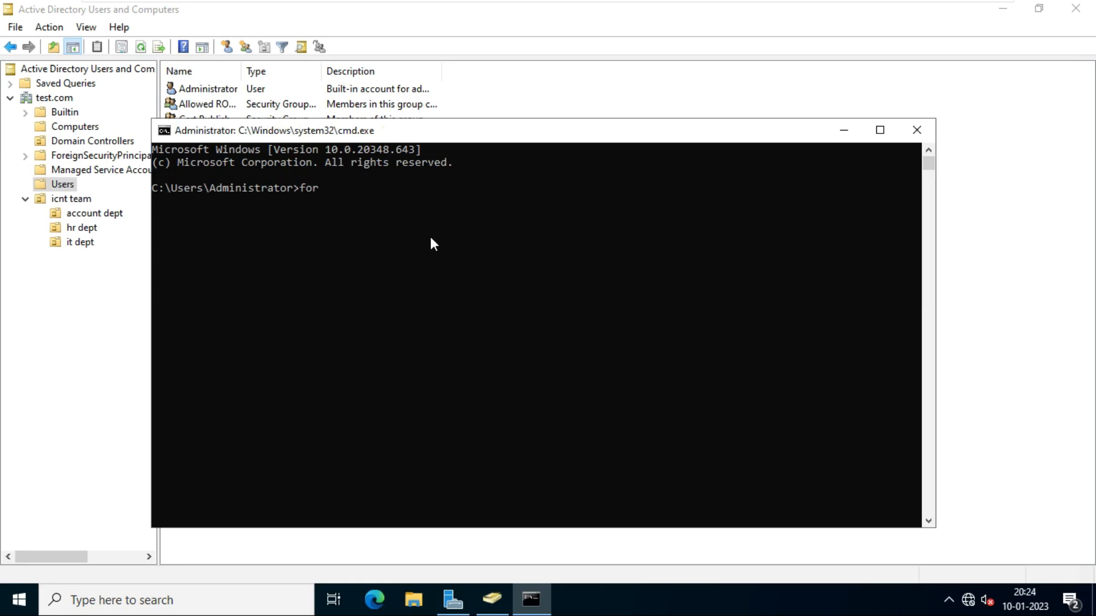
{"action": "type", "text": " /l"}
{"action": "type", "text": "%i IN (1,1"}
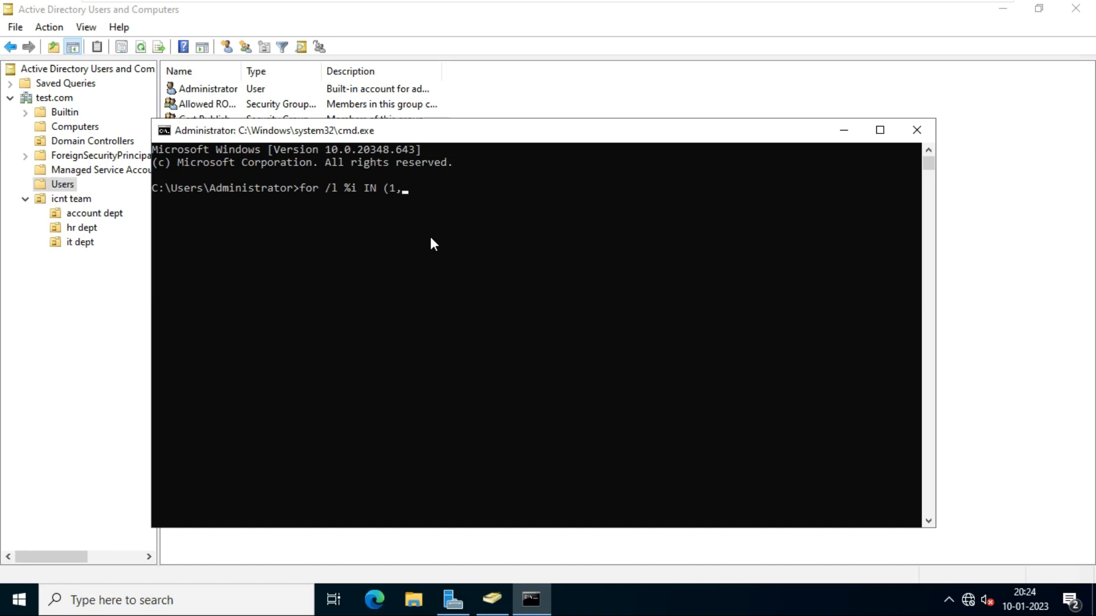
- Remove the stray '1' just typed after 'for /l %i IN (1,' in the loop command
{"action": "type", "text": "1"}
{"action": "key", "text": "BackSpace"}
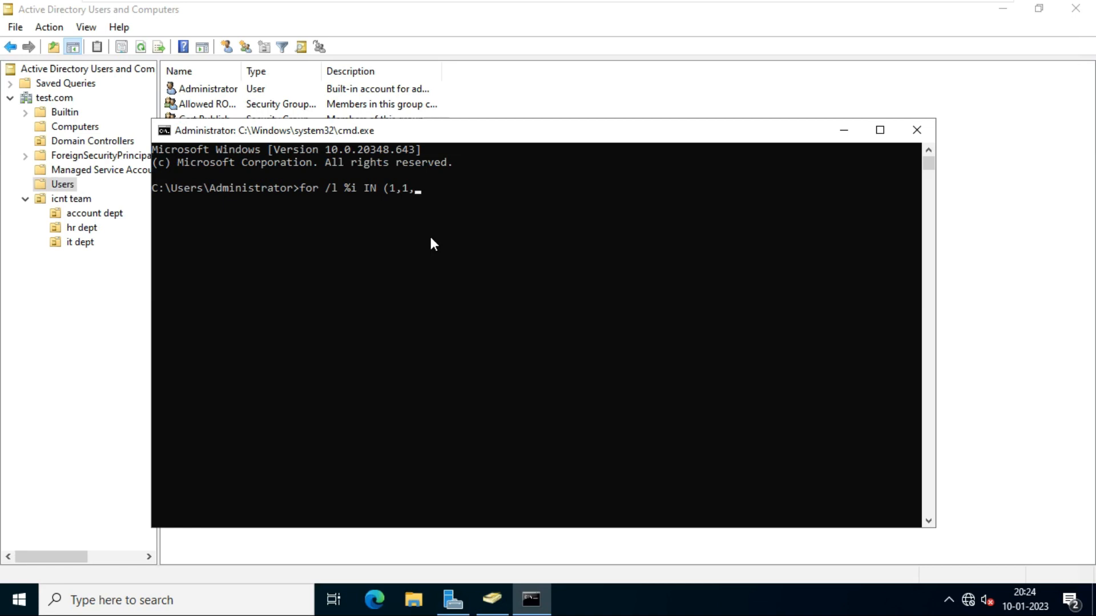
- Finish the loop range at 30 and add 'do net user user%i' with a password and /add
- Run the for /l loop with the account password and /add to create user1 through user30
{"action": "type", "text": "30) do net user user%i admin@123 /add"}
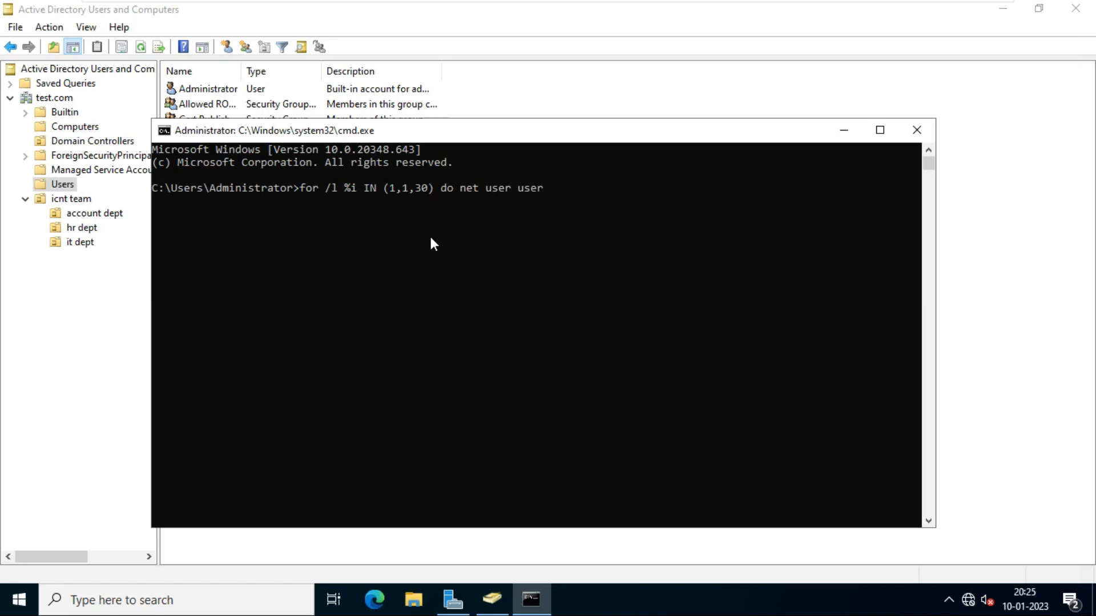
- Finish the loop range at 30 and add 'do net user user%i' with a password and /add
- Run the for /l loop with the account password and /add to create user1 through user30
{"action": "type", "text": "%i admin@123 /add"}
{"action": "key", "text": "Return"}
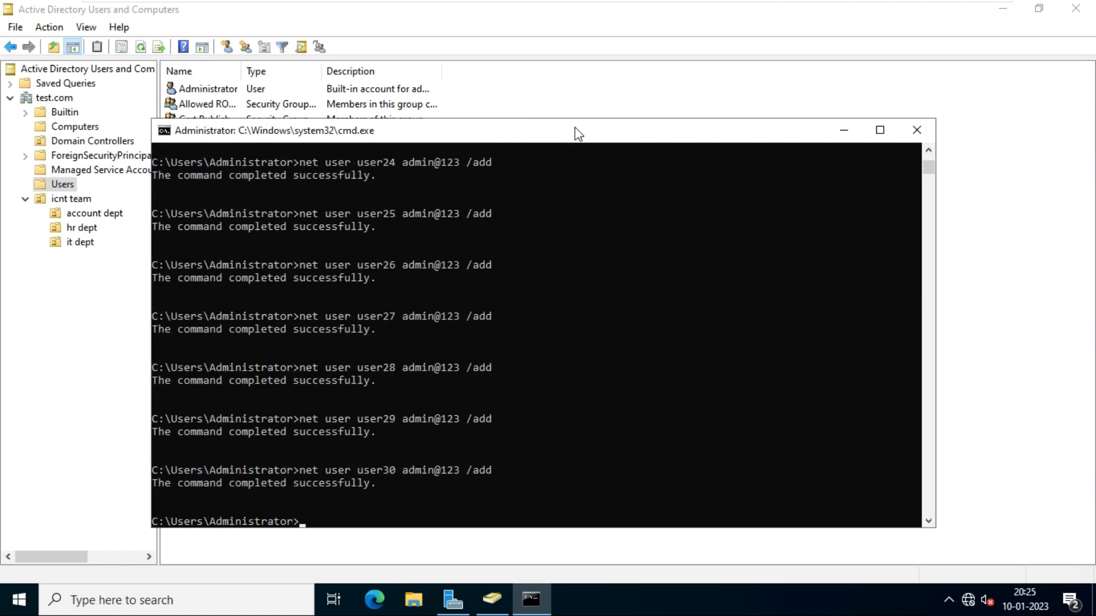
{"action": "left_click_drag", "start_coordinate": [573, 133], "coordinate": [555, 171]}
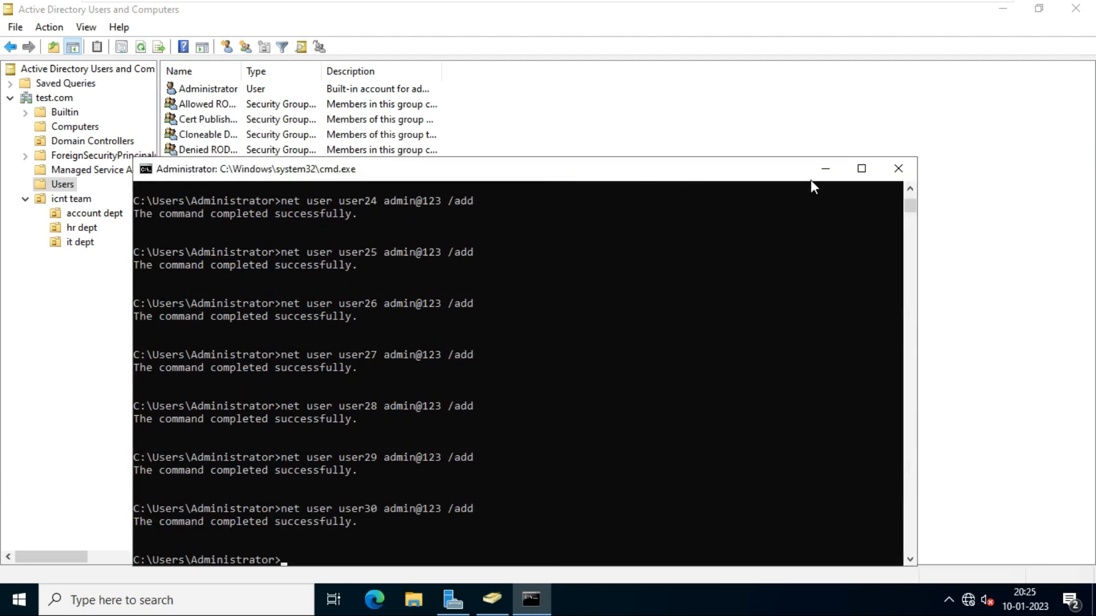
- Refresh the ADUC Users container so the new accounts appear
{"action": "left_click", "coordinate": [825, 169]}
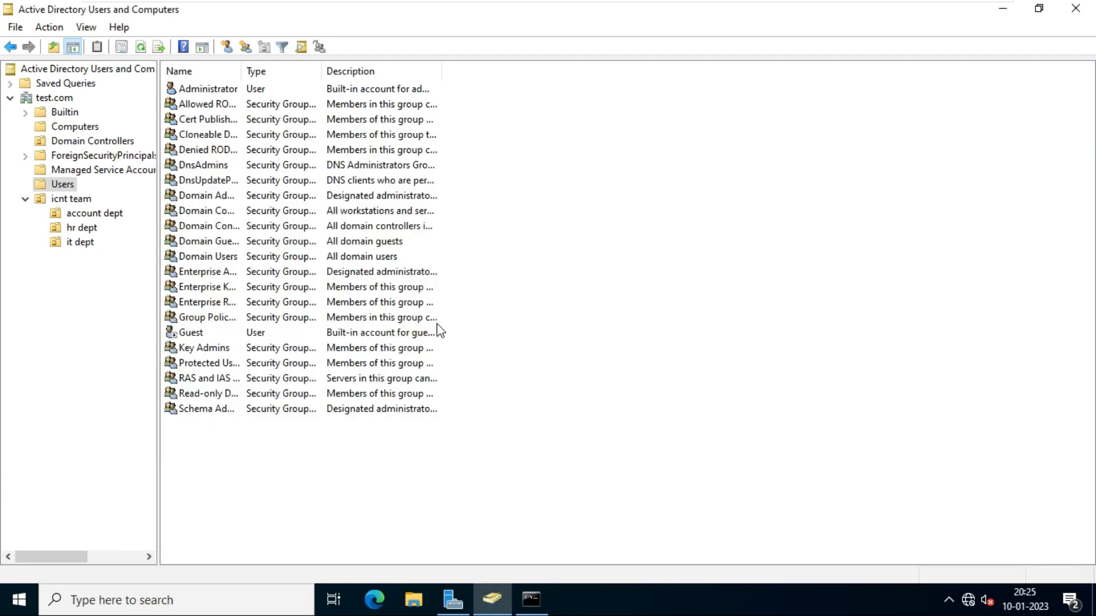
{"action": "left_click", "coordinate": [63, 183]}
{"action": "right_click", "coordinate": [592, 162]}
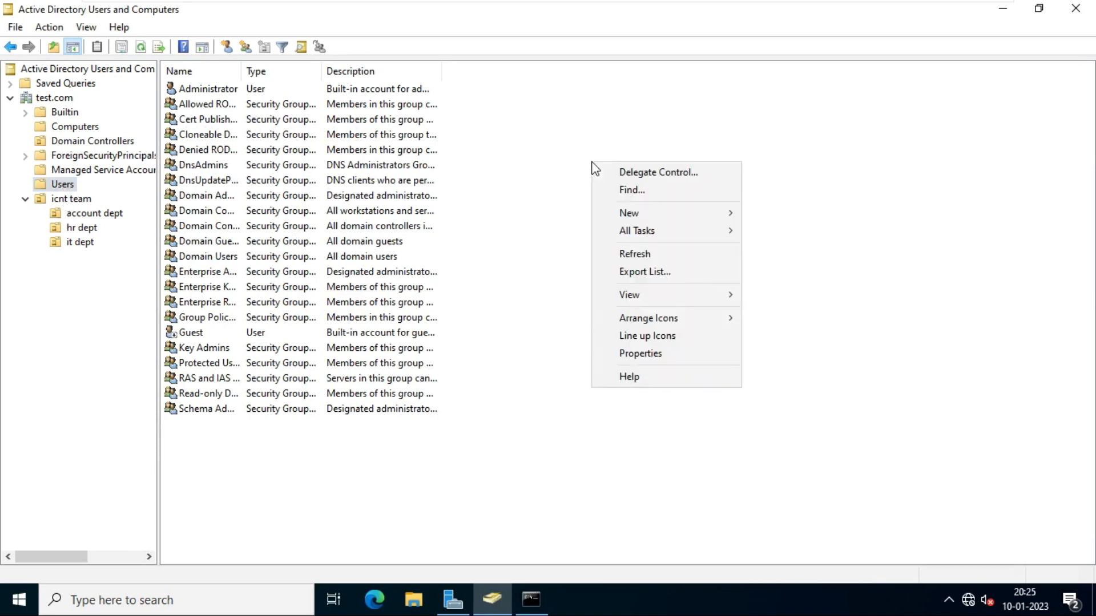
{"action": "left_click", "coordinate": [660, 258]}
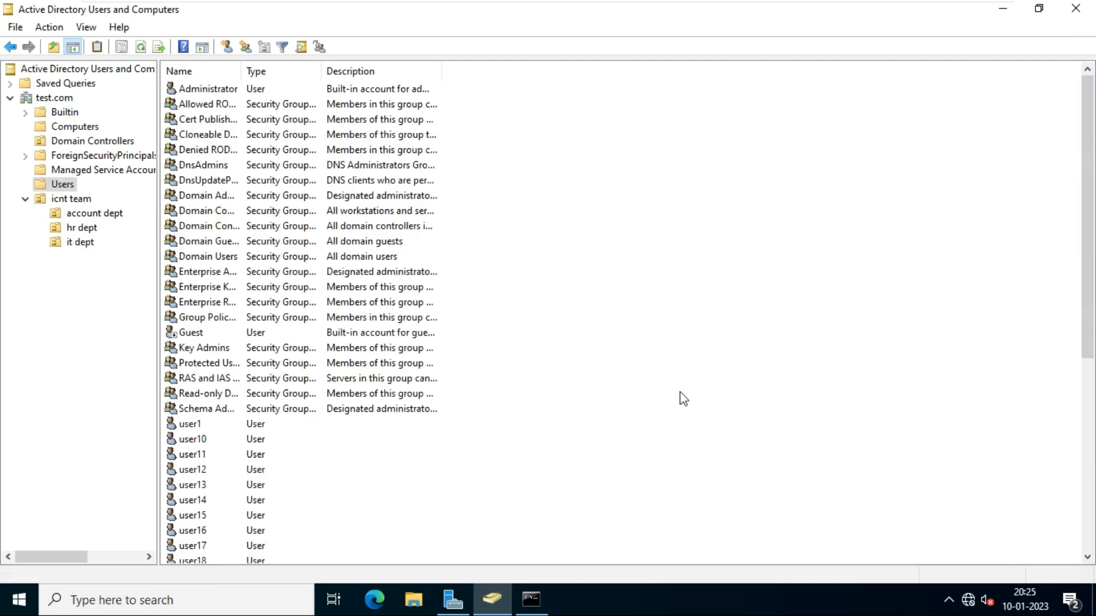
- Check that user11, user17, user20, user24 and user29 are listed, then return to cmd
{"action": "scroll", "coordinate": [680, 391], "scroll_direction": "down", "scroll_amount": 4}
{"action": "scroll", "coordinate": [390, 442], "scroll_direction": "down", "scroll_amount": 3}
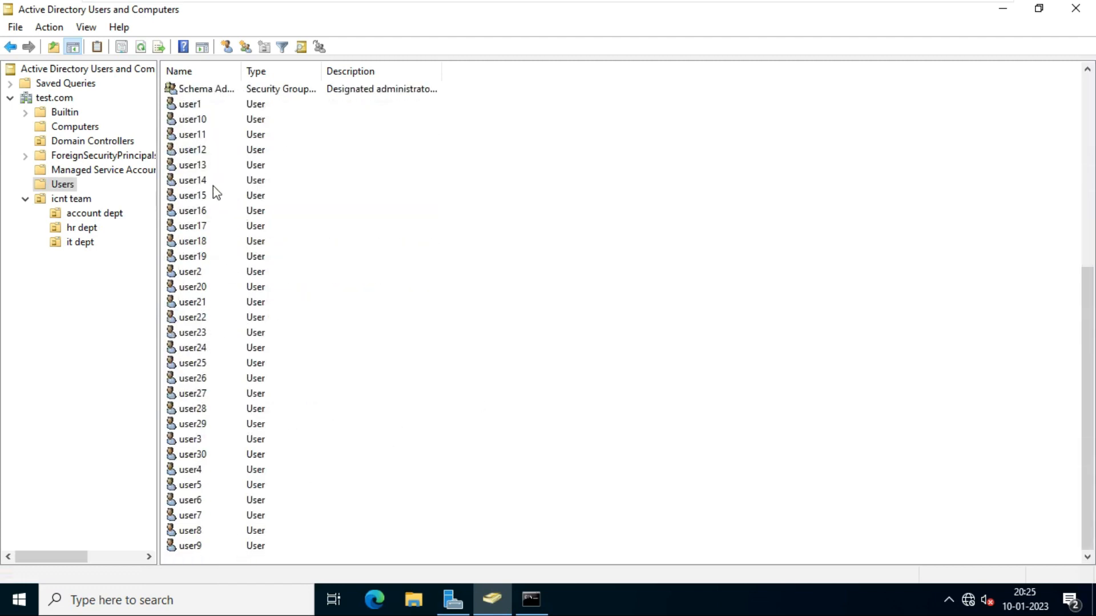
{"action": "left_click", "coordinate": [197, 134]}
{"action": "left_click", "coordinate": [218, 227]}
{"action": "left_click", "coordinate": [194, 288]}
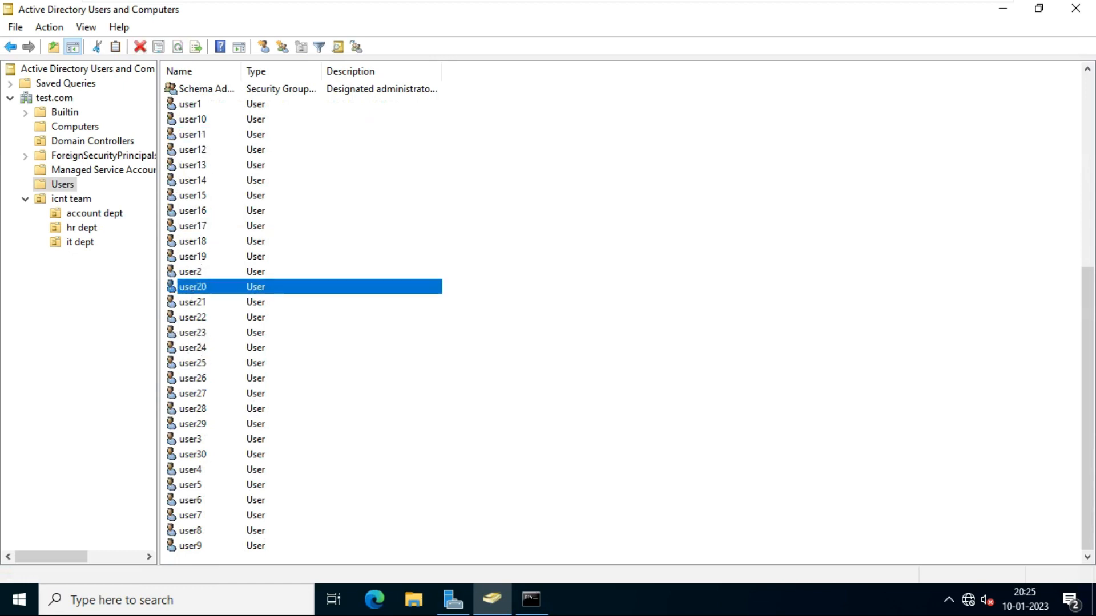
{"action": "left_click", "coordinate": [197, 347]}
{"action": "left_click", "coordinate": [198, 424]}
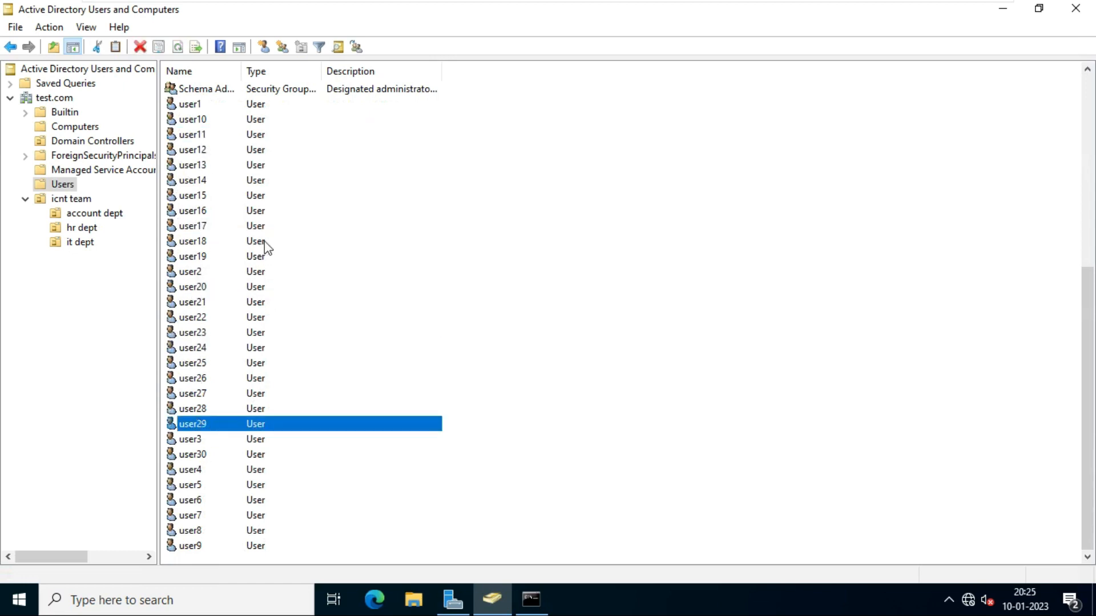
{"action": "left_click", "coordinate": [531, 598]}
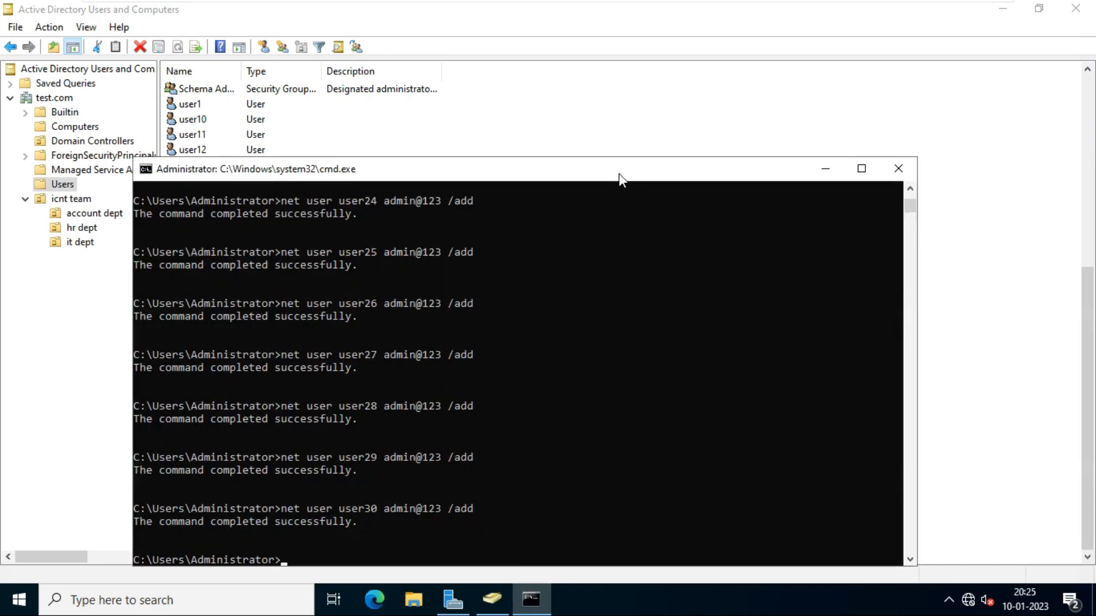
- Re-run the loop with /delete in place of the password and /add to remove user1–user30
{"action": "left_click_drag", "start_coordinate": [619, 174], "coordinate": [672, 60]}
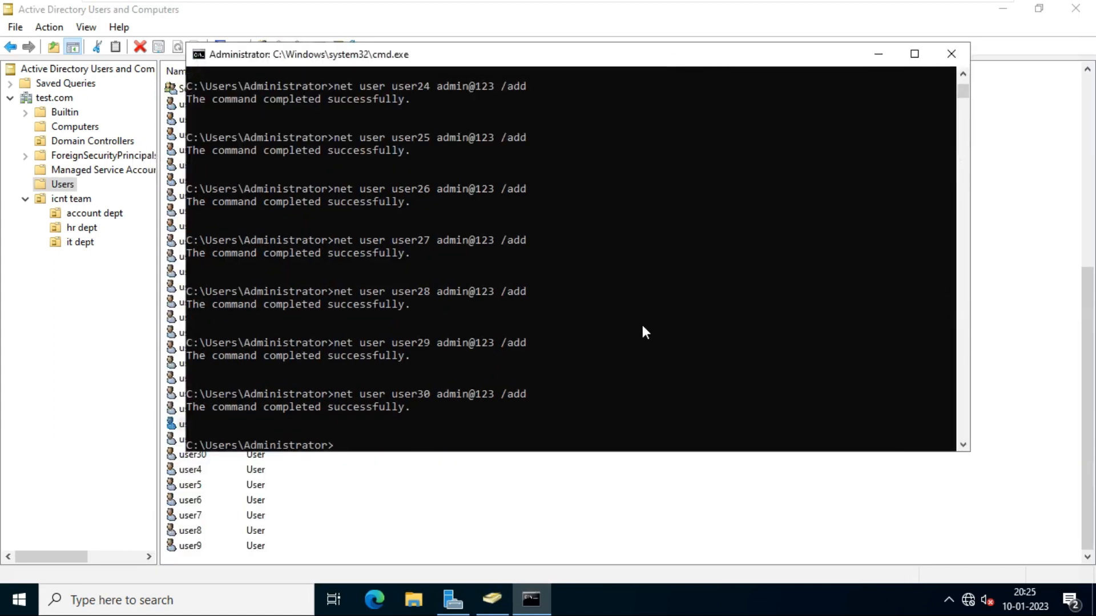
{"action": "key", "text": "ctrl+v"}
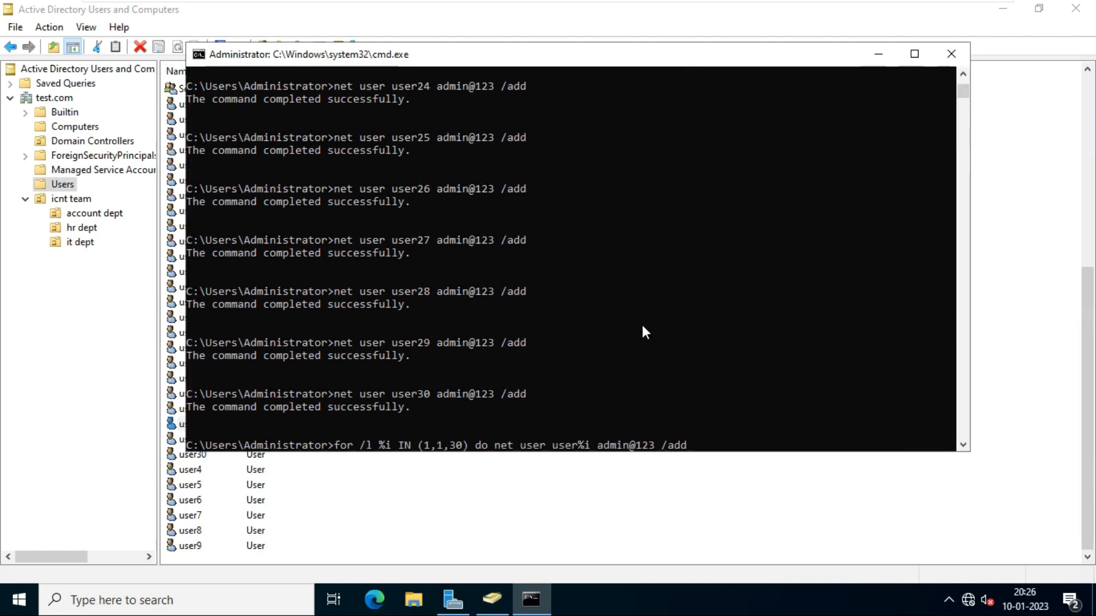
{"action": "key", "text": "BackSpace"}
{"action": "key", "text": "BackSpace"}
{"action": "key", "text": "BackSpace"}
{"action": "key", "text": "BackSpace"}
{"action": "key", "text": "BackSpace"}
{"action": "key", "text": "BackSpace"}
{"action": "key", "text": "BackSpace"}
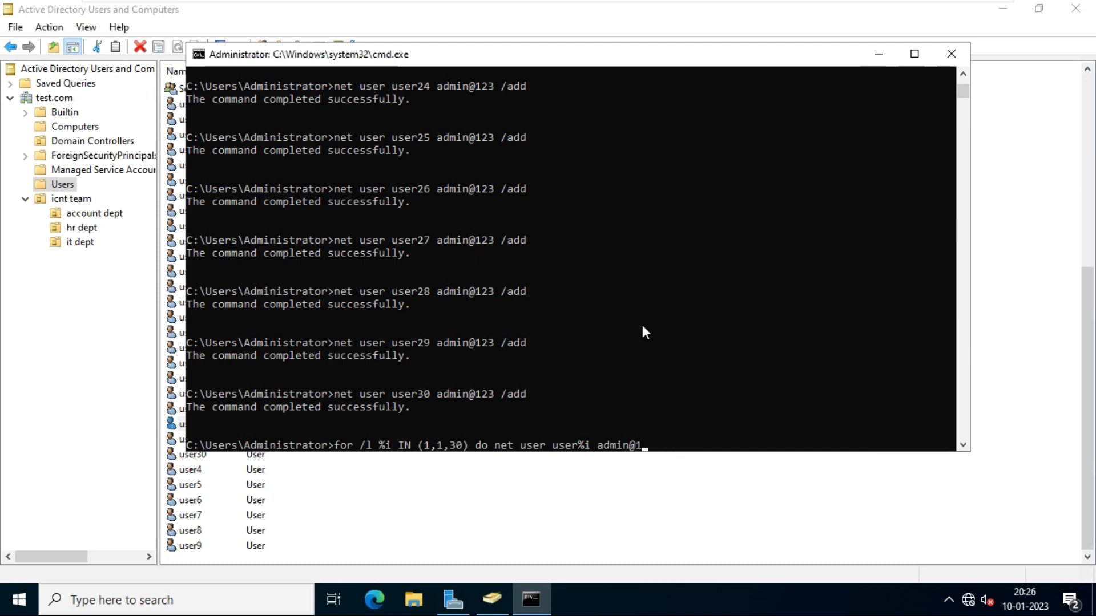
{"action": "key", "text": "BackSpace"}
{"action": "key", "text": "BackSpace"}
{"action": "key", "text": "BackSpace"}
{"action": "key", "text": "BackSpace"}
{"action": "key", "text": "BackSpace"}
{"action": "key", "text": "BackSpace"}
{"action": "key", "text": "BackSpace"}
{"action": "type", "text": "/delete"}
{"action": "key", "text": "Return"}
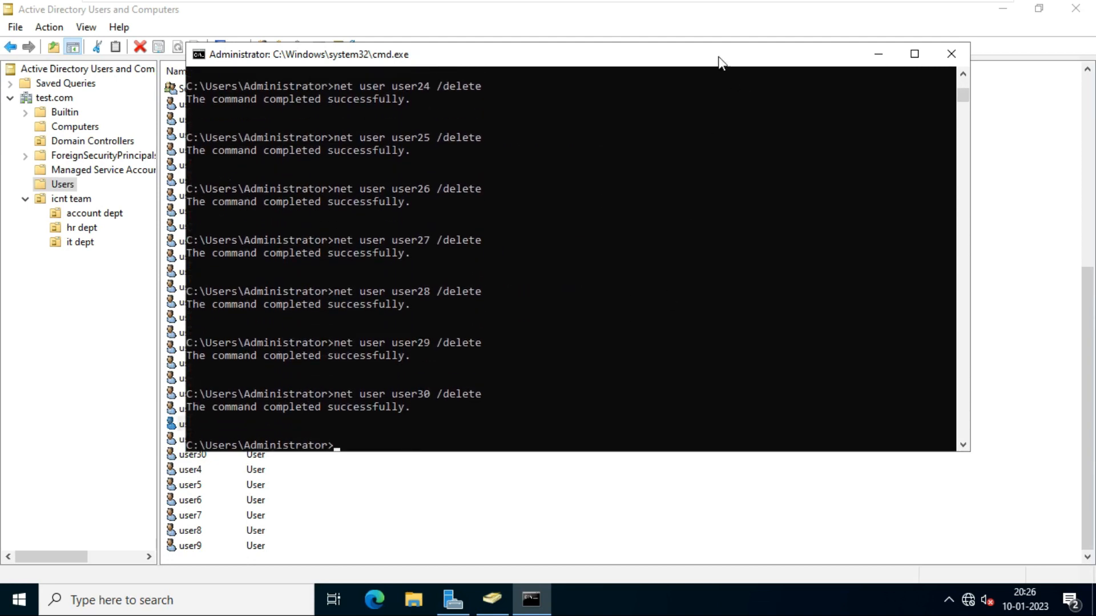
{"action": "left_click_drag", "start_coordinate": [720, 62], "coordinate": [1008, 121]}
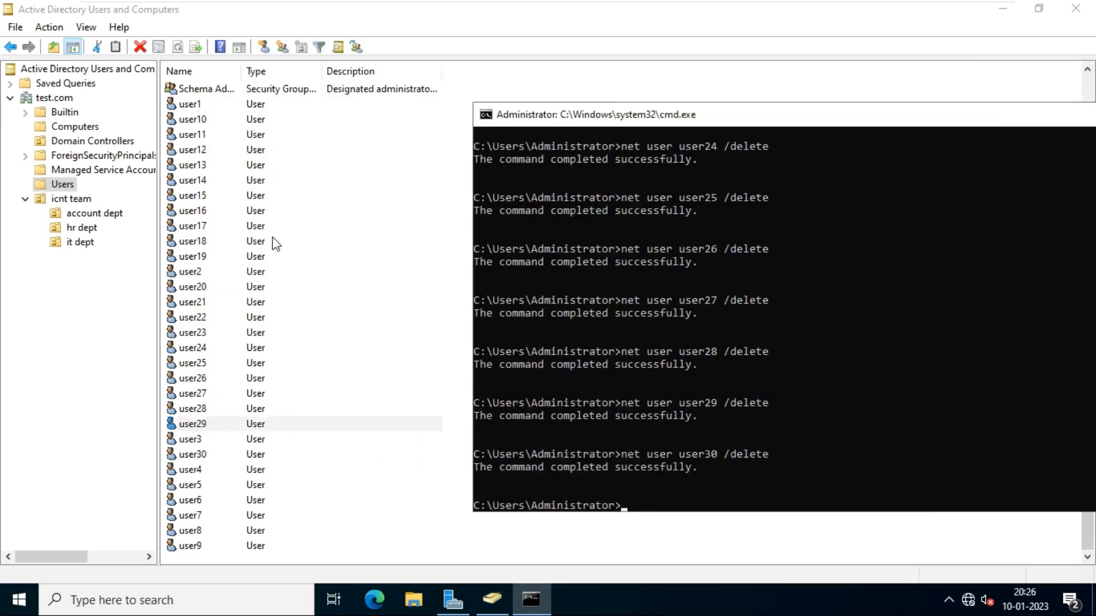
{"action": "left_click", "coordinate": [420, 186]}
{"action": "left_click", "coordinate": [588, 198]}
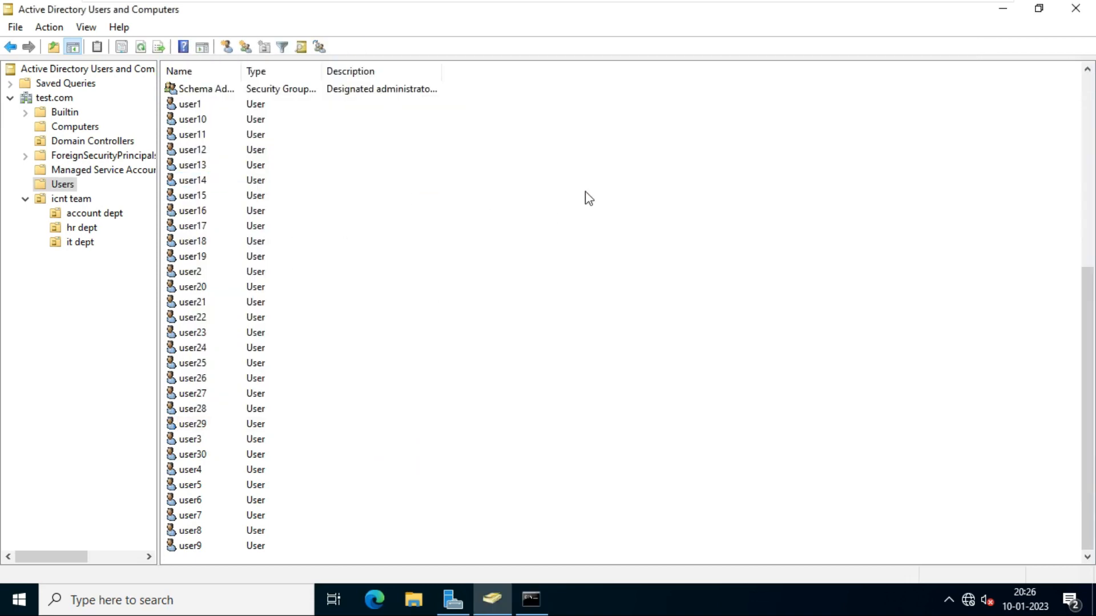
- Refresh ADUC to confirm the accounts are gone, then re-run the /add loop to recreate them
{"action": "right_click", "coordinate": [720, 158]}
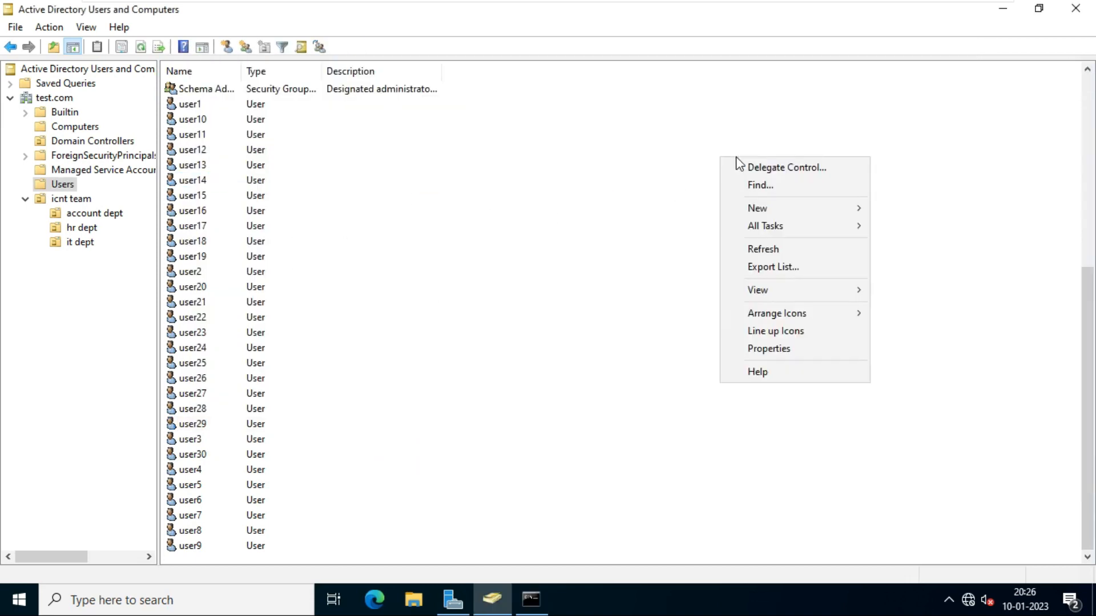
{"action": "left_click", "coordinate": [797, 255]}
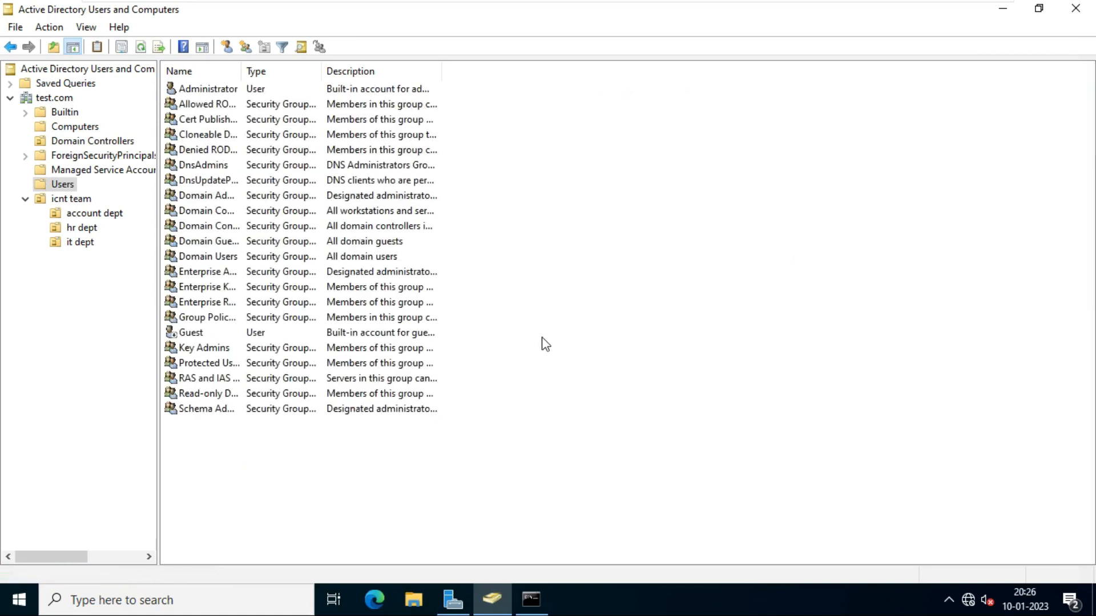
{"action": "left_click", "coordinate": [532, 604]}
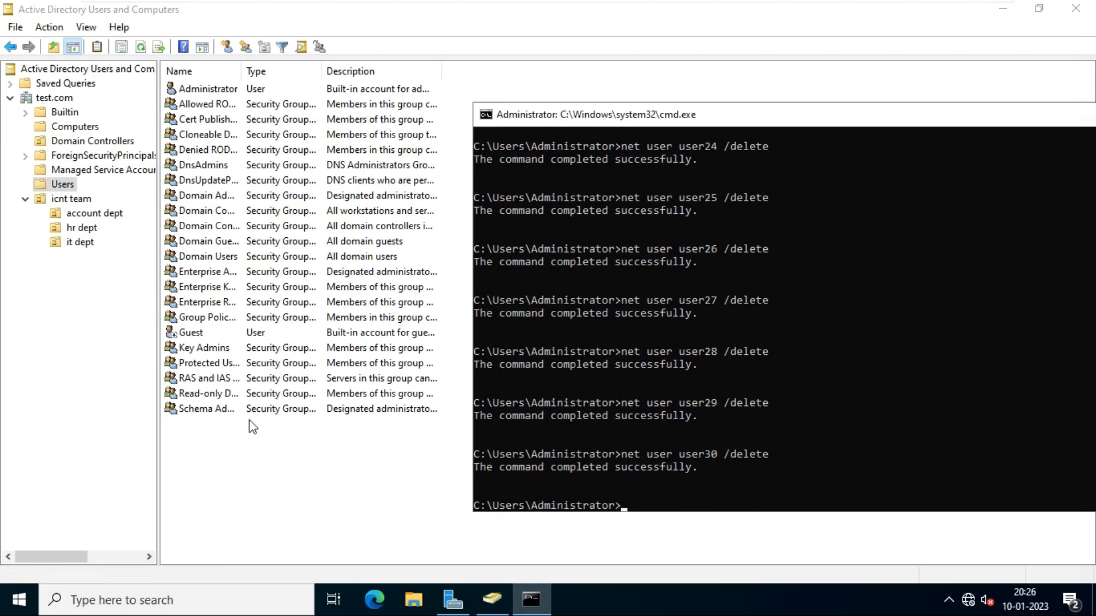
{"action": "left_click_drag", "start_coordinate": [820, 121], "coordinate": [635, 14]}
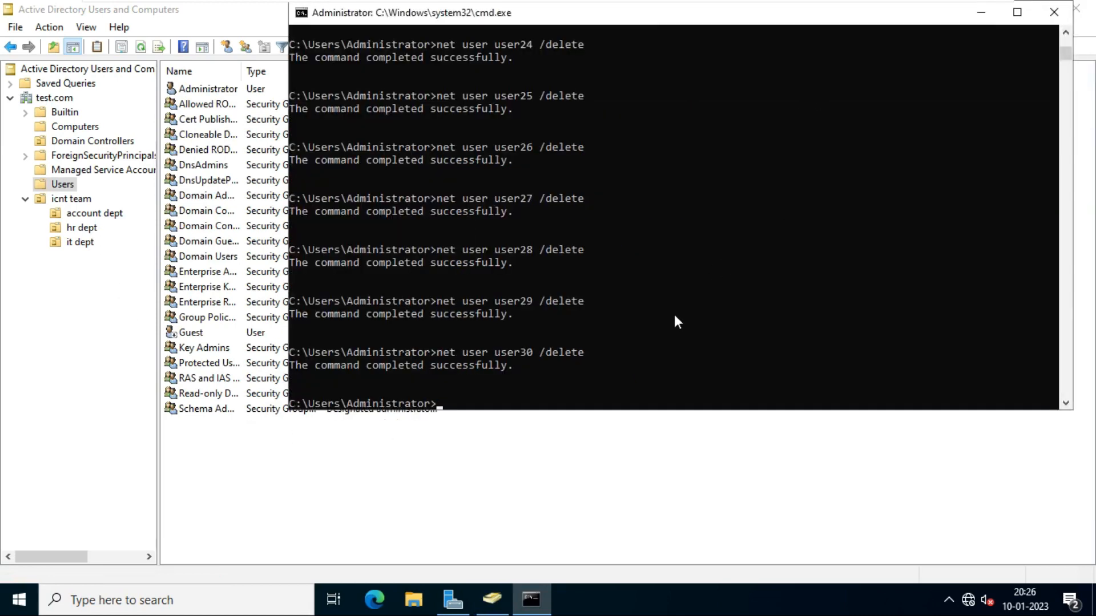
{"action": "key", "text": "Up"}
{"action": "key", "text": "BackSpace"}
{"action": "key", "text": "BackSpace"}
{"action": "key", "text": "BackSpace"}
{"action": "key", "text": "BackSpace"}
{"action": "key", "text": "BackSpace"}
{"action": "key", "text": "BackSpace"}
{"action": "key", "text": "BackSpace"}
{"action": "type", "text": "admin@123 /add"}
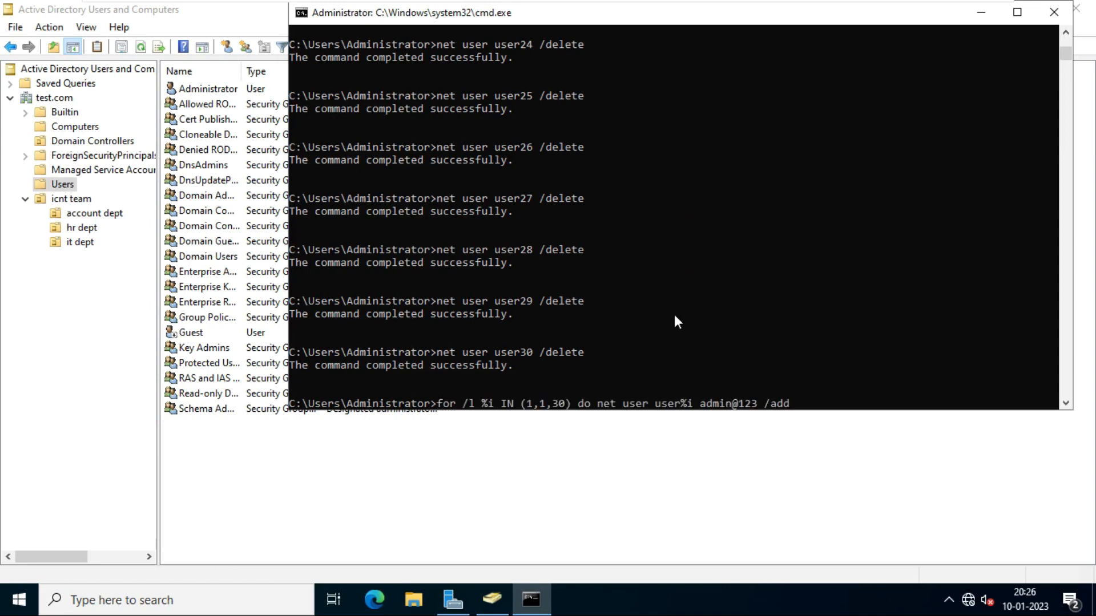
{"action": "key", "text": "Return"}
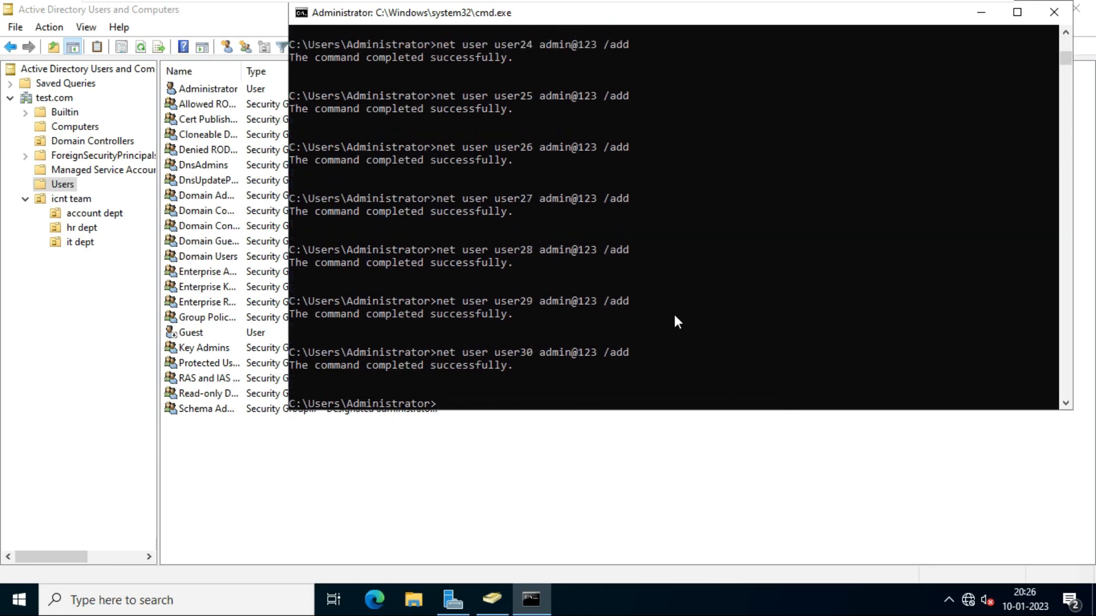
- Refresh the Users container and select the block of users from user1 to user2
{"action": "left_click", "coordinate": [982, 12]}
{"action": "right_click", "coordinate": [533, 162]}
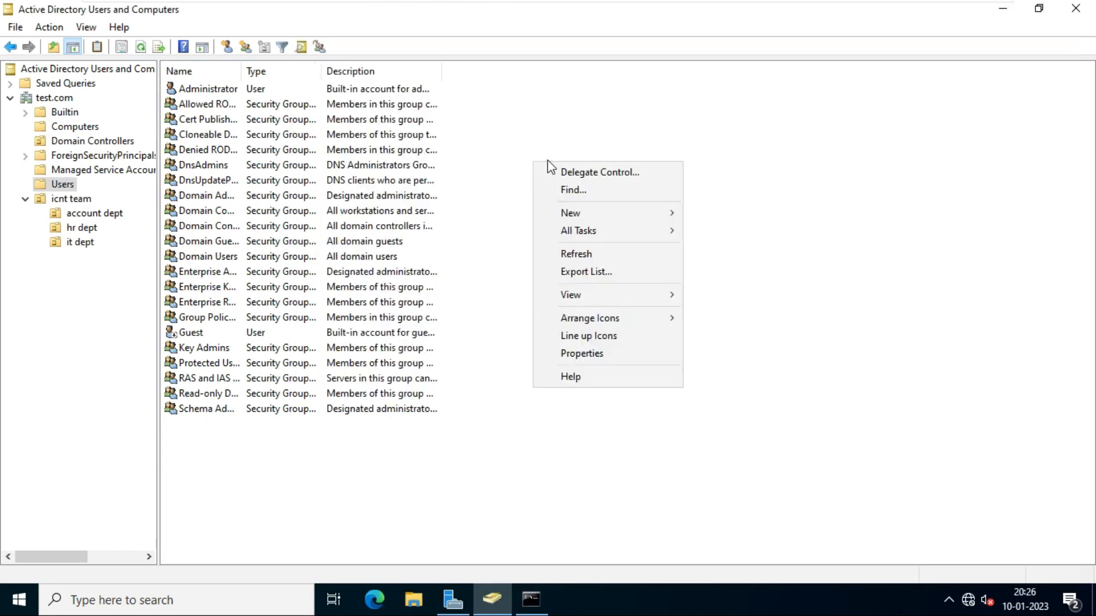
{"action": "left_click", "coordinate": [605, 262]}
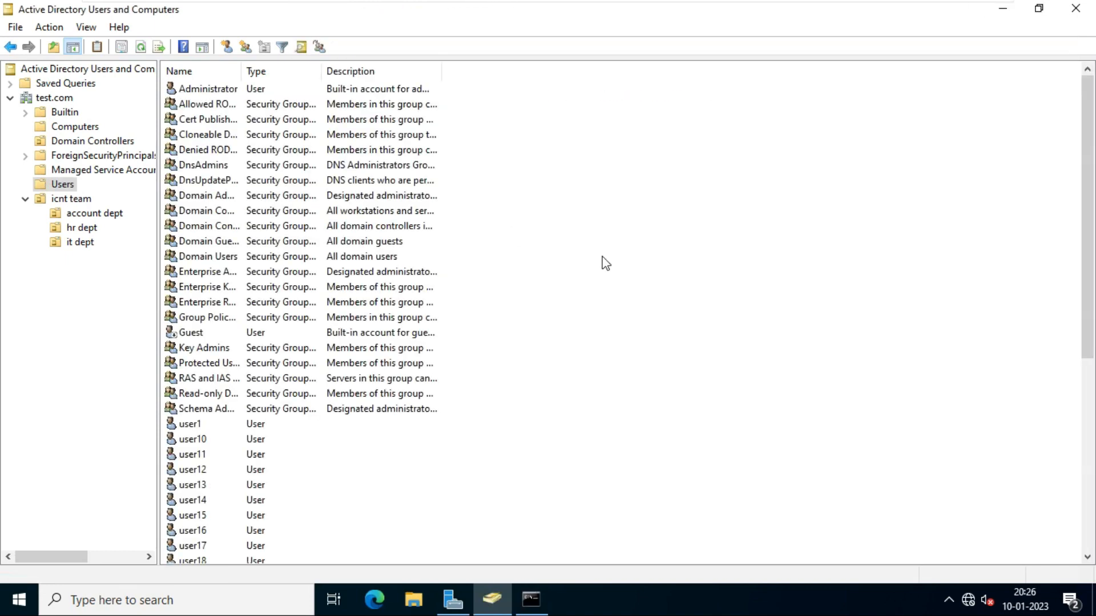
{"action": "scroll", "coordinate": [605, 297], "scroll_direction": "down", "scroll_amount": 7}
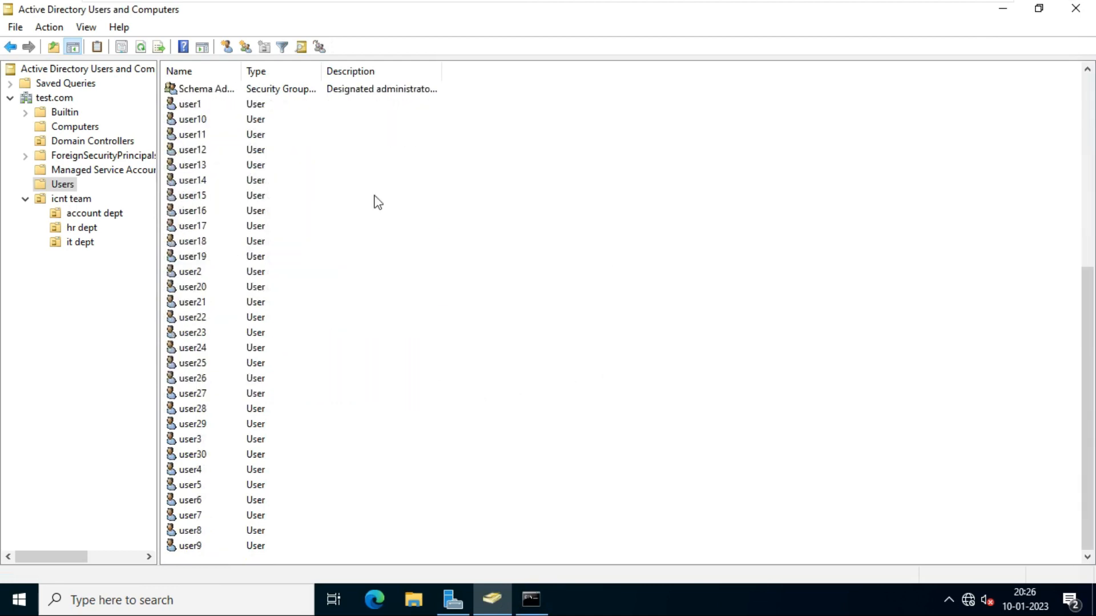
{"action": "left_click", "coordinate": [288, 104]}
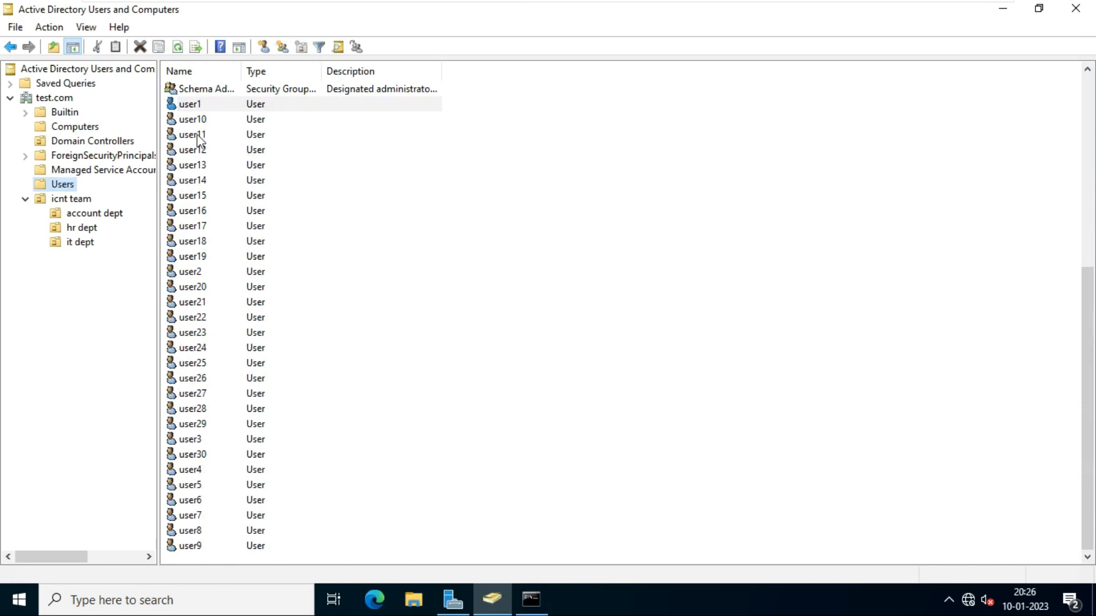
{"action": "left_click", "coordinate": [187, 107]}
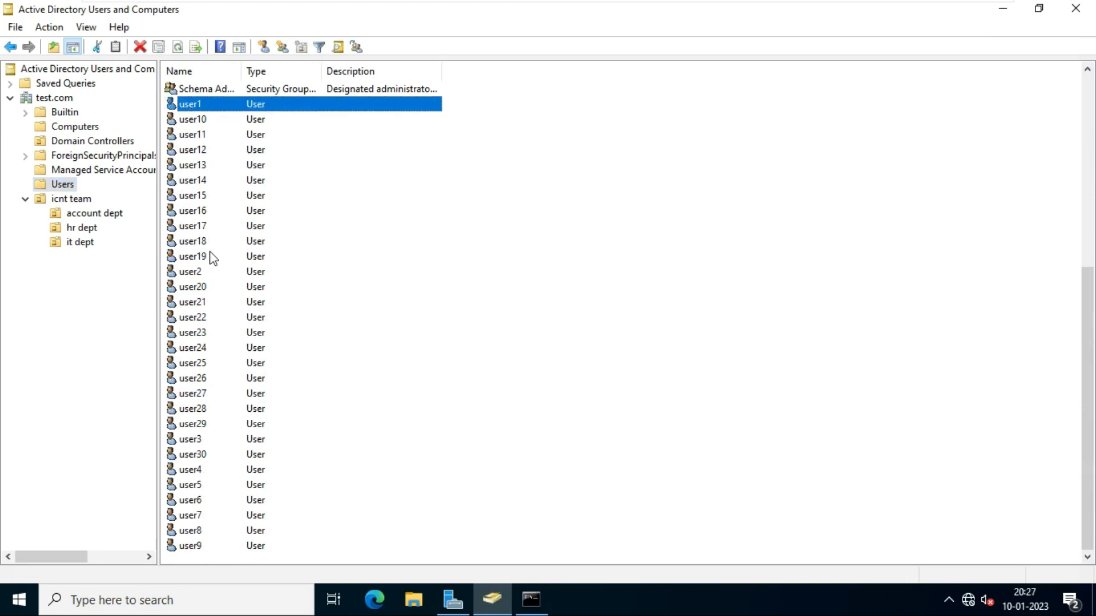
{"action": "left_click", "coordinate": [195, 273], "text": "shift"}
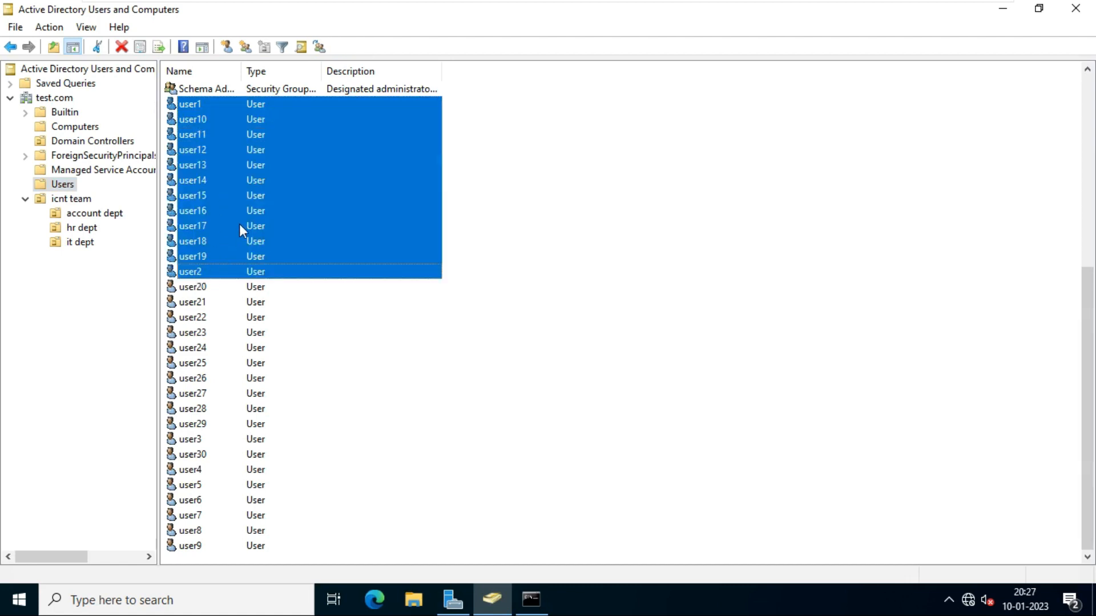
- Move the selected user1–user19 block into account dept under icnt team
{"action": "right_click", "coordinate": [221, 170]}
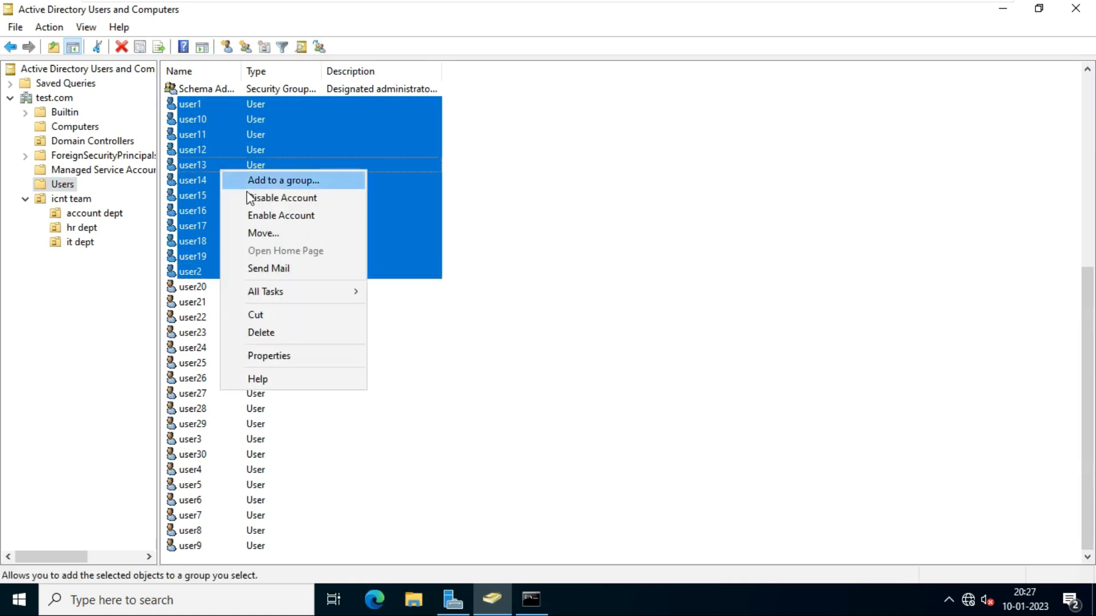
{"action": "left_click", "coordinate": [286, 238]}
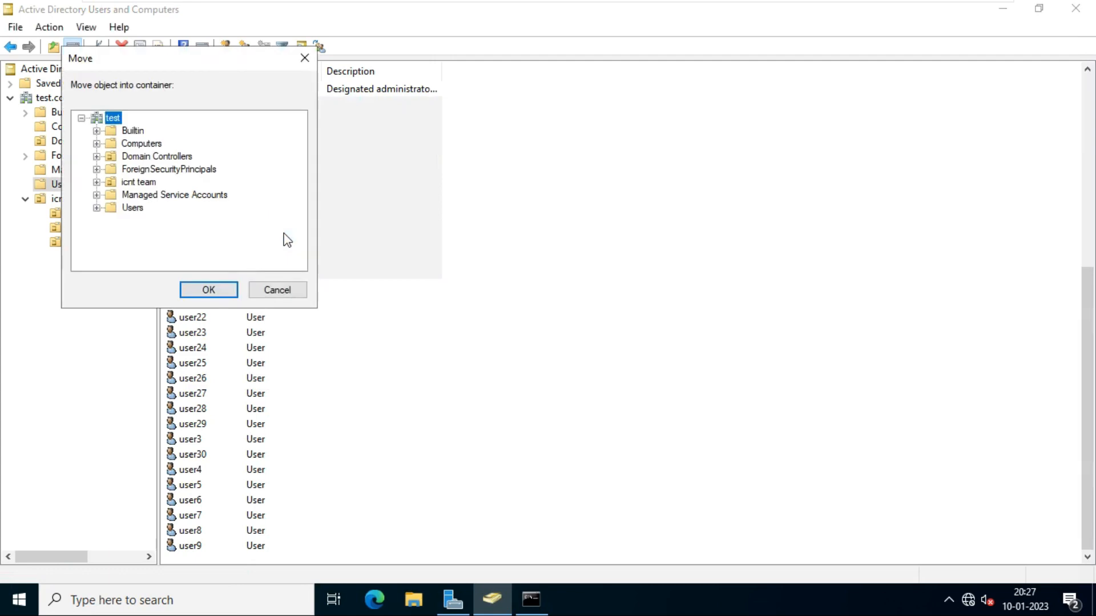
{"action": "left_click", "coordinate": [97, 183]}
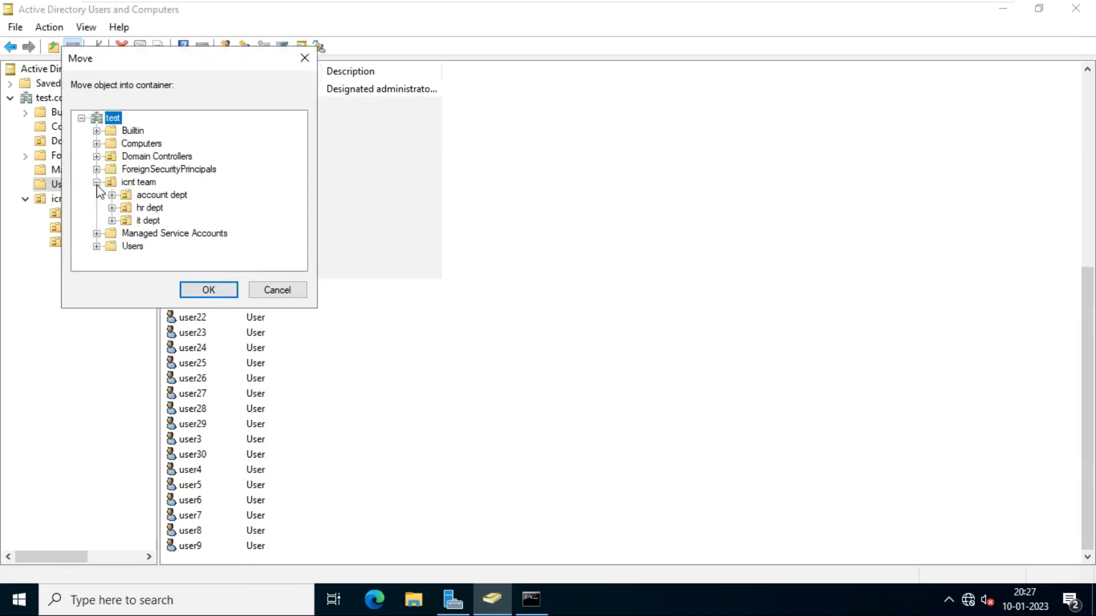
{"action": "left_click", "coordinate": [166, 196]}
{"action": "left_click", "coordinate": [217, 290]}
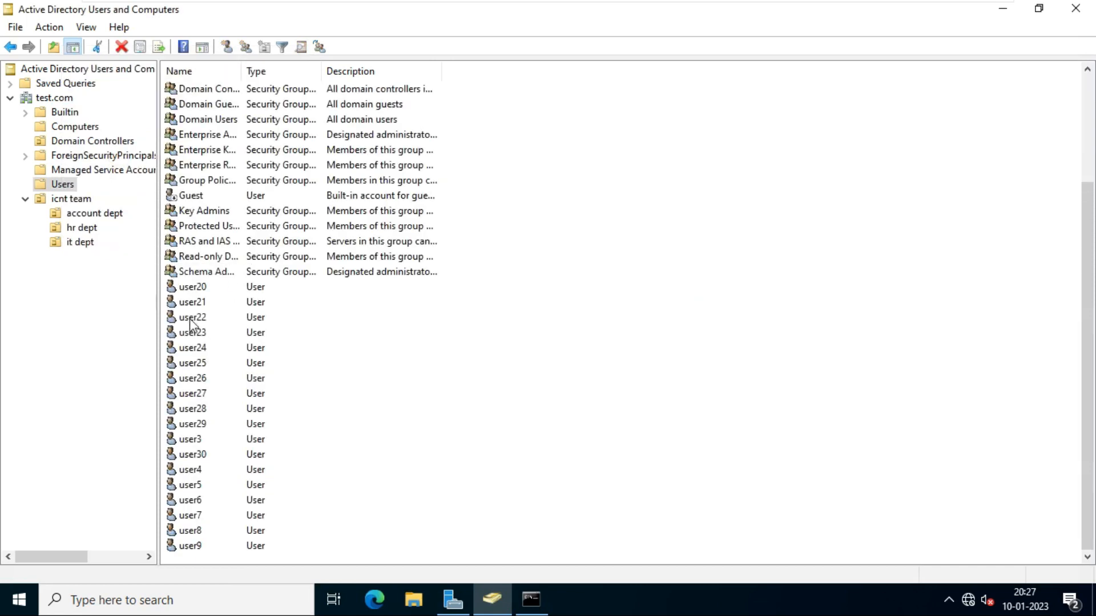
- Move user20 through user28 into hr dept under icnt team
{"action": "left_click", "coordinate": [196, 290]}
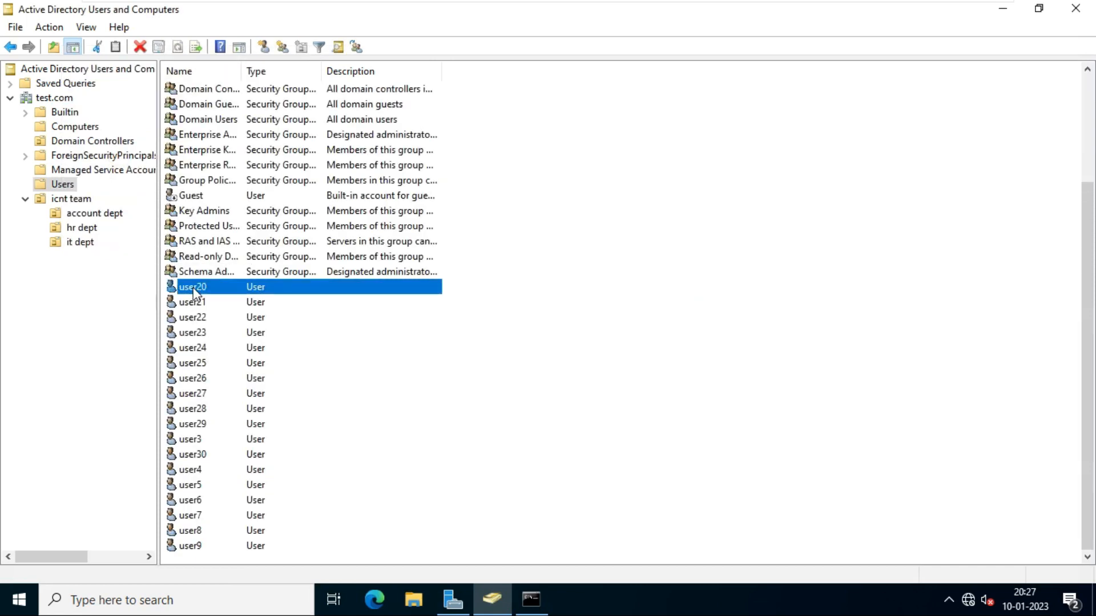
{"action": "left_click", "coordinate": [209, 410], "text": "shift"}
{"action": "right_click", "coordinate": [197, 330]}
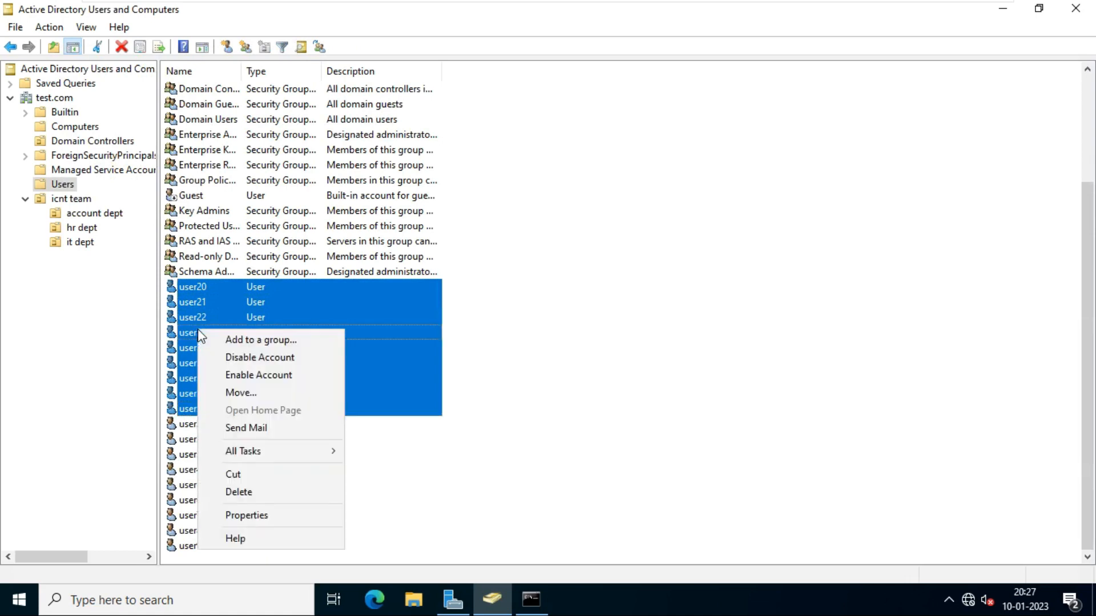
{"action": "left_click", "coordinate": [257, 392]}
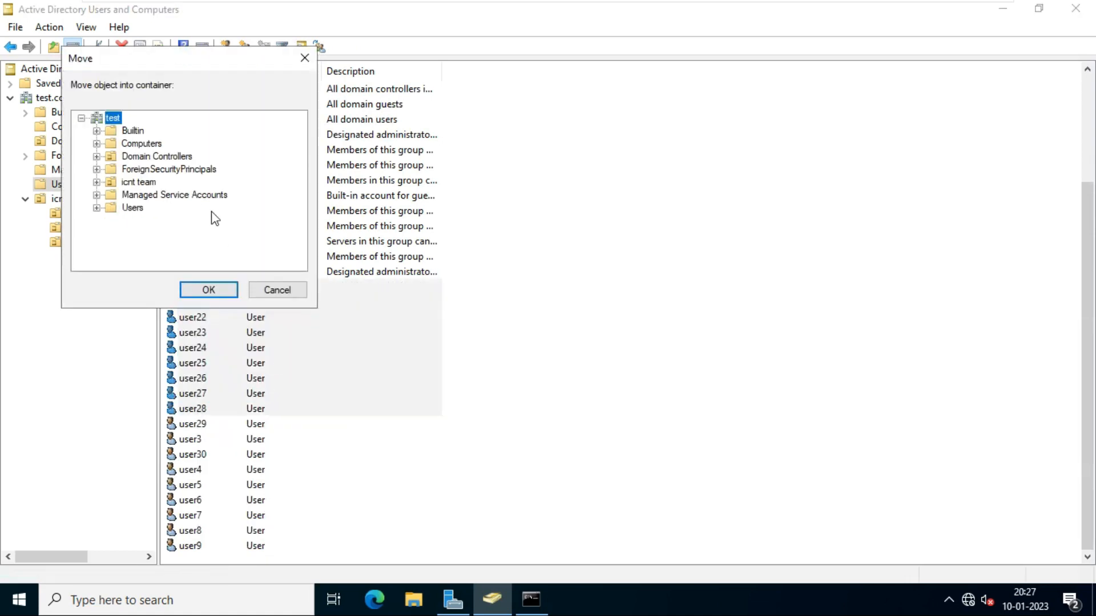
{"action": "left_click", "coordinate": [96, 182]}
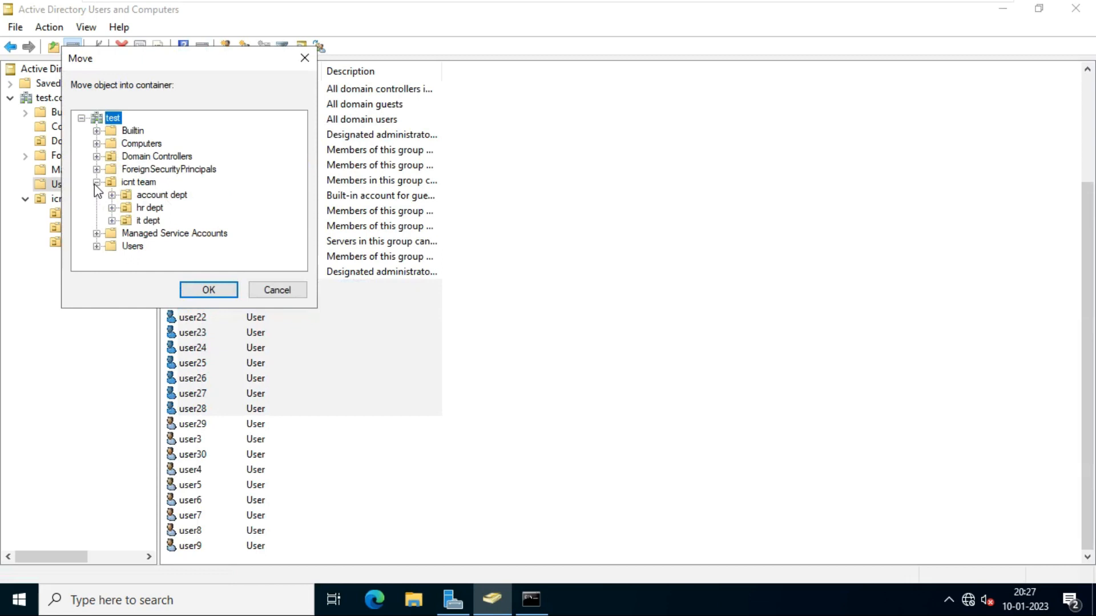
{"action": "left_click", "coordinate": [146, 208]}
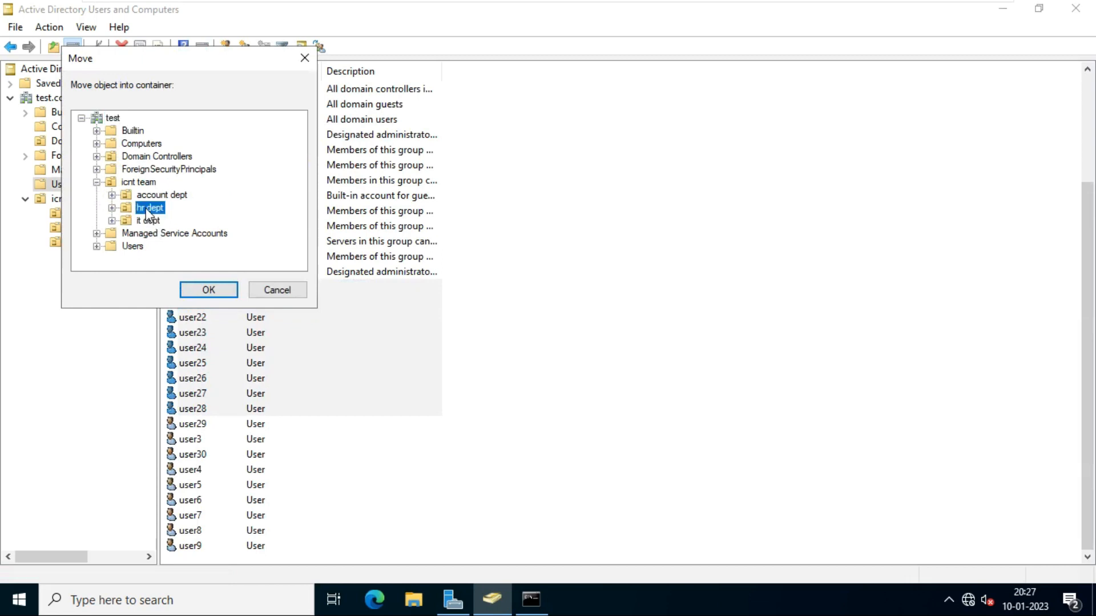
{"action": "left_click", "coordinate": [209, 290]}
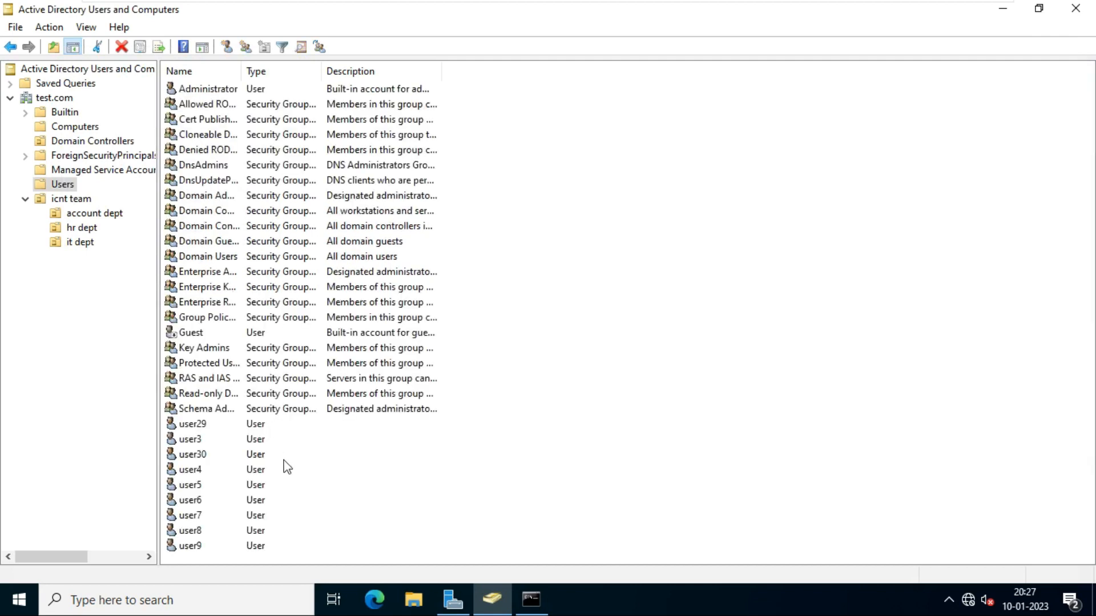
- Move the remaining users, user29 through user9, into it dept under icnt team
{"action": "left_click", "coordinate": [188, 427]}
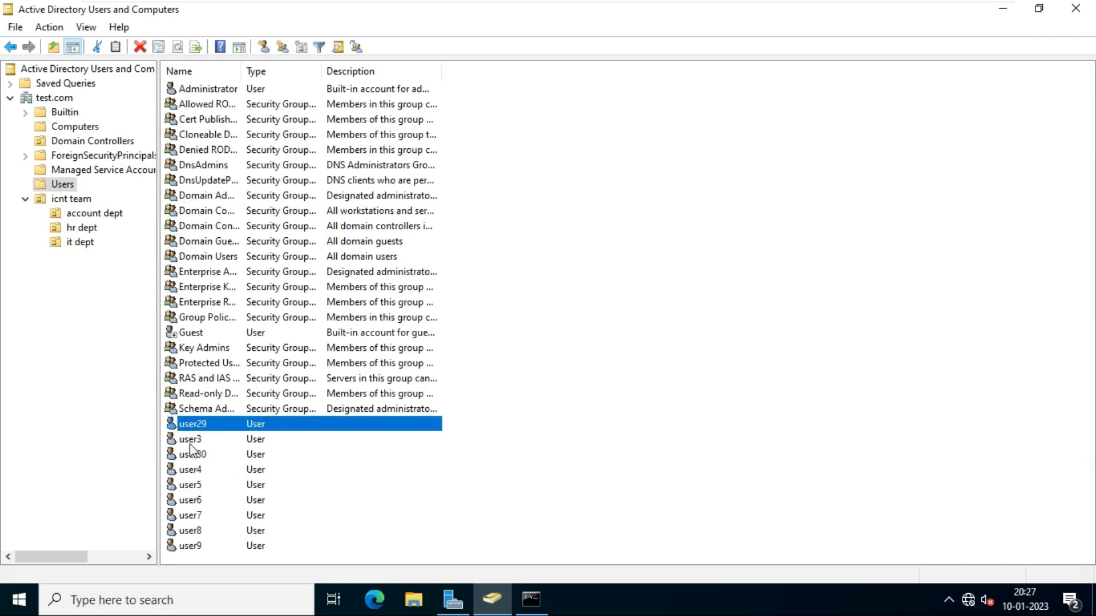
{"action": "left_click", "coordinate": [195, 546], "text": "shift"}
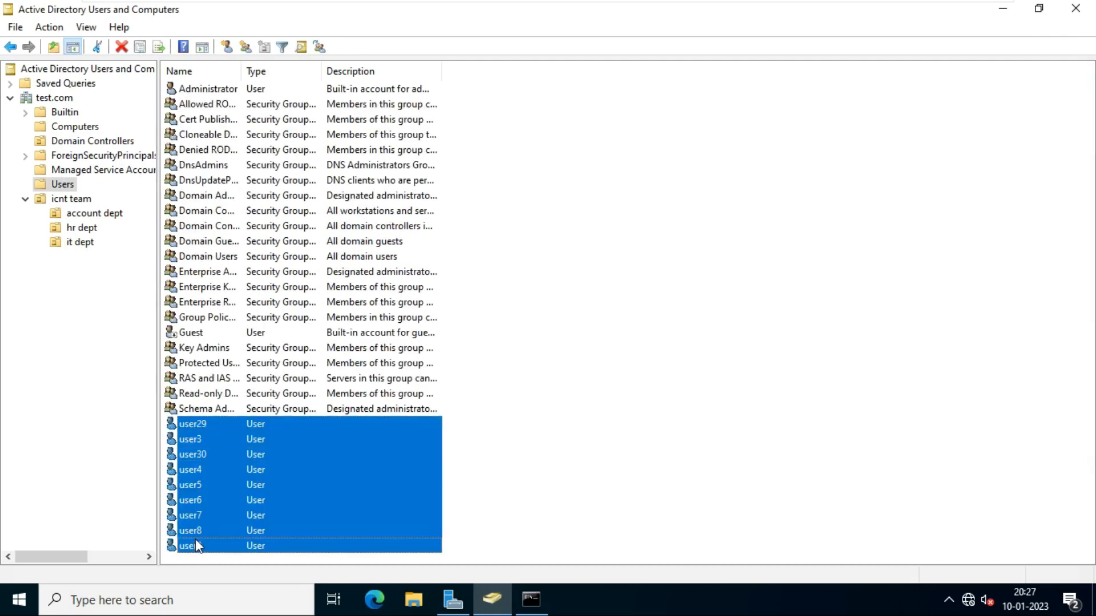
{"action": "right_click", "coordinate": [203, 464]}
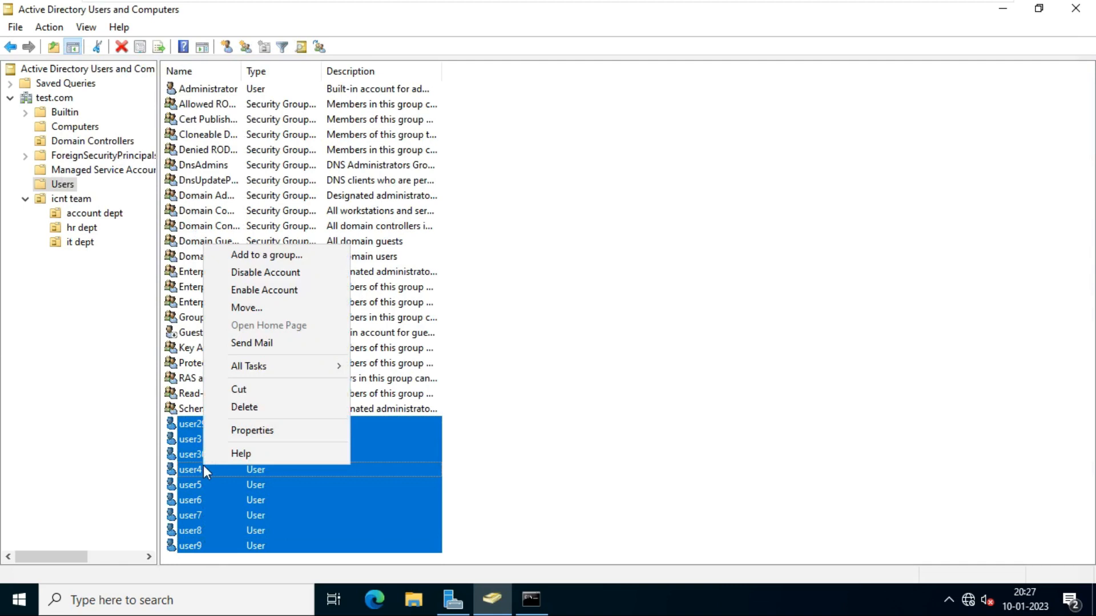
{"action": "left_click", "coordinate": [262, 314]}
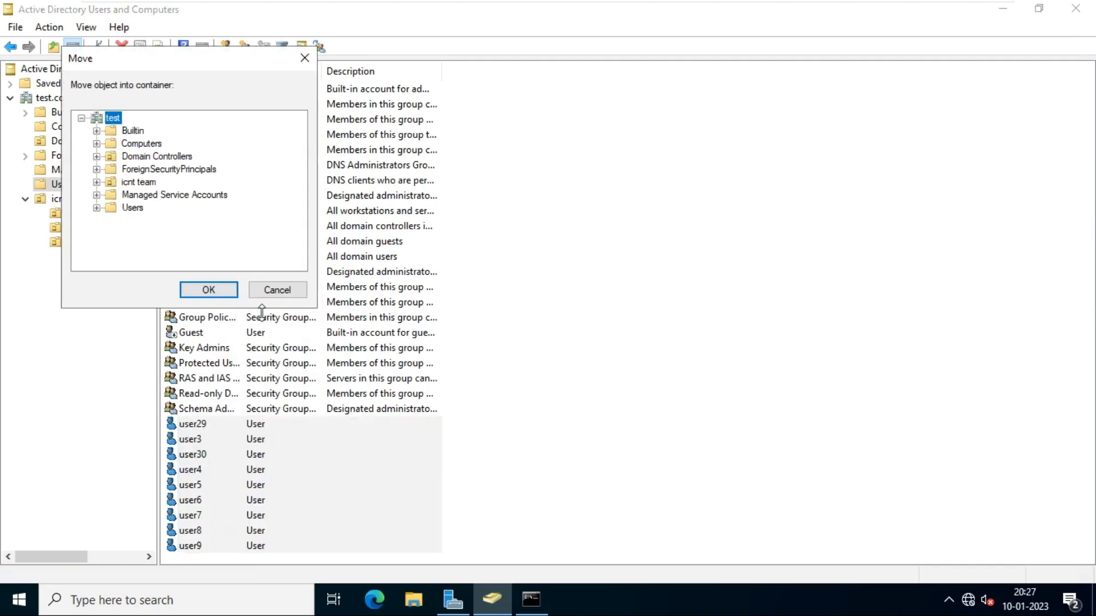
{"action": "left_click", "coordinate": [97, 182]}
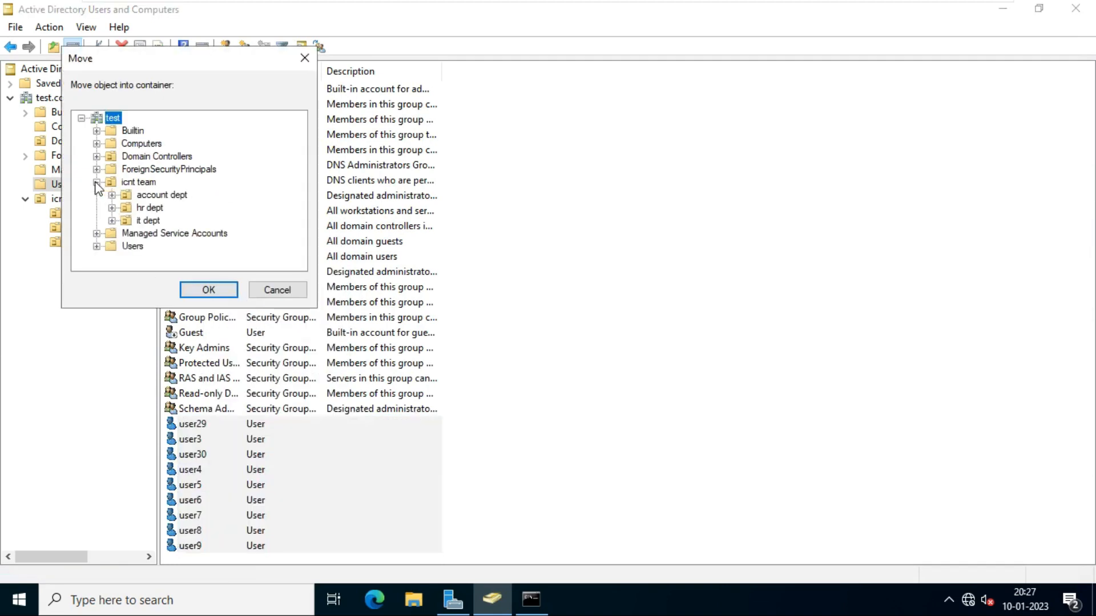
{"action": "left_click", "coordinate": [147, 222]}
{"action": "left_click", "coordinate": [204, 288]}
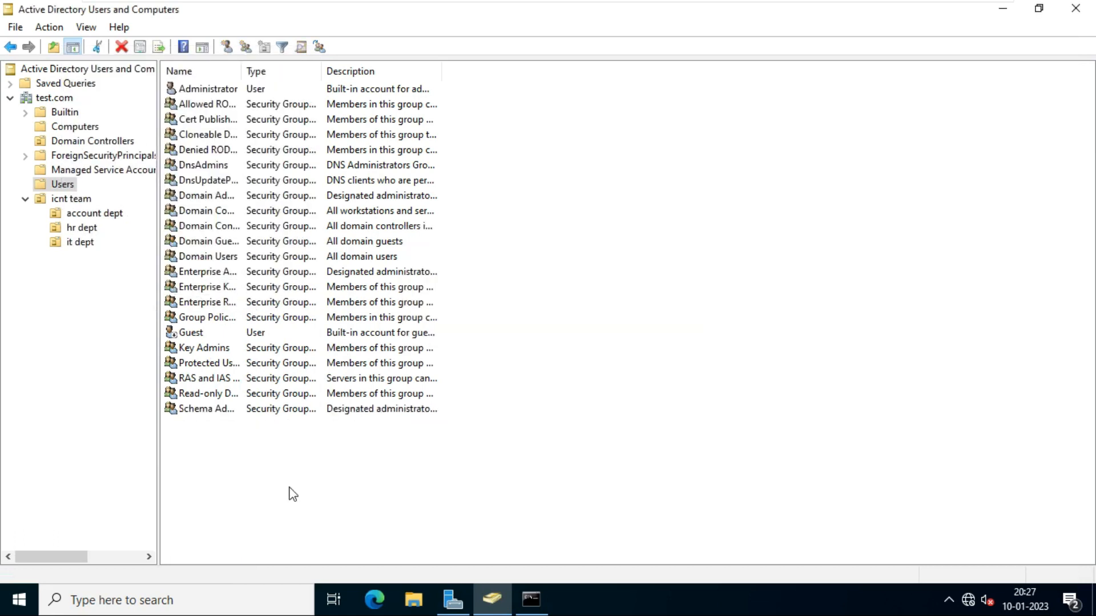
- Browse icnt team's account dept, hr dept and it dept to verify each holds its moved users
{"action": "left_click", "coordinate": [43, 201]}
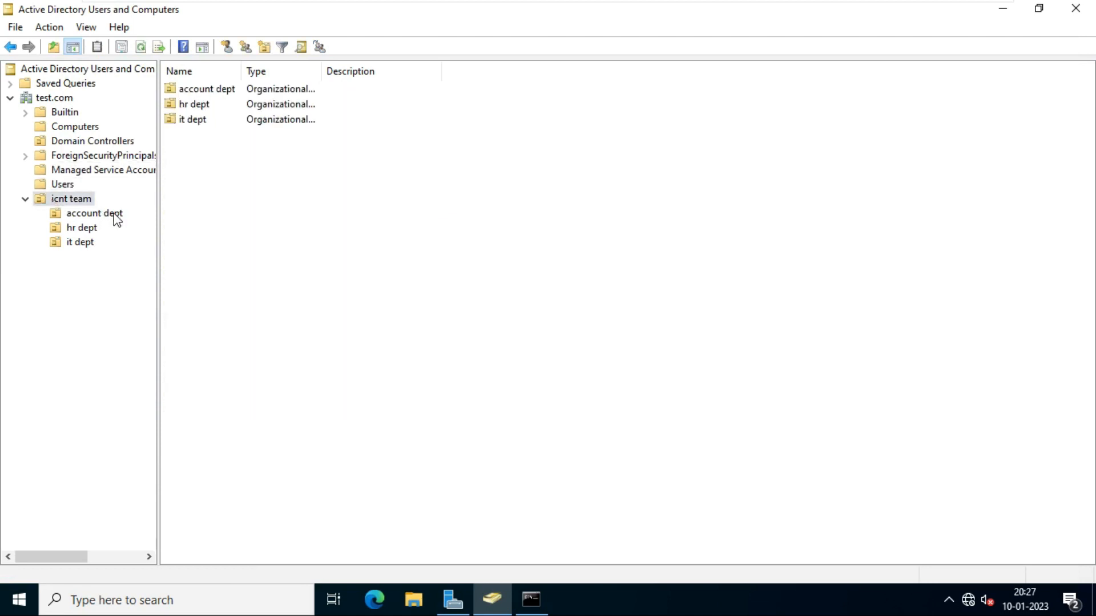
{"action": "left_click", "coordinate": [89, 215]}
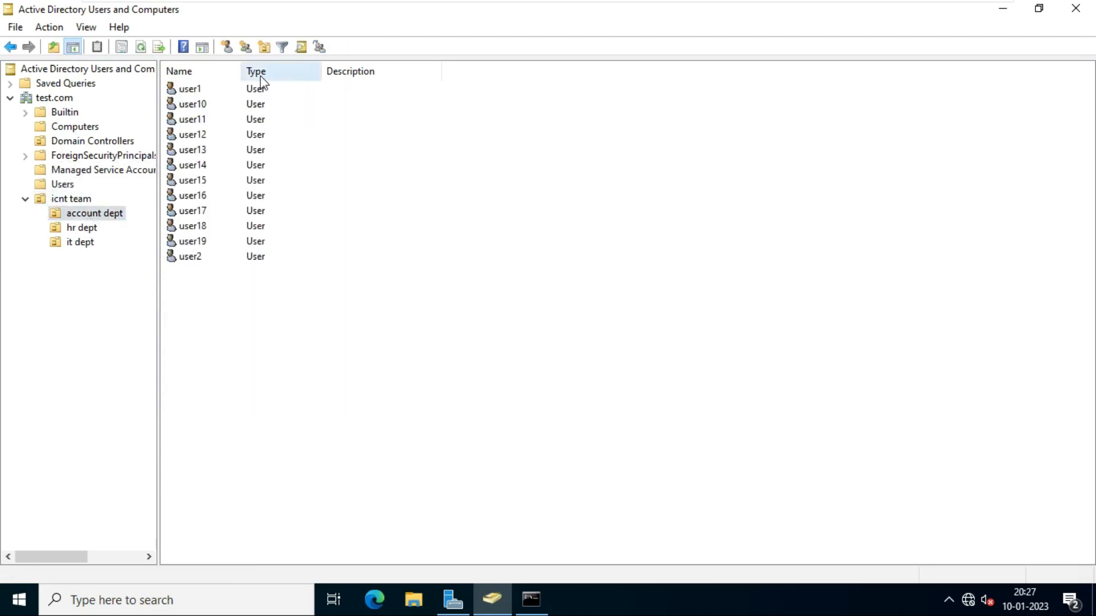
{"action": "left_click", "coordinate": [89, 229]}
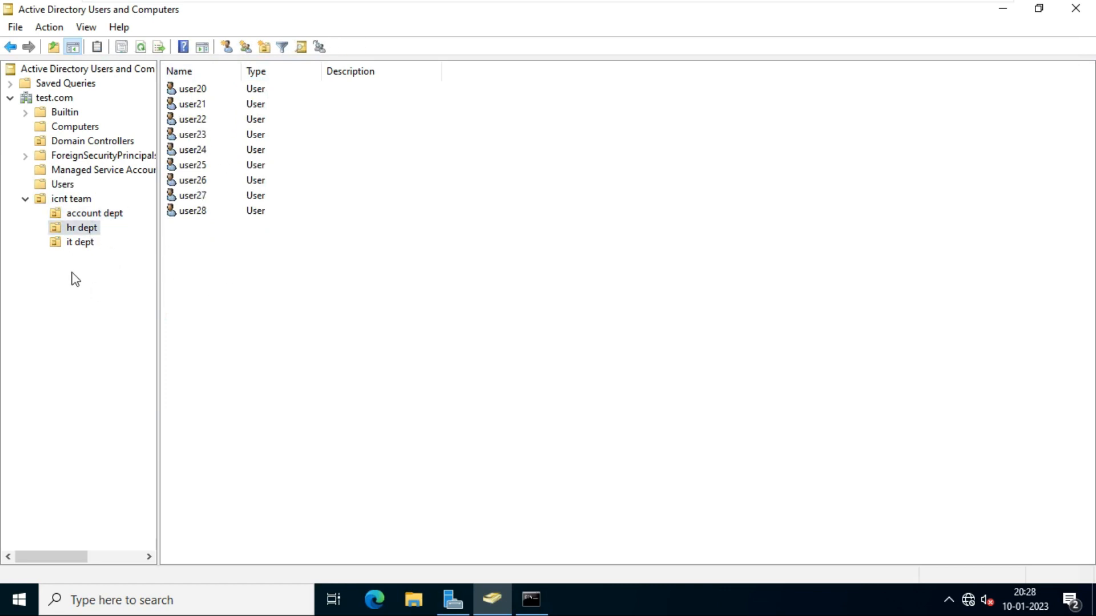
{"action": "left_click", "coordinate": [77, 244]}
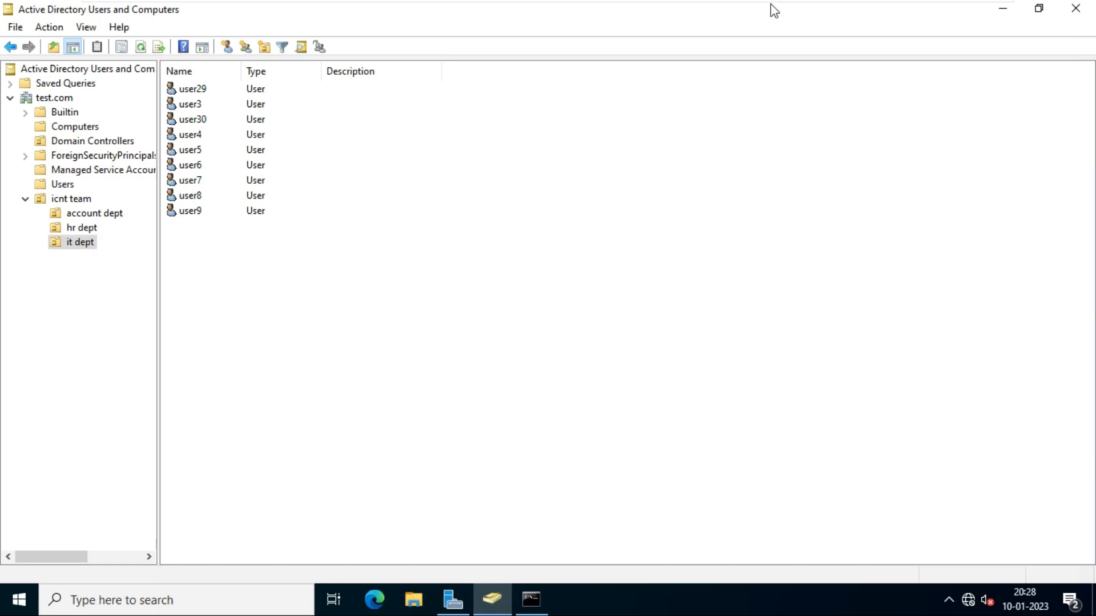
- Switch to the PC1 virtual machine and pin the VM command bar to stay shown
{"action": "left_click", "coordinate": [1004, 8]}
{"action": "mouse_move", "coordinate": [557, 7]}
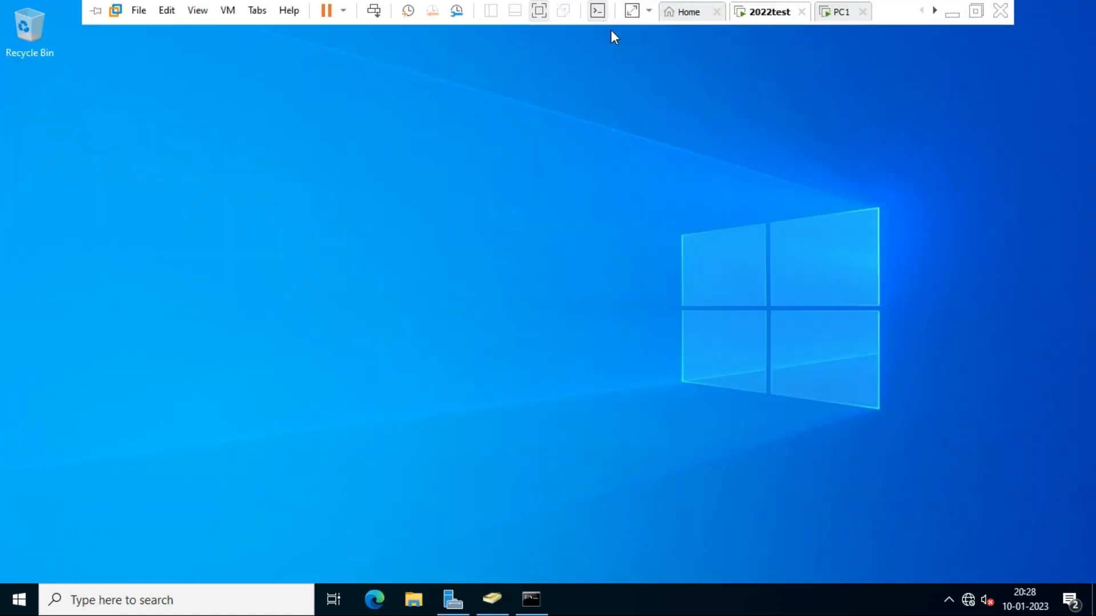
{"action": "left_click", "coordinate": [842, 12]}
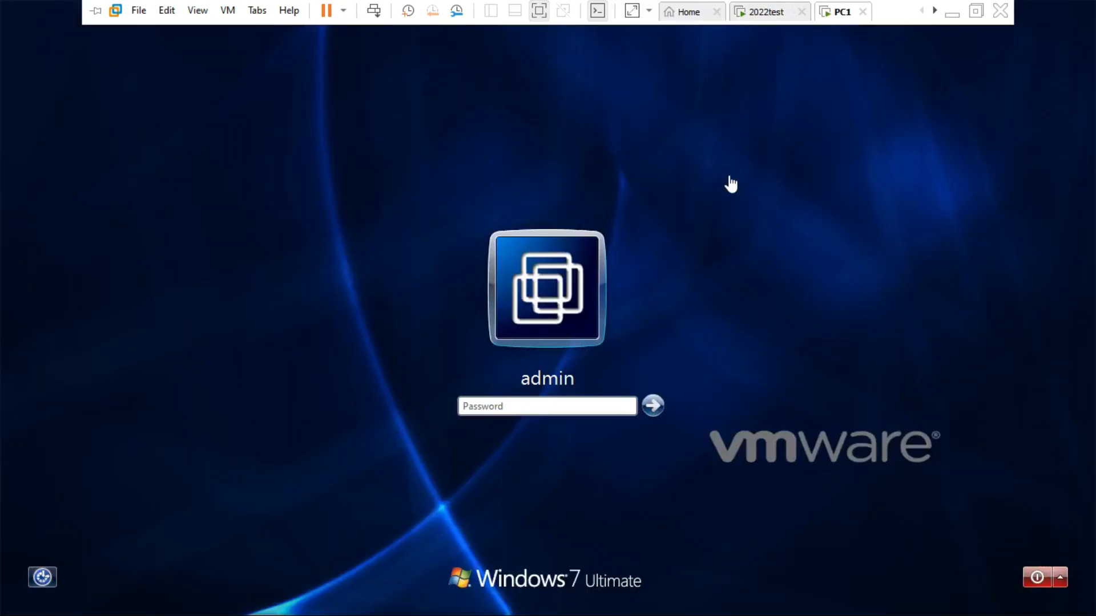
{"action": "left_click", "coordinate": [736, 230]}
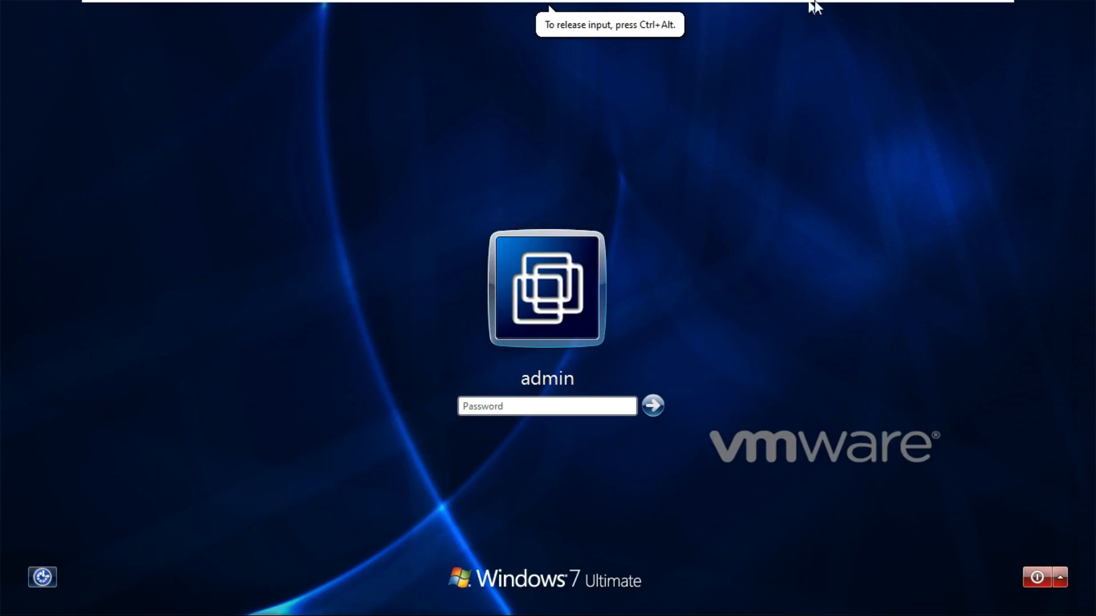
{"action": "mouse_move", "coordinate": [815, 3]}
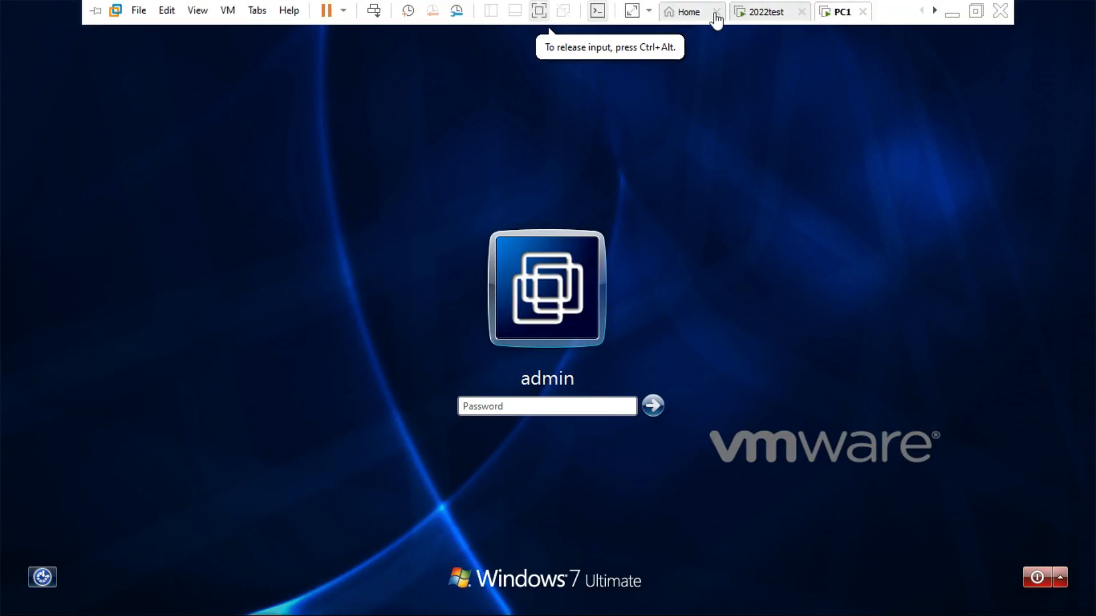
{"action": "left_click", "coordinate": [96, 11]}
{"action": "left_click", "coordinate": [936, 11]}
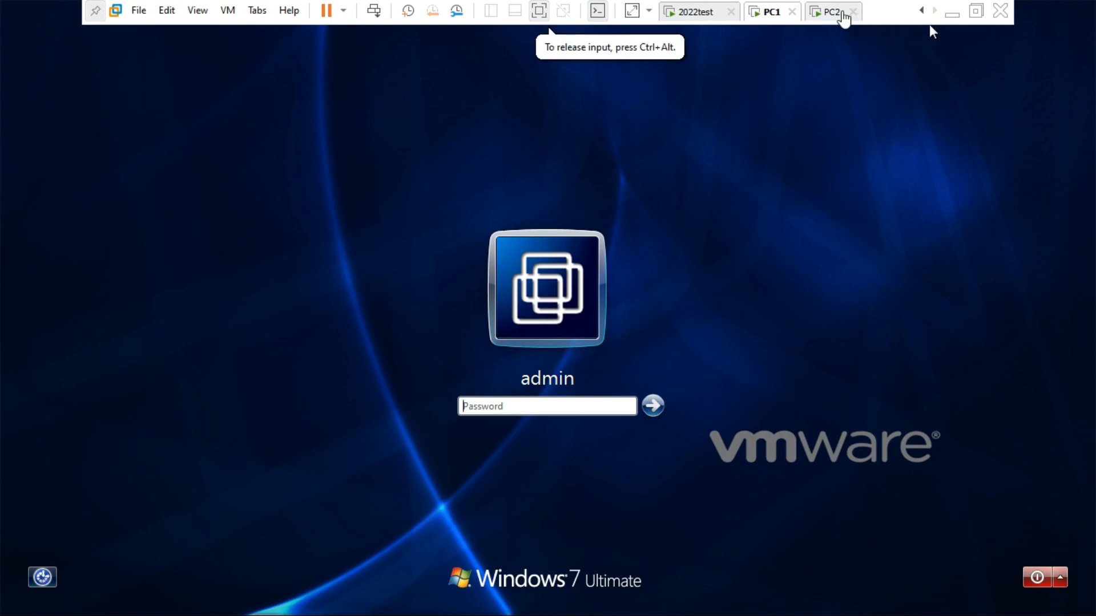
{"action": "left_click", "coordinate": [833, 13]}
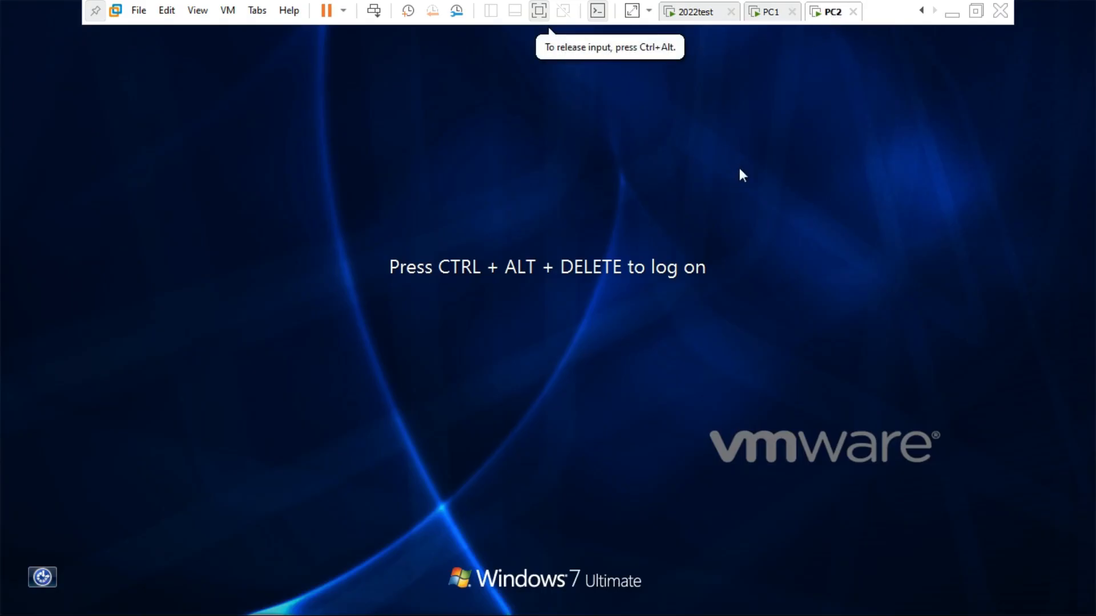
{"action": "left_click", "coordinate": [787, 14]}
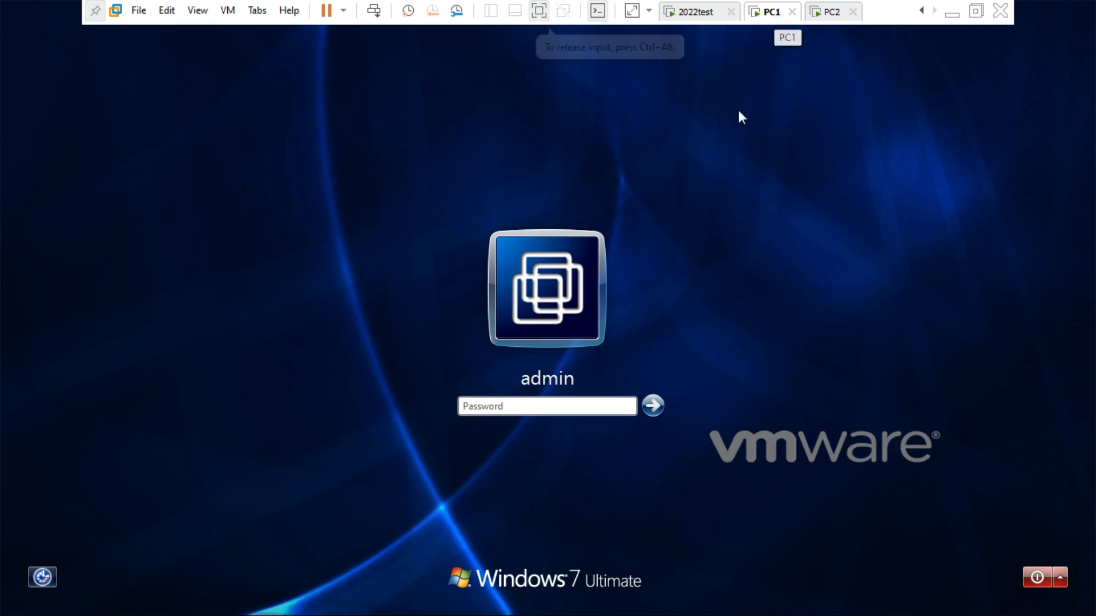
- Try logging on to PC1 with the admin password, which fails, then go to PC2
{"action": "left_click", "coordinate": [562, 406]}
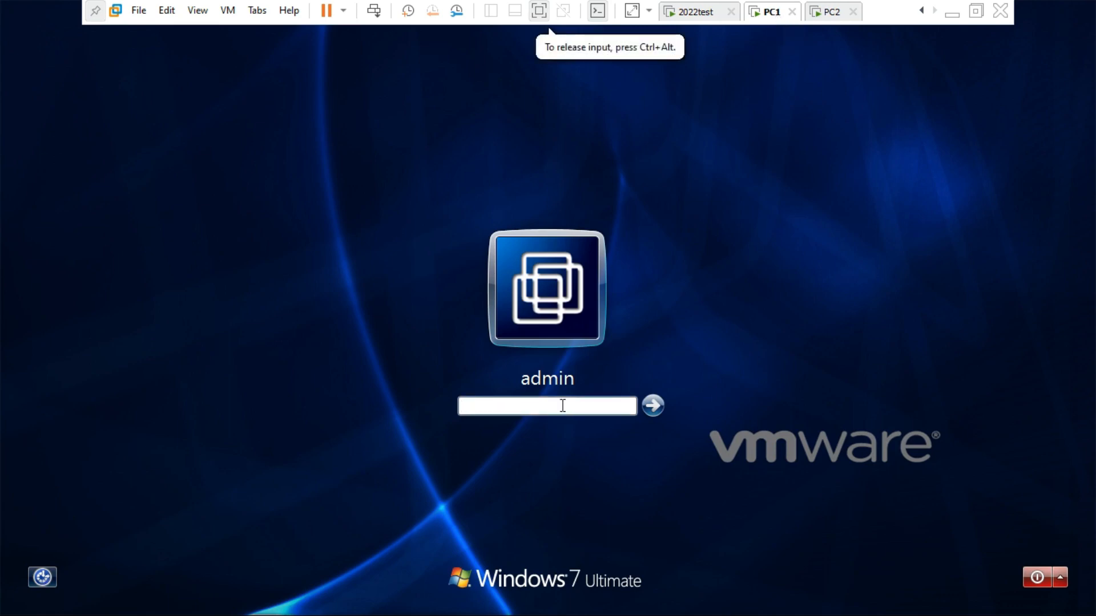
{"action": "type", "text": "****"}
{"action": "key", "text": "BackSpace"}
{"action": "key", "text": "BackSpace"}
{"action": "key", "text": "BackSpace"}
{"action": "key", "text": "BackSpace"}
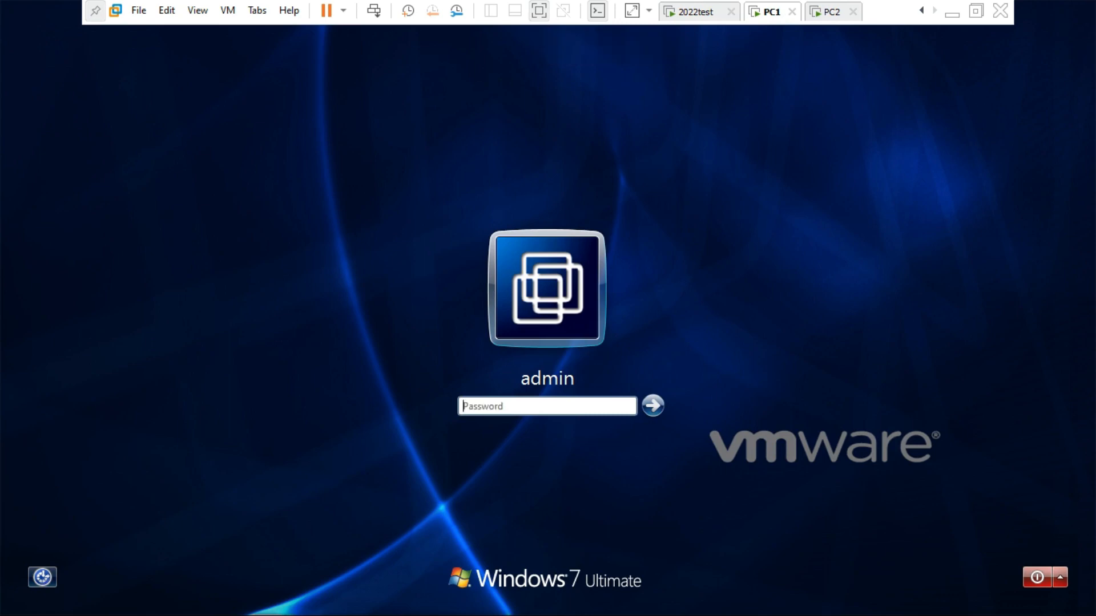
{"action": "type", "text": "*"}
{"action": "key", "text": "Return"}
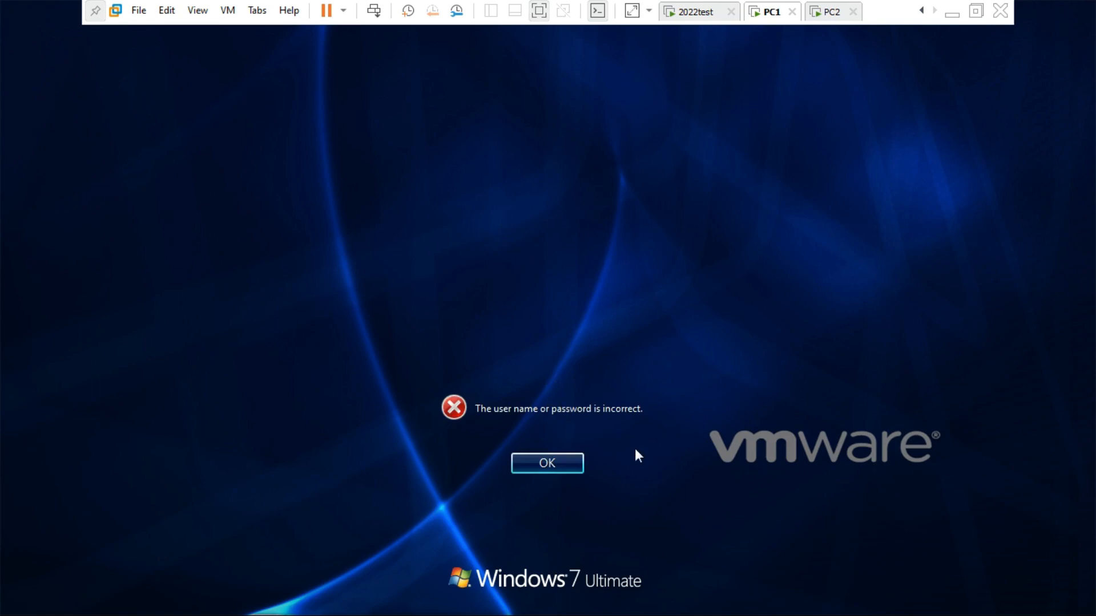
{"action": "left_click", "coordinate": [844, 19]}
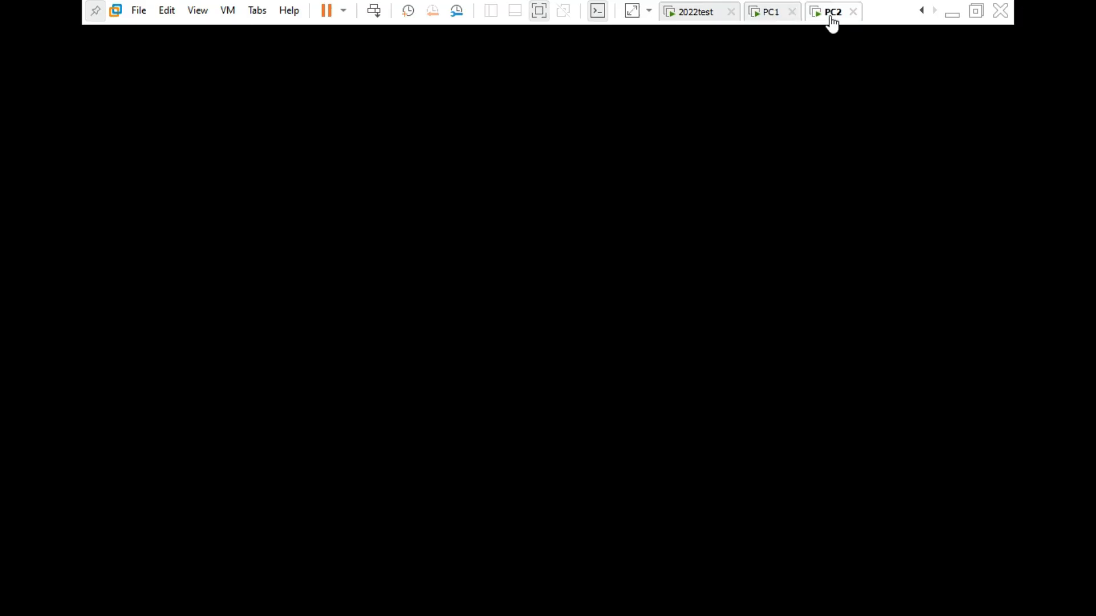
- Log PC2 on to the TEST domain as user1 through Switch User and Other User
{"action": "left_click", "coordinate": [786, 33]}
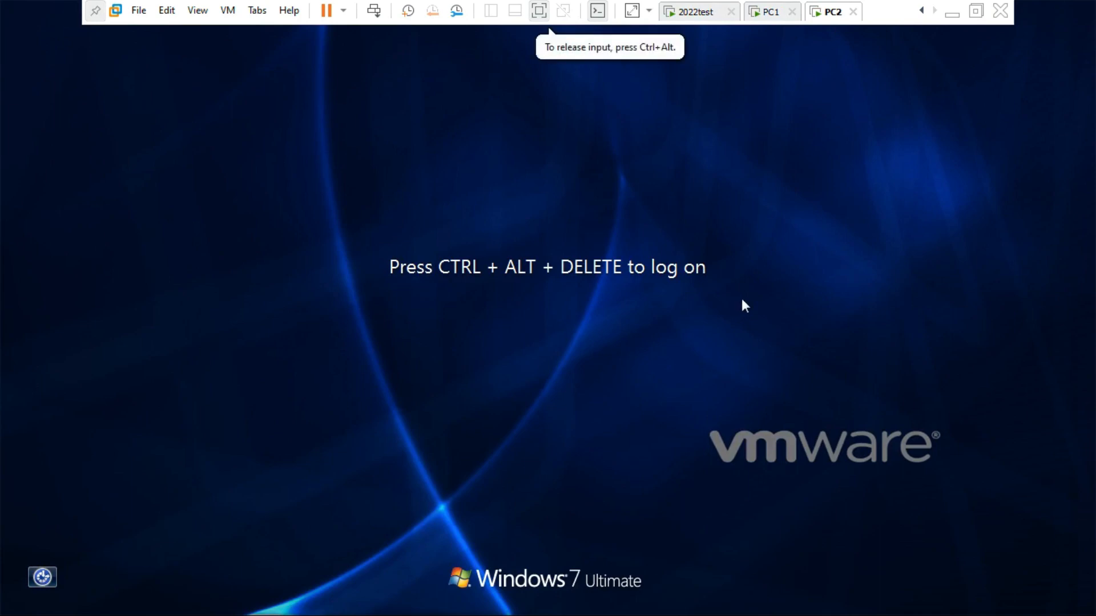
{"action": "key", "text": "ctrl+alt+Insert"}
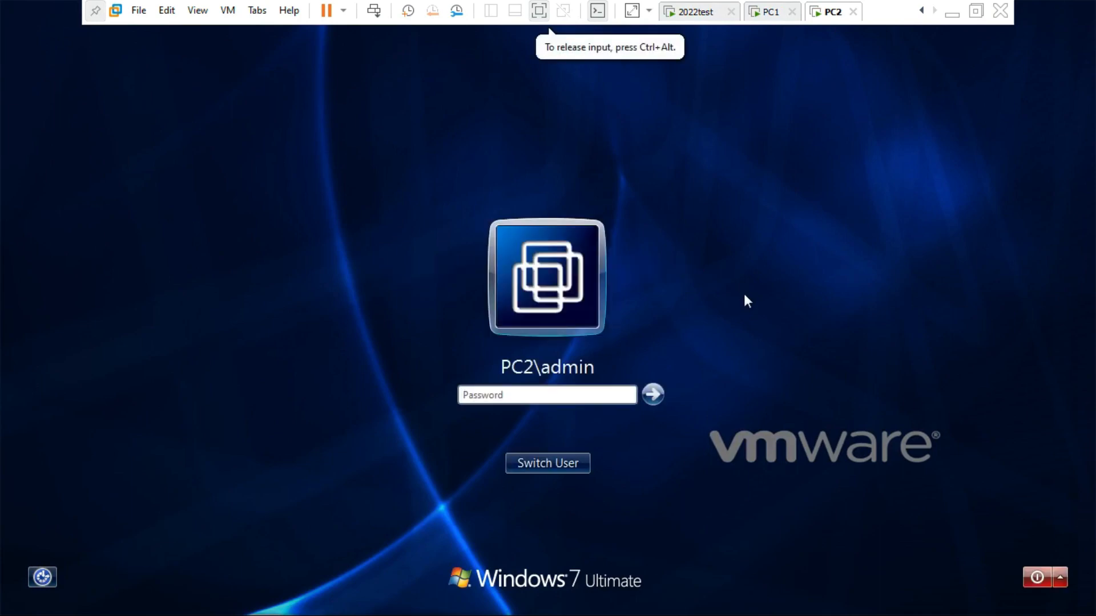
{"action": "left_click", "coordinate": [544, 466]}
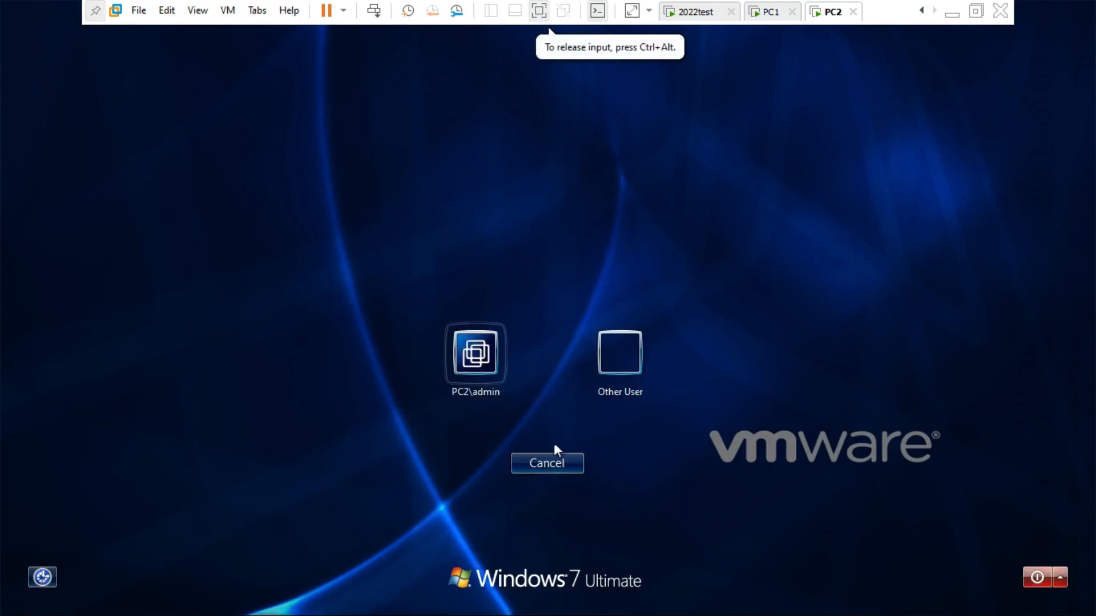
{"action": "left_click", "coordinate": [635, 349]}
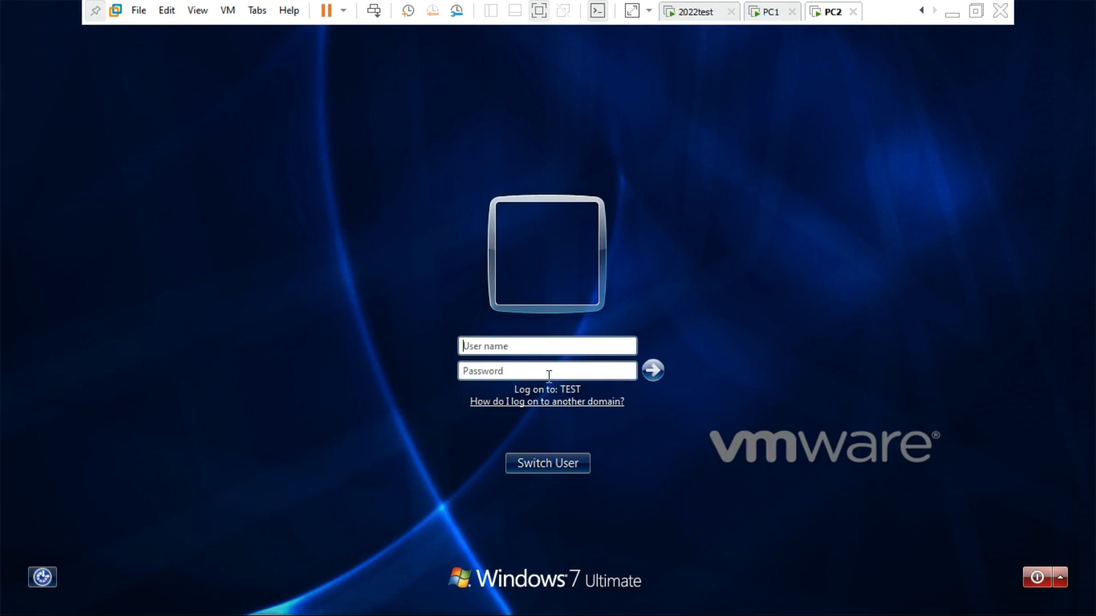
{"action": "left_click", "coordinate": [518, 344]}
{"action": "left_click", "coordinate": [519, 346]}
{"action": "type", "text": "user1"}
{"action": "key", "text": "Tab"}
{"action": "type", "text": "P"}
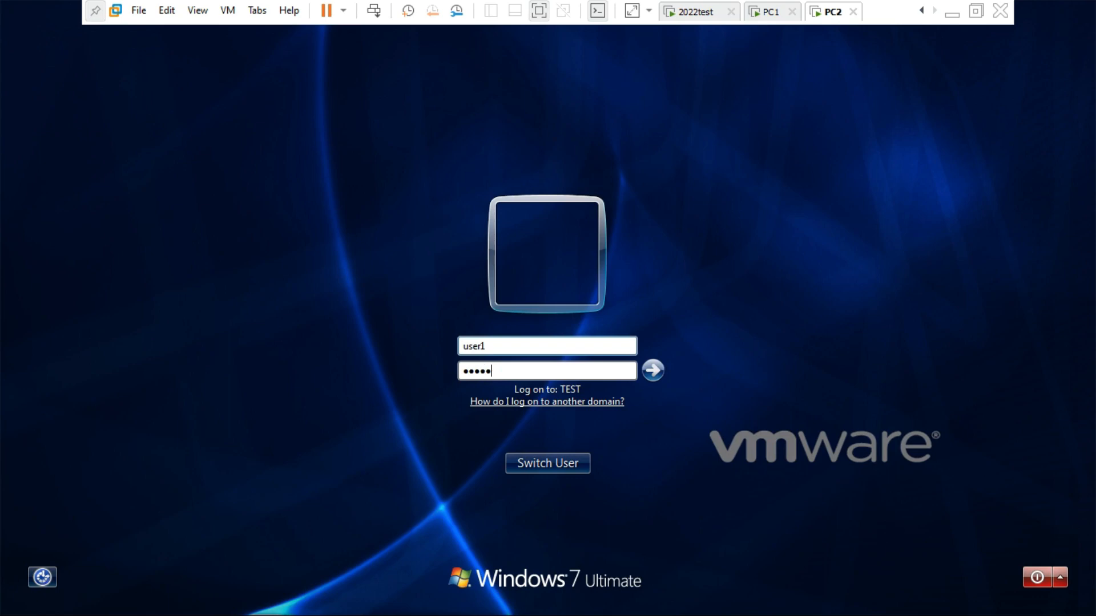
{"action": "key", "text": "Return"}
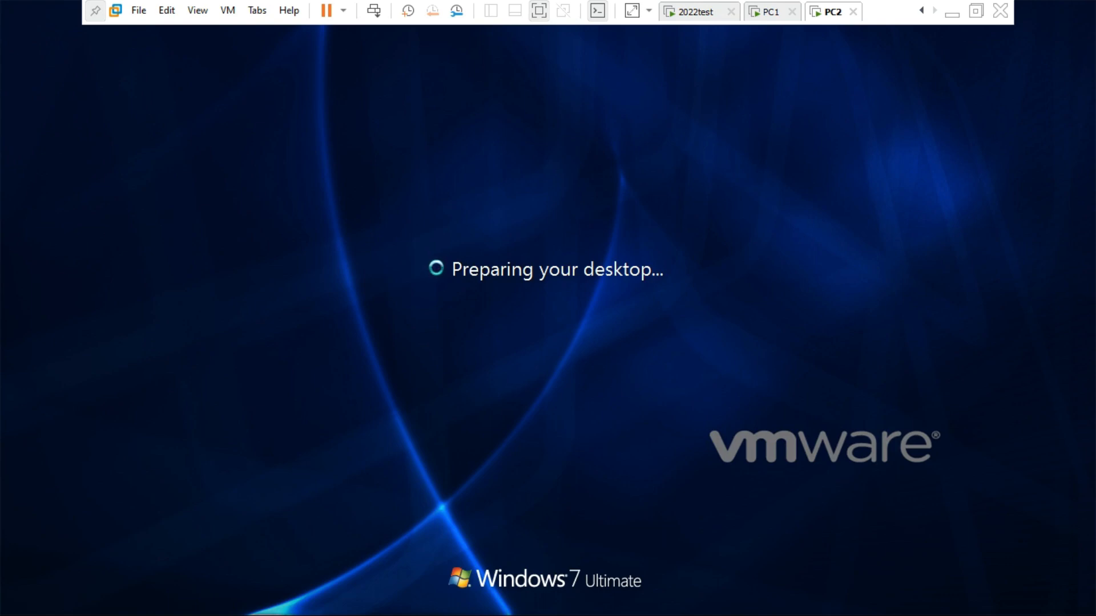
{"action": "key", "text": "ctrl+alt"}
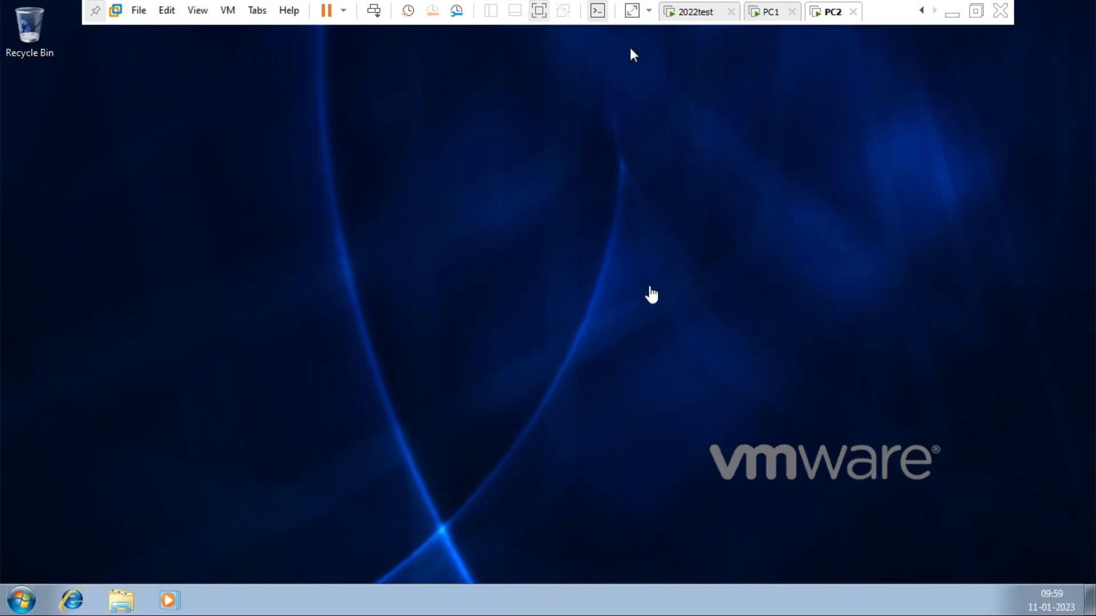
{"action": "left_click", "coordinate": [631, 53]}
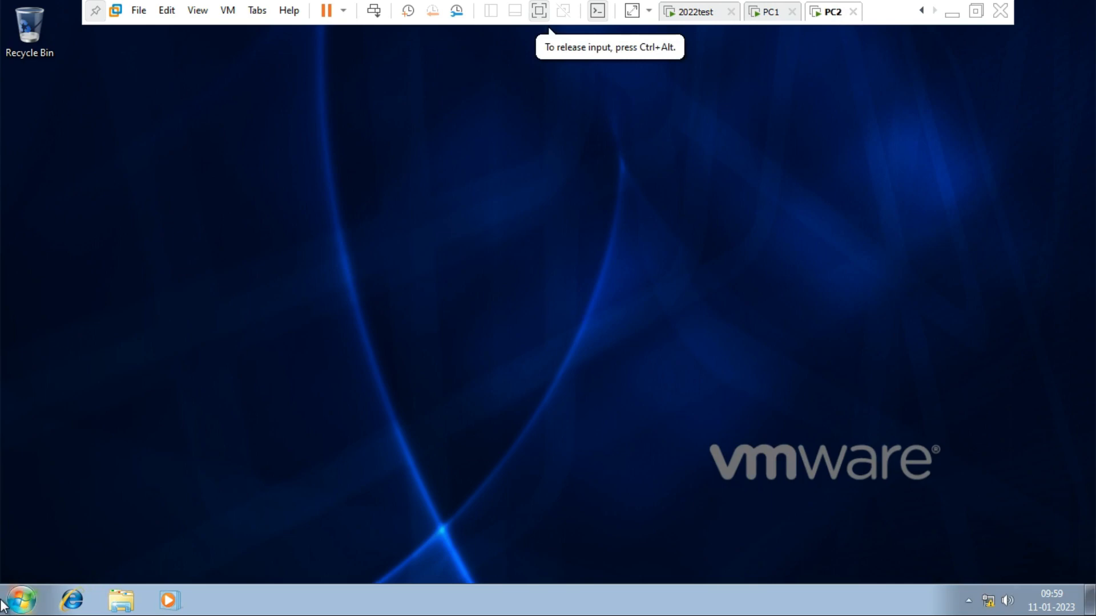
- Choose Switch user from PC2's Start menu shut-down options
{"action": "left_click", "coordinate": [22, 600]}
{"action": "left_click", "coordinate": [280, 559]}
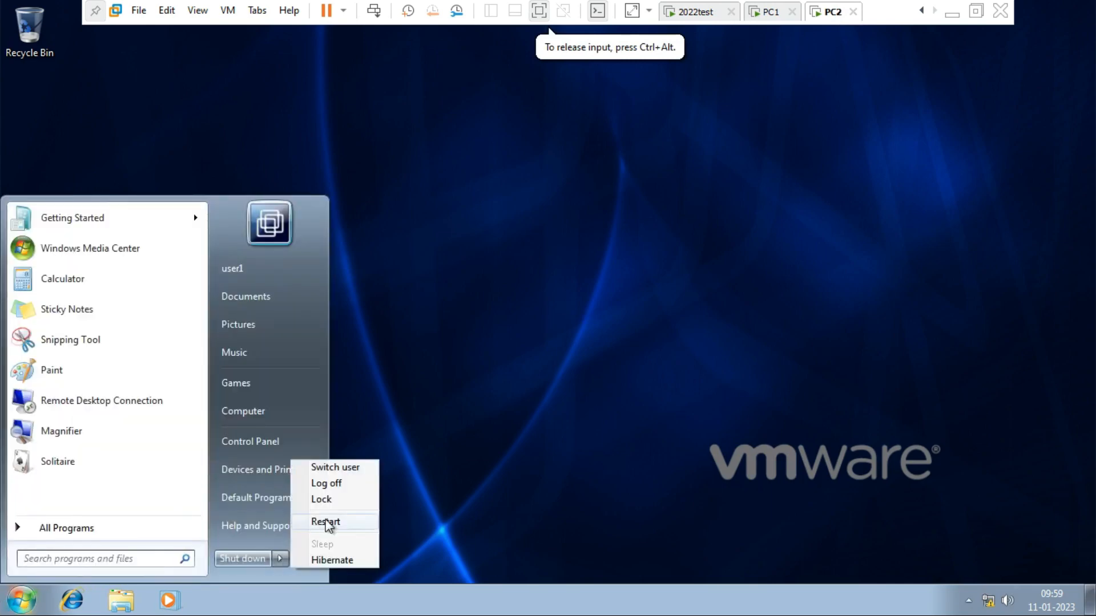
{"action": "left_click", "coordinate": [344, 468]}
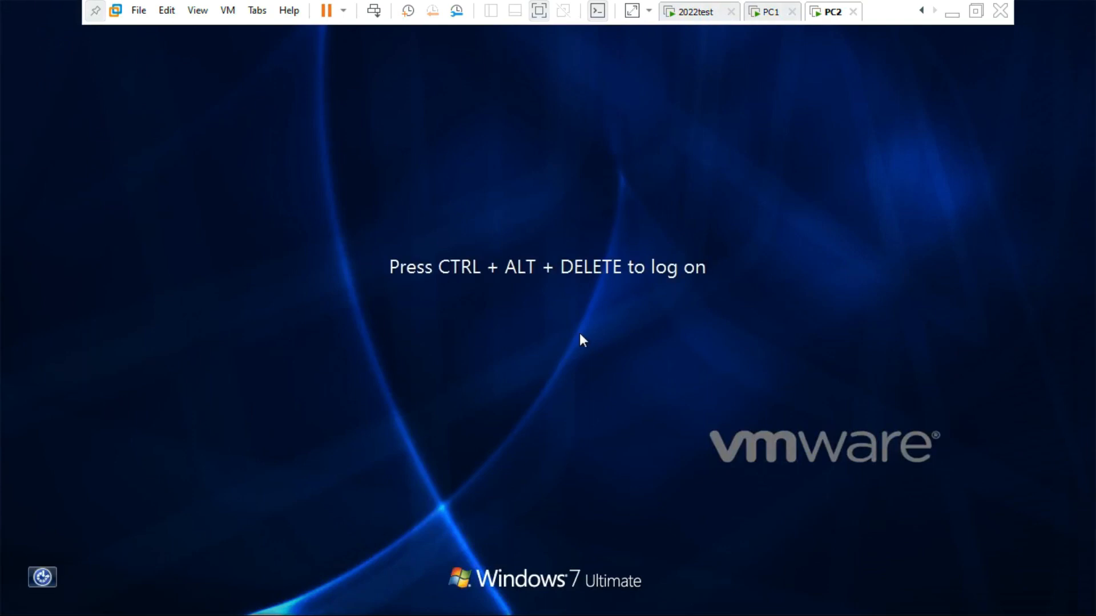
- Sign in to PC2 as user10 with its password, then go to the 2022test server
{"action": "key", "text": "ctrl+alt+Insert"}
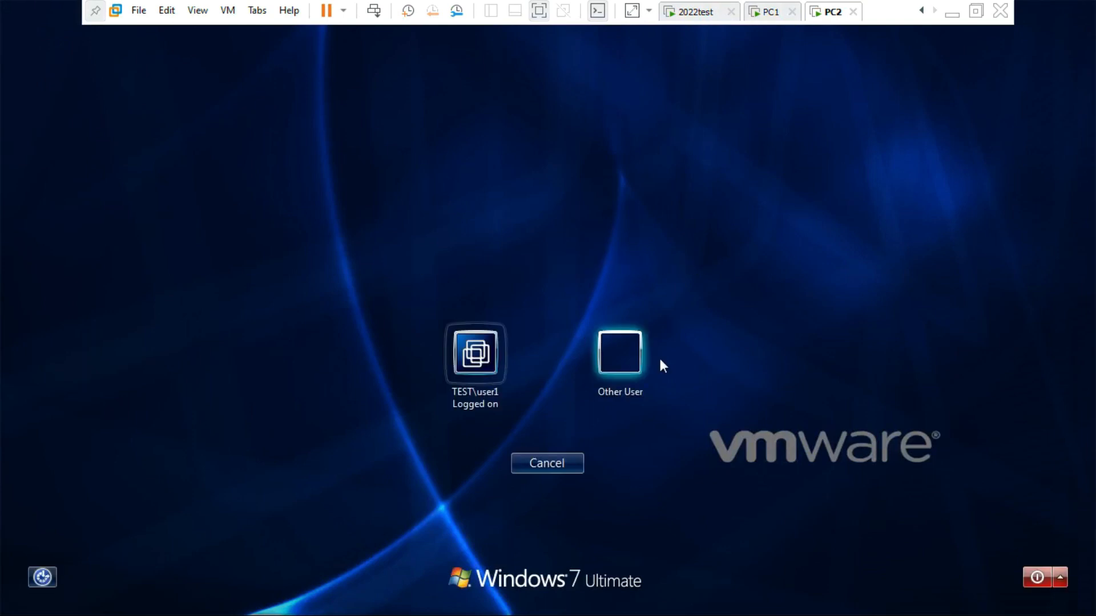
{"action": "left_click", "coordinate": [650, 361]}
{"action": "left_click", "coordinate": [596, 346]}
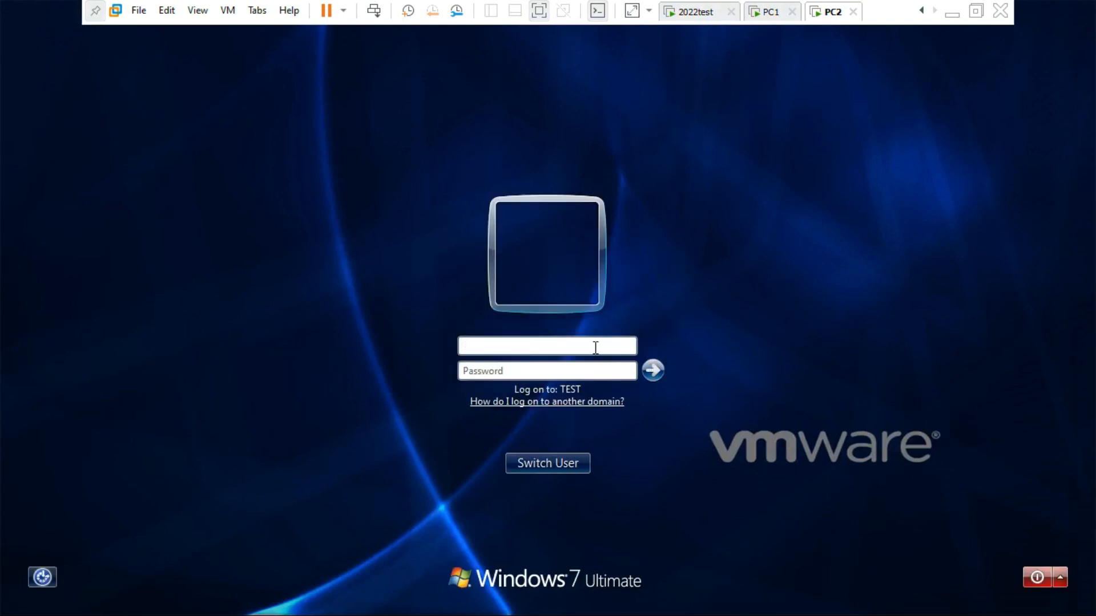
{"action": "type", "text": "user10"}
{"action": "key", "text": "Tab"}
{"action": "type", "text": "1234"}
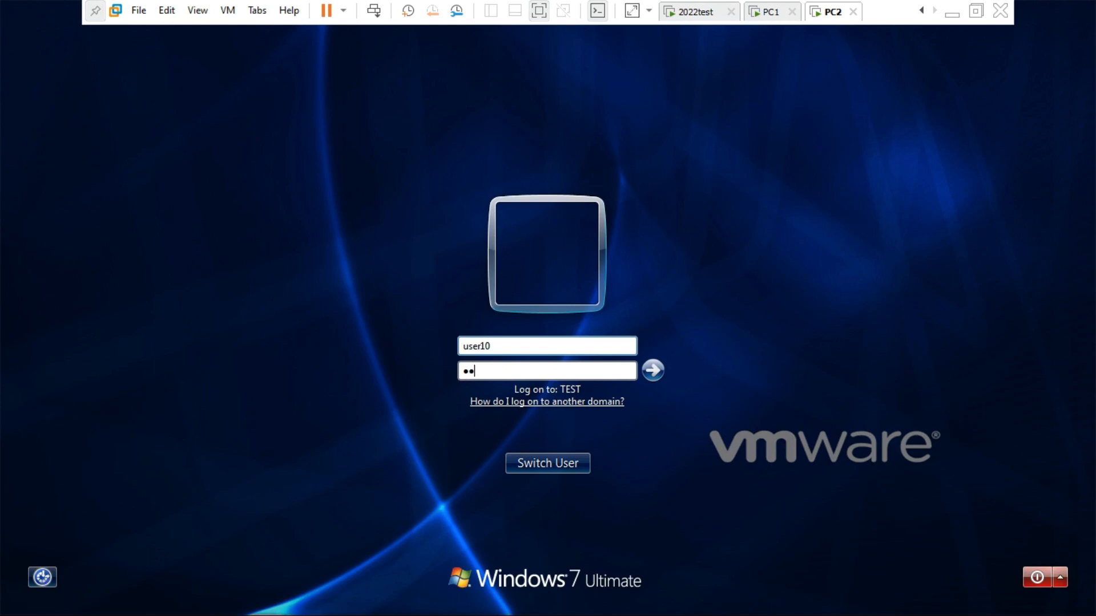
{"action": "type", "text": "5678"}
{"action": "key", "text": "Return"}
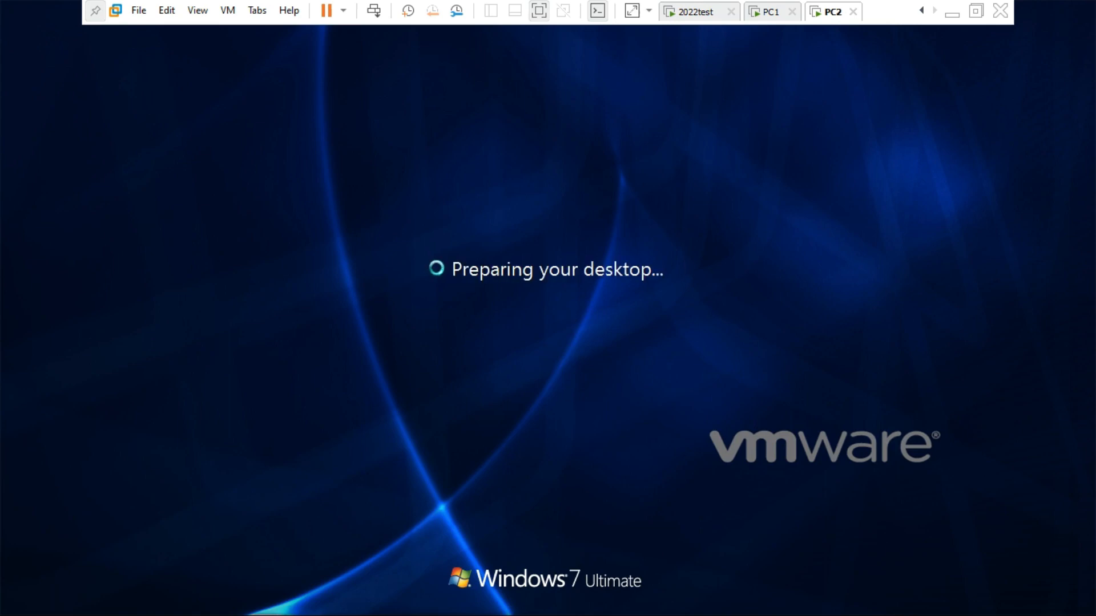
{"action": "left_click", "coordinate": [701, 14]}
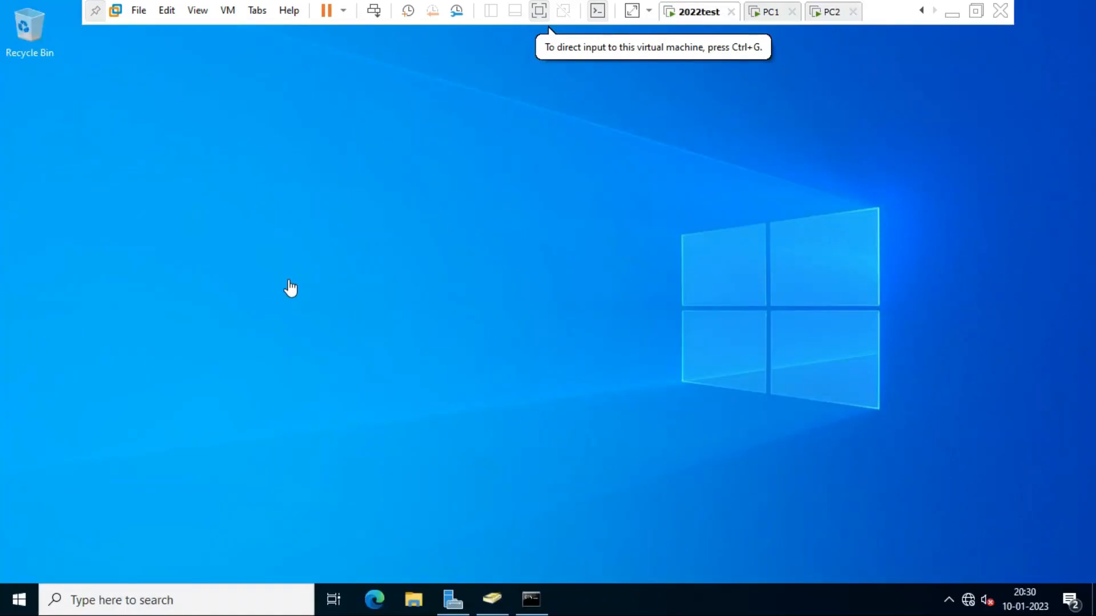
- Bring up Active Directory Users and Computers on 2022test, showing the it dept OU
{"action": "left_click", "coordinate": [492, 598]}
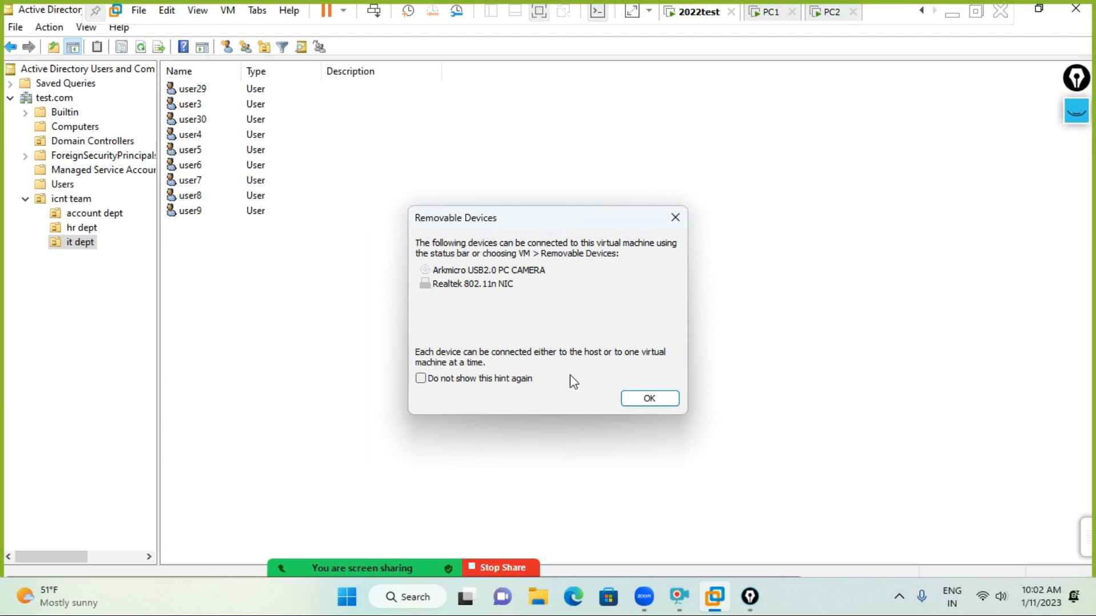
- Dismiss the Removable Devices notice to reveal it dept's nine users
{"action": "mouse_move", "coordinate": [445, 568]}
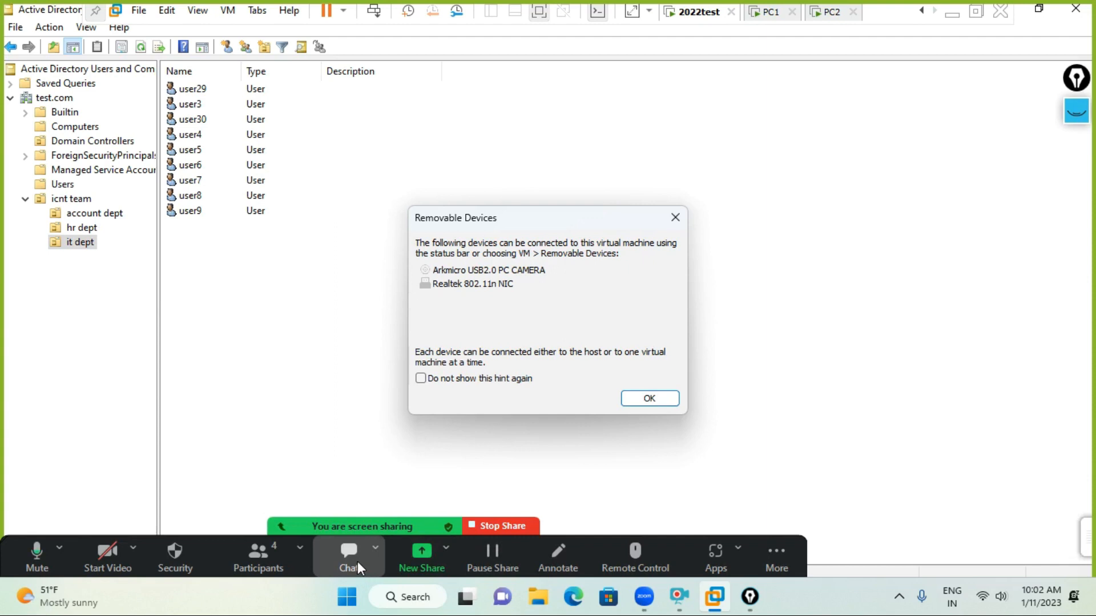
{"action": "left_click", "coordinate": [651, 399]}
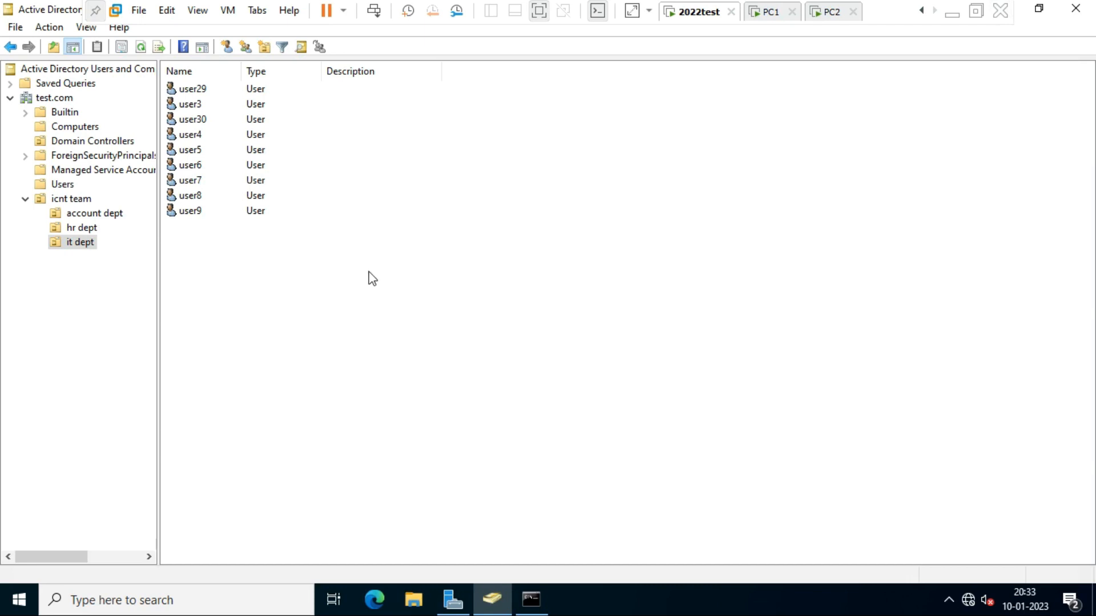
{"action": "left_click_drag", "start_coordinate": [345, 254], "coordinate": [179, 73]}
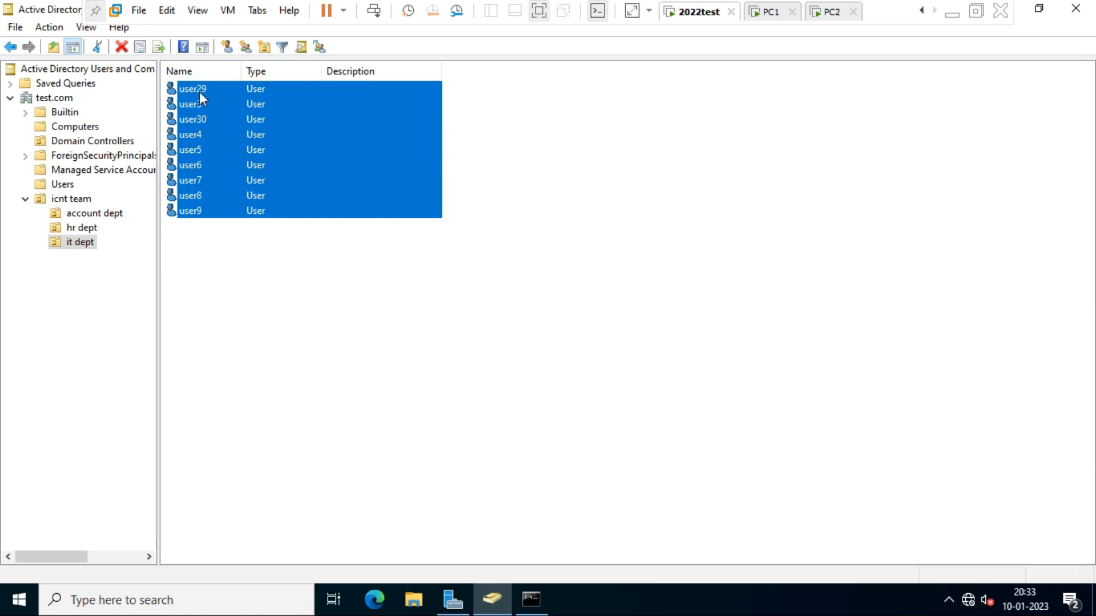
{"action": "left_click", "coordinate": [198, 107]}
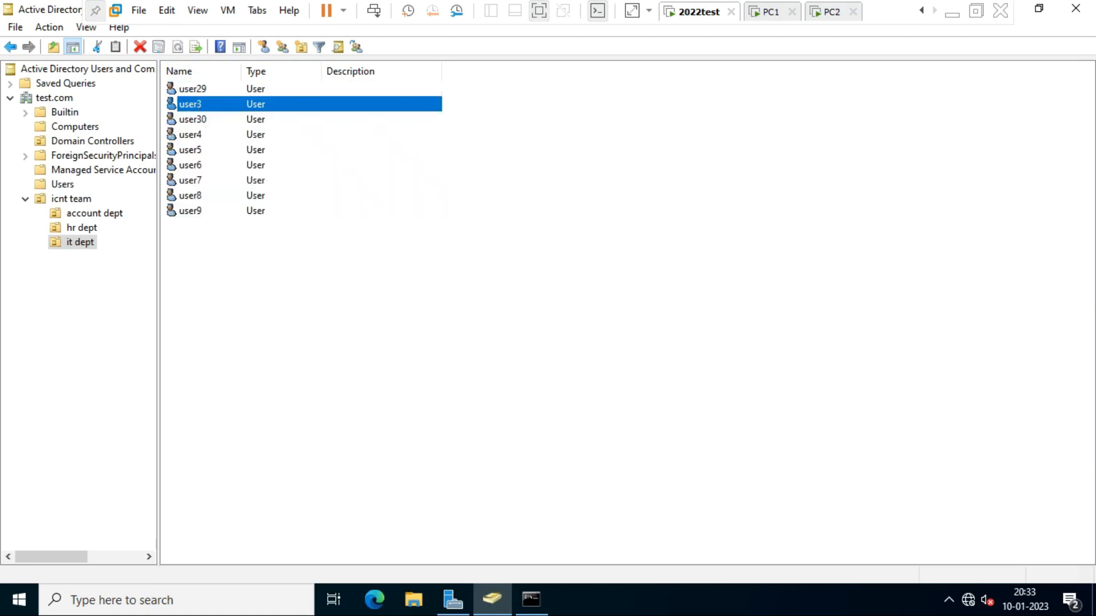
{"action": "left_click", "coordinate": [197, 121]}
{"action": "left_click", "coordinate": [197, 137]}
{"action": "left_click", "coordinate": [198, 169]}
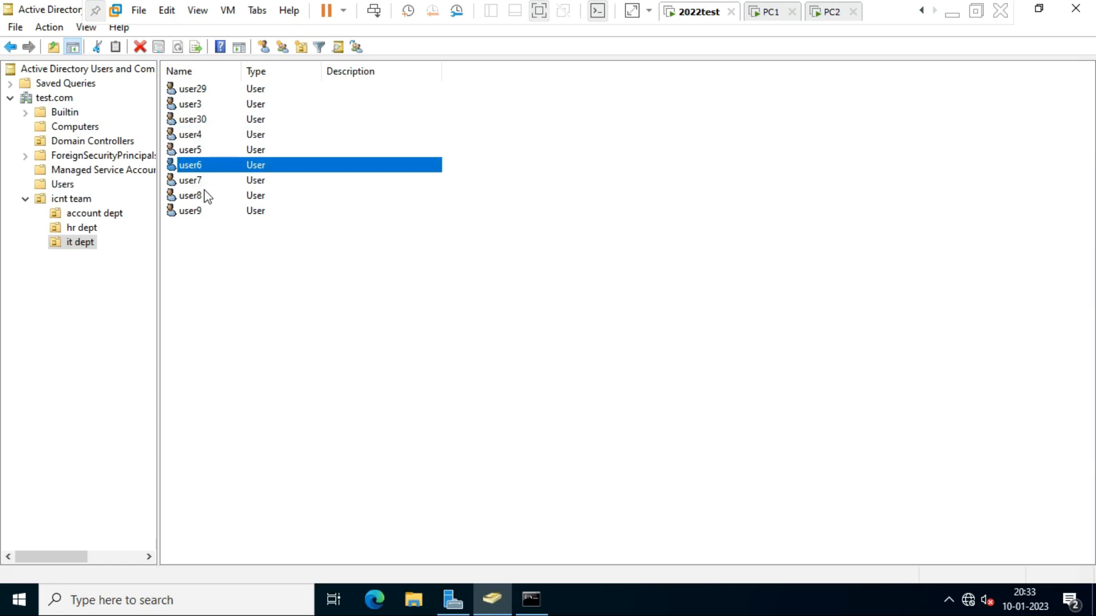
{"action": "left_click", "coordinate": [198, 196]}
{"action": "left_click", "coordinate": [198, 212]}
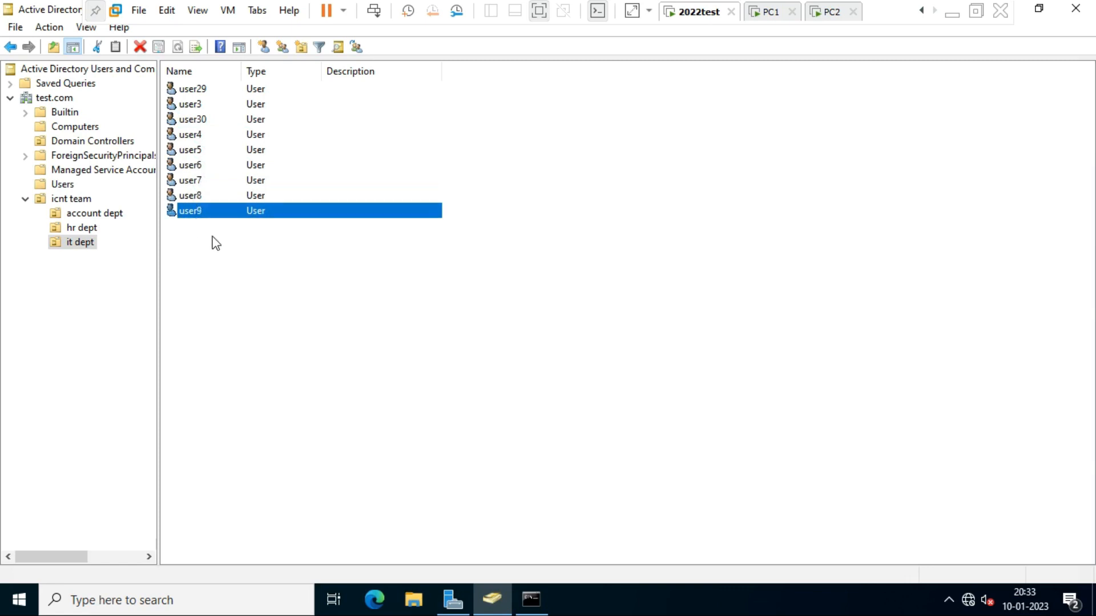
{"action": "left_click", "coordinate": [354, 286]}
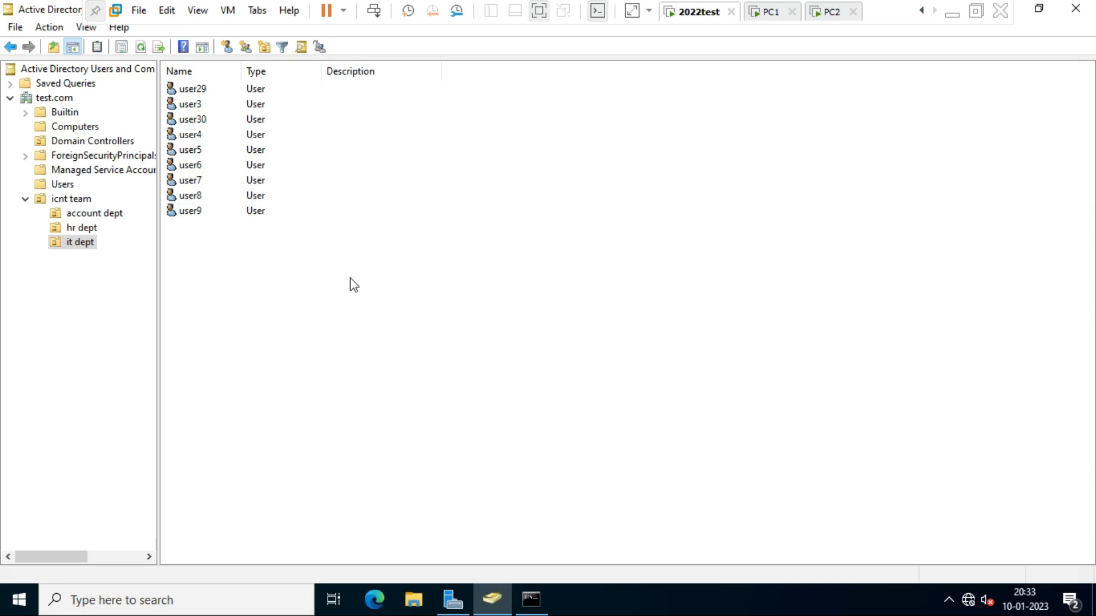
{"action": "left_click_drag", "start_coordinate": [362, 291], "coordinate": [156, 87]}
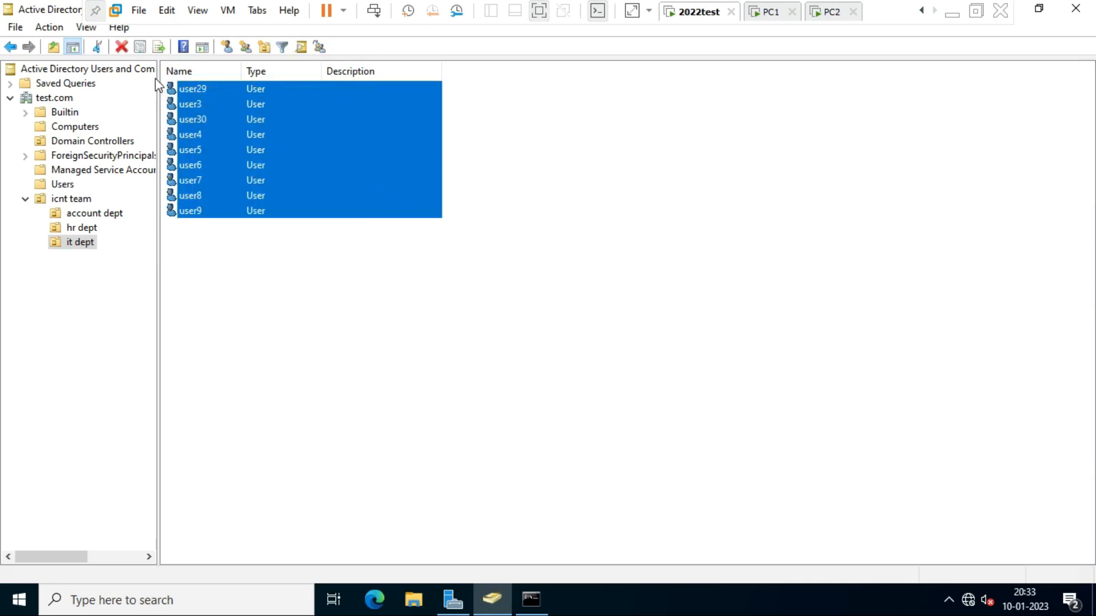
{"action": "left_click", "coordinate": [462, 251]}
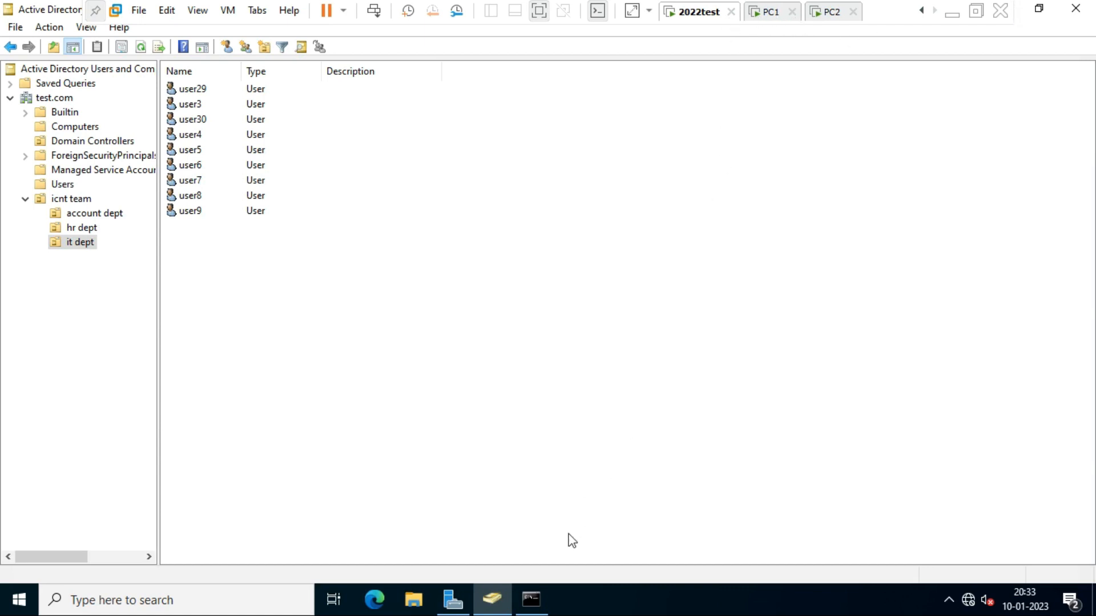
{"action": "left_click", "coordinate": [538, 597]}
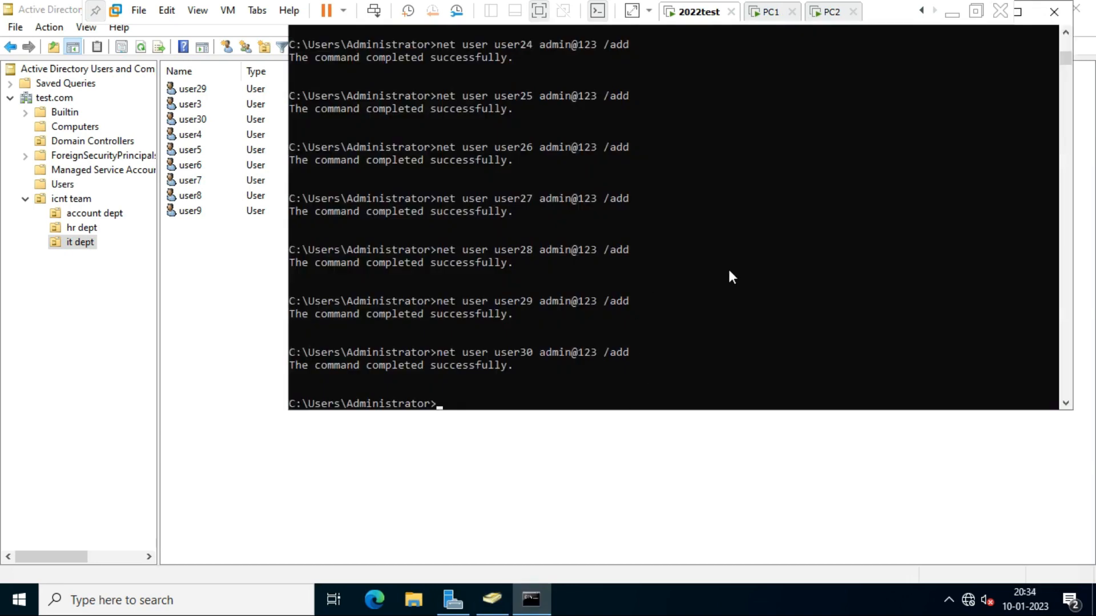
- Paste the for /l net user /add loop into Command Prompt and review its start and step values
{"action": "key", "text": "ctrl+v"}
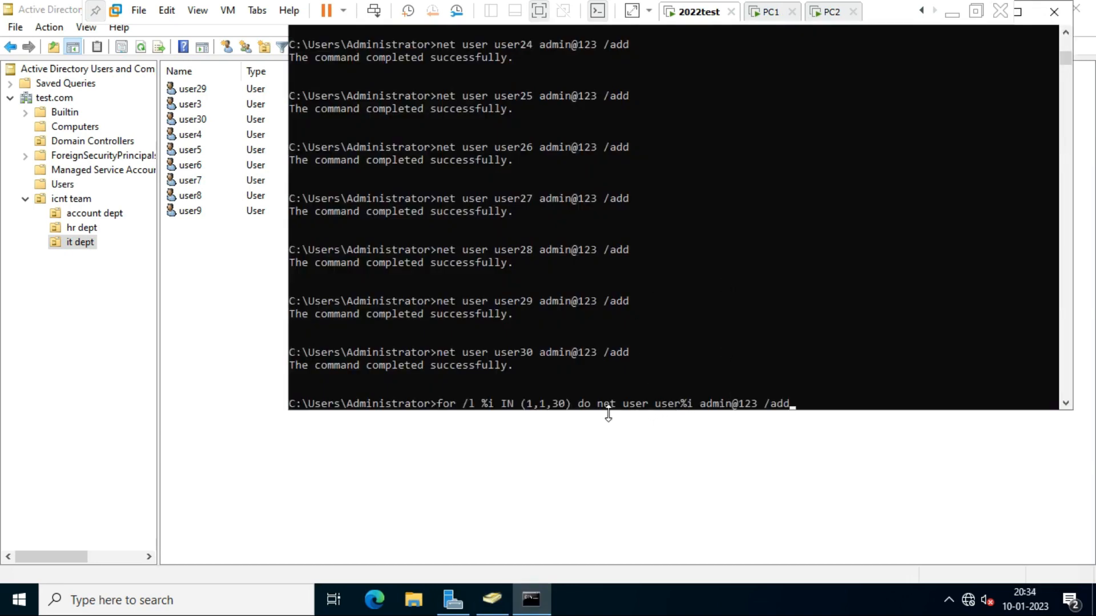
{"action": "left_click", "coordinate": [529, 404]}
{"action": "left_click", "coordinate": [542, 403]}
{"action": "scroll", "coordinate": [1015, 177], "scroll_direction": "down", "scroll_amount": 3}
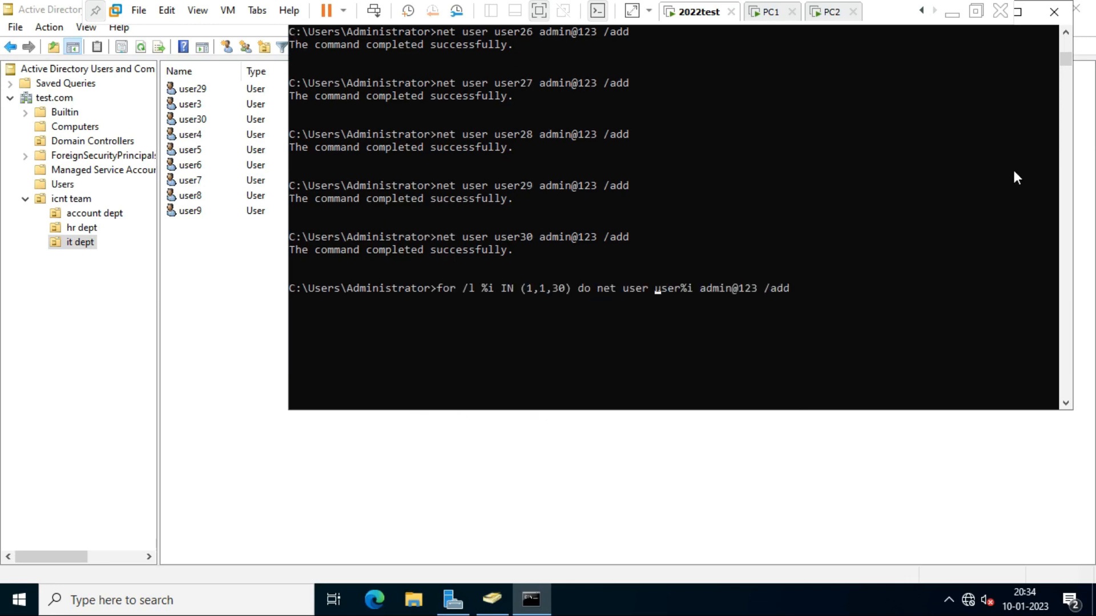
- Change the loop range to start at 101 and end at 130
{"action": "key", "text": "Left"}
{"action": "key", "text": "Left"}
{"action": "key", "text": "Left"}
{"action": "key", "text": "Left"}
{"action": "key", "text": "Left"}
{"action": "key", "text": "Left"}
{"action": "key", "text": "Left"}
{"action": "key", "text": "Left"}
{"action": "key", "text": "Left"}
{"action": "key", "text": "Left"}
{"action": "key", "text": "Left"}
{"action": "key", "text": "Left"}
{"action": "key", "text": "Left"}
{"action": "key", "text": "Left"}
{"action": "key", "text": "Left"}
{"action": "key", "text": "Left"}
{"action": "key", "text": "Left"}
{"action": "type", "text": "0"}
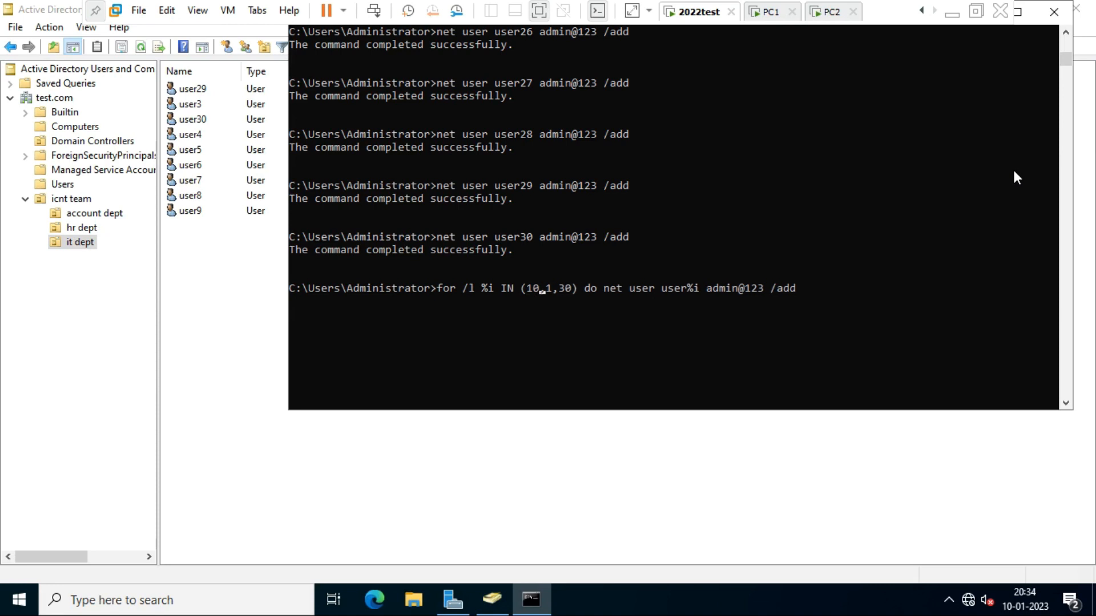
{"action": "type", "text": "1"}
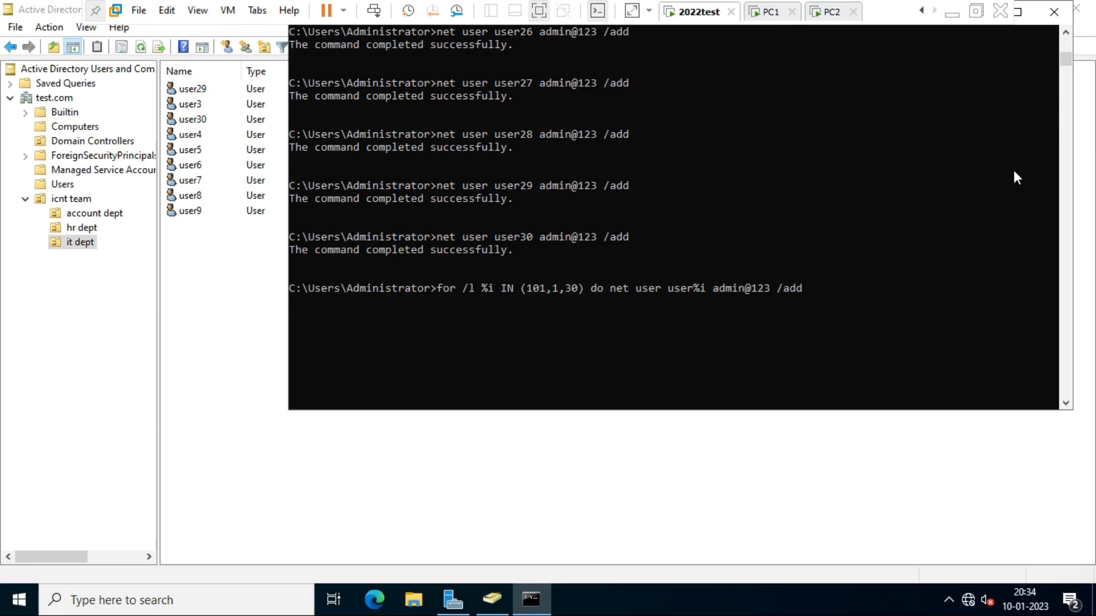
{"action": "key", "text": "Right"}
{"action": "key", "text": "Right"}
{"action": "key", "text": "BackSpace"}
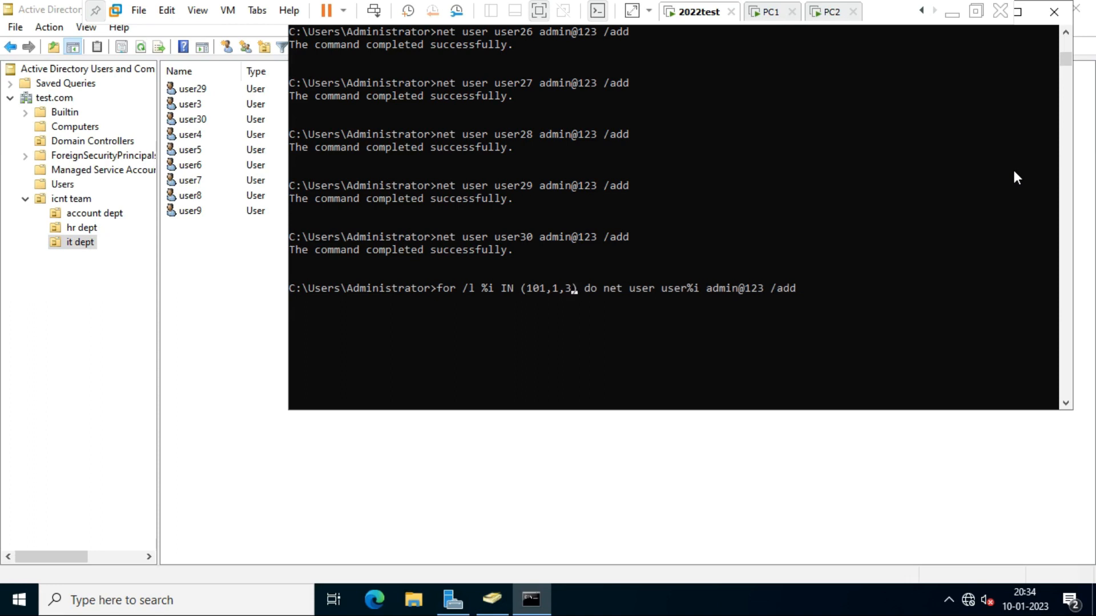
{"action": "key", "text": "BackSpace"}
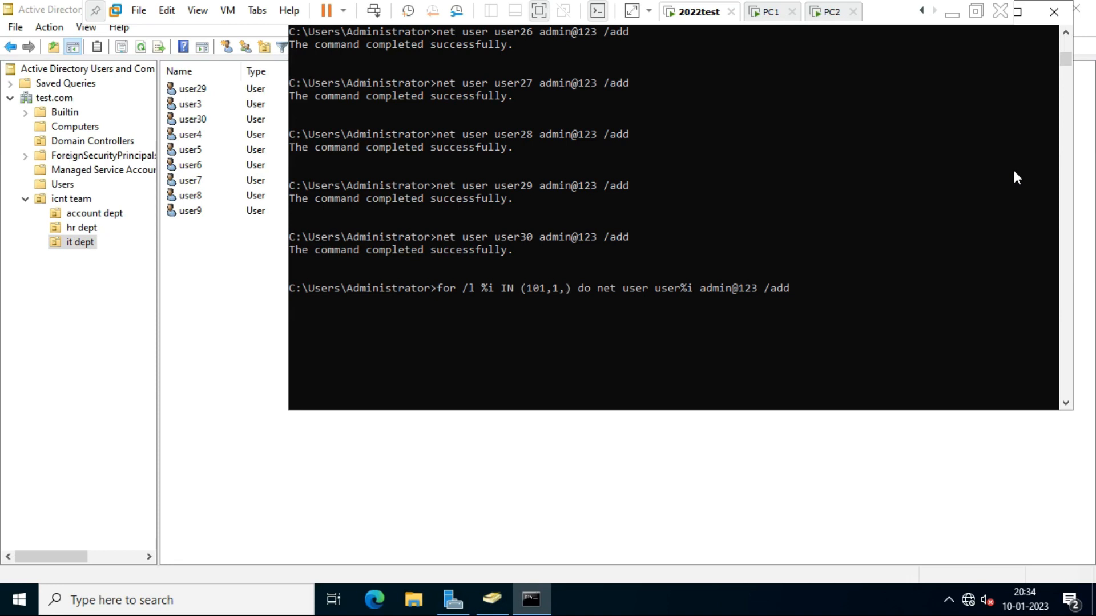
{"action": "type", "text": "130"}
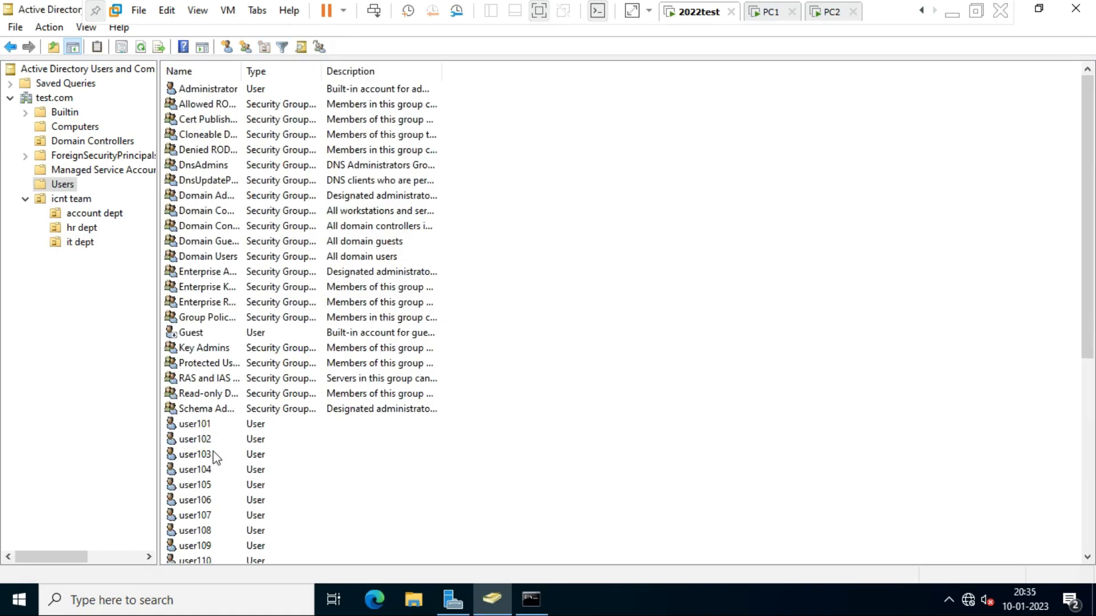
{"action": "left_click", "coordinate": [182, 427]}
{"action": "left_click", "coordinate": [197, 454]}
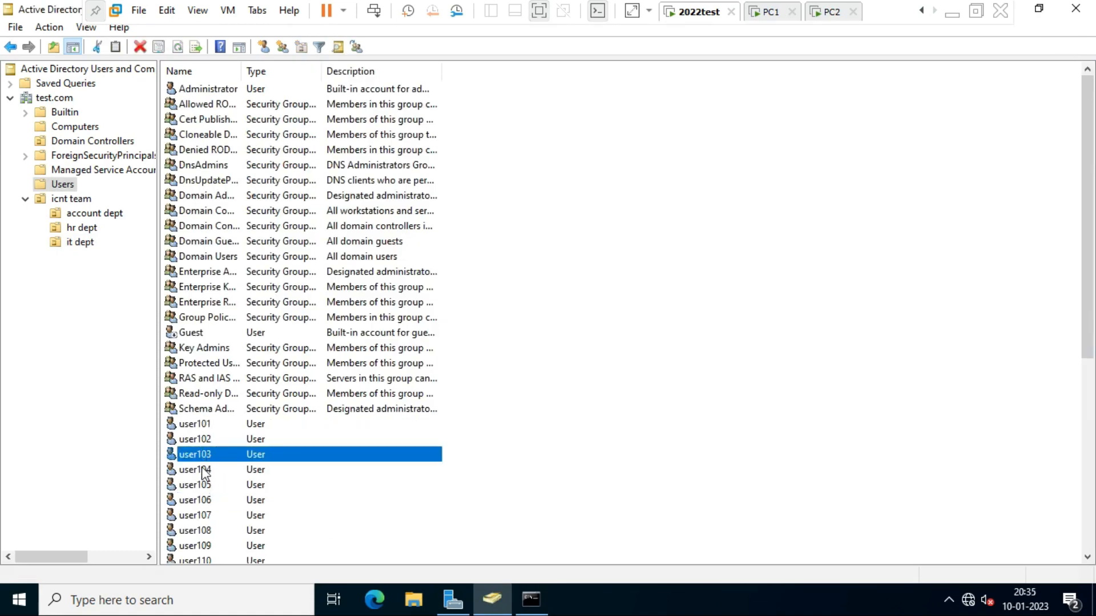
{"action": "left_click", "coordinate": [202, 471]}
{"action": "left_click", "coordinate": [200, 489]}
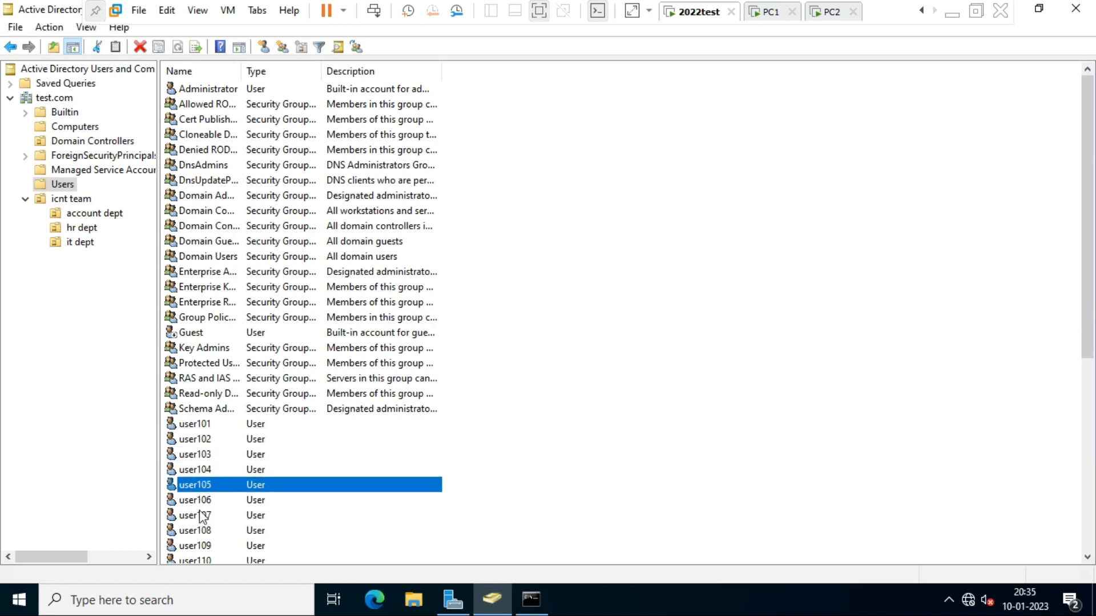
{"action": "left_click", "coordinate": [201, 512]}
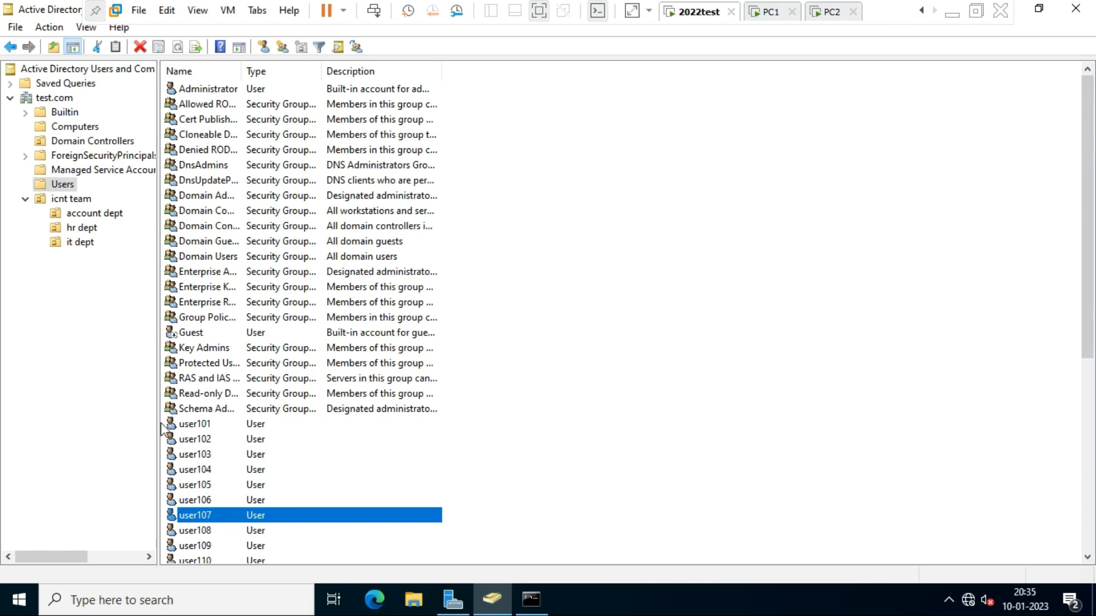
{"action": "left_click", "coordinate": [200, 440]}
{"action": "left_click", "coordinate": [201, 470]}
{"action": "left_click", "coordinate": [202, 515]}
{"action": "left_click", "coordinate": [192, 489]}
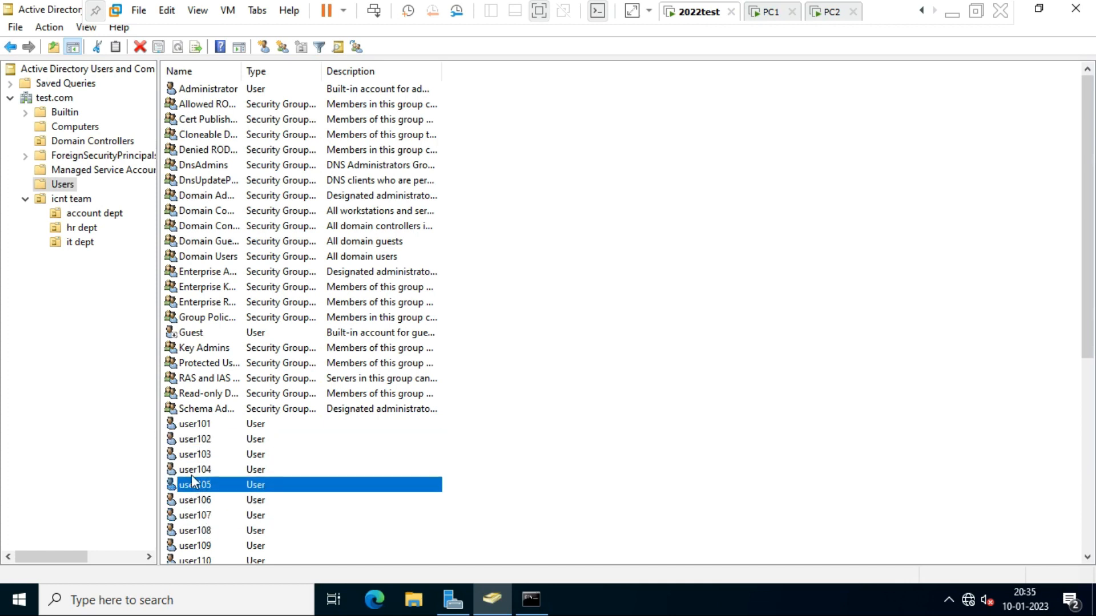
{"action": "left_click", "coordinate": [193, 468]}
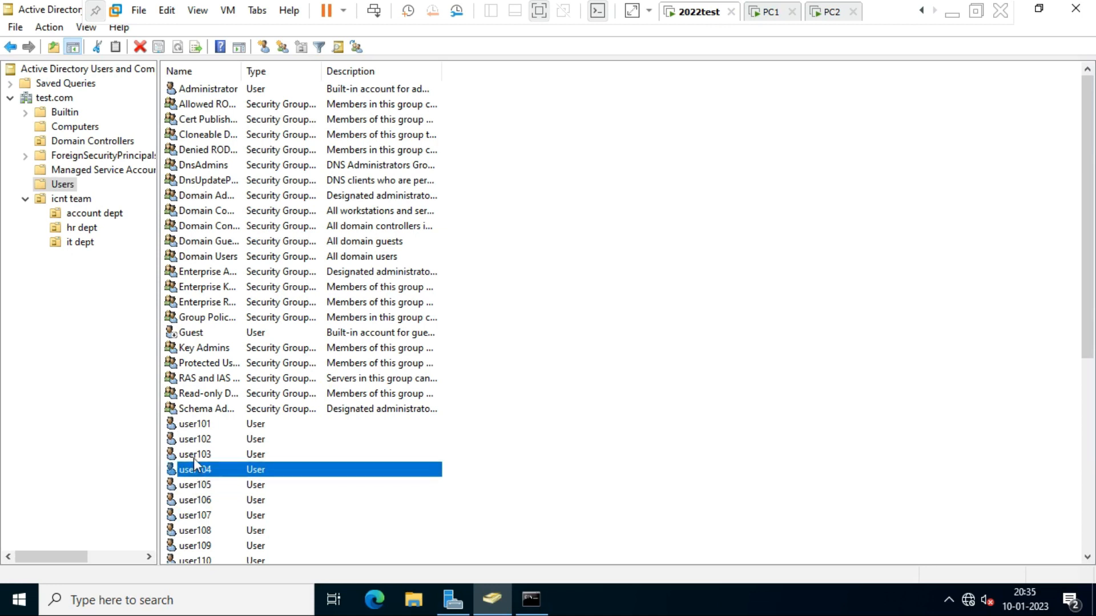
{"action": "left_click", "coordinate": [195, 453]}
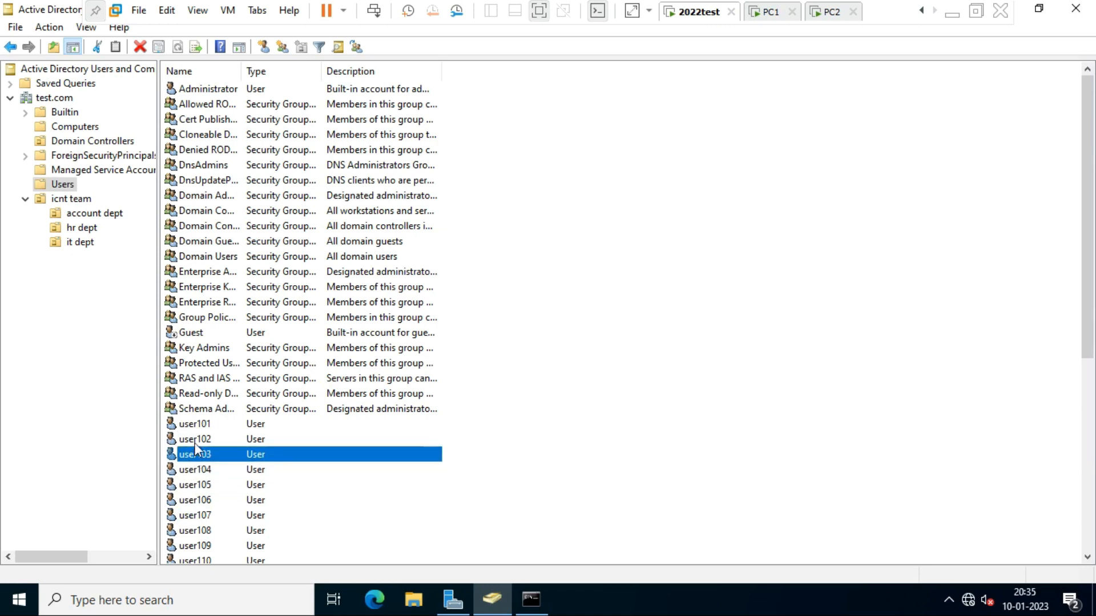
{"action": "left_click", "coordinate": [194, 441]}
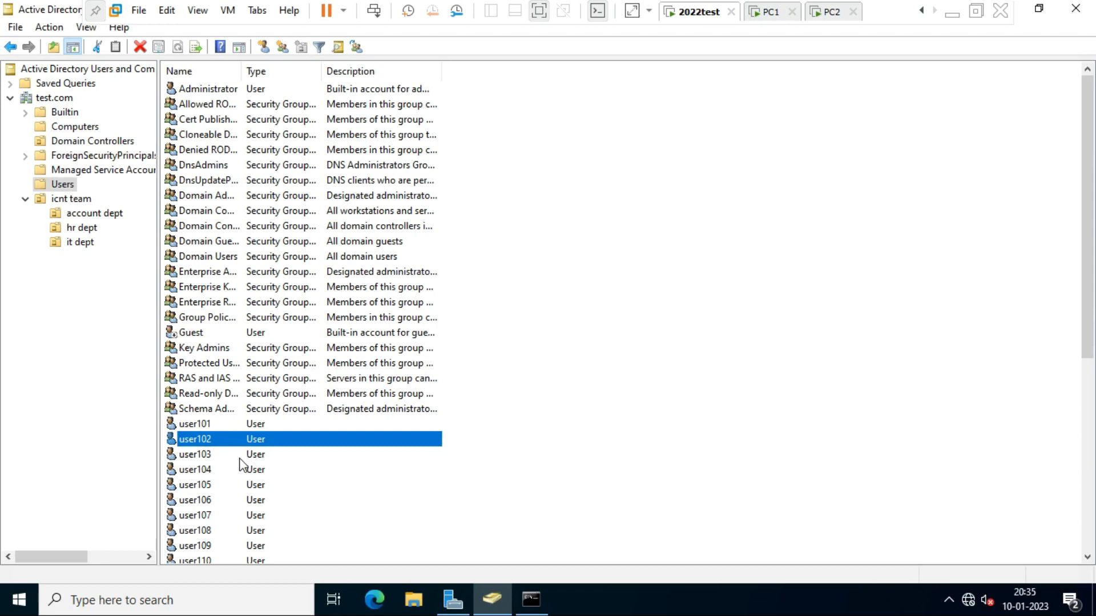
{"action": "left_click", "coordinate": [194, 486]}
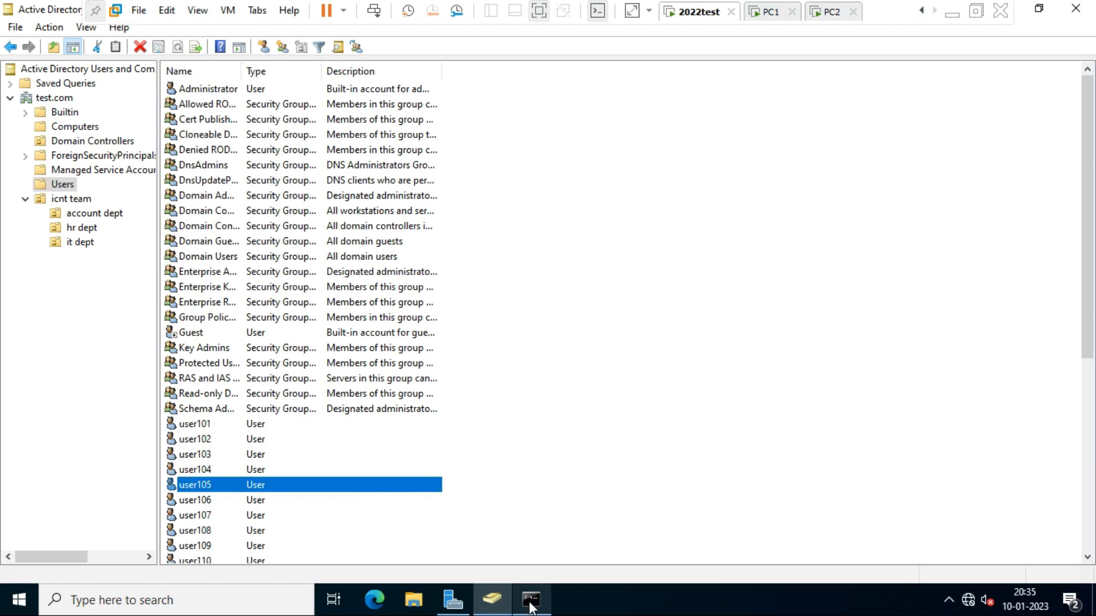
{"action": "mouse_move", "coordinate": [530, 608]}
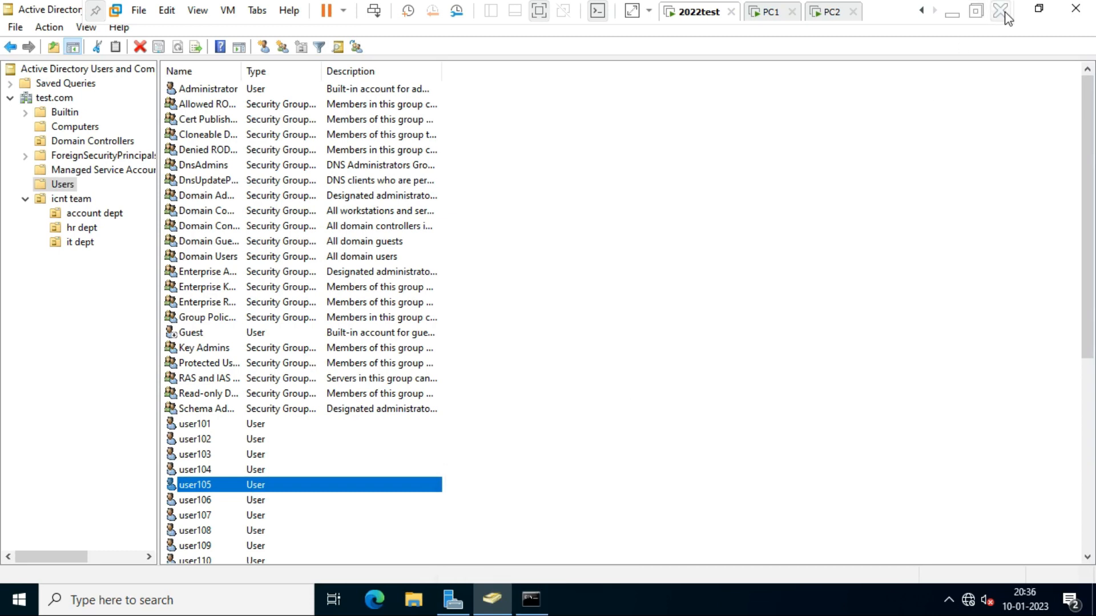
- Minimize VMware Workstation to the Windows 11 host desktop and show the Zoom window previews
{"action": "left_click", "coordinate": [953, 12]}
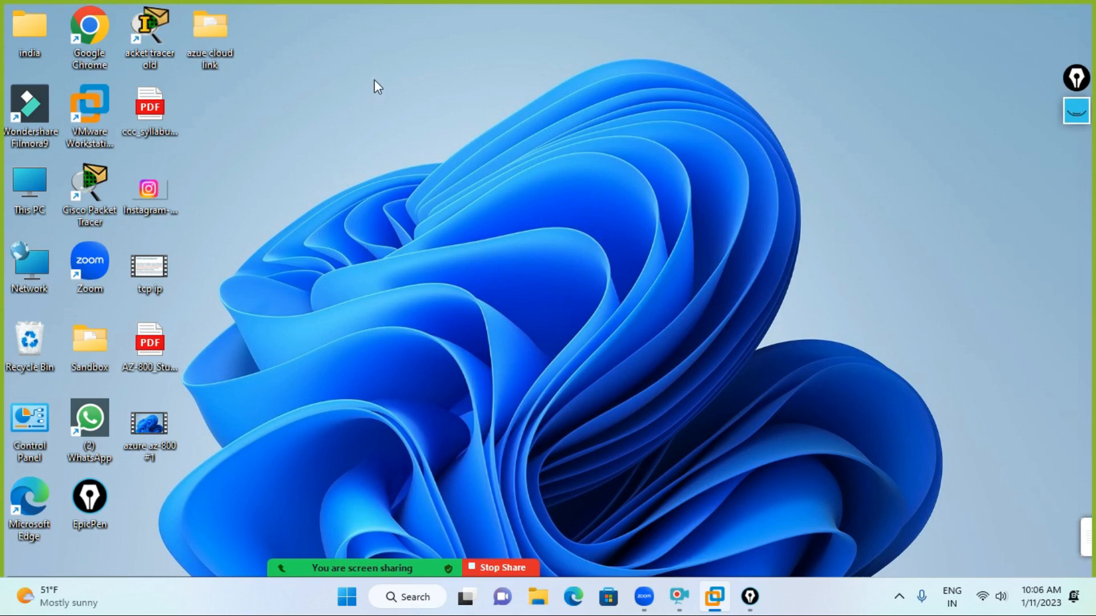
{"action": "left_click_drag", "start_coordinate": [374, 80], "coordinate": [538, 146]}
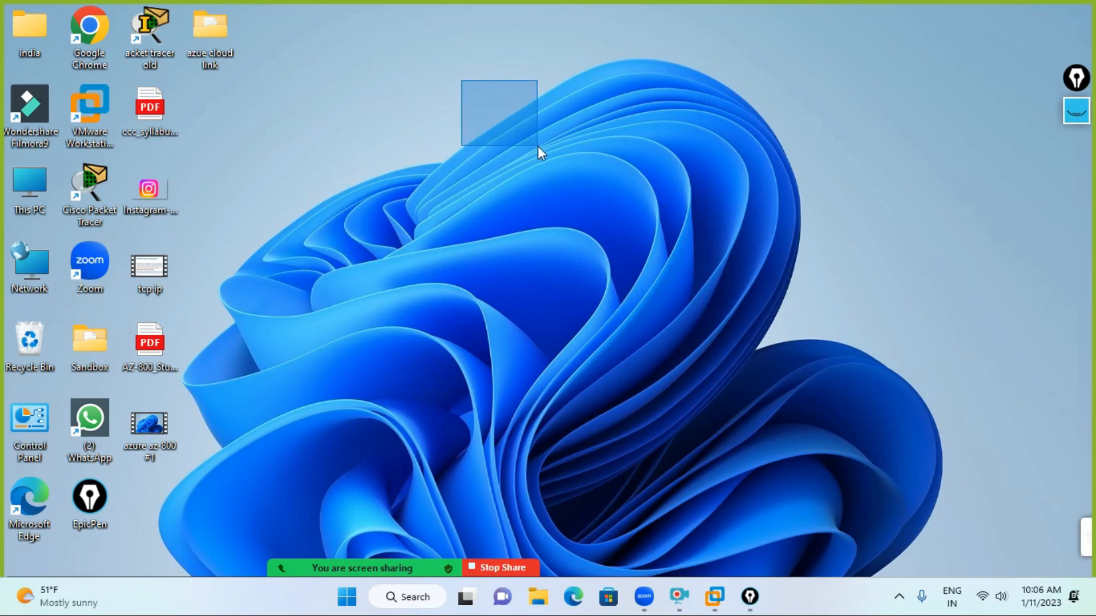
{"action": "left_click_drag", "start_coordinate": [538, 146], "coordinate": [775, 164]}
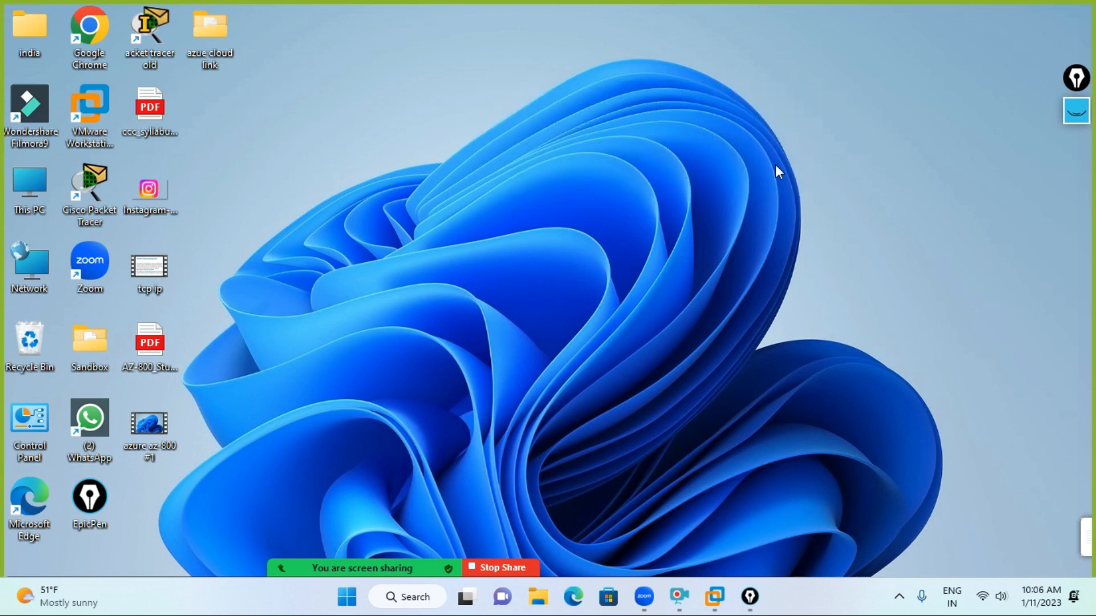
{"action": "left_click_drag", "start_coordinate": [455, 46], "coordinate": [791, 184]}
{"action": "left_click_drag", "start_coordinate": [512, 36], "coordinate": [805, 188]}
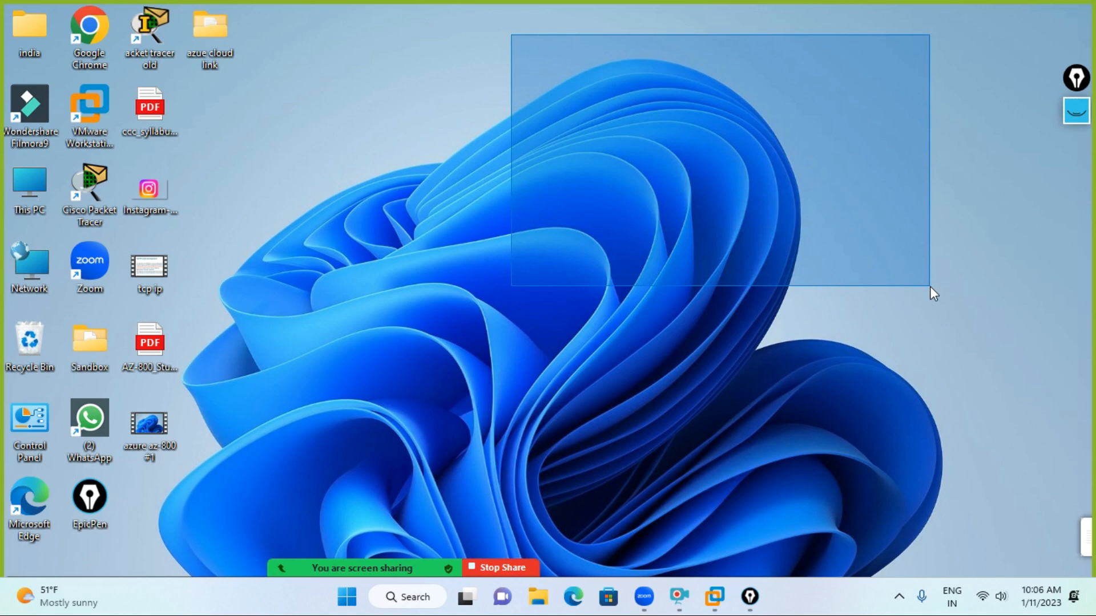
{"action": "left_click_drag", "start_coordinate": [930, 286], "coordinate": [929, 286]}
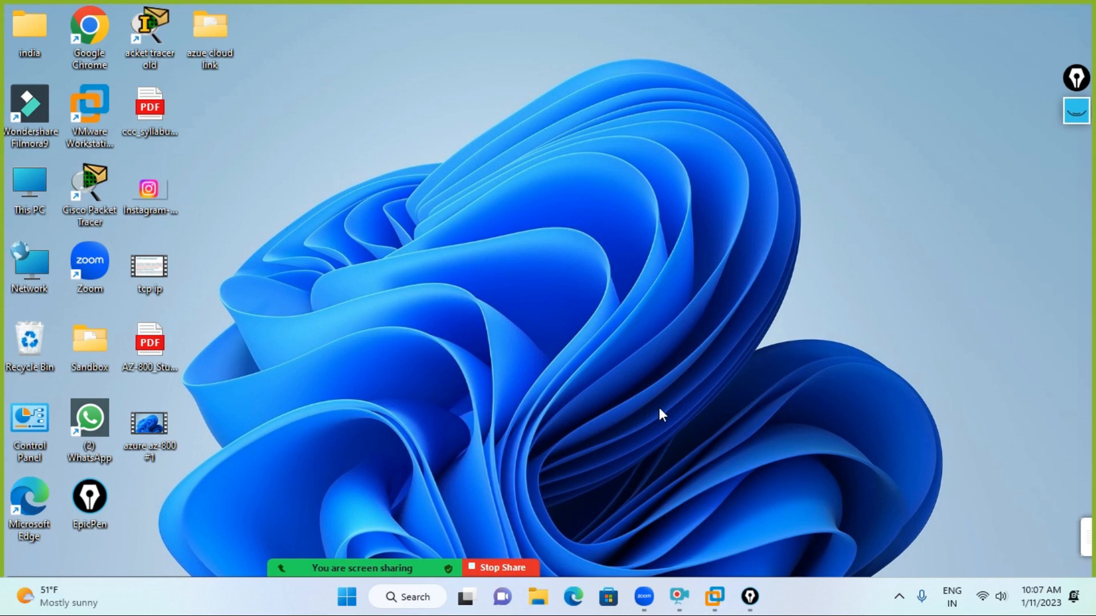
{"action": "left_click", "coordinate": [644, 596]}
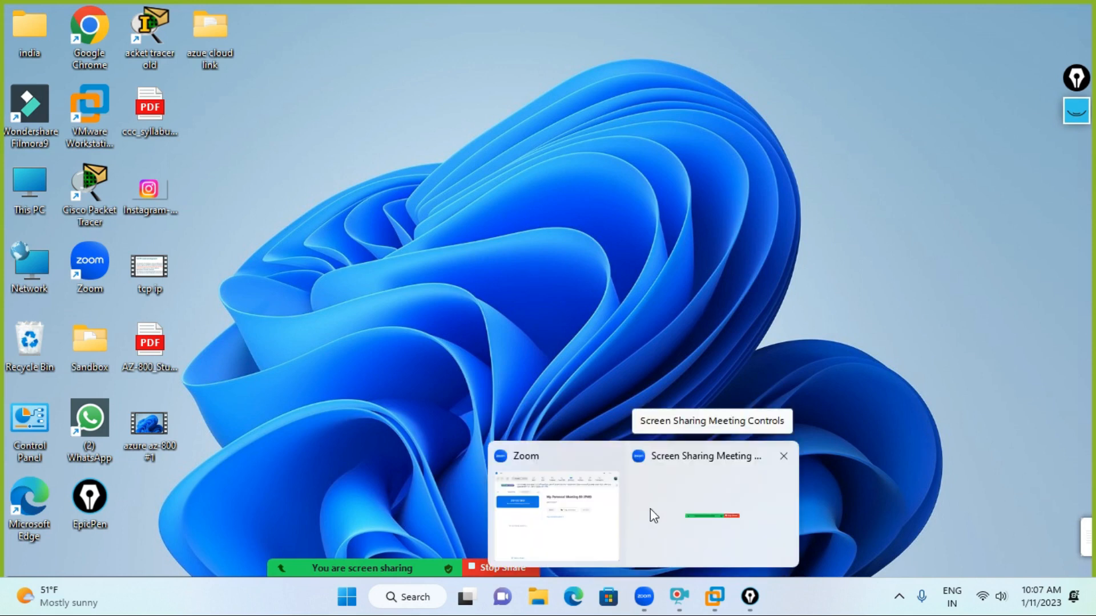